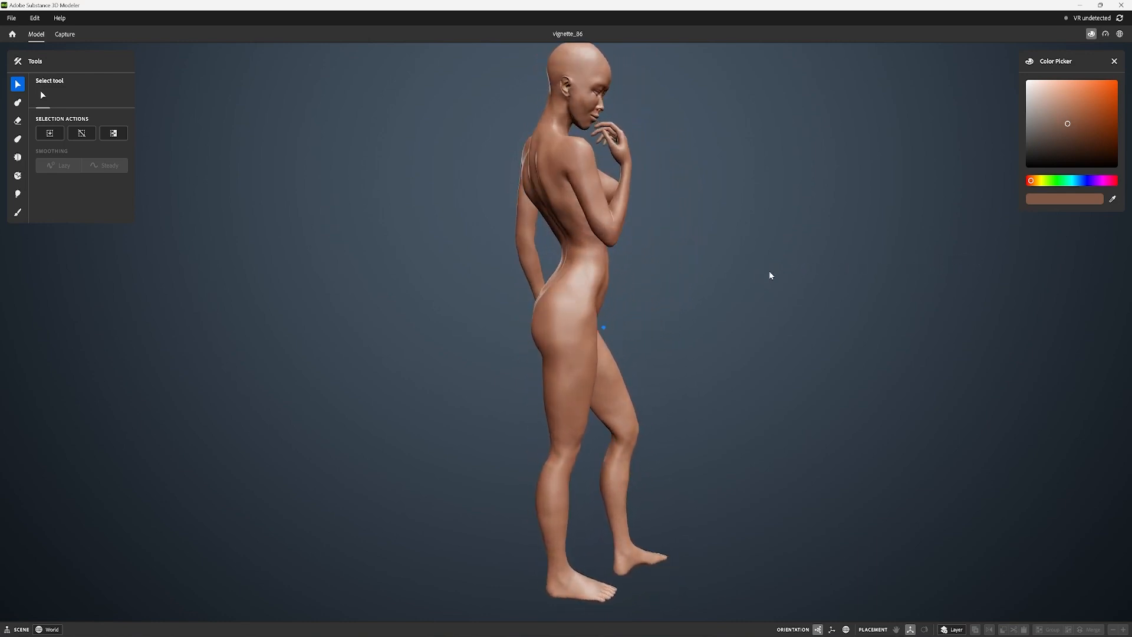
Examine the finished standing female figure from several sides, with a close look at the head's profile and face
{"action": "right_click_drag", "start_coordinate": [807, 275], "coordinate": [942, 274]}
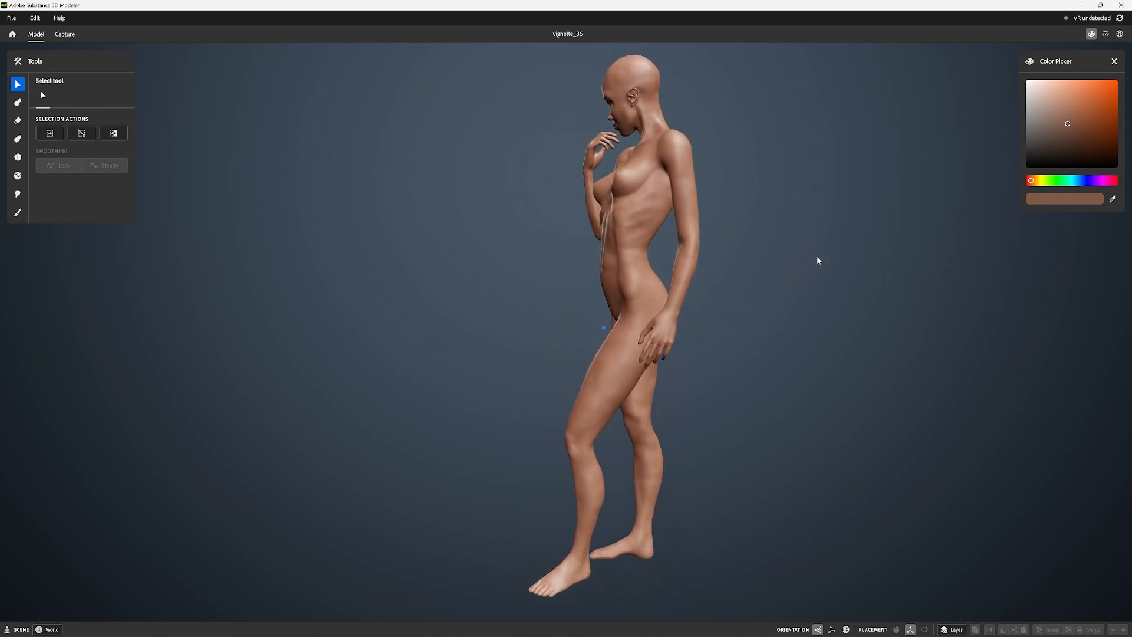
{"action": "right_click_drag", "start_coordinate": [871, 261], "coordinate": [924, 263]}
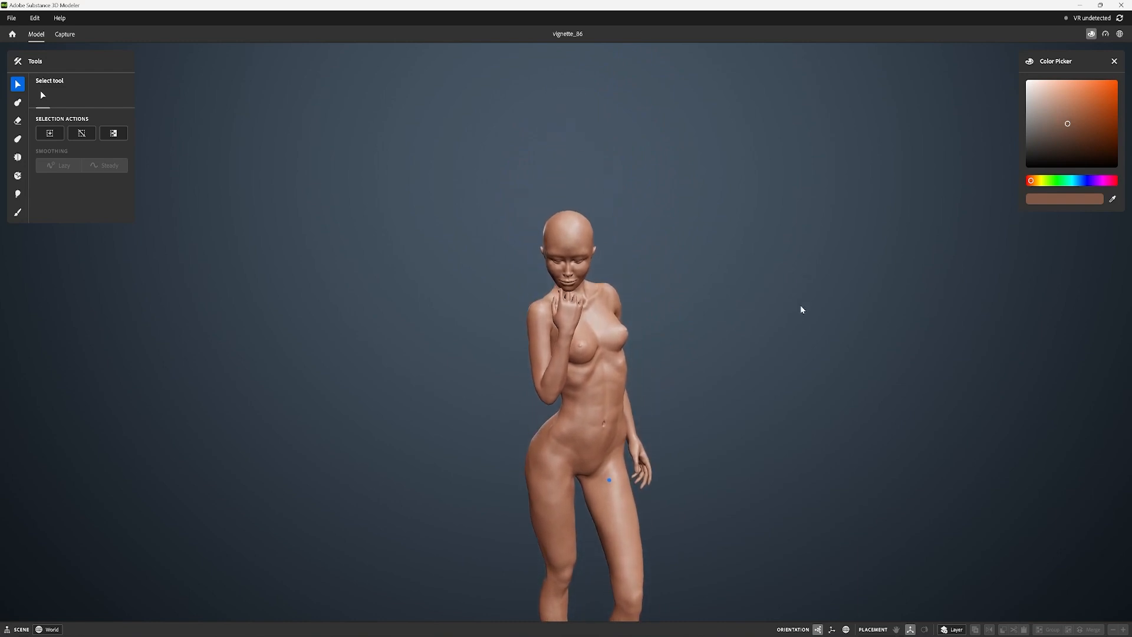
{"action": "scroll", "coordinate": [805, 328], "scroll_direction": "up", "scroll_amount": 3}
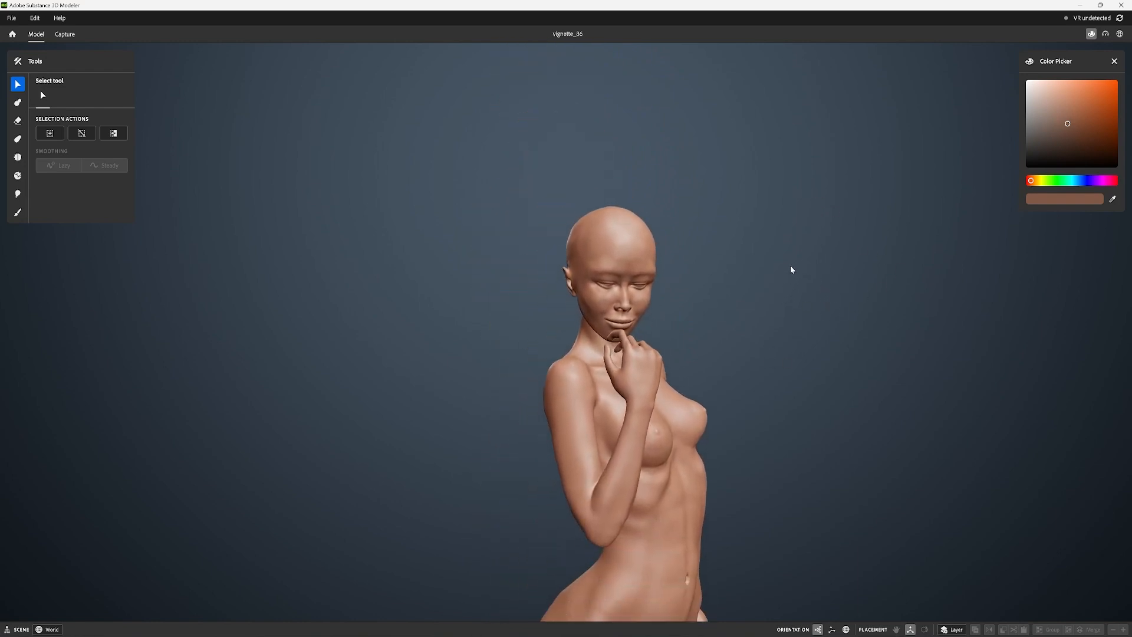
{"action": "right_click_drag", "start_coordinate": [789, 265], "coordinate": [740, 261]}
{"action": "right_click_drag", "start_coordinate": [679, 279], "coordinate": [915, 228]}
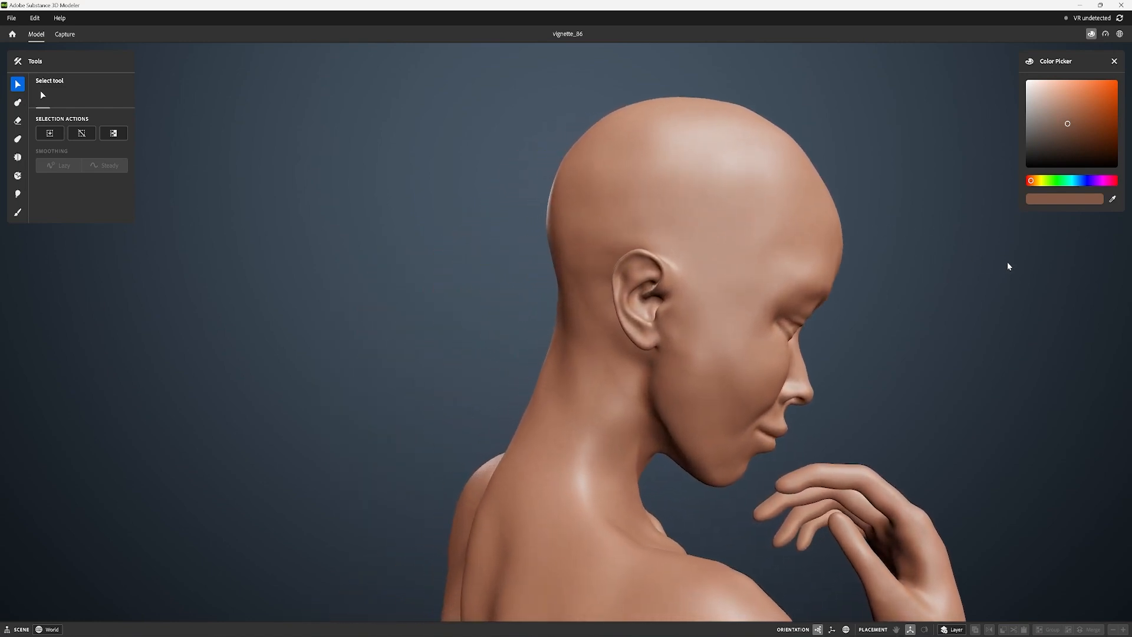
{"action": "right_click_drag", "start_coordinate": [1007, 266], "coordinate": [801, 275]}
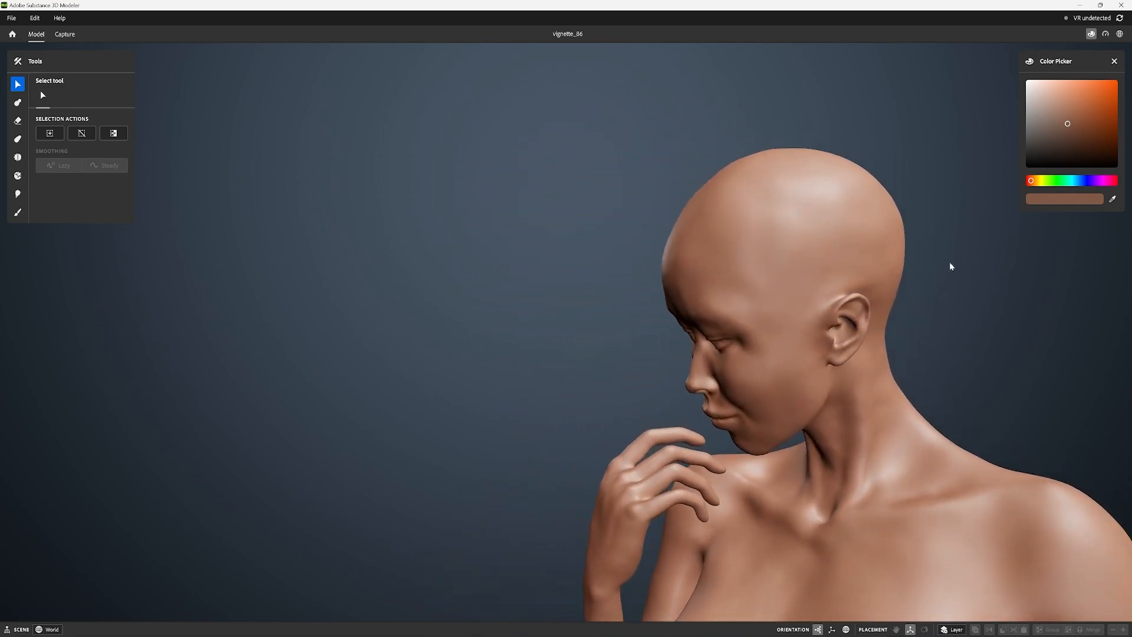
{"action": "middle_click_drag", "start_coordinate": [949, 263], "coordinate": [920, 257]}
{"action": "middle_click_drag", "start_coordinate": [742, 250], "coordinate": [790, 231]}
{"action": "scroll", "coordinate": [746, 256], "scroll_direction": "up", "scroll_amount": 1}
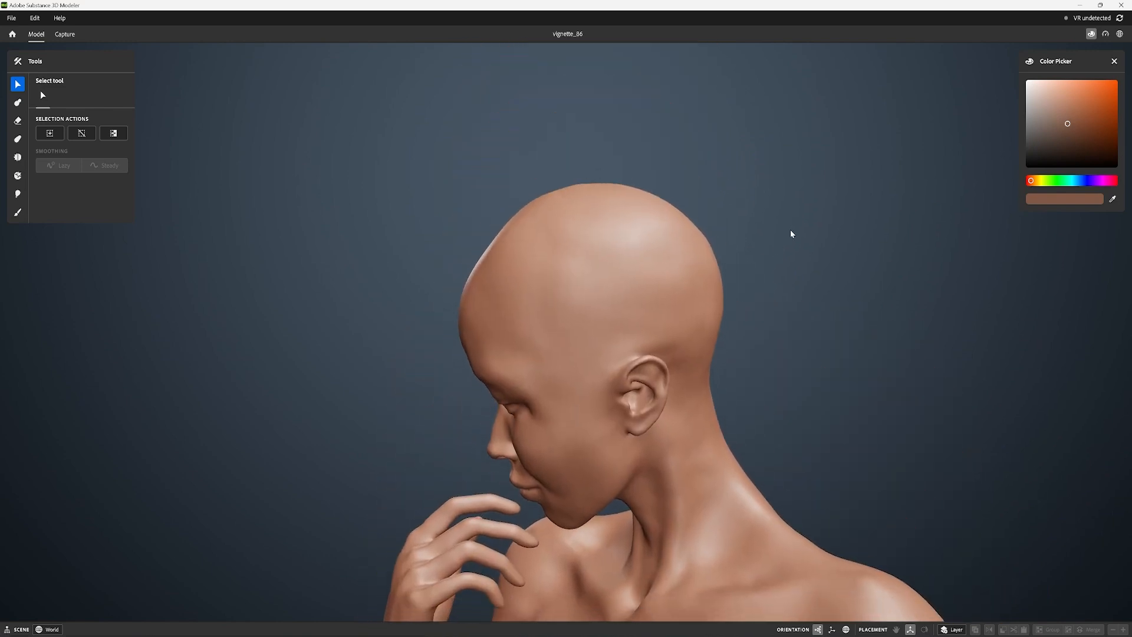
{"action": "scroll", "coordinate": [790, 230], "scroll_direction": "down", "scroll_amount": 1}
{"action": "right_click_drag", "start_coordinate": [789, 230], "coordinate": [805, 247]}
{"action": "mouse_move", "coordinate": [804, 247]}
{"action": "middle_mouse_down"}
{"action": "mouse_move", "coordinate": [823, 211]}
{"action": "mouse_move", "coordinate": [813, 226]}
{"action": "middle_mouse_up"}
{"action": "scroll", "coordinate": [819, 239], "scroll_direction": "up", "scroll_amount": 1}
{"action": "right_click_drag", "start_coordinate": [815, 231], "coordinate": [911, 255]}
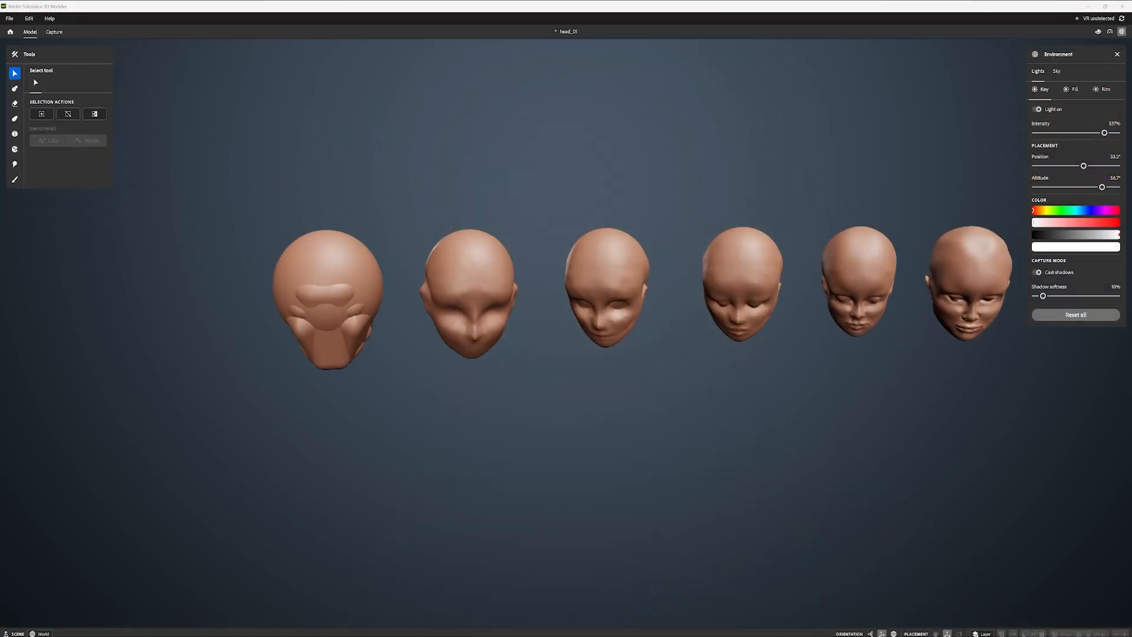
Review the row of six head stages from rough block-out to finished face, selecting each head in order
{"action": "right_click_drag", "start_coordinate": [573, 402], "coordinate": [604, 425]}
{"action": "middle_click_drag", "start_coordinate": [604, 424], "coordinate": [642, 428], "text": "alt"}
{"action": "right_click_drag", "start_coordinate": [492, 437], "coordinate": [588, 408], "text": "alt"}
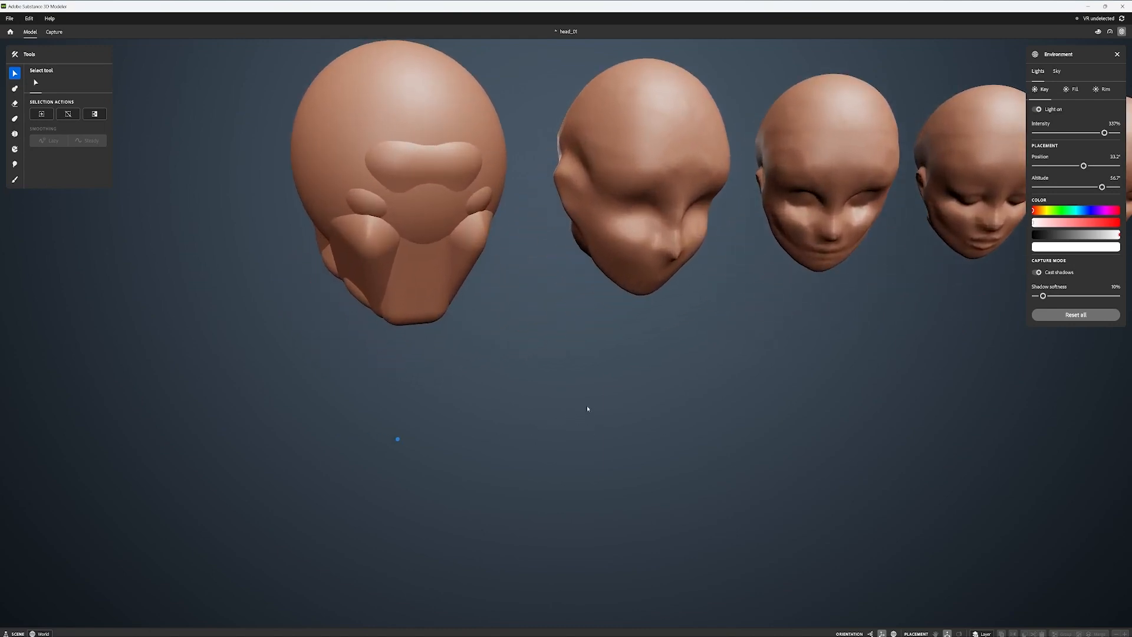
{"action": "middle_click_drag", "start_coordinate": [650, 363], "coordinate": [652, 428], "text": "alt"}
{"action": "mouse_move", "coordinate": [652, 429]}
{"action": "right_mouse_down", "text": "alt"}
{"action": "mouse_move", "coordinate": [641, 404]}
{"action": "mouse_move", "coordinate": [581, 421]}
{"action": "mouse_move", "coordinate": [644, 416]}
{"action": "right_mouse_up", "text": "alt"}
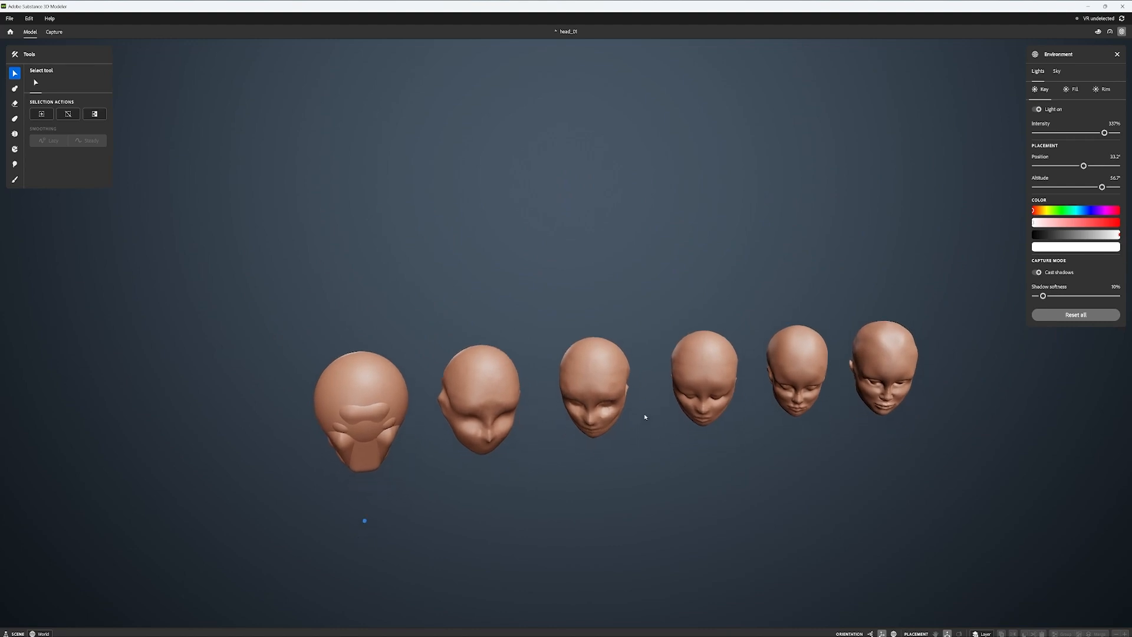
{"action": "middle_click_drag", "start_coordinate": [644, 417], "coordinate": [555, 277], "text": "alt"}
{"action": "left_click_drag", "start_coordinate": [554, 276], "coordinate": [709, 394], "text": "alt"}
{"action": "left_click", "coordinate": [299, 296]}
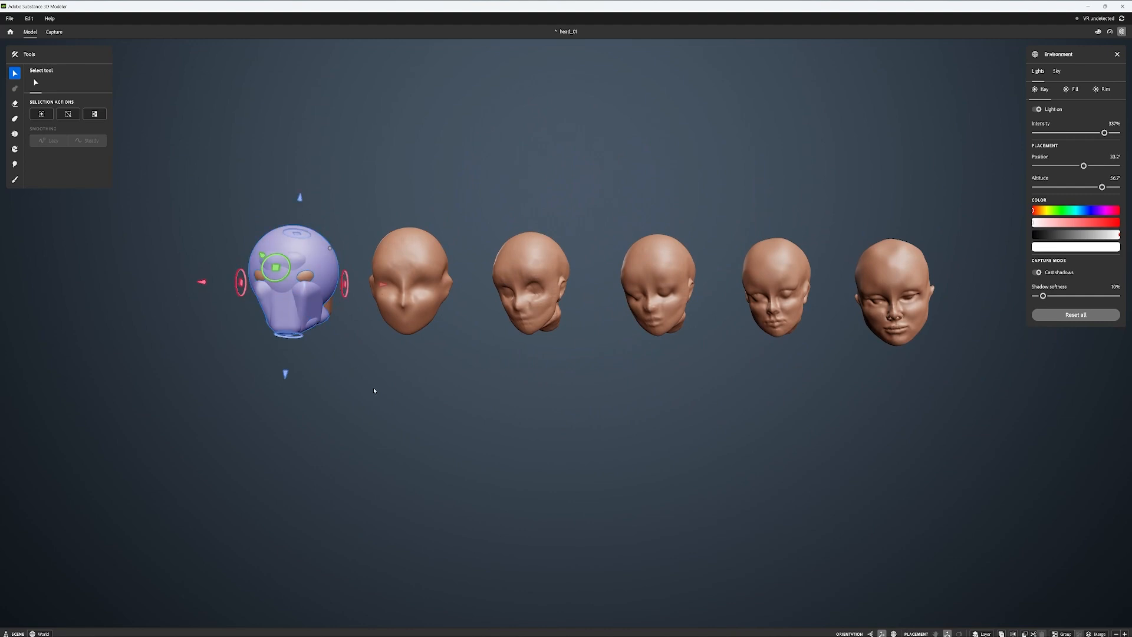
{"action": "left_click", "coordinate": [413, 295]}
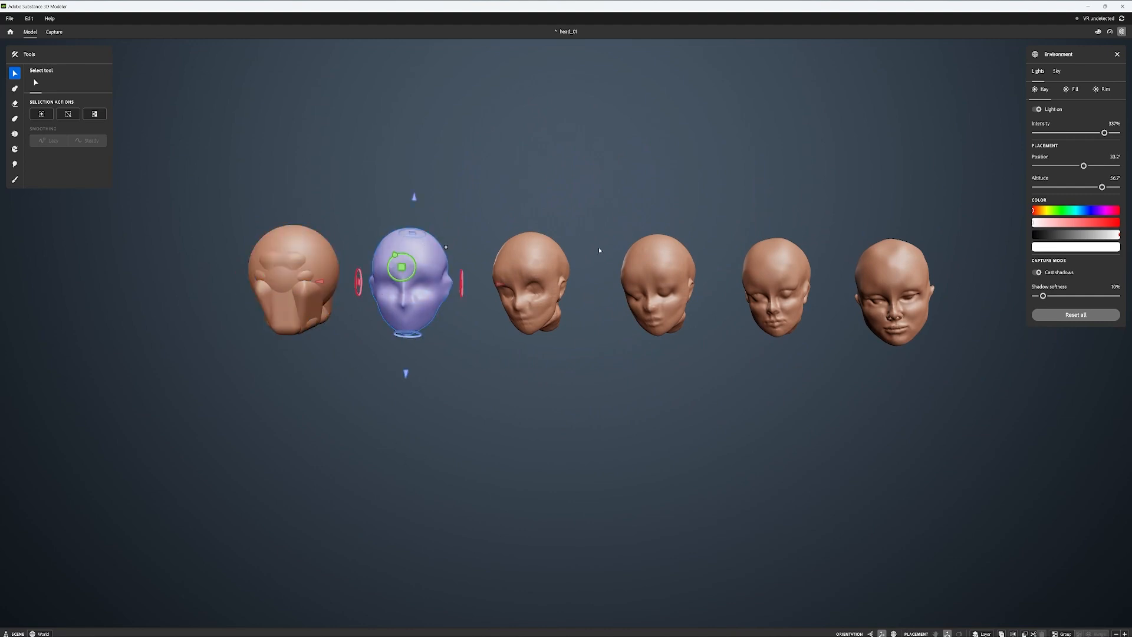
{"action": "left_click", "coordinate": [546, 254]}
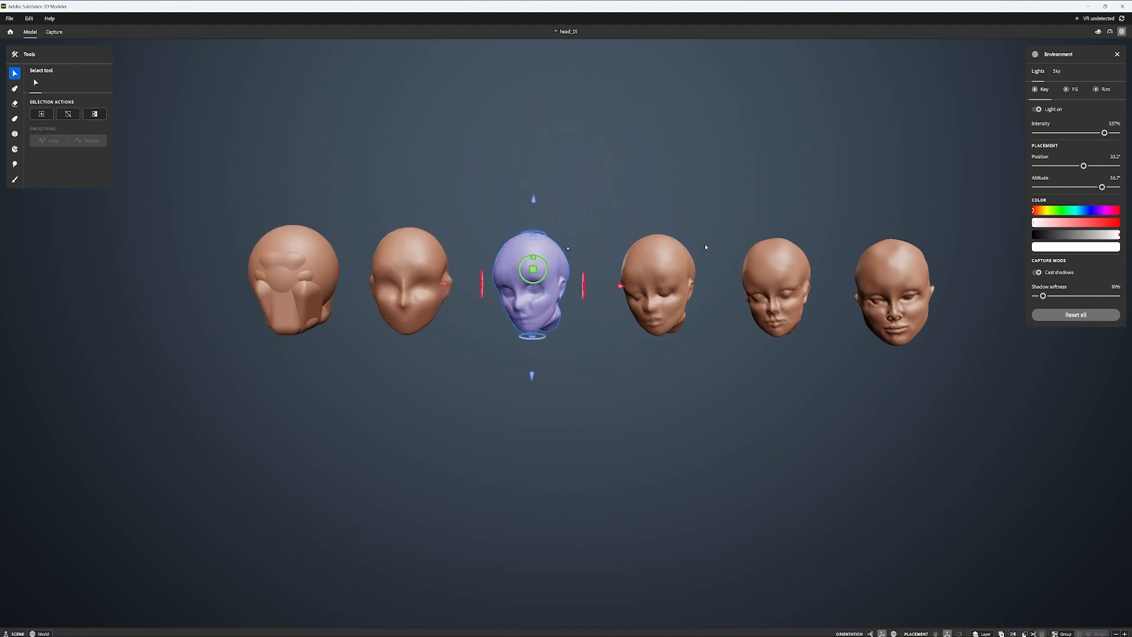
{"action": "left_click", "coordinate": [680, 259]}
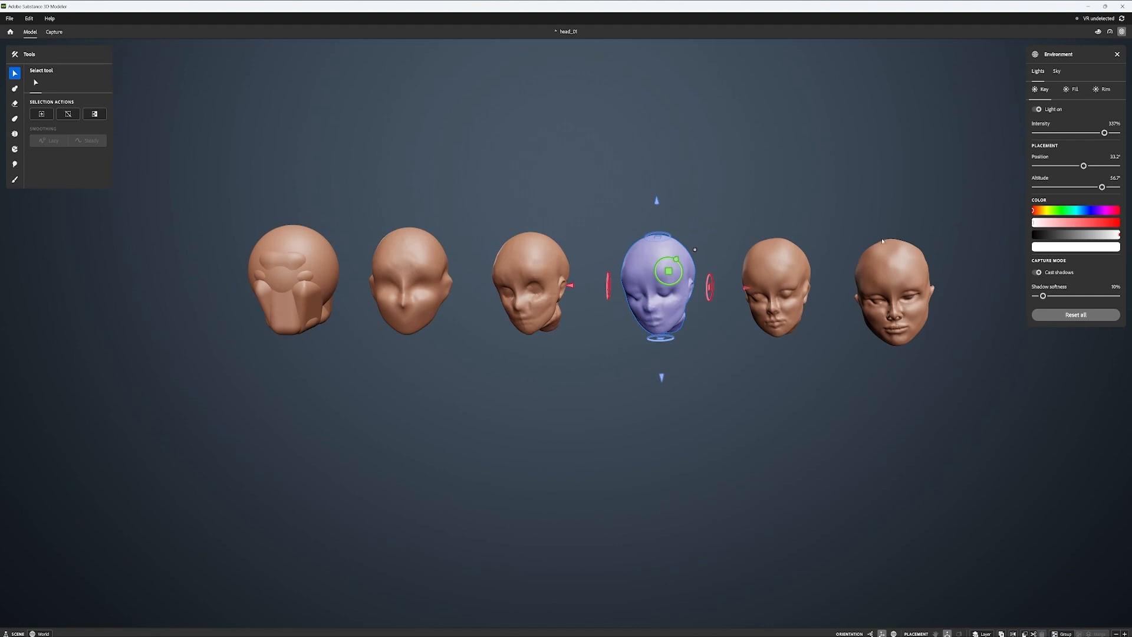
{"action": "left_click", "coordinate": [788, 266]}
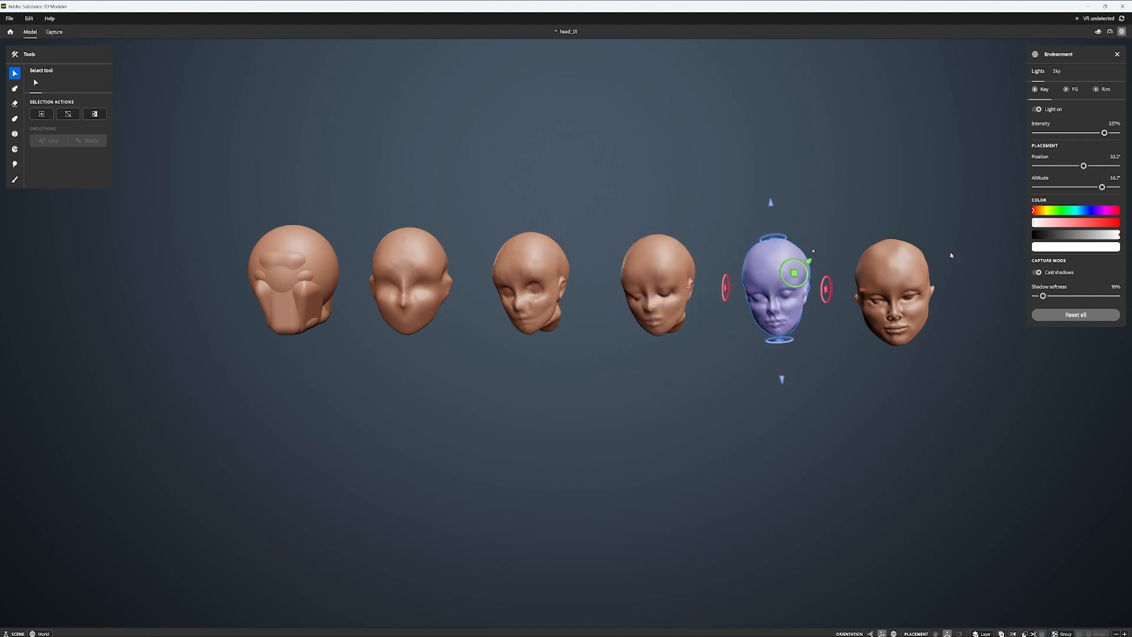
{"action": "left_click", "coordinate": [912, 262]}
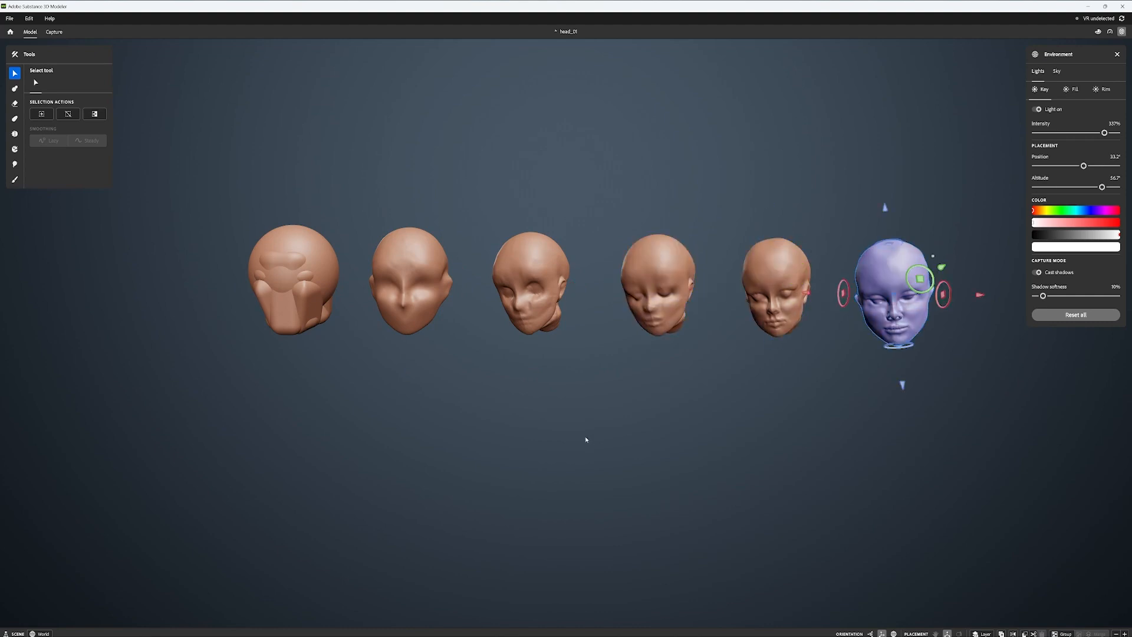
Inspect the first block-out head up close, highlighting its brow, jaw and cheek pieces individually
{"action": "middle_click_drag", "start_coordinate": [585, 439], "coordinate": [652, 496]}
{"action": "scroll", "coordinate": [528, 405], "scroll_direction": "up", "scroll_amount": 5}
{"action": "scroll", "coordinate": [524, 406], "scroll_direction": "down", "scroll_amount": 2}
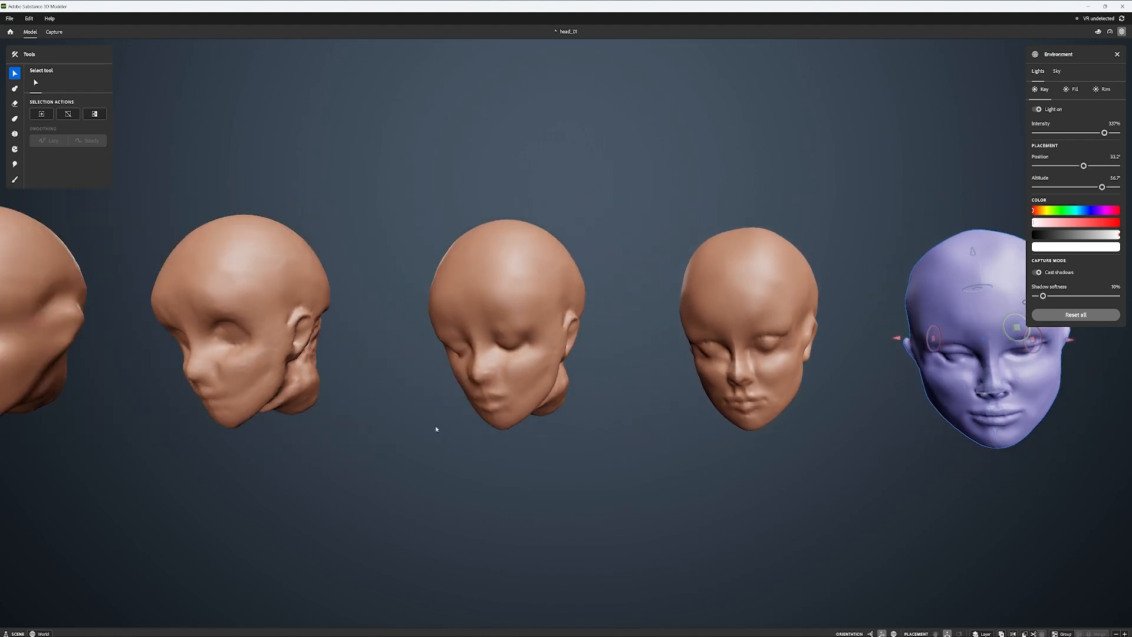
{"action": "middle_click_drag", "start_coordinate": [436, 428], "coordinate": [851, 429]}
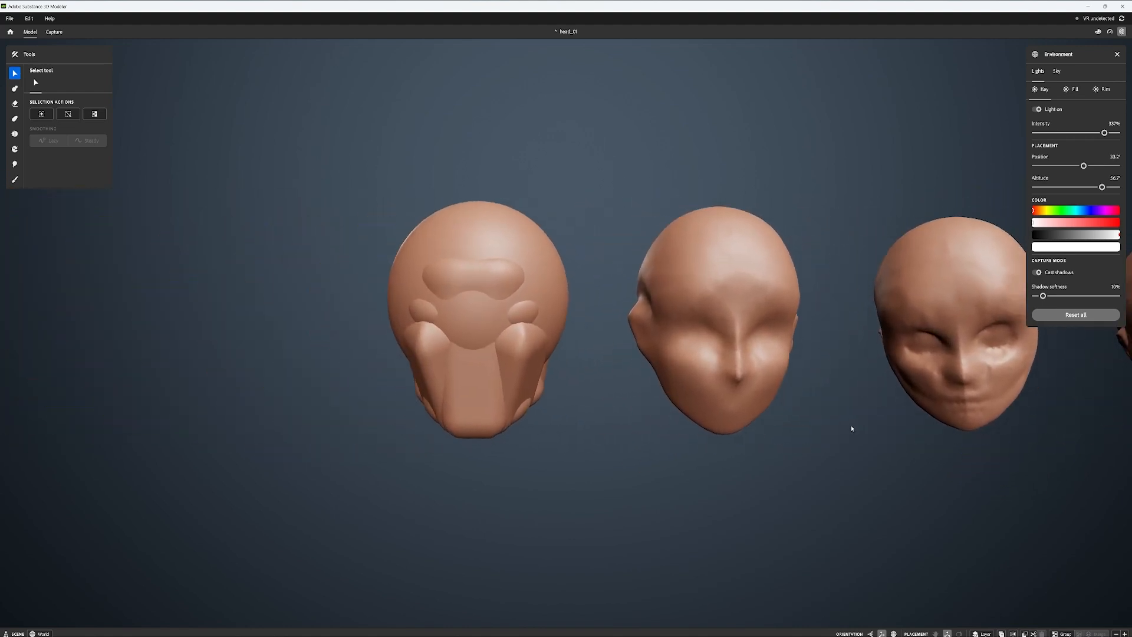
{"action": "left_click", "coordinate": [546, 277]}
{"action": "left_click", "coordinate": [503, 278]}
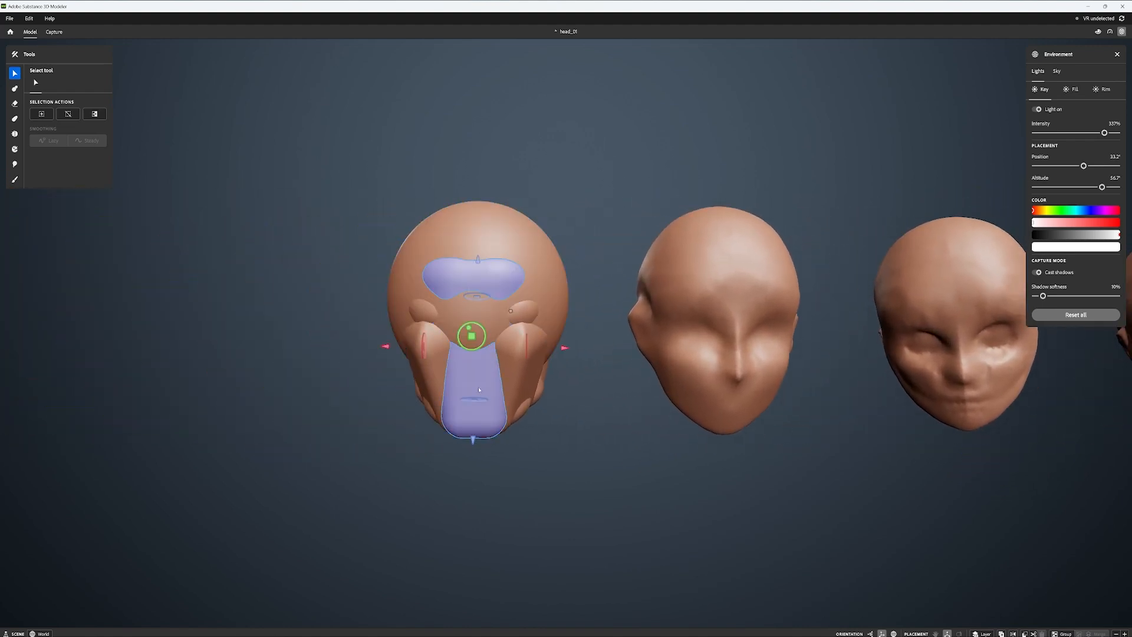
{"action": "left_click", "coordinate": [514, 359]}
{"action": "left_click", "coordinate": [525, 315]}
Compare the more refined heads in the row, highlighting individual stages to study how their features develop
{"action": "right_click_drag", "start_coordinate": [596, 395], "coordinate": [658, 385]}
{"action": "left_click", "coordinate": [657, 377]}
{"action": "left_click", "coordinate": [648, 333]}
{"action": "right_click_drag", "start_coordinate": [787, 414], "coordinate": [587, 411]}
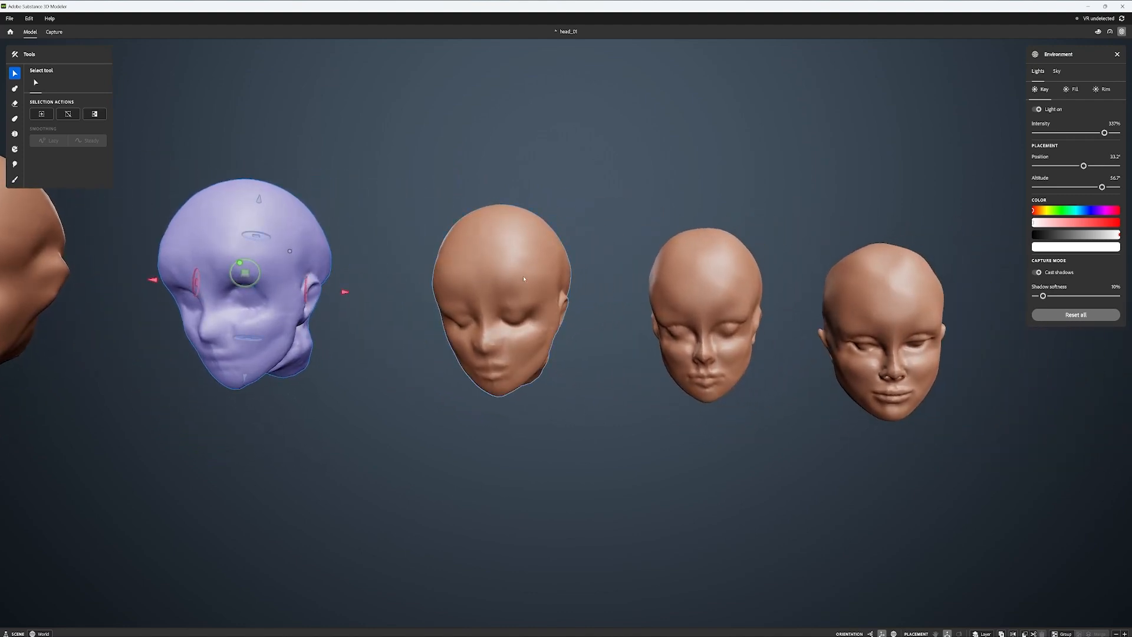
{"action": "right_click_drag", "start_coordinate": [523, 278], "coordinate": [678, 420]}
{"action": "left_click", "coordinate": [757, 285]}
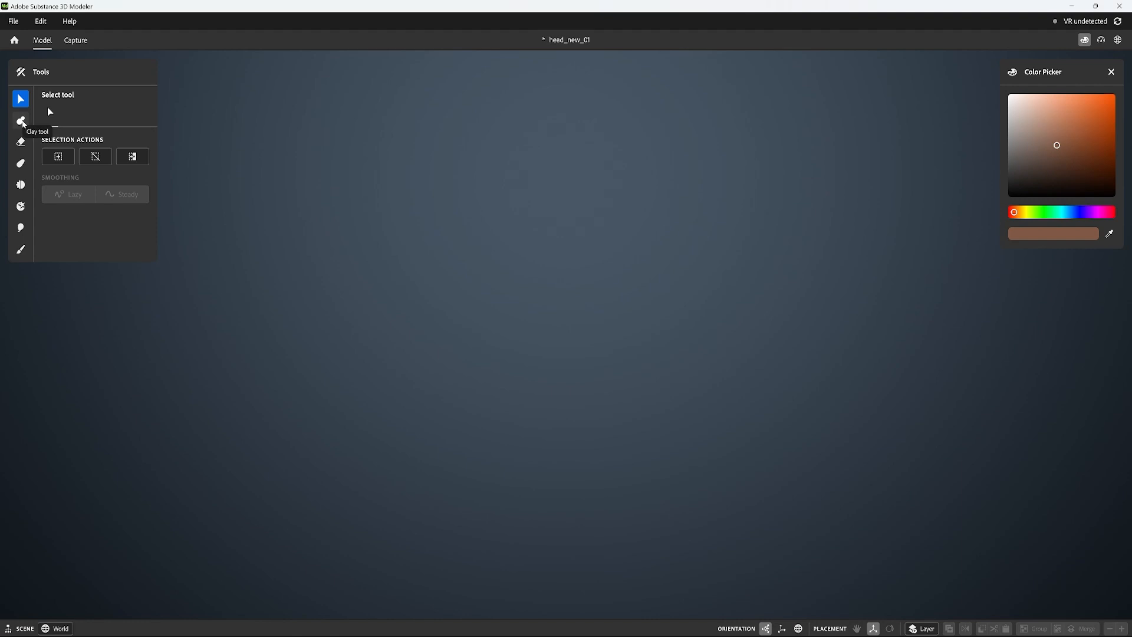
Create a clay sphere about 0.67 m in size as the base of the head
{"action": "left_click", "coordinate": [20, 121]}
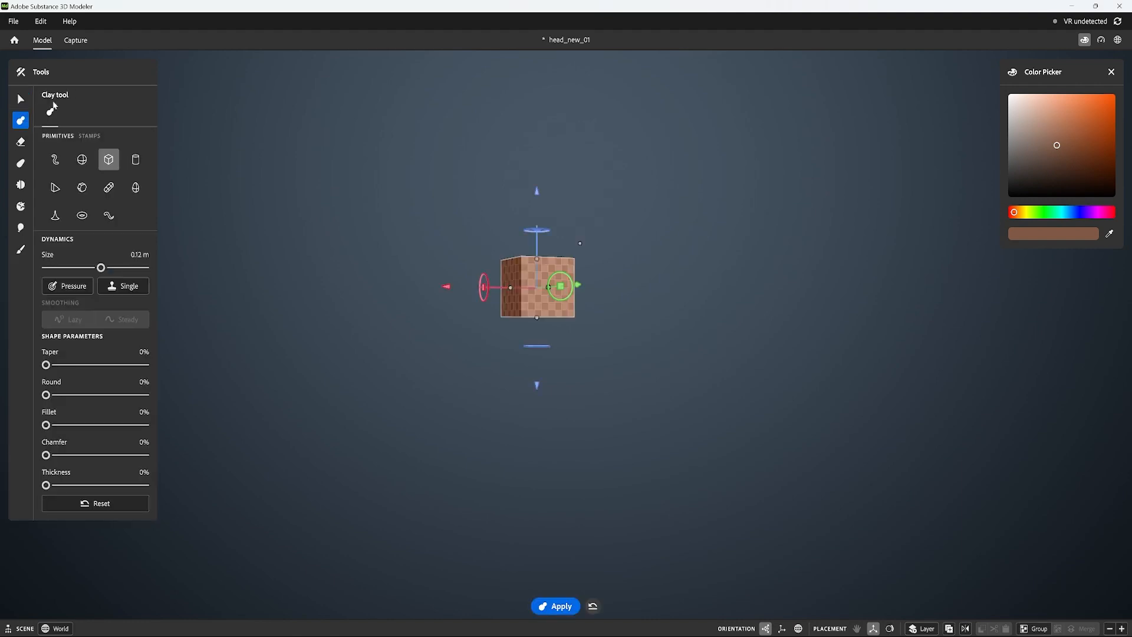
{"action": "left_click", "coordinate": [83, 161]}
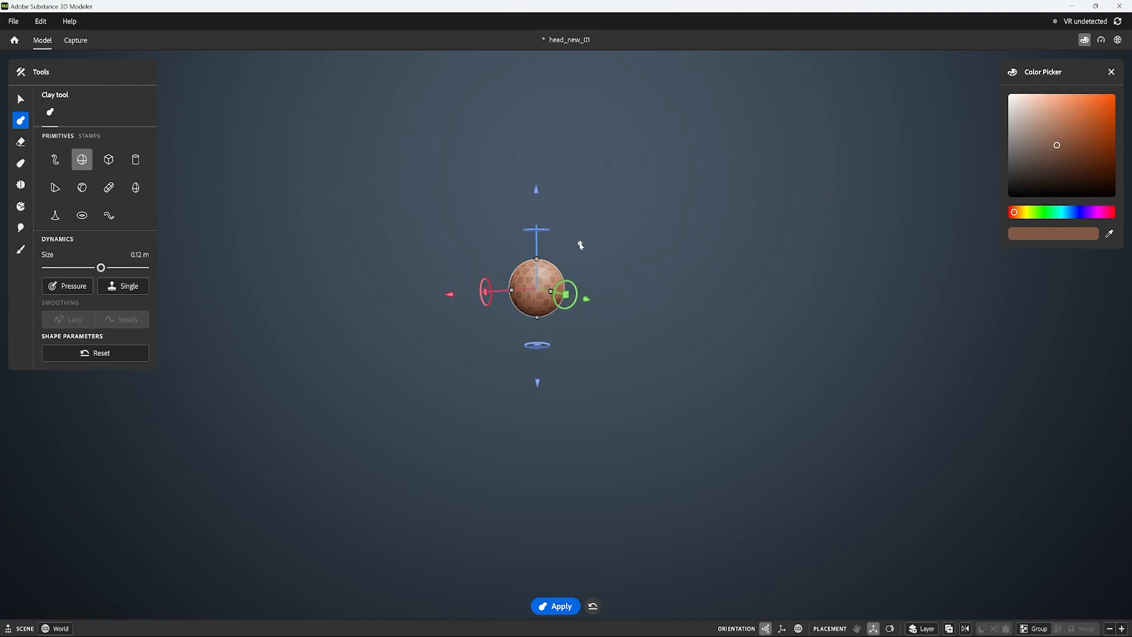
{"action": "left_click_drag", "start_coordinate": [580, 245], "coordinate": [816, 102]}
{"action": "mouse_move", "coordinate": [832, 252]}
{"action": "left_mouse_down", "text": "alt"}
{"action": "mouse_move", "coordinate": [857, 254]}
{"action": "mouse_move", "coordinate": [806, 269]}
{"action": "mouse_move", "coordinate": [816, 260]}
{"action": "left_mouse_up", "text": "alt"}
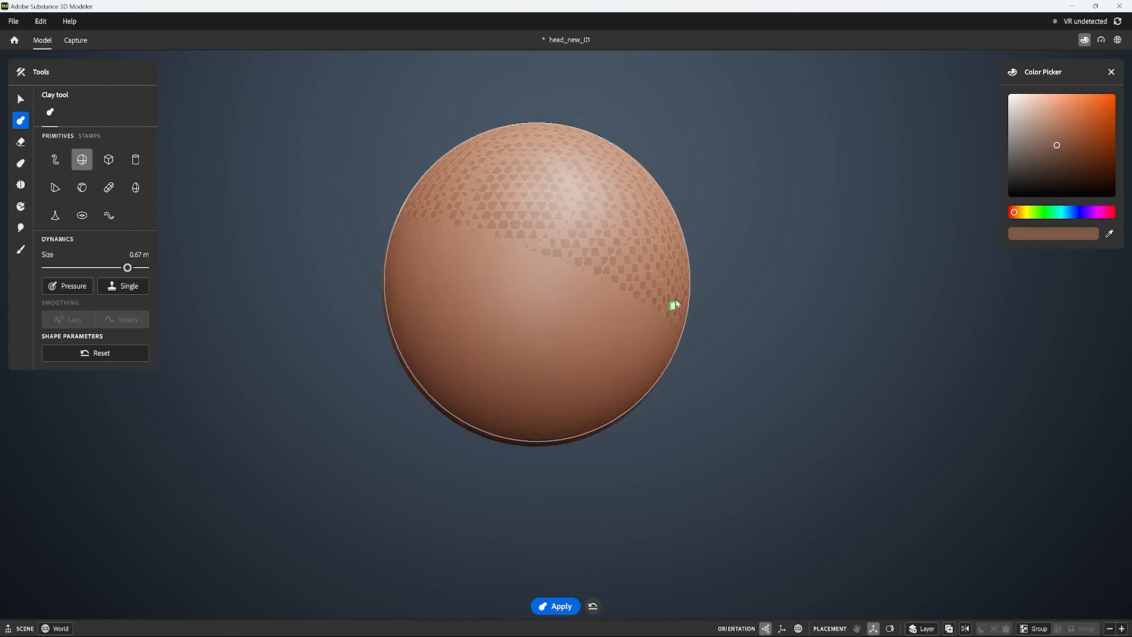
{"action": "left_click_drag", "start_coordinate": [672, 303], "coordinate": [822, 293]}
{"action": "key", "text": "ctrl+z"}
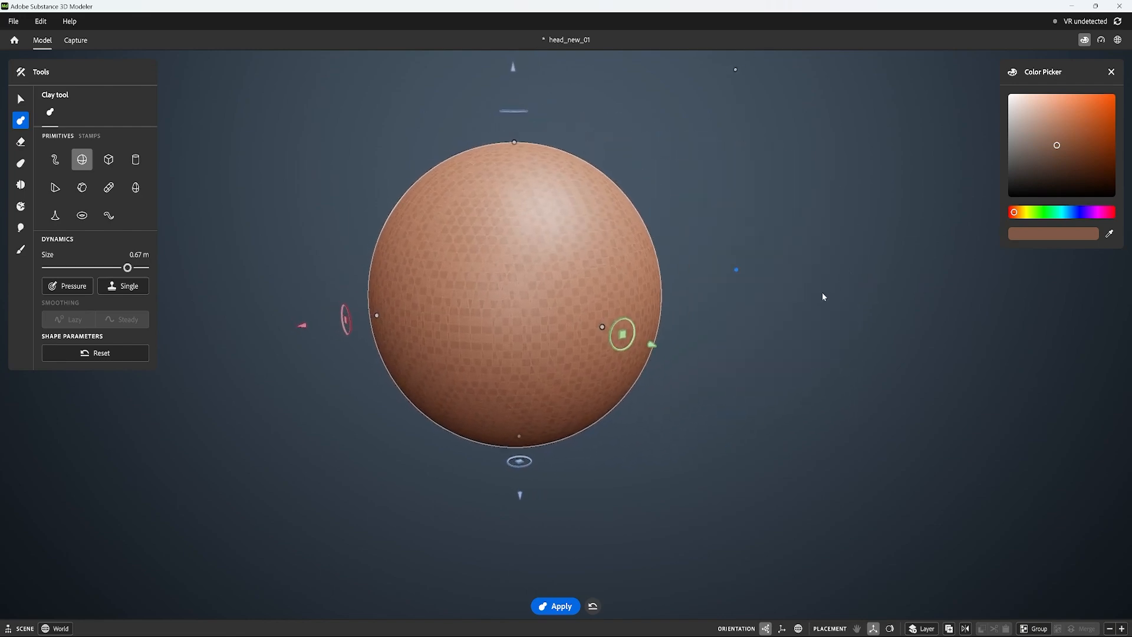
Set the Erase tool to a cube and move it sideways until it overlaps only one side of the sphere
{"action": "left_click", "coordinate": [28, 141]}
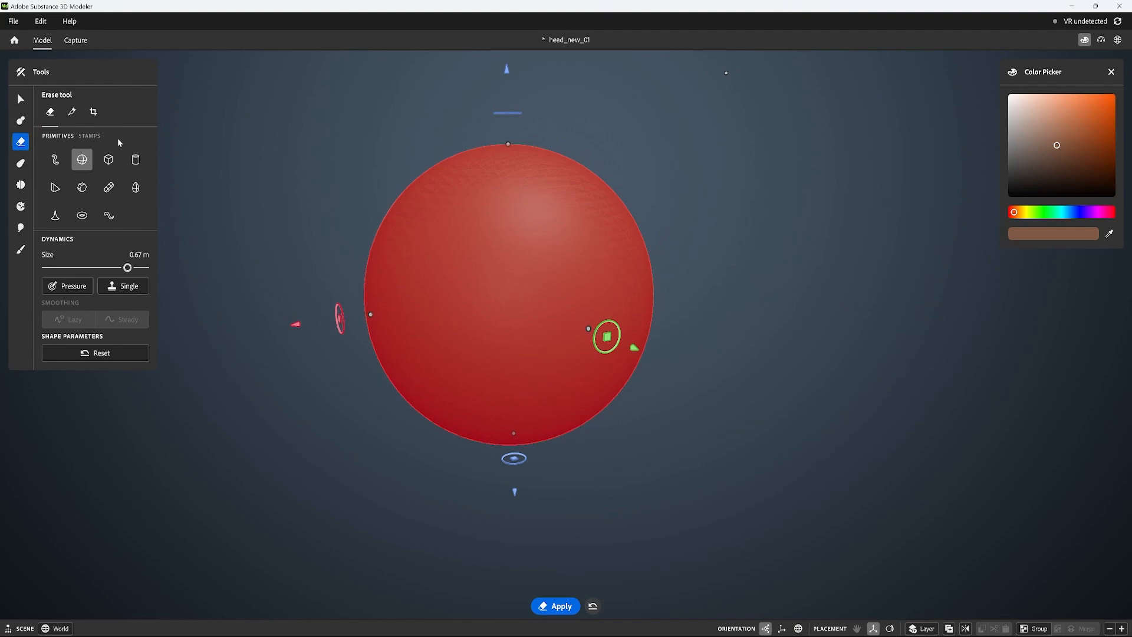
{"action": "left_click", "coordinate": [109, 161]}
{"action": "left_click_drag", "start_coordinate": [937, 287], "coordinate": [889, 283], "text": "alt"}
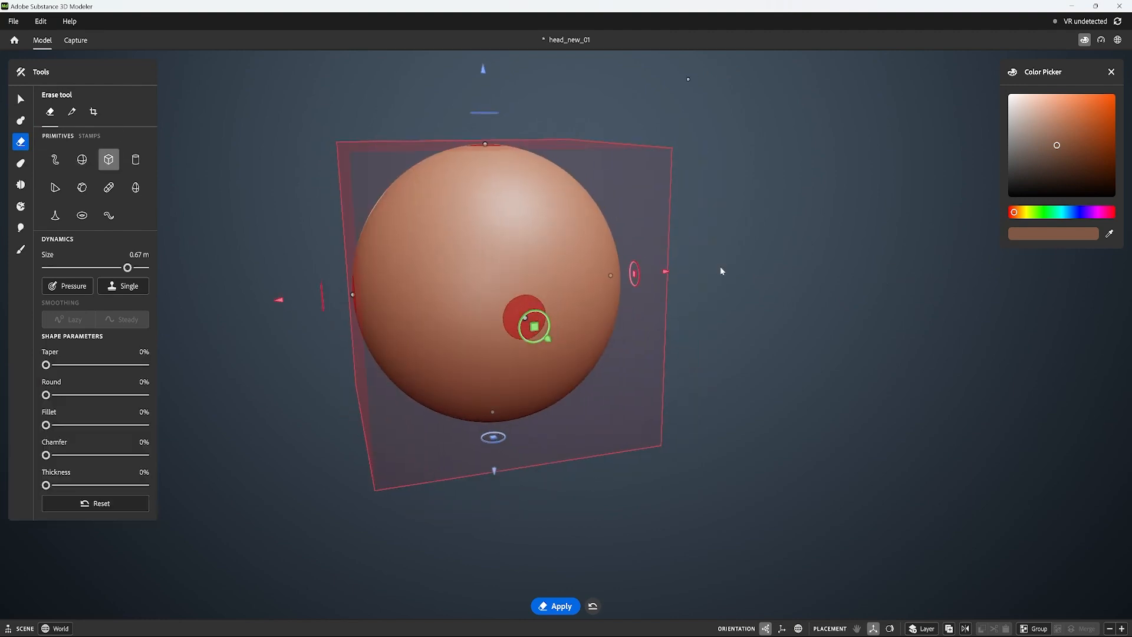
{"action": "left_click_drag", "start_coordinate": [665, 275], "coordinate": [872, 243]}
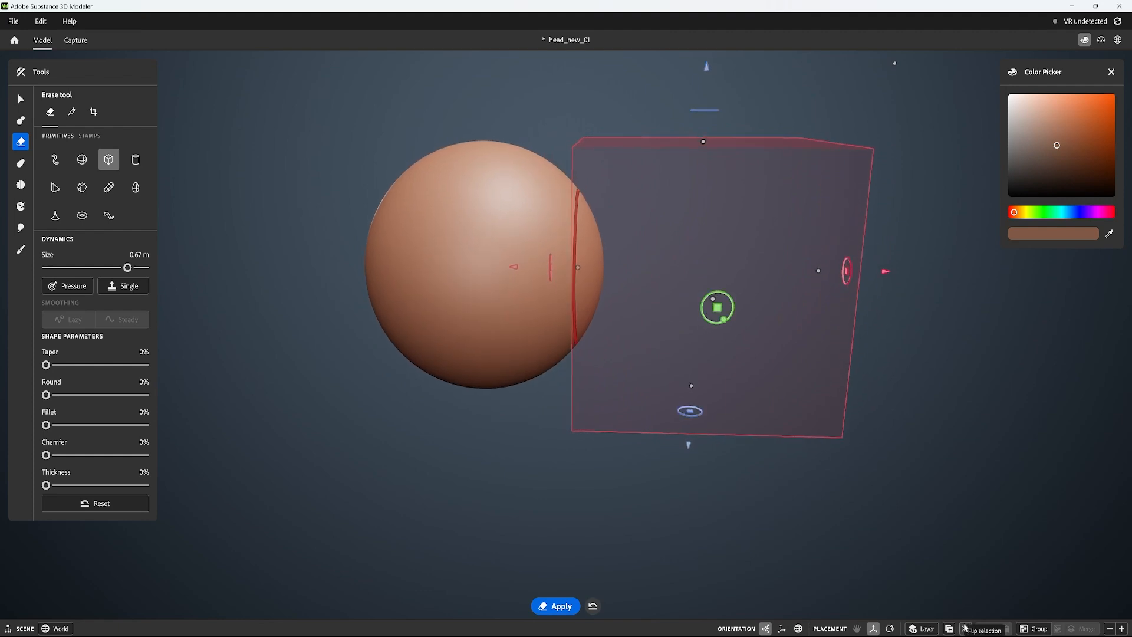
Enable mirror symmetry for the cube eraser and adjust how deep it reaches into both sides of the sphere
{"action": "right_click", "coordinate": [788, 299]}
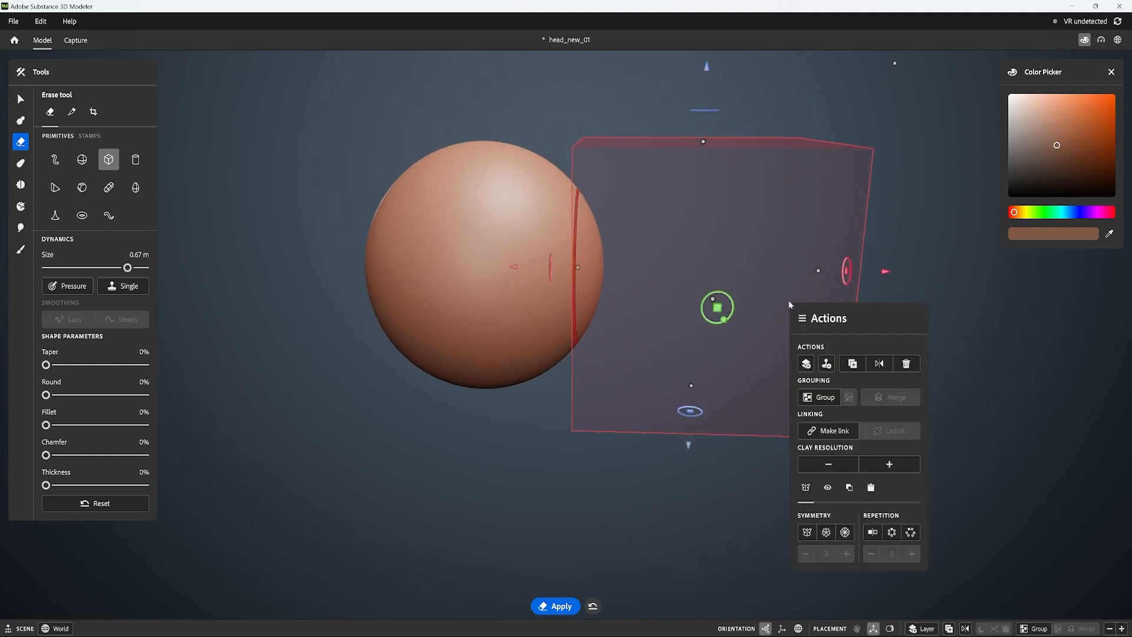
{"action": "left_click", "coordinate": [807, 531]}
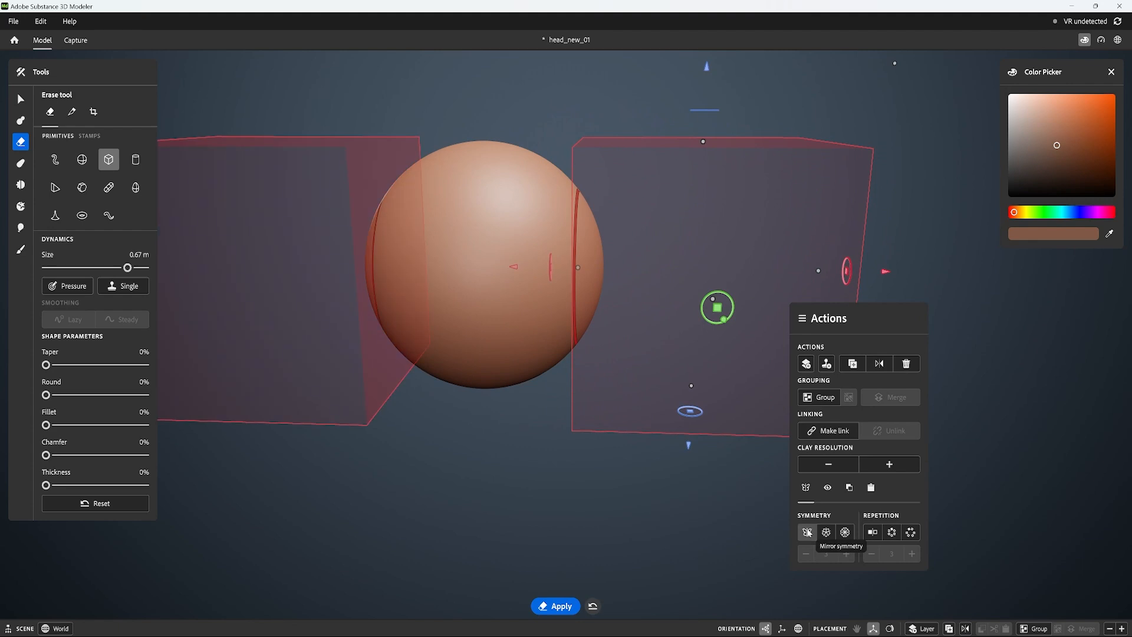
{"action": "left_click_drag", "start_coordinate": [787, 503], "coordinate": [643, 447], "text": "alt"}
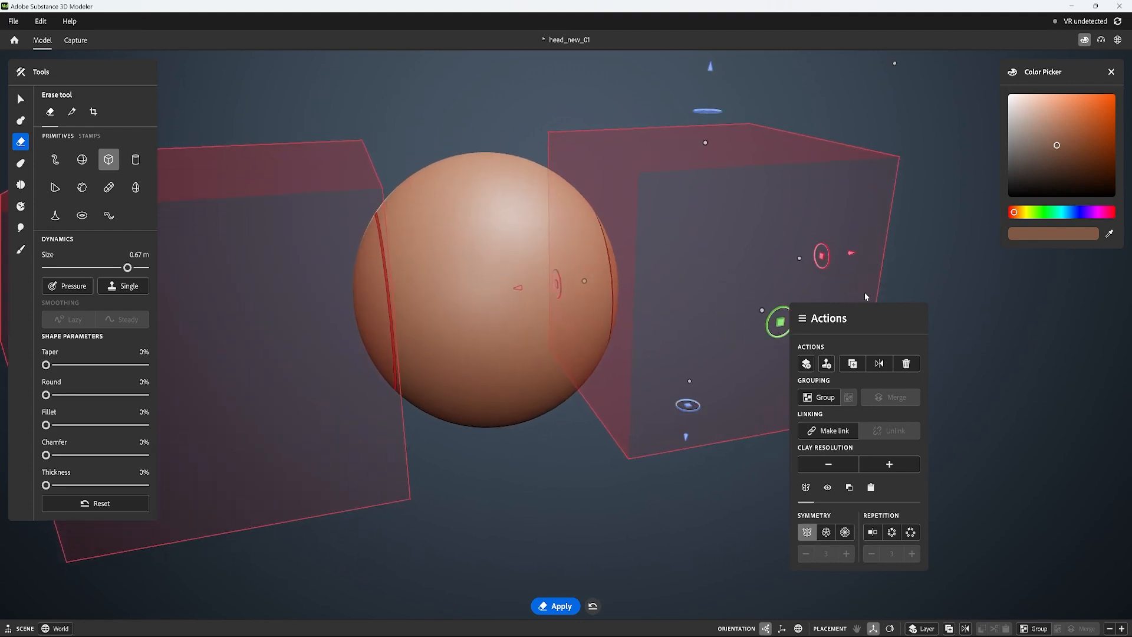
{"action": "mouse_move", "coordinate": [847, 255]}
{"action": "left_mouse_down"}
{"action": "mouse_move", "coordinate": [862, 251]}
{"action": "mouse_move", "coordinate": [840, 253]}
{"action": "left_mouse_up"}
Undo the trial cut, then fine-tune the mirrored cube erasers and slice flat planes off both sides of the sphere
{"action": "middle_click_drag", "start_coordinate": [757, 312], "coordinate": [827, 298], "text": "alt"}
{"action": "mouse_move", "coordinate": [827, 297]}
{"action": "left_mouse_down", "text": "alt"}
{"action": "mouse_move", "coordinate": [781, 300]}
{"action": "mouse_move", "coordinate": [839, 270]}
{"action": "mouse_move", "coordinate": [814, 299]}
{"action": "mouse_move", "coordinate": [857, 295]}
{"action": "left_mouse_up", "text": "alt"}
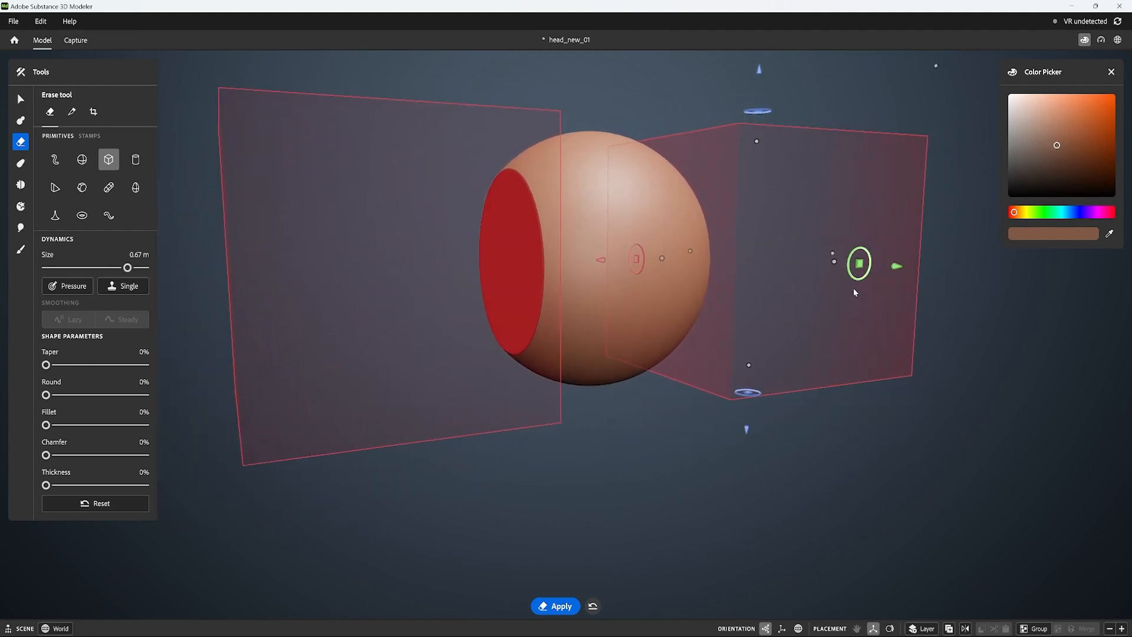
{"action": "key", "text": "ctrl+z"}
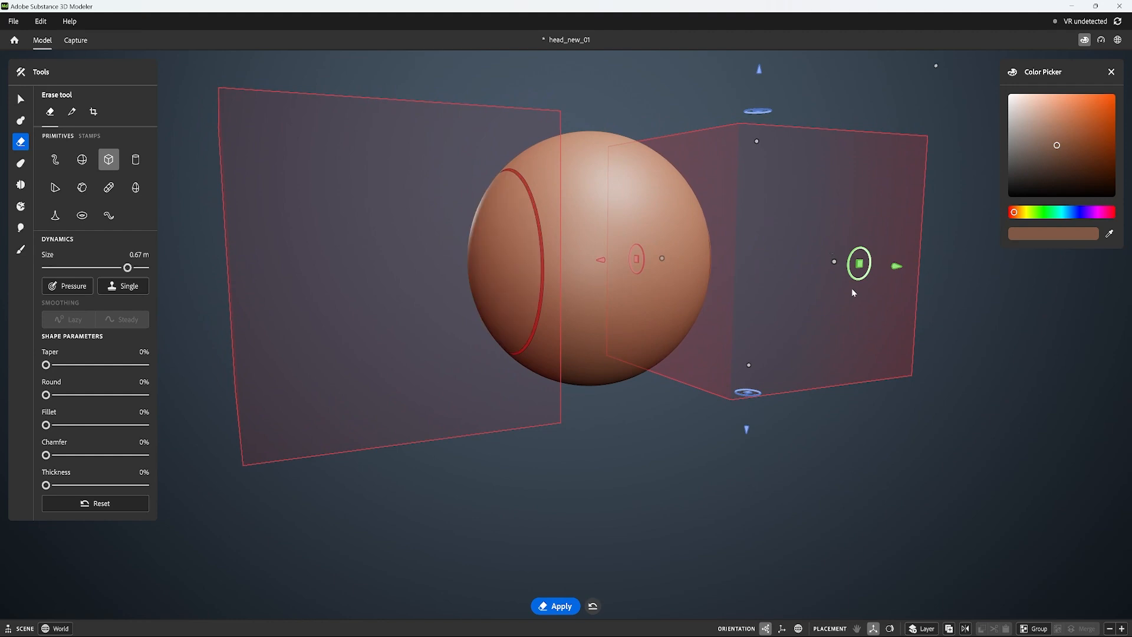
{"action": "mouse_move", "coordinate": [859, 284]}
{"action": "left_mouse_down", "text": "alt"}
{"action": "mouse_move", "coordinate": [854, 299]}
{"action": "mouse_move", "coordinate": [855, 285]}
{"action": "left_mouse_up", "text": "alt"}
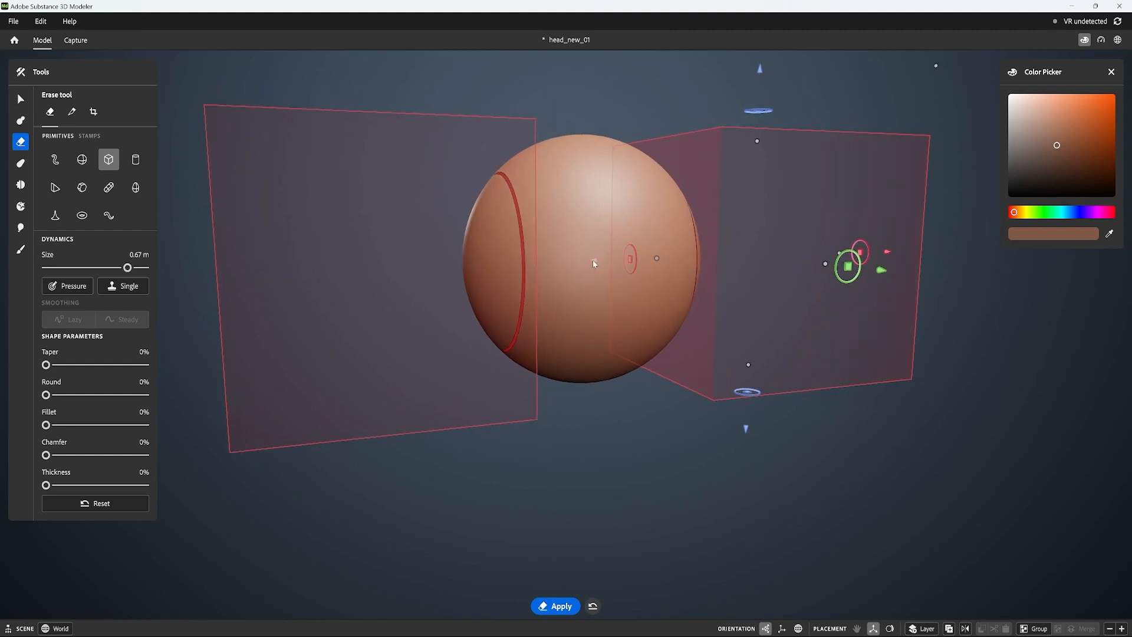
{"action": "left_click_drag", "start_coordinate": [593, 260], "coordinate": [596, 257]}
{"action": "left_click_drag", "start_coordinate": [800, 308], "coordinate": [780, 333], "text": "alt"}
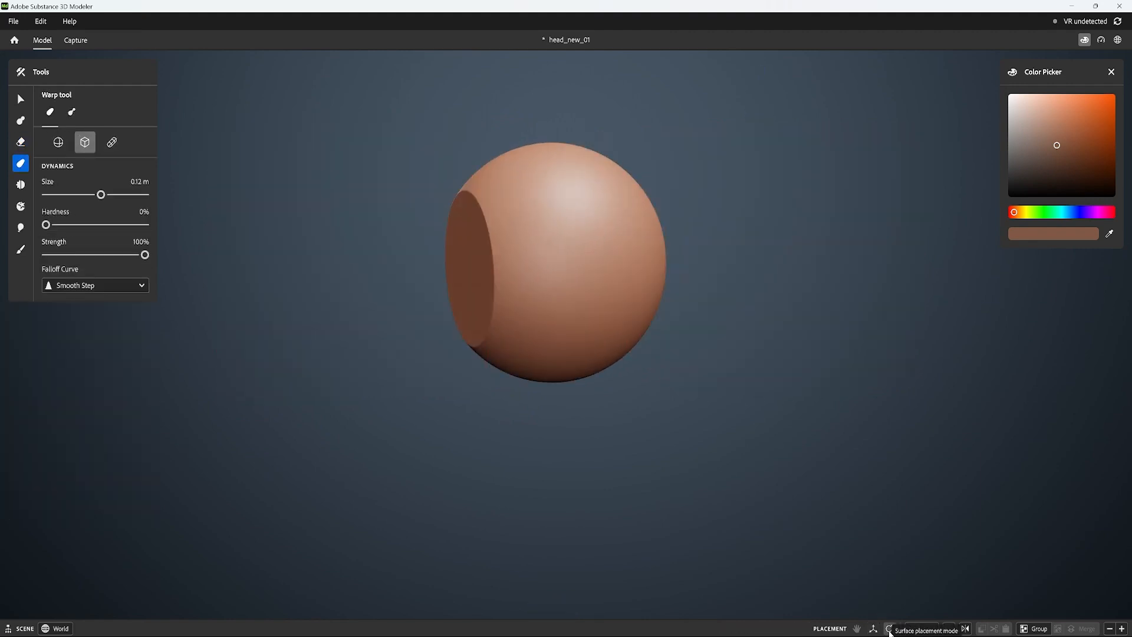
Switch the cube-shaped Warp tool to gizmo placement and reset its gizmo to the centre of the sphere
{"action": "right_click", "coordinate": [569, 275]}
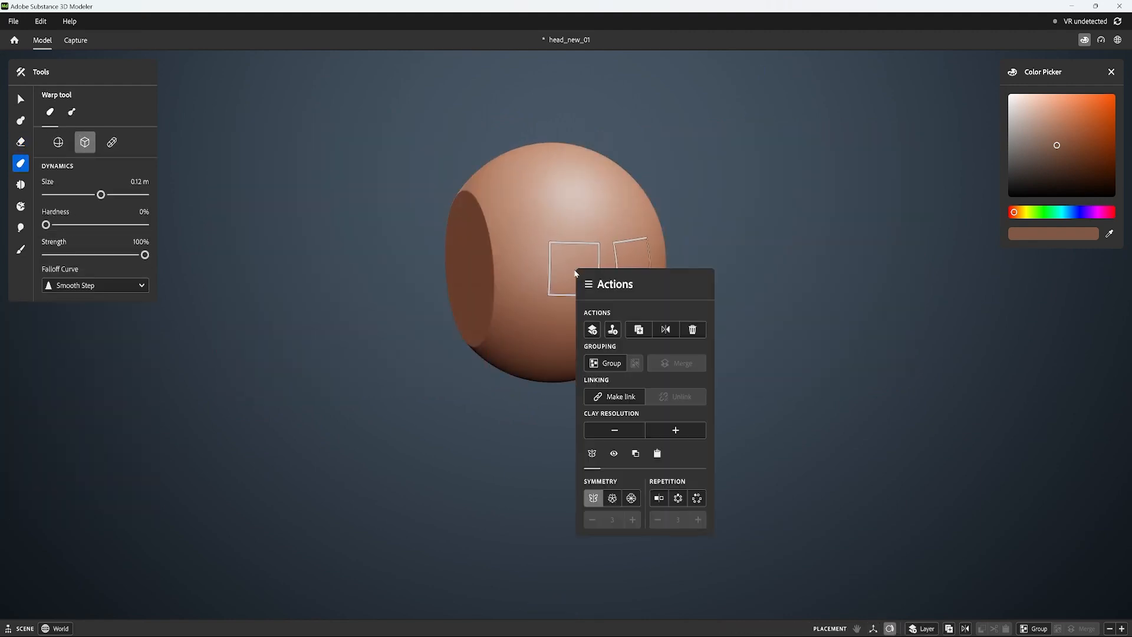
{"action": "right_click", "coordinate": [774, 376]}
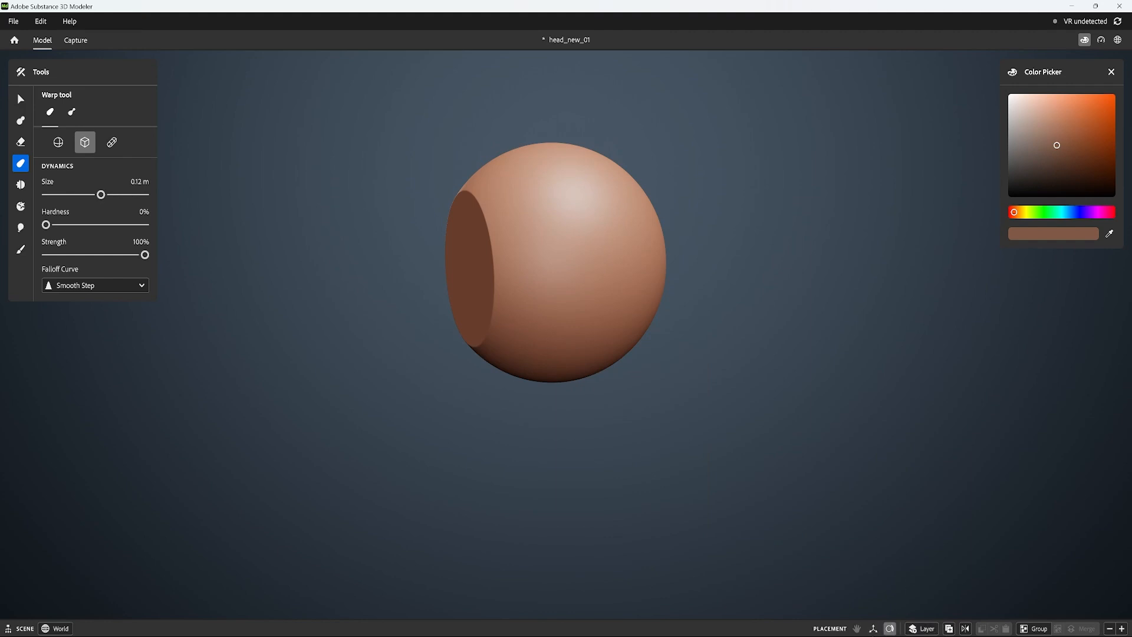
{"action": "left_click", "coordinate": [873, 629]}
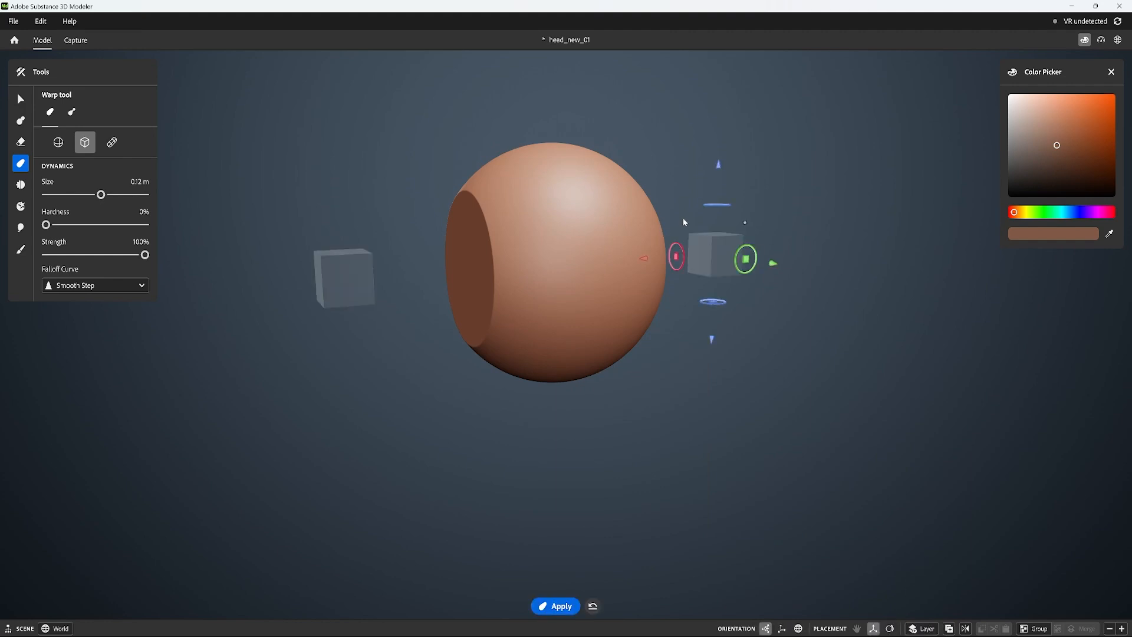
{"action": "left_click_drag", "start_coordinate": [642, 257], "coordinate": [554, 285]}
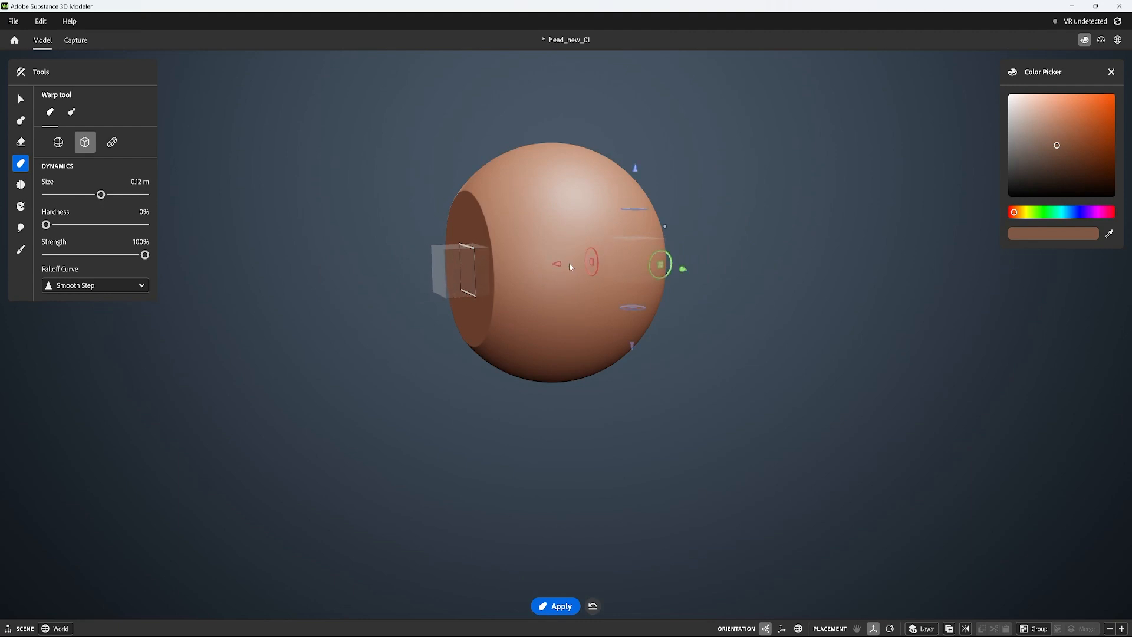
{"action": "left_click", "coordinate": [593, 606]}
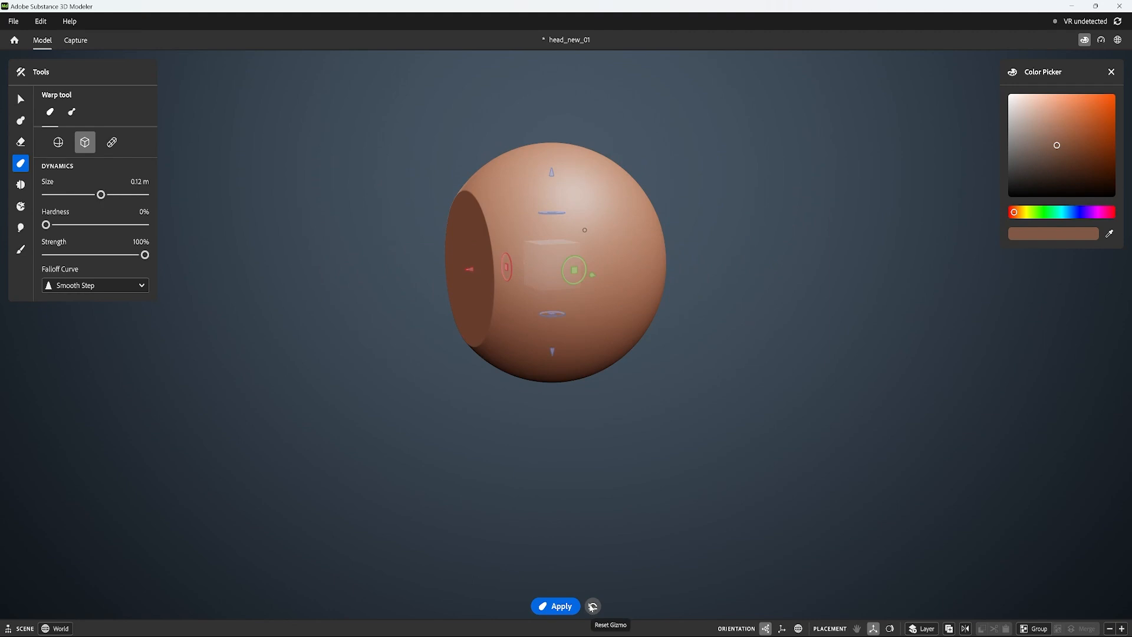
Enlarge the Warp cube to 0.51 m with 88% hardness and pull the sphere's lower front down into a rough jaw
{"action": "left_click_drag", "start_coordinate": [719, 378], "coordinate": [756, 379], "text": "alt"}
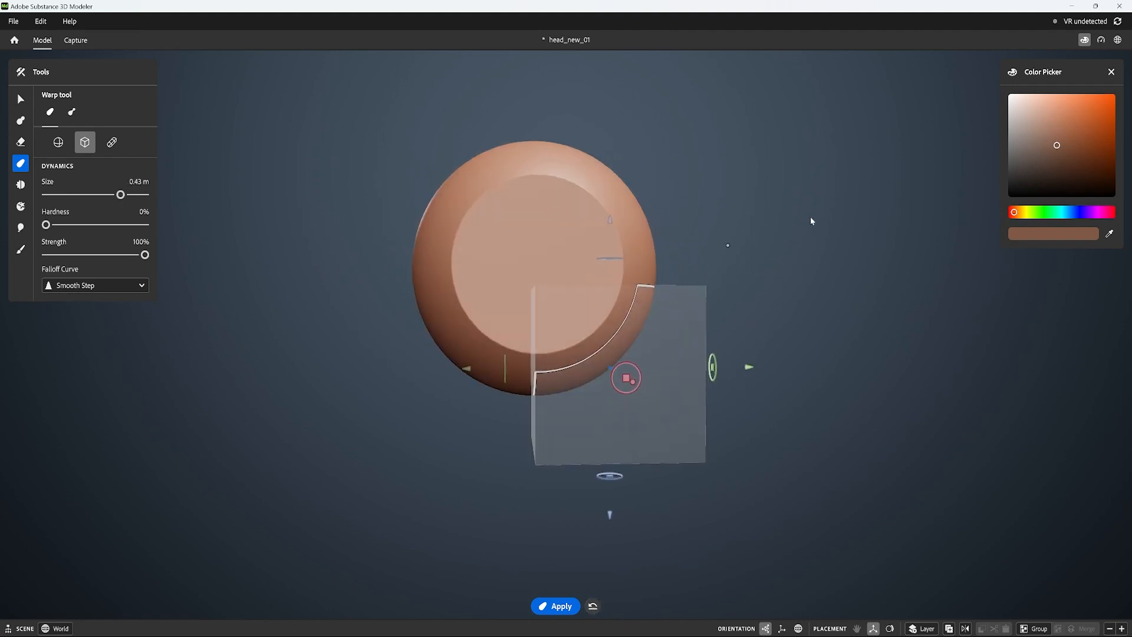
{"action": "left_click_drag", "start_coordinate": [47, 227], "coordinate": [131, 226]}
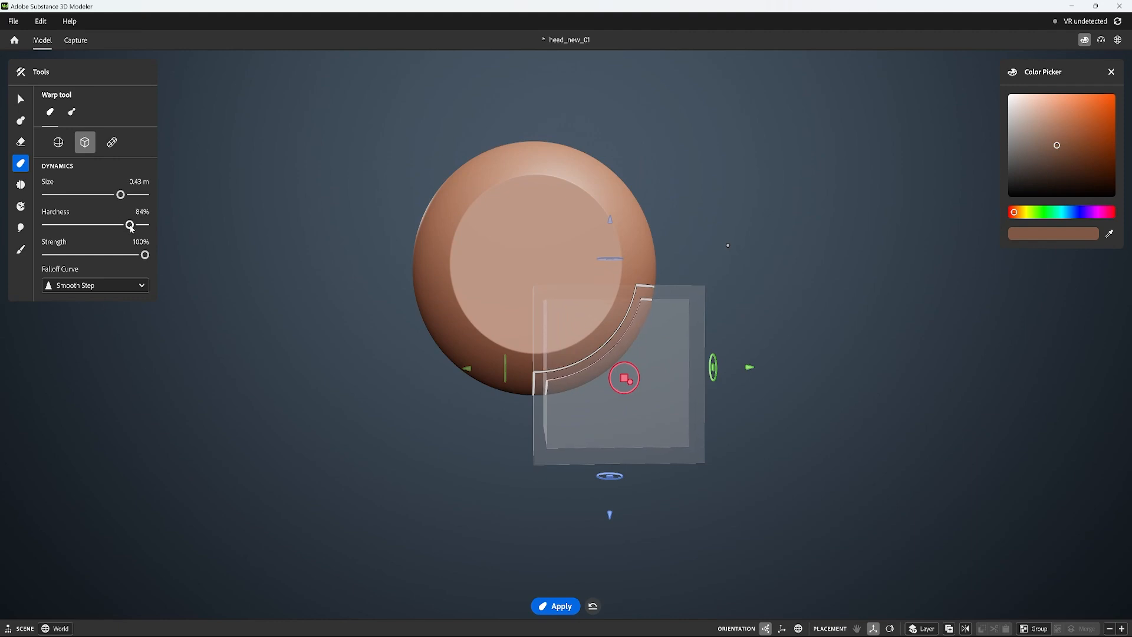
{"action": "left_click_drag", "start_coordinate": [131, 227], "coordinate": [134, 227]}
{"action": "scroll", "coordinate": [879, 297], "scroll_direction": "down", "scroll_amount": 3}
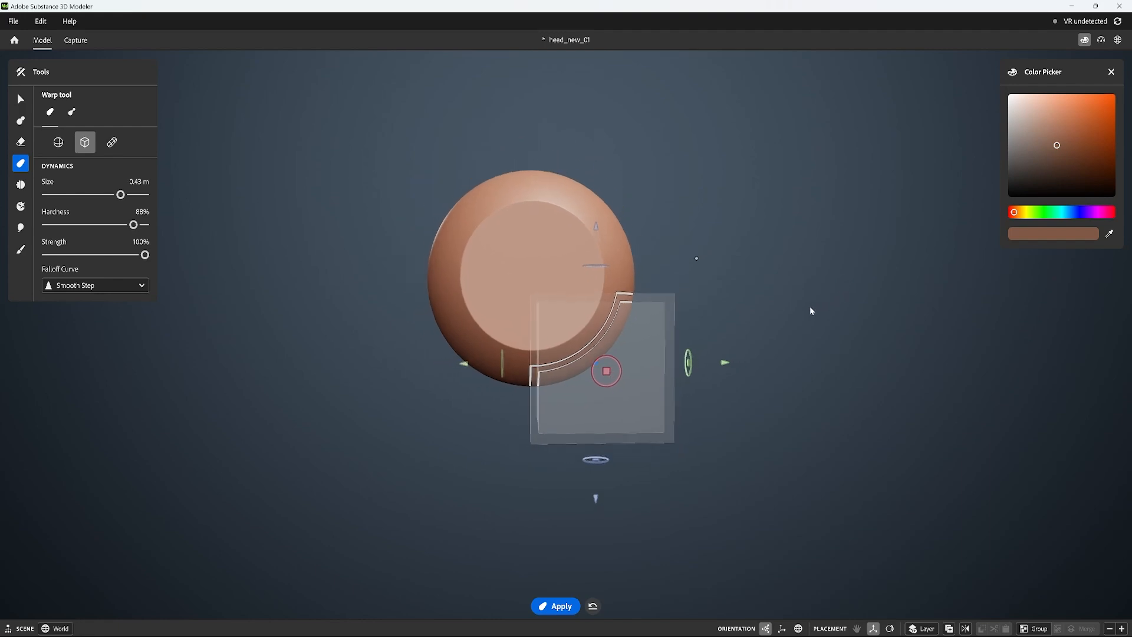
{"action": "left_click_drag", "start_coordinate": [692, 262], "coordinate": [688, 206]}
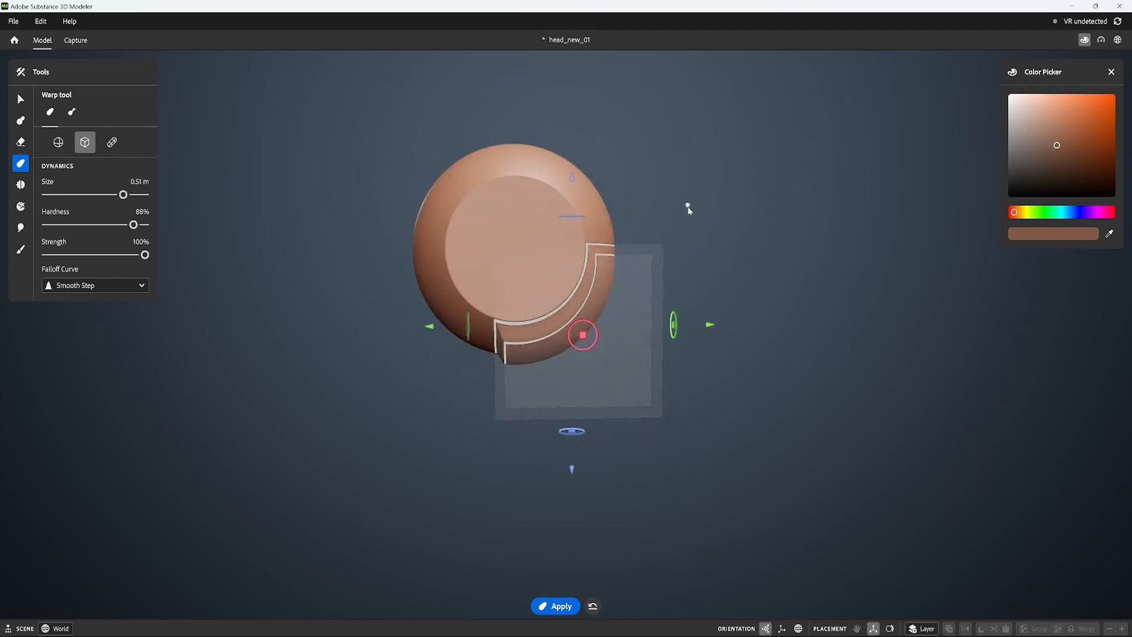
{"action": "left_click_drag", "start_coordinate": [583, 334], "coordinate": [571, 382]}
Try 84% hardness and the Smooth Out, Sharp and Linear falloff curves on the jaw warp, and return to Smooth Step
{"action": "left_click_drag", "start_coordinate": [134, 225], "coordinate": [144, 255]}
{"action": "left_click", "coordinate": [136, 285]}
{"action": "left_click", "coordinate": [104, 330]}
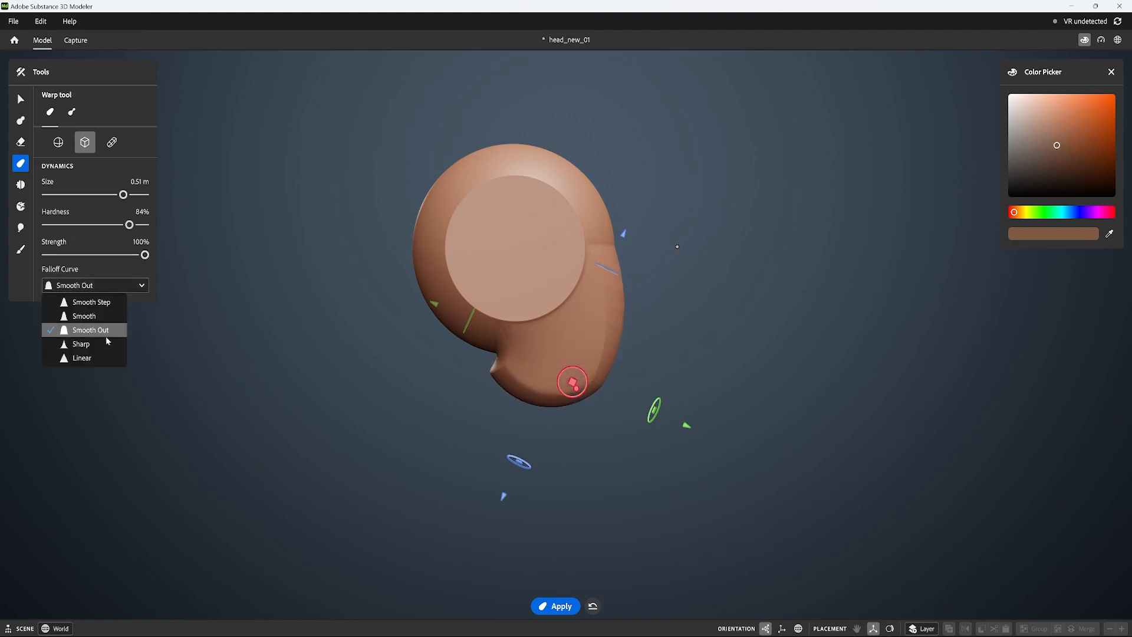
{"action": "left_click", "coordinate": [107, 344]}
{"action": "left_click", "coordinate": [112, 285]}
{"action": "left_click", "coordinate": [106, 358]}
{"action": "left_click", "coordinate": [111, 286]}
{"action": "left_click", "coordinate": [111, 302]}
Adjust the jaw warp to 0.50 m size and 89% hardness, and reposition the cube to extend the face straight down
{"action": "mouse_move", "coordinate": [123, 195]}
{"action": "left_mouse_down"}
{"action": "mouse_move", "coordinate": [106, 195]}
{"action": "mouse_move", "coordinate": [123, 195]}
{"action": "left_mouse_up"}
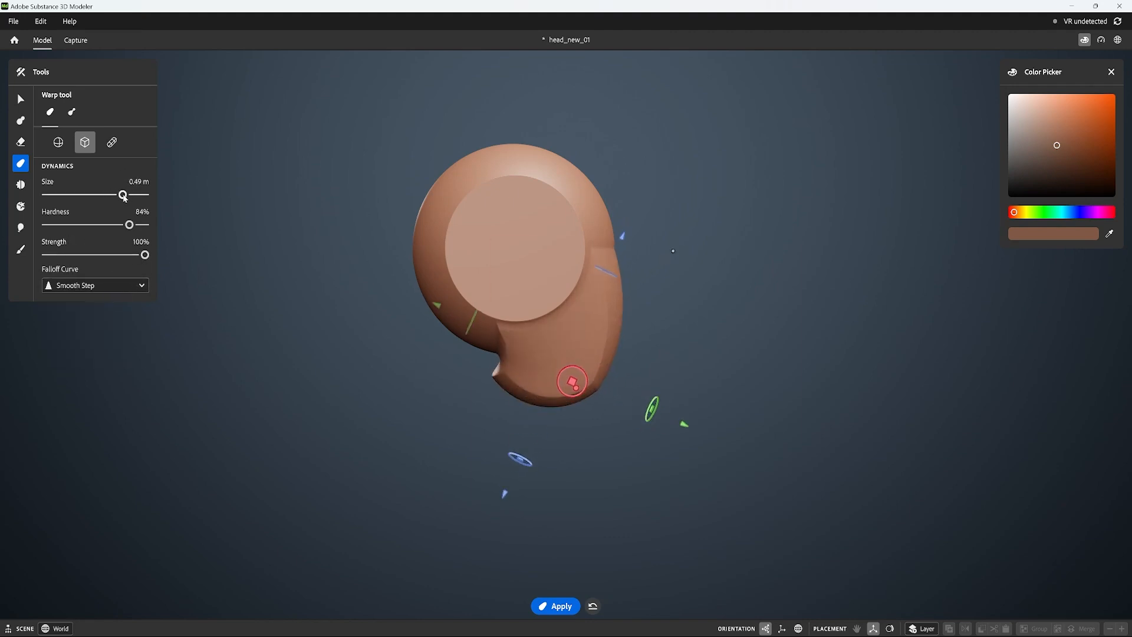
{"action": "left_click_drag", "start_coordinate": [572, 381], "coordinate": [576, 377]}
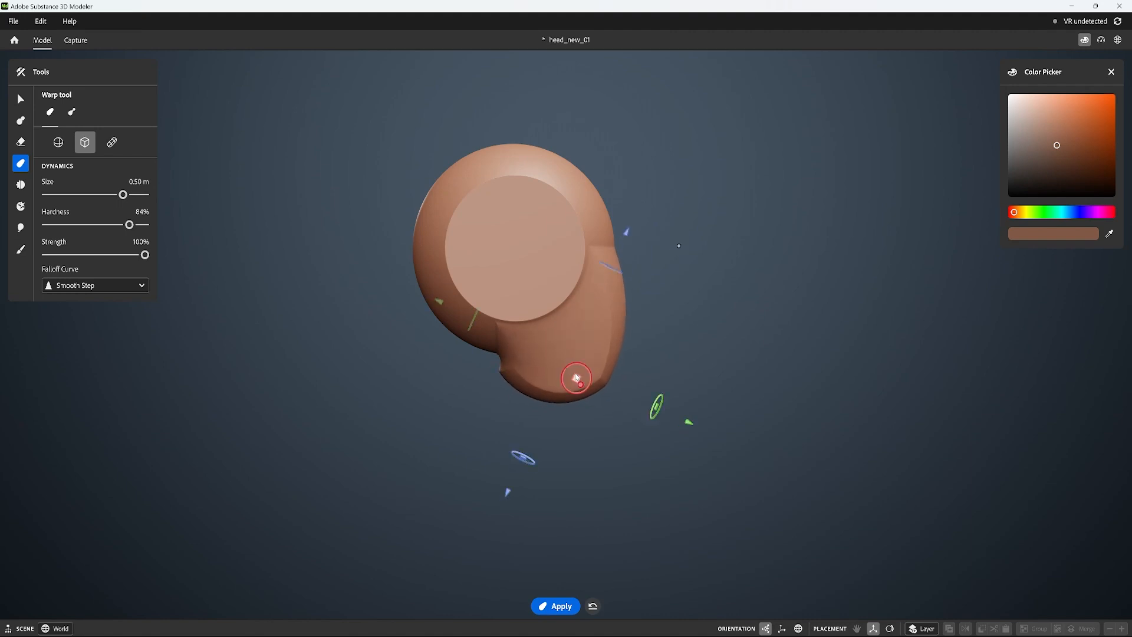
{"action": "mouse_move", "coordinate": [673, 248]}
{"action": "left_mouse_down"}
{"action": "mouse_move", "coordinate": [681, 244]}
{"action": "mouse_move", "coordinate": [672, 247]}
{"action": "left_mouse_up"}
{"action": "left_click_drag", "start_coordinate": [129, 224], "coordinate": [135, 225]}
{"action": "mouse_move", "coordinate": [575, 379]}
{"action": "left_mouse_down"}
{"action": "mouse_move", "coordinate": [575, 359]}
{"action": "mouse_move", "coordinate": [576, 403]}
{"action": "mouse_move", "coordinate": [586, 365]}
{"action": "mouse_move", "coordinate": [573, 383]}
{"action": "left_mouse_up"}
{"action": "left_click_drag", "start_coordinate": [636, 310], "coordinate": [684, 241]}
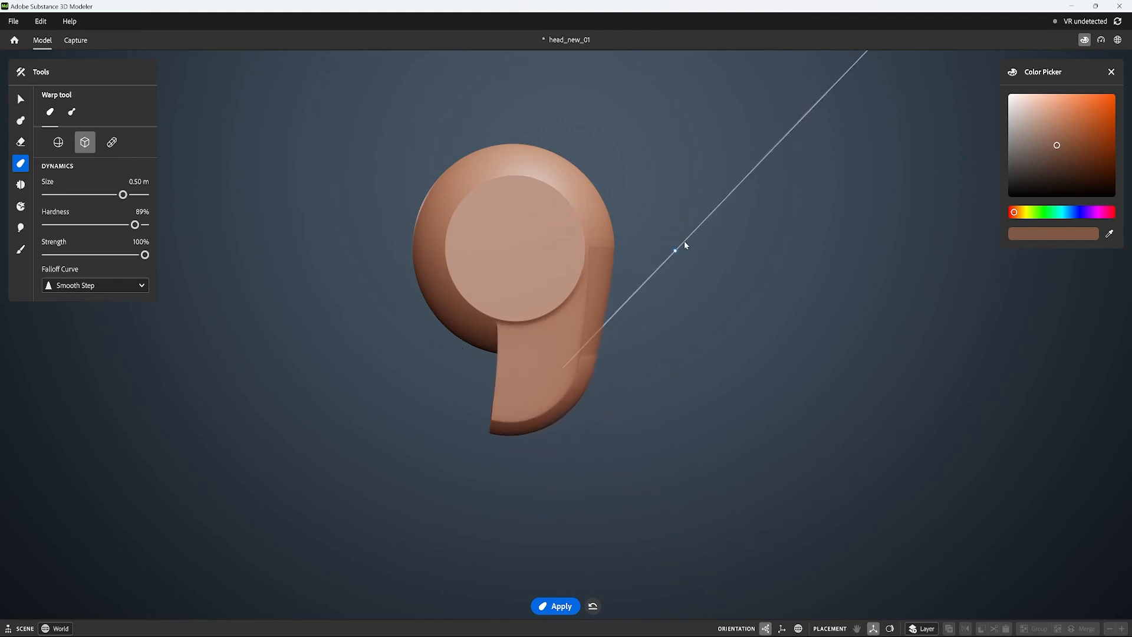
{"action": "left_click_drag", "start_coordinate": [572, 383], "coordinate": [577, 385]}
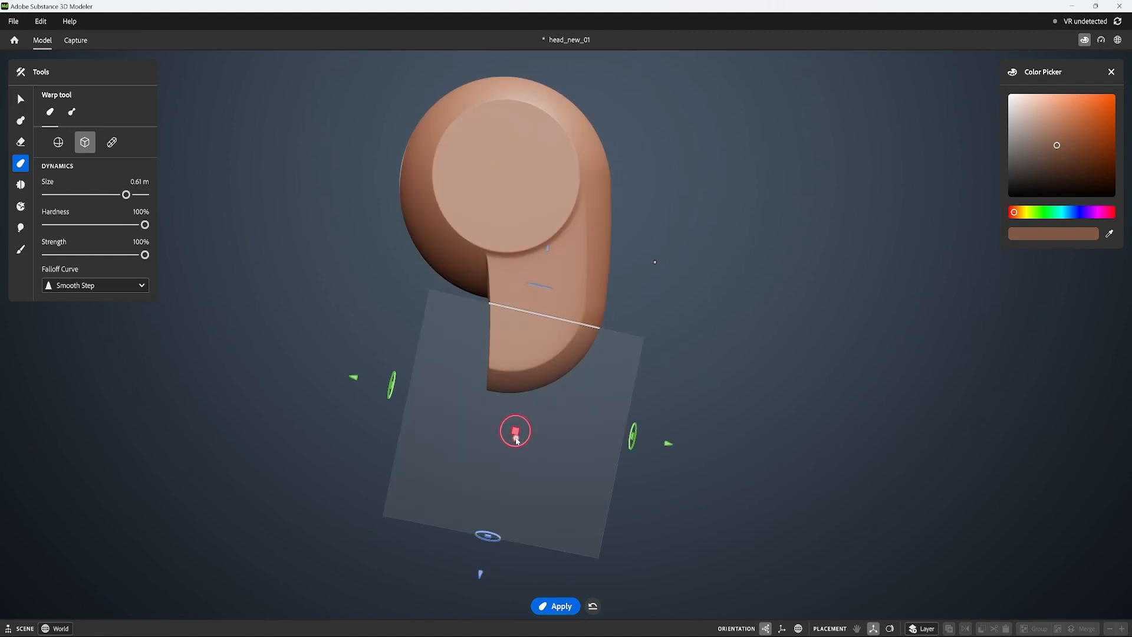
Slice off the rounded bottom of the jaw along a tilted plane with a 0.67 m Erase cube
{"action": "left_click_drag", "start_coordinate": [516, 432], "coordinate": [516, 428]}
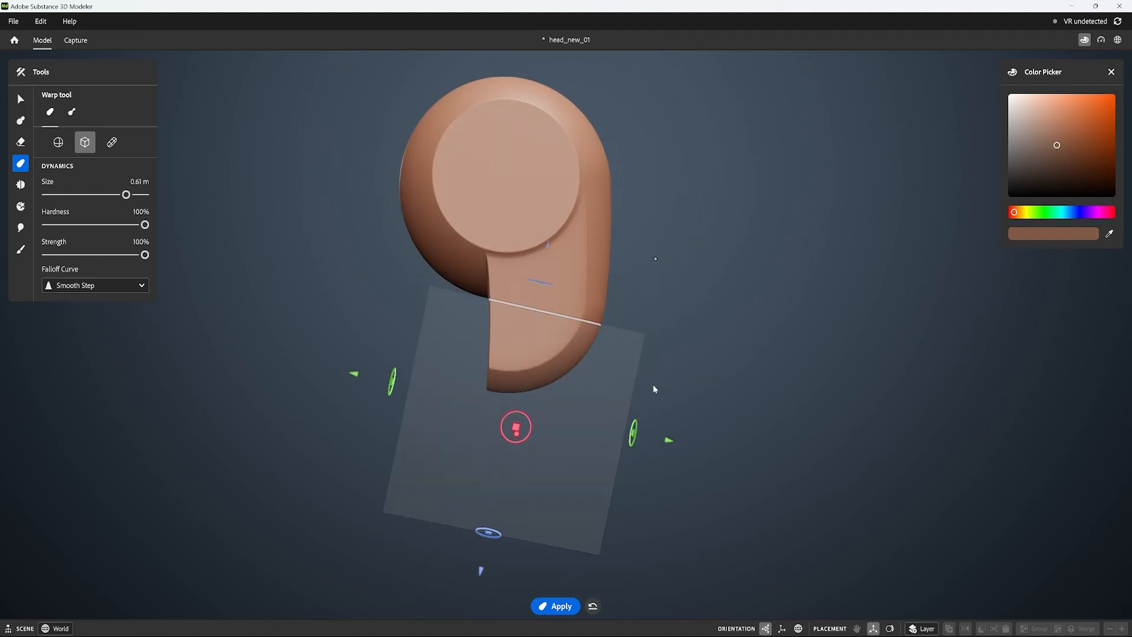
{"action": "left_click", "coordinate": [21, 142]}
{"action": "mouse_move", "coordinate": [548, 378]}
{"action": "left_mouse_down", "text": "alt"}
{"action": "mouse_move", "coordinate": [582, 379]}
{"action": "mouse_move", "coordinate": [550, 379]}
{"action": "left_mouse_up", "text": "alt"}
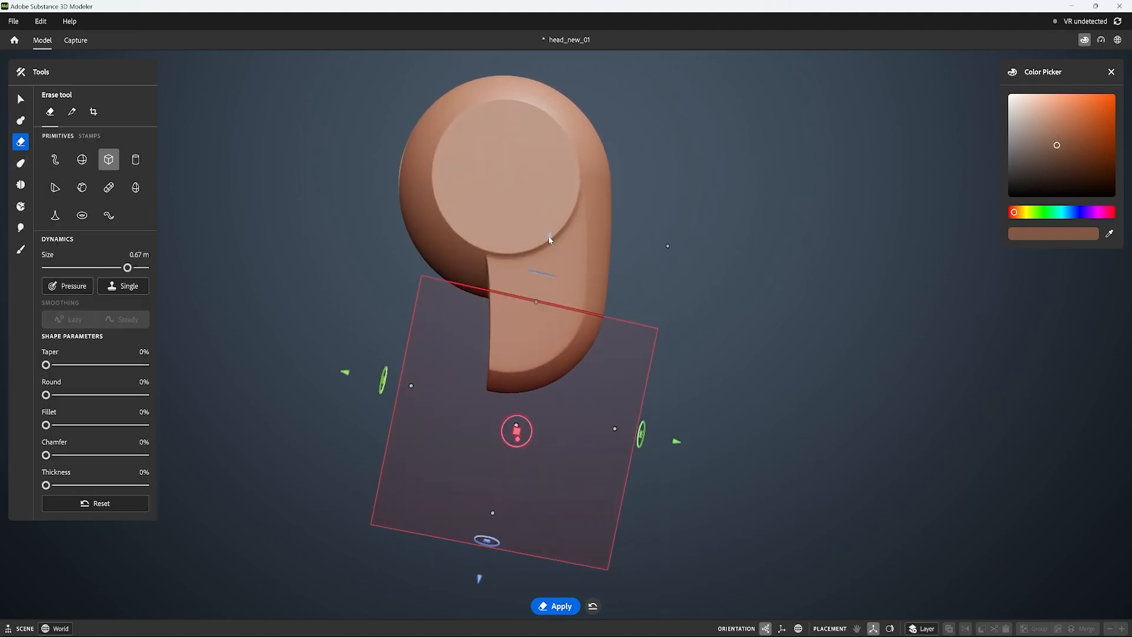
{"action": "mouse_move", "coordinate": [549, 235]}
{"action": "left_mouse_down"}
{"action": "mouse_move", "coordinate": [697, 247]}
{"action": "mouse_move", "coordinate": [712, 269]}
{"action": "mouse_move", "coordinate": [906, 265]}
{"action": "mouse_move", "coordinate": [770, 276]}
{"action": "mouse_move", "coordinate": [779, 394]}
{"action": "mouse_move", "coordinate": [788, 368]}
{"action": "mouse_move", "coordinate": [755, 355]}
{"action": "left_mouse_up"}
Pull the cut jaw end farther down using the Warp cube at 0.61 m size and 100% hardness
{"action": "left_click", "coordinate": [21, 100]}
{"action": "left_click", "coordinate": [83, 144]}
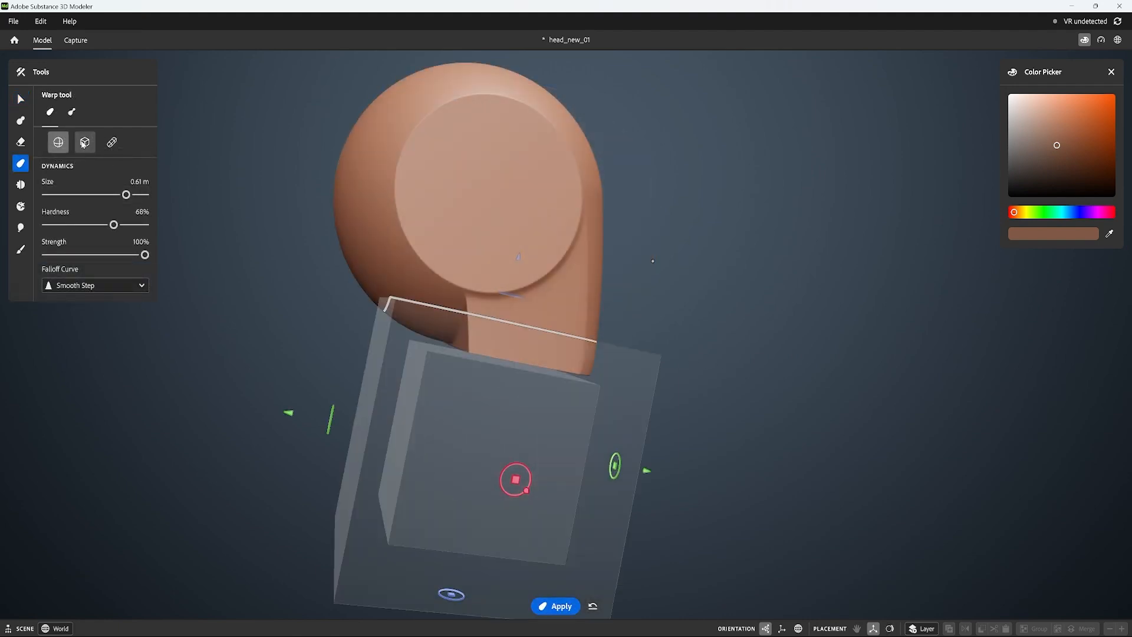
{"action": "mouse_move", "coordinate": [758, 260]}
{"action": "left_mouse_down", "text": "alt"}
{"action": "mouse_move", "coordinate": [783, 269]}
{"action": "mouse_move", "coordinate": [782, 245]}
{"action": "mouse_move", "coordinate": [747, 267]}
{"action": "left_mouse_up", "text": "alt"}
{"action": "left_click_drag", "start_coordinate": [502, 265], "coordinate": [503, 289]}
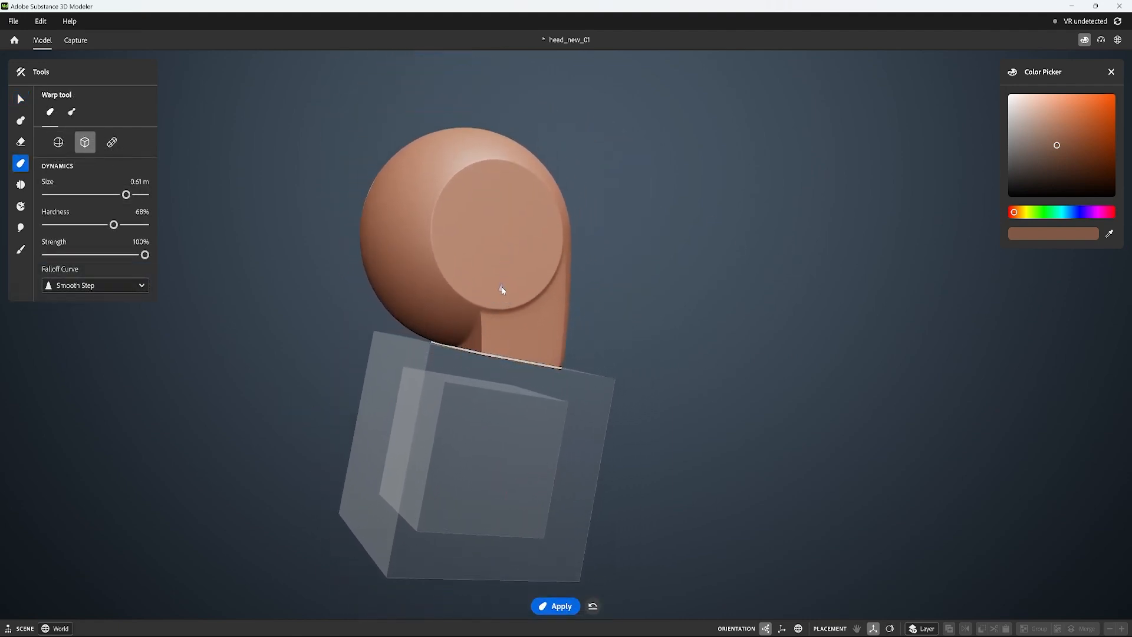
{"action": "left_click_drag", "start_coordinate": [110, 225], "coordinate": [163, 226]}
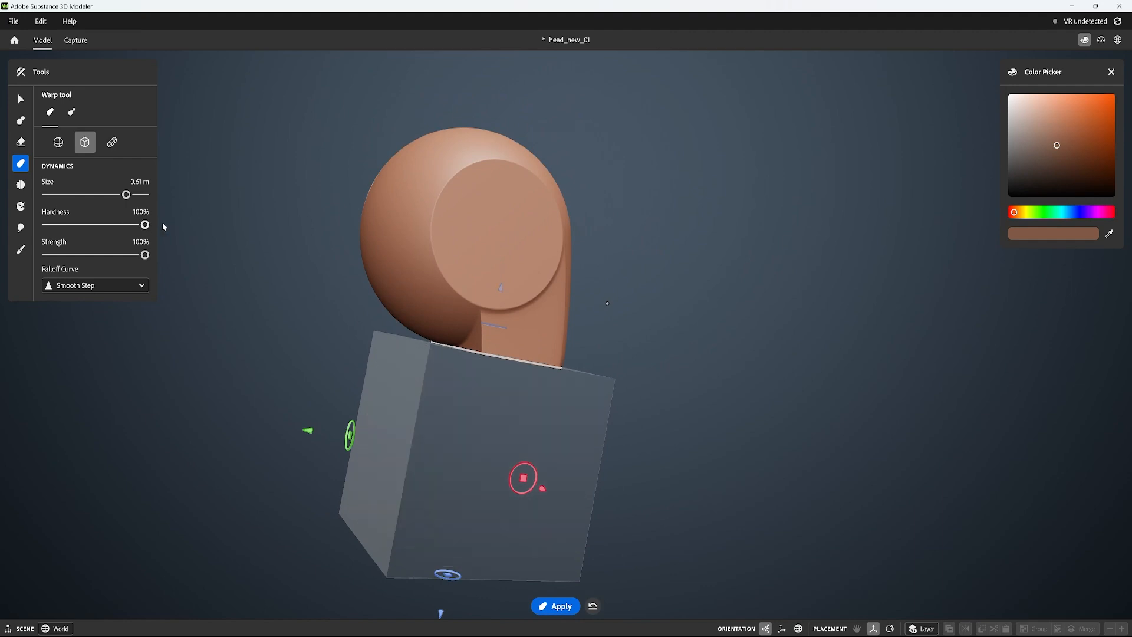
{"action": "left_click_drag", "start_coordinate": [523, 476], "coordinate": [458, 498]}
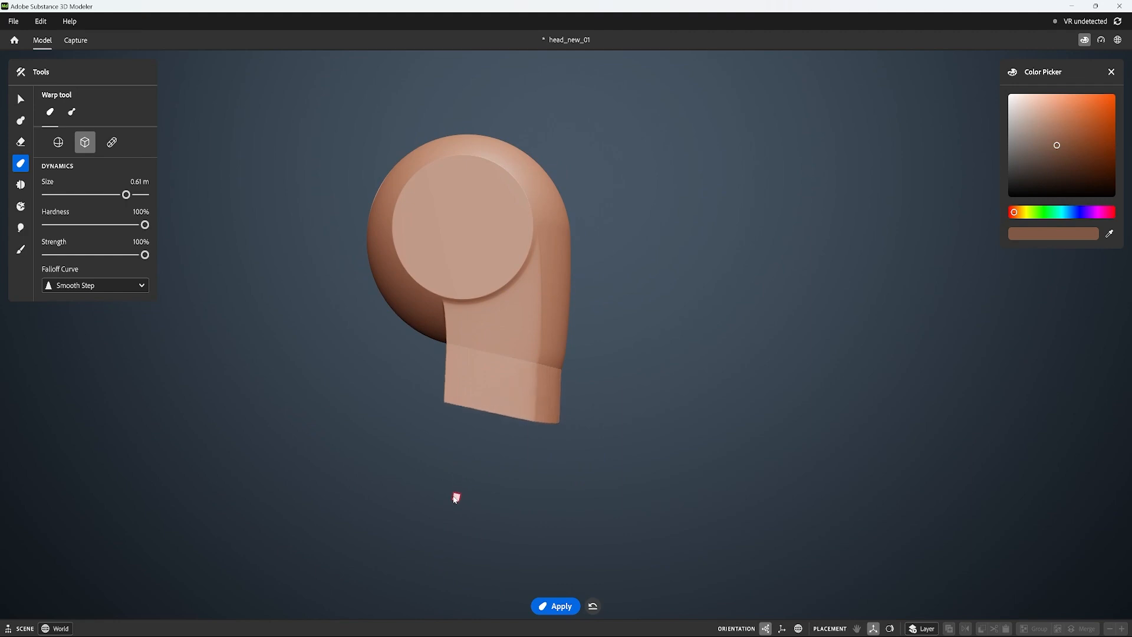
{"action": "left_click_drag", "start_coordinate": [458, 499], "coordinate": [458, 498]}
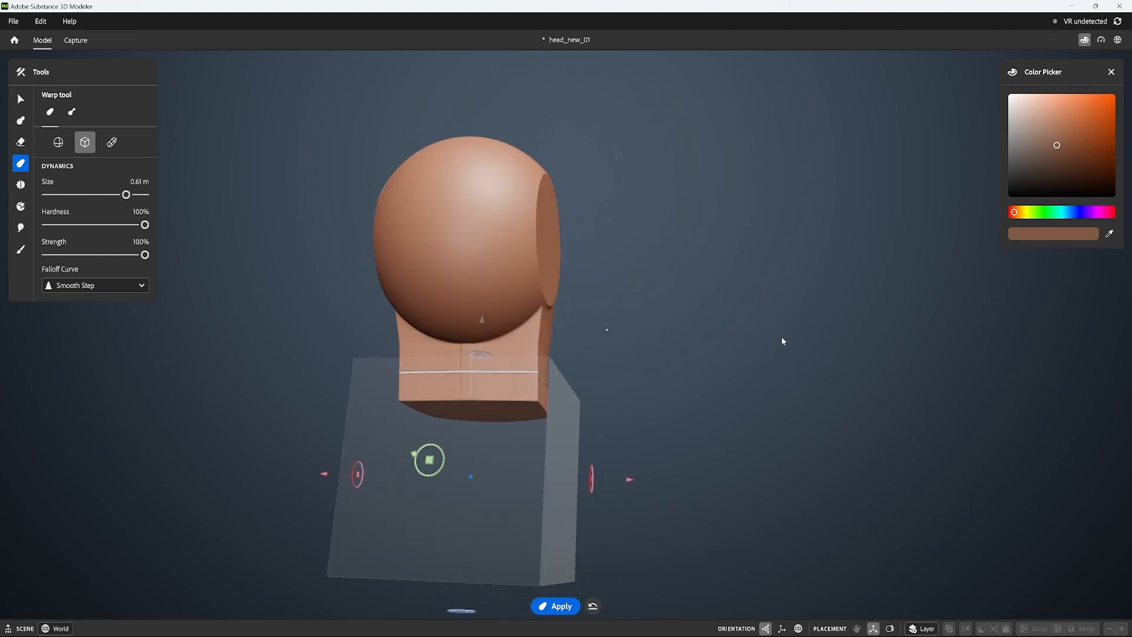
Shape the lower part of the head using the Crop tool with a cylinder, and save the scene
{"action": "left_click", "coordinate": [21, 142]}
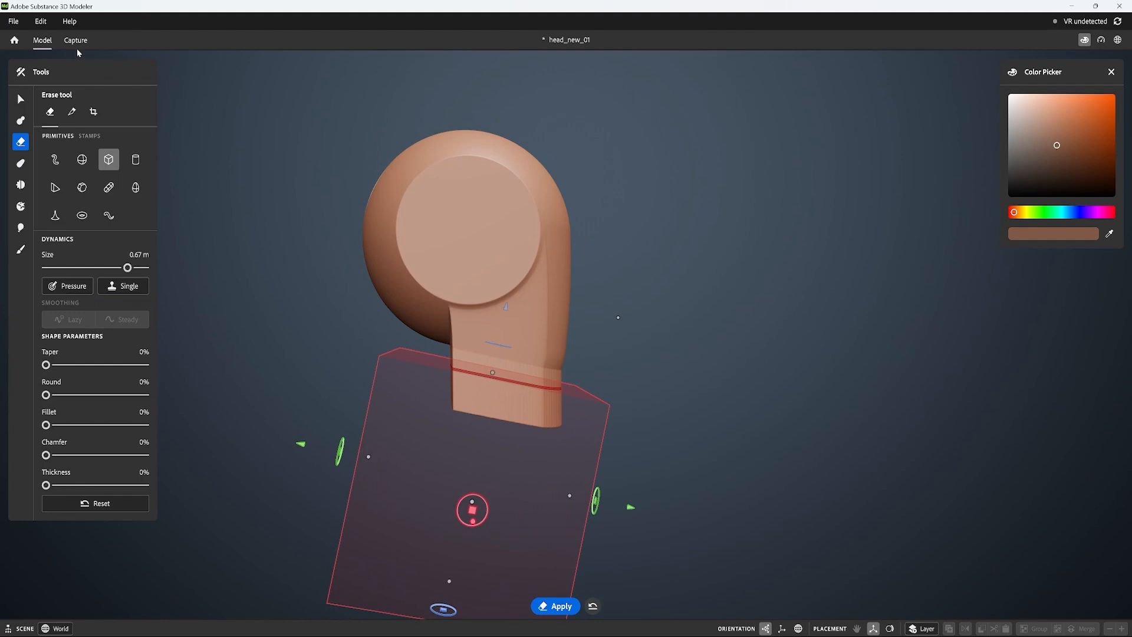
{"action": "left_click", "coordinate": [94, 113]}
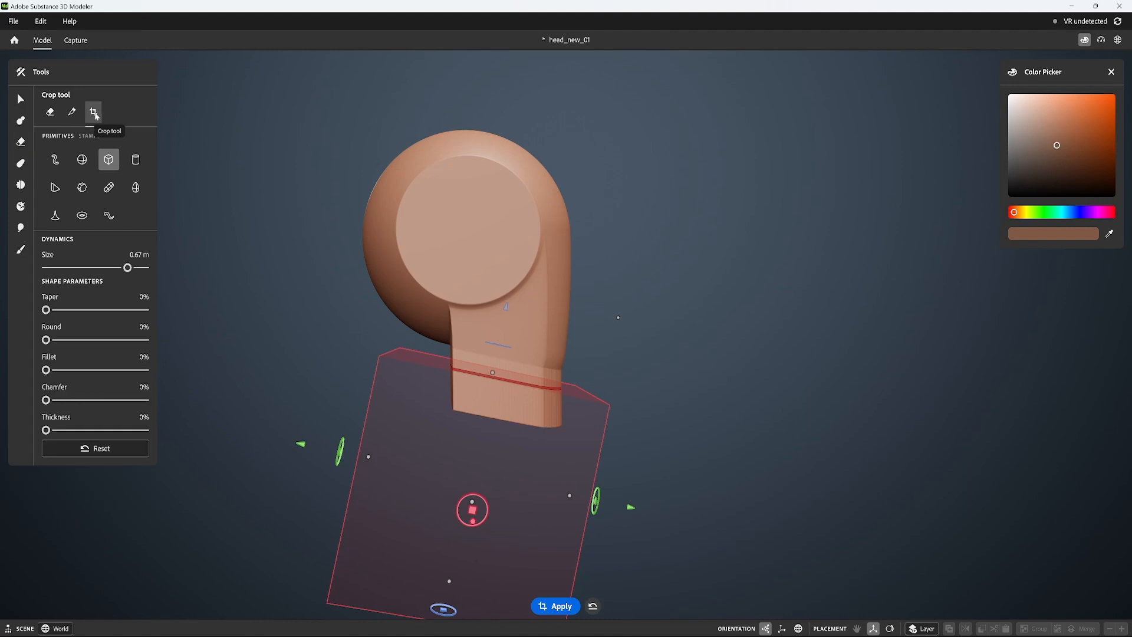
{"action": "left_click", "coordinate": [136, 159]}
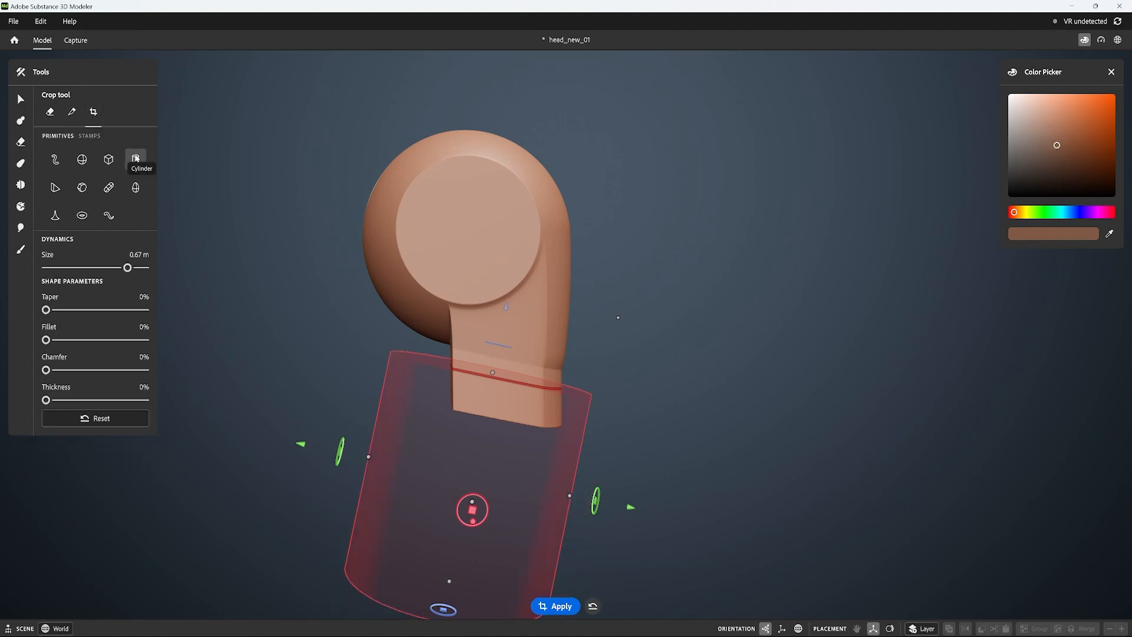
{"action": "middle_click_drag", "start_coordinate": [712, 377], "coordinate": [837, 276]}
{"action": "left_click", "coordinate": [21, 99]}
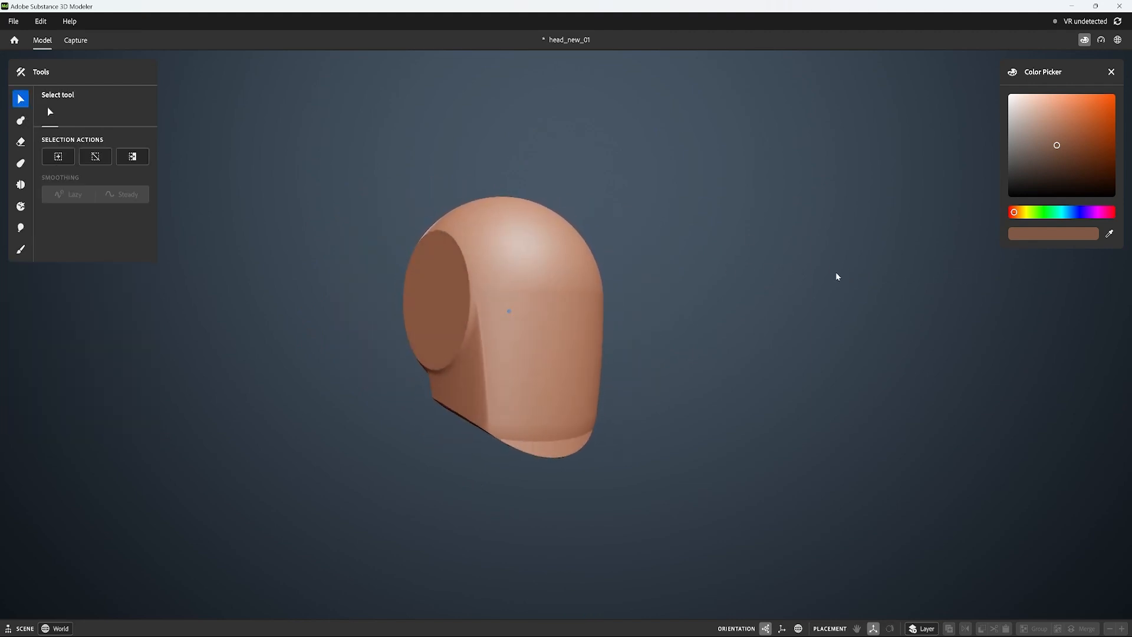
{"action": "key", "text": "ctrl+s"}
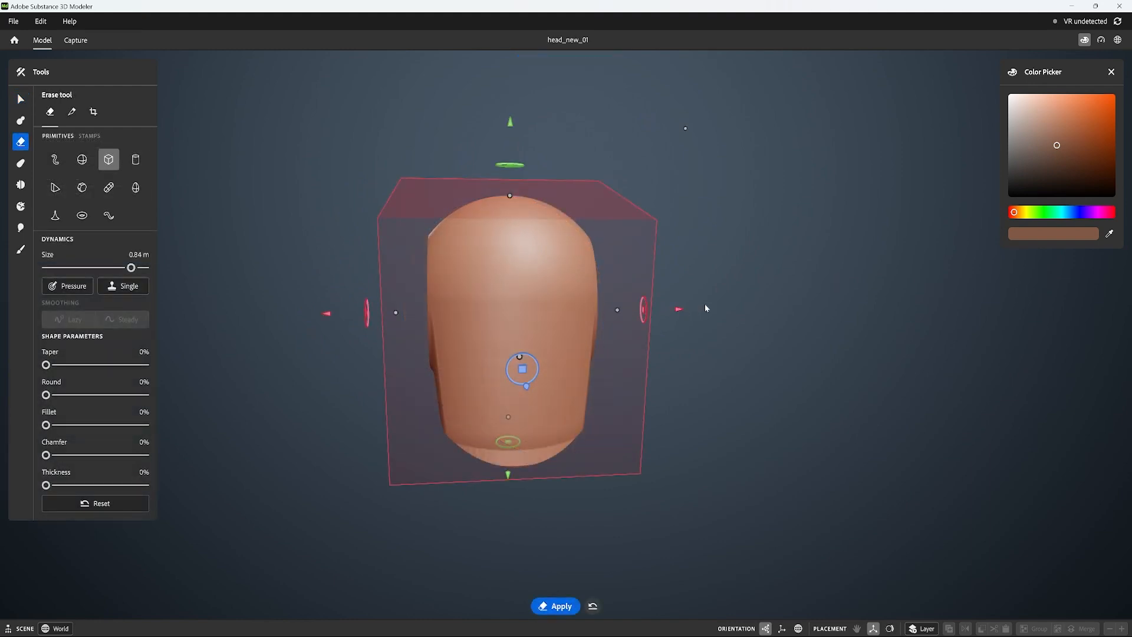
Position a tilted, mirrored 0.84 m Erase cube beside the lower face and cut angled planes into both sides of the jaw
{"action": "left_click_drag", "start_coordinate": [679, 309], "coordinate": [858, 305]}
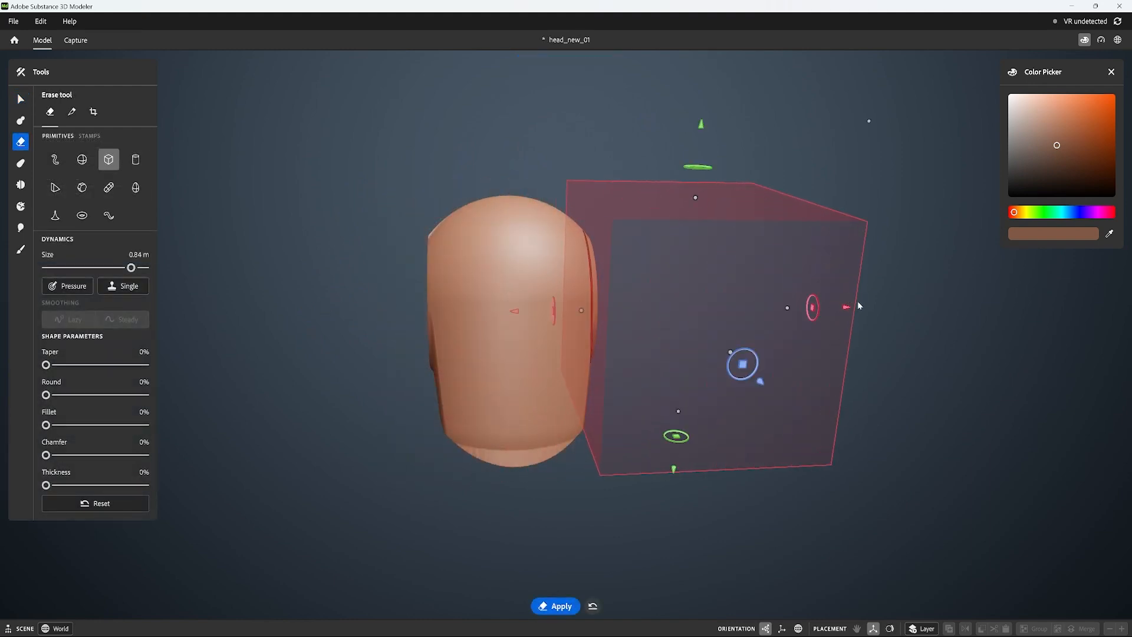
{"action": "right_click", "coordinate": [773, 346]}
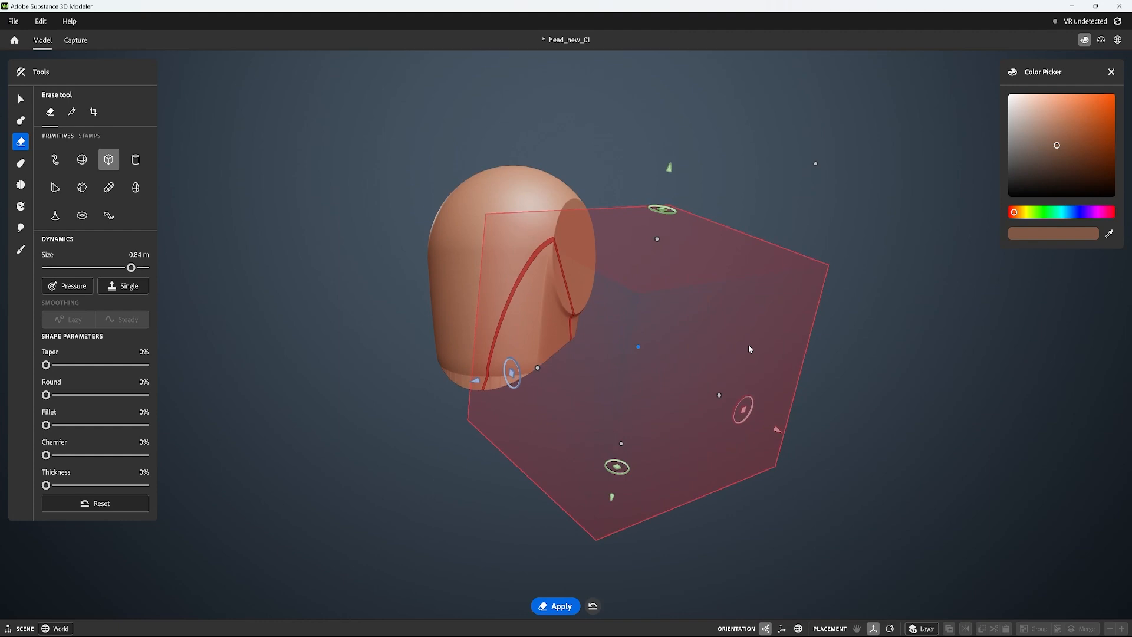
{"action": "mouse_move", "coordinate": [748, 344]}
{"action": "left_mouse_down", "text": "alt"}
{"action": "mouse_move", "coordinate": [784, 342]}
{"action": "mouse_move", "coordinate": [747, 336]}
{"action": "left_mouse_up", "text": "alt"}
{"action": "left_click_drag", "start_coordinate": [581, 380], "coordinate": [595, 395]}
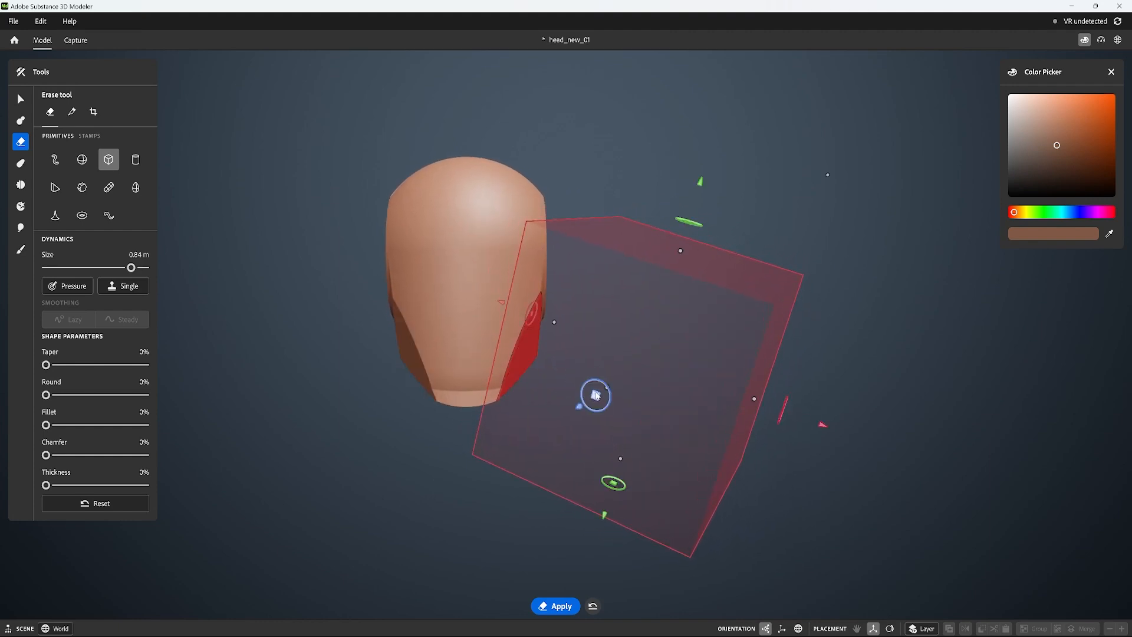
Enlarge the mirrored Erase cube to 1.21 m and slice further angled planes to narrow the jaw toward the chin
{"action": "mouse_move", "coordinate": [778, 343]}
{"action": "left_mouse_down", "text": "alt"}
{"action": "mouse_move", "coordinate": [854, 336]}
{"action": "mouse_move", "coordinate": [805, 346]}
{"action": "left_mouse_up", "text": "alt"}
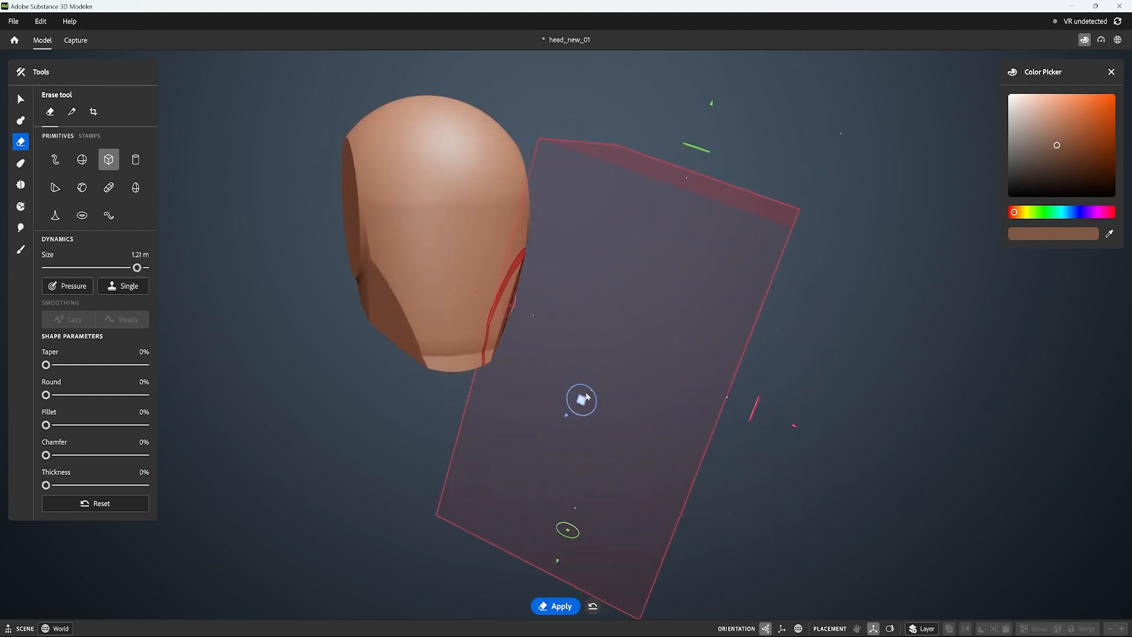
{"action": "mouse_move", "coordinate": [581, 396]}
{"action": "left_mouse_down", "text": "alt"}
{"action": "mouse_move", "coordinate": [685, 337]}
{"action": "mouse_move", "coordinate": [673, 336]}
{"action": "mouse_move", "coordinate": [688, 339]}
{"action": "mouse_move", "coordinate": [679, 338]}
{"action": "left_mouse_up", "text": "alt"}
{"action": "left_click_drag", "start_coordinate": [716, 467], "coordinate": [760, 437]}
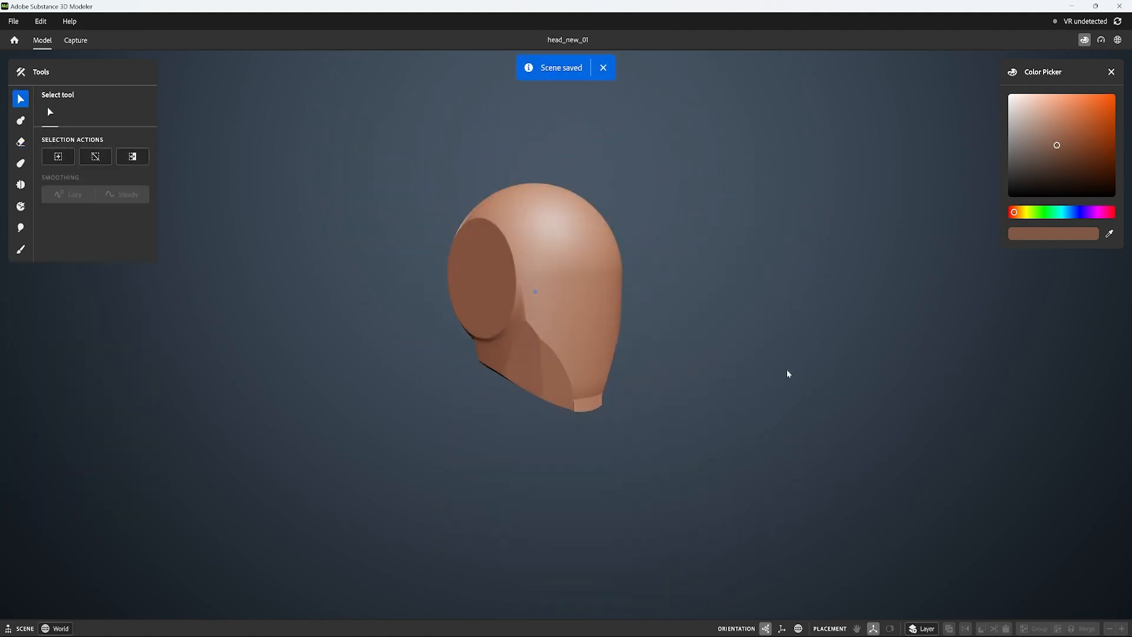
Draw crossing vertical and horizontal guide lines over the head's flat side disc with the Crease tool at 0.12 m size and 50% strength
{"action": "left_click_drag", "start_coordinate": [785, 374], "coordinate": [820, 373], "text": "alt"}
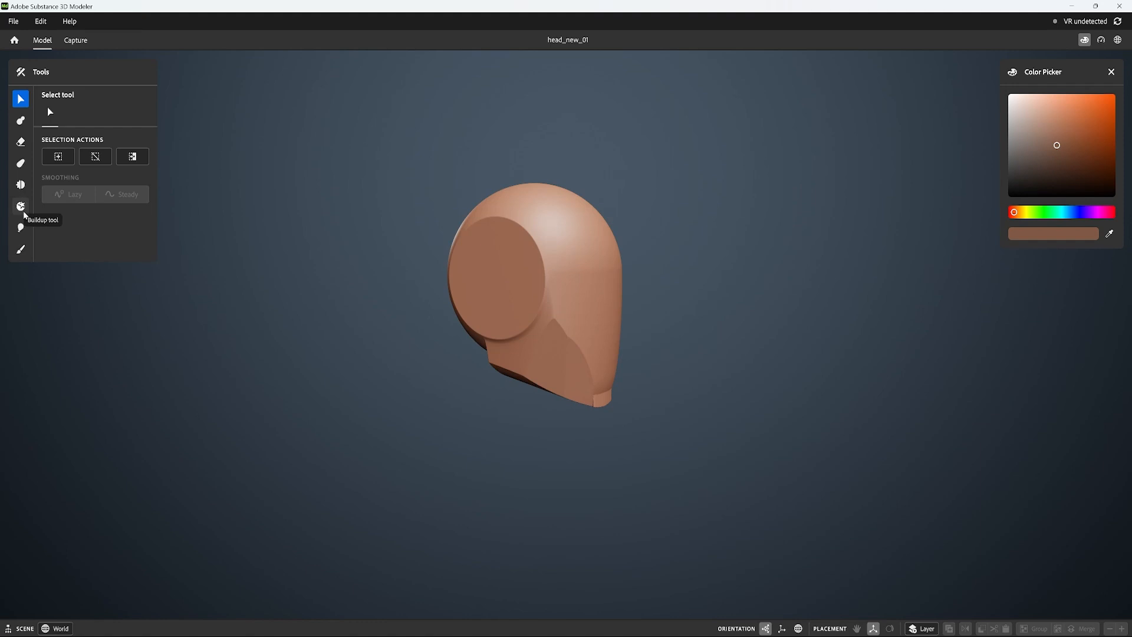
{"action": "left_click", "coordinate": [21, 206]}
{"action": "left_click", "coordinate": [72, 112]}
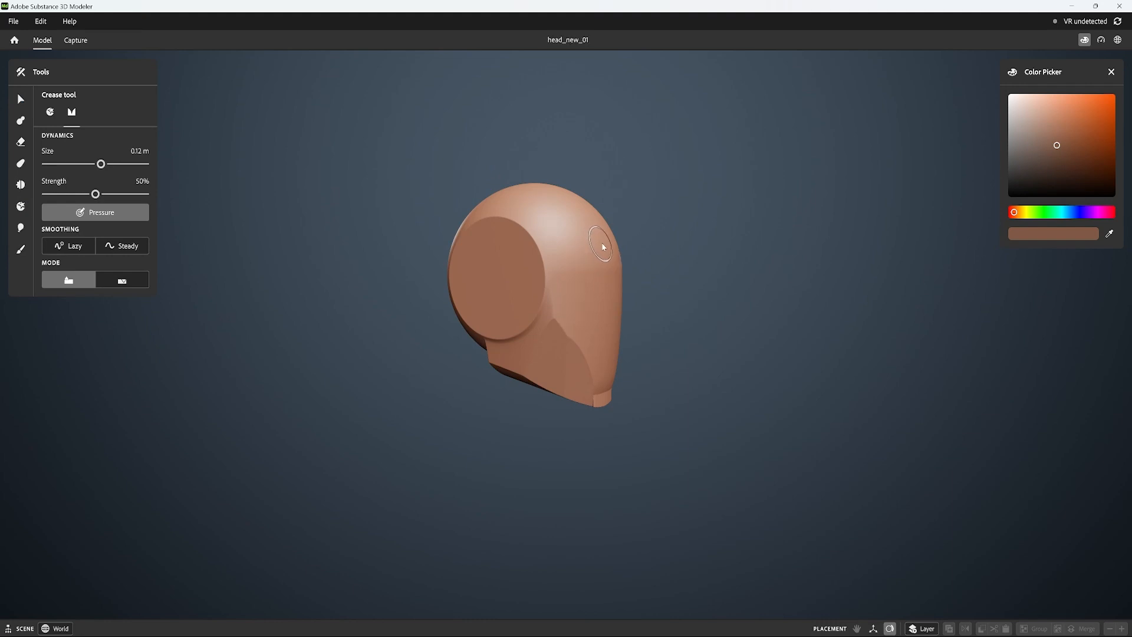
{"action": "middle_click_drag", "start_coordinate": [590, 272], "coordinate": [607, 295]}
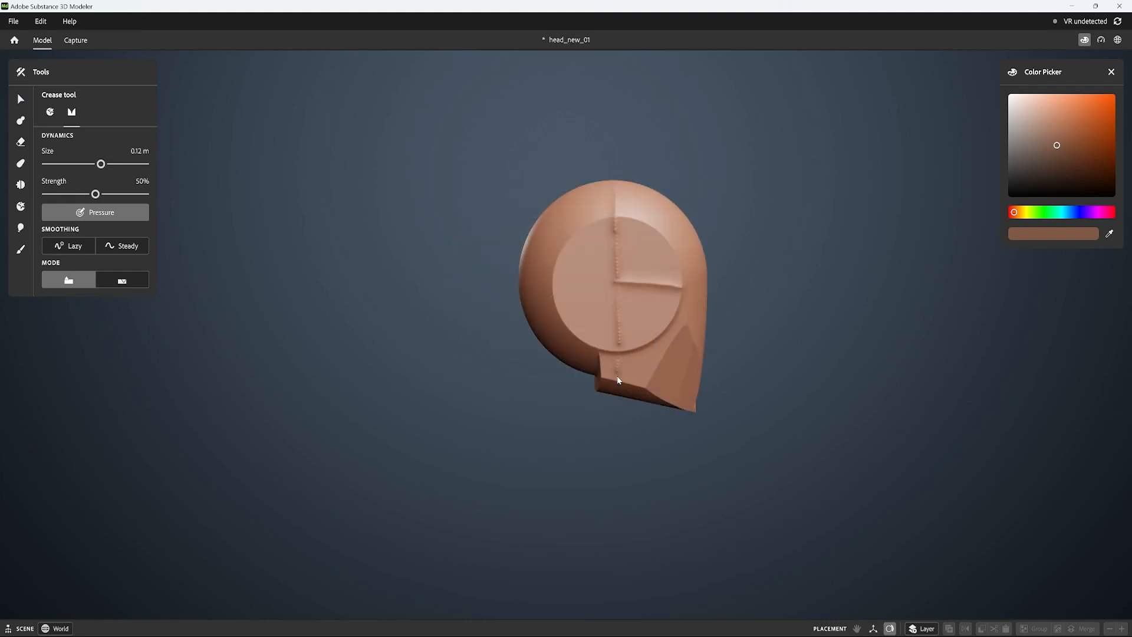
{"action": "left_click_drag", "start_coordinate": [620, 353], "coordinate": [620, 392]}
{"action": "middle_click_drag", "start_coordinate": [733, 288], "coordinate": [735, 290]}
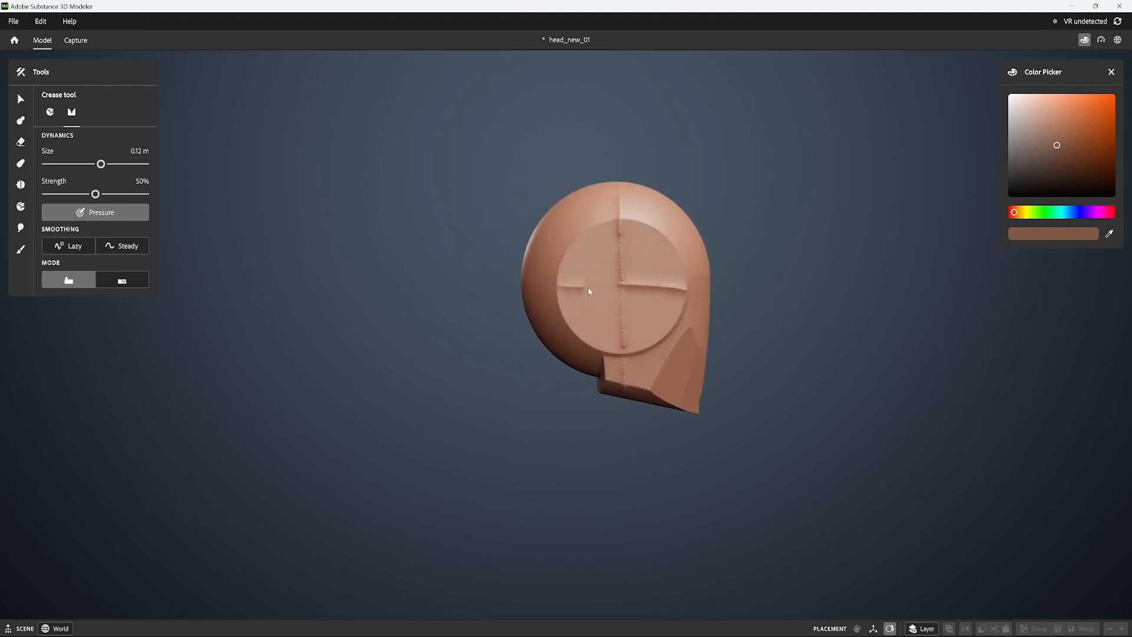
{"action": "key", "text": "ctrl+z"}
{"action": "middle_click_drag", "start_coordinate": [868, 285], "coordinate": [815, 287]}
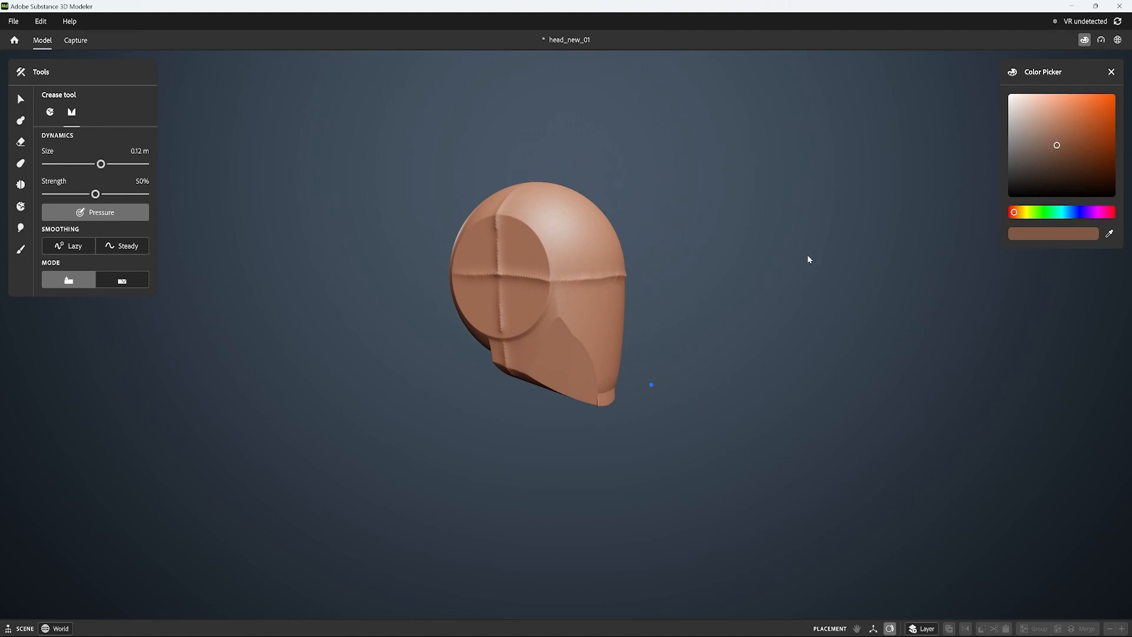
Crease guide lines onto the face for the vertical centre, hairline and nose base, extending the centre line over the crown
{"action": "middle_click_drag", "start_coordinate": [808, 256], "coordinate": [842, 247]}
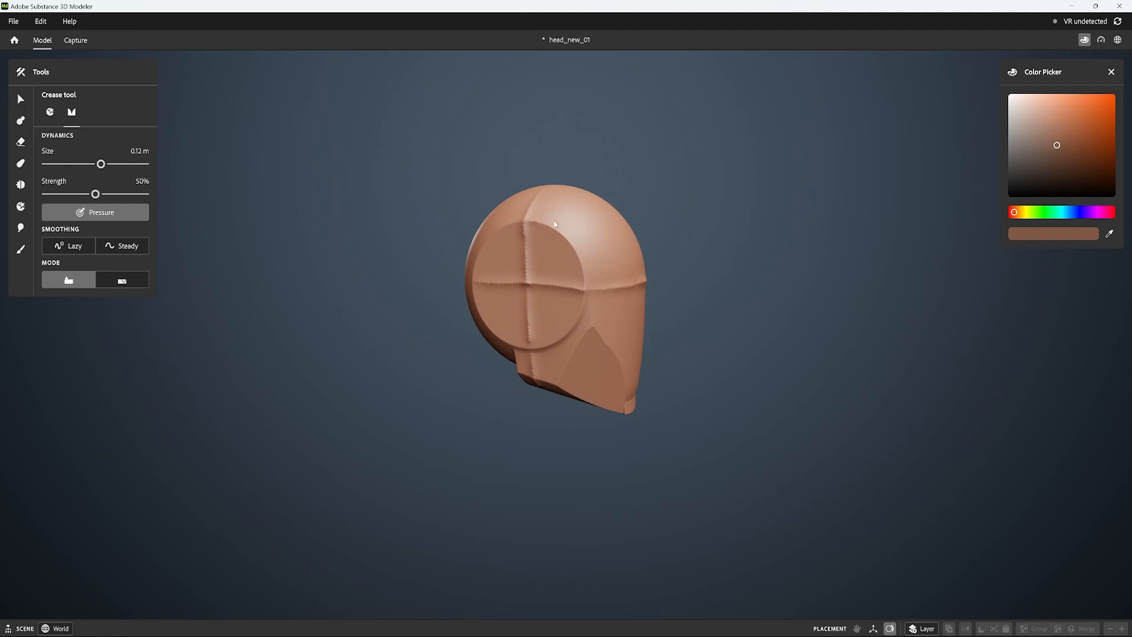
{"action": "middle_click_drag", "start_coordinate": [724, 207], "coordinate": [826, 245]}
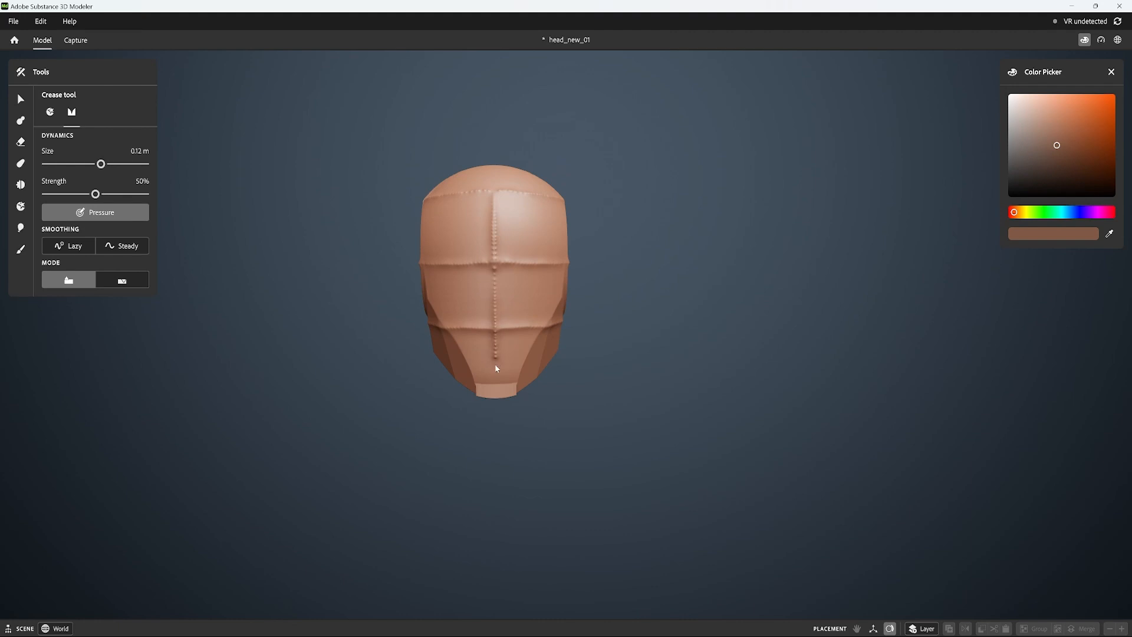
{"action": "middle_click_drag", "start_coordinate": [683, 349], "coordinate": [699, 380]}
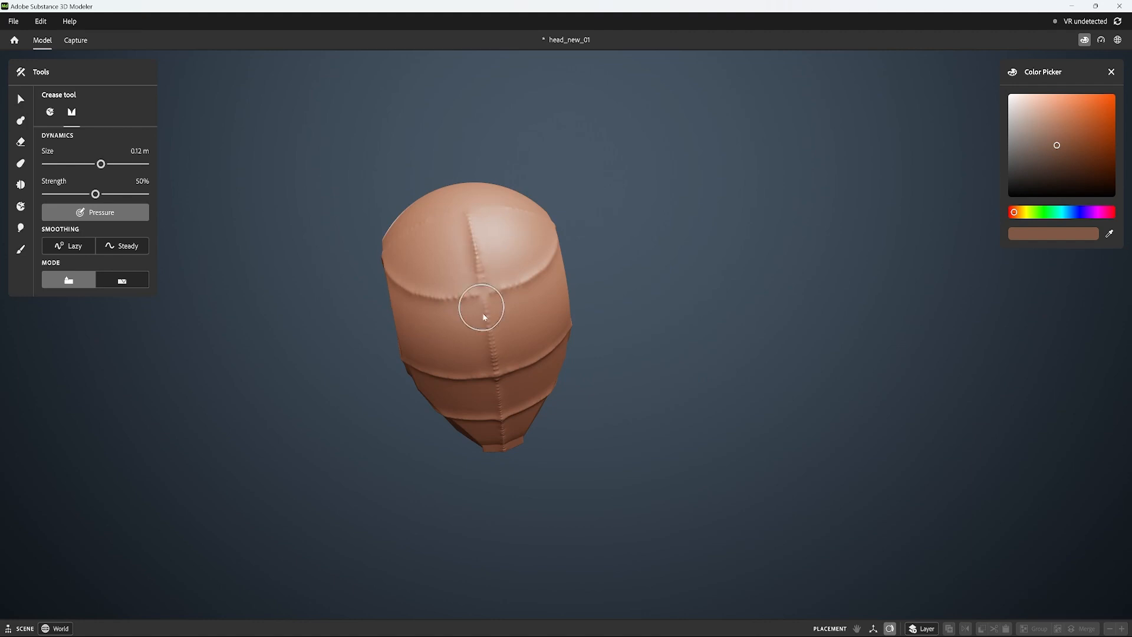
{"action": "middle_click_drag", "start_coordinate": [483, 312], "coordinate": [724, 277]}
{"action": "left_click_drag", "start_coordinate": [750, 303], "coordinate": [759, 309], "text": "alt"}
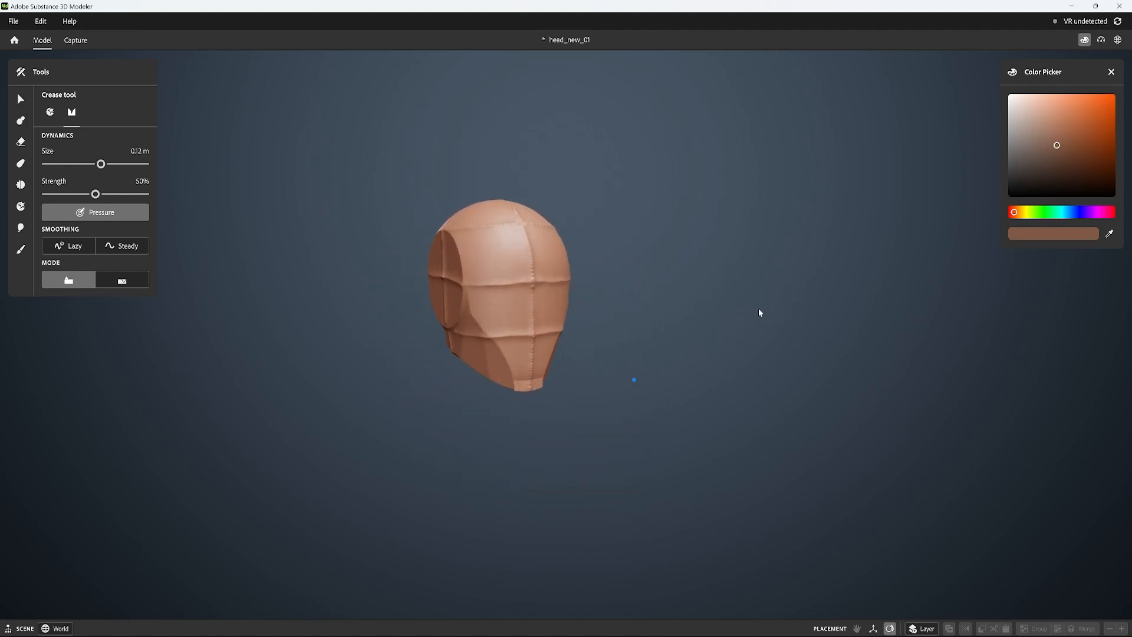
{"action": "right_click_drag", "start_coordinate": [759, 309], "coordinate": [784, 292], "text": "alt"}
{"action": "middle_click_drag", "start_coordinate": [784, 292], "coordinate": [887, 339], "text": "alt"}
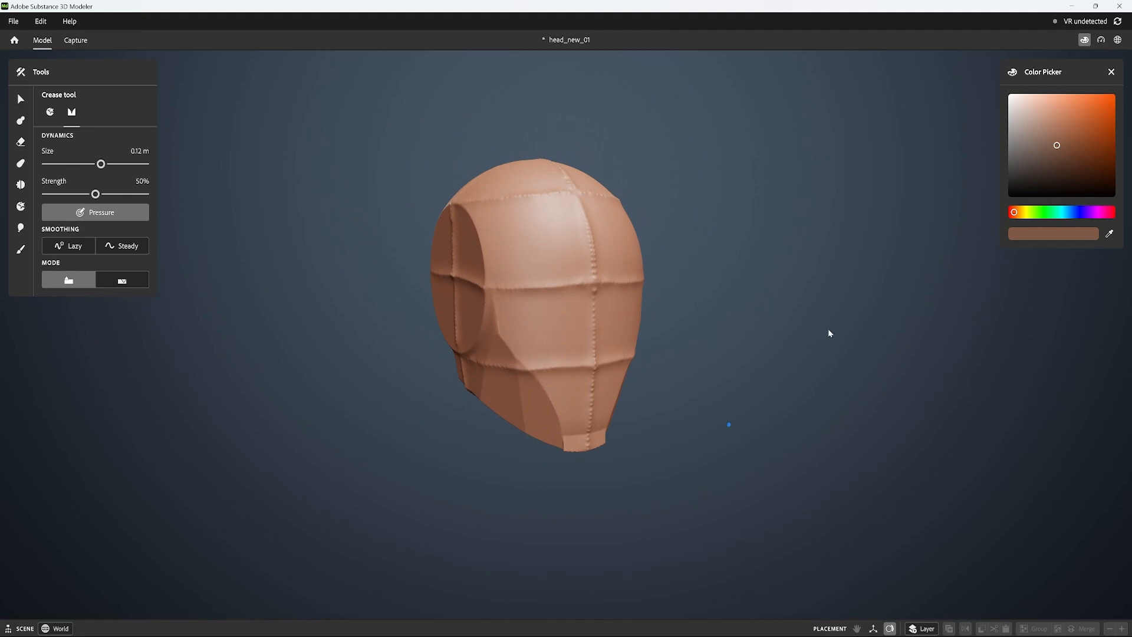
{"action": "mouse_move", "coordinate": [828, 330]}
{"action": "left_mouse_down", "text": "alt"}
{"action": "mouse_move", "coordinate": [791, 347]}
{"action": "mouse_move", "coordinate": [889, 330]}
{"action": "mouse_move", "coordinate": [835, 348]}
{"action": "mouse_move", "coordinate": [827, 365]}
{"action": "mouse_move", "coordinate": [875, 352]}
{"action": "mouse_move", "coordinate": [842, 363]}
{"action": "mouse_move", "coordinate": [793, 328]}
{"action": "mouse_move", "coordinate": [805, 321]}
{"action": "mouse_move", "coordinate": [816, 336]}
{"action": "left_mouse_up", "text": "alt"}
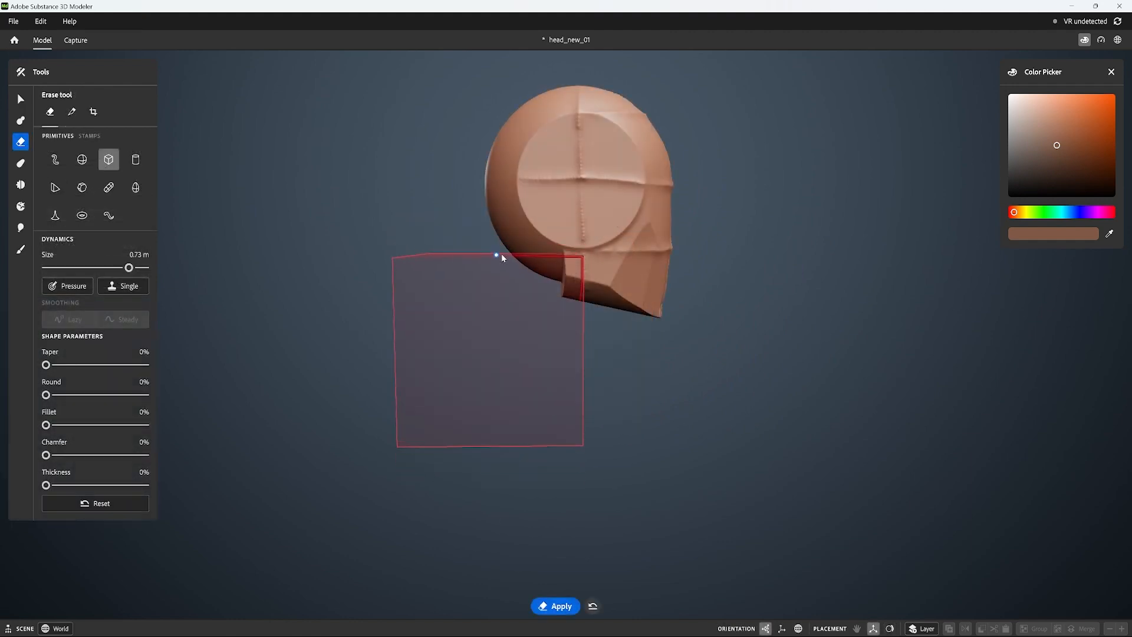
Cut away the back of the jaw with a 0.73 m Erase cube and fit a 0.67 m Clay sphere over the cranium
{"action": "mouse_move", "coordinate": [501, 258]}
{"action": "left_mouse_down"}
{"action": "mouse_move", "coordinate": [890, 294]}
{"action": "mouse_move", "coordinate": [1018, 291]}
{"action": "mouse_move", "coordinate": [743, 293]}
{"action": "mouse_move", "coordinate": [784, 286]}
{"action": "mouse_move", "coordinate": [781, 274]}
{"action": "mouse_move", "coordinate": [801, 282]}
{"action": "left_mouse_up"}
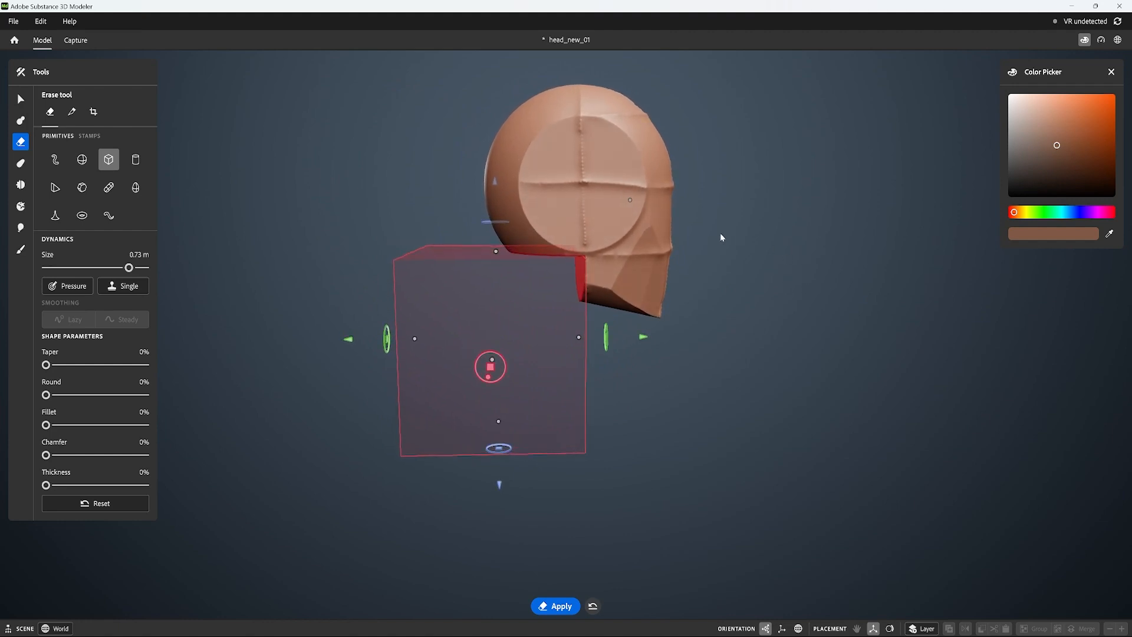
{"action": "left_click", "coordinate": [21, 121]}
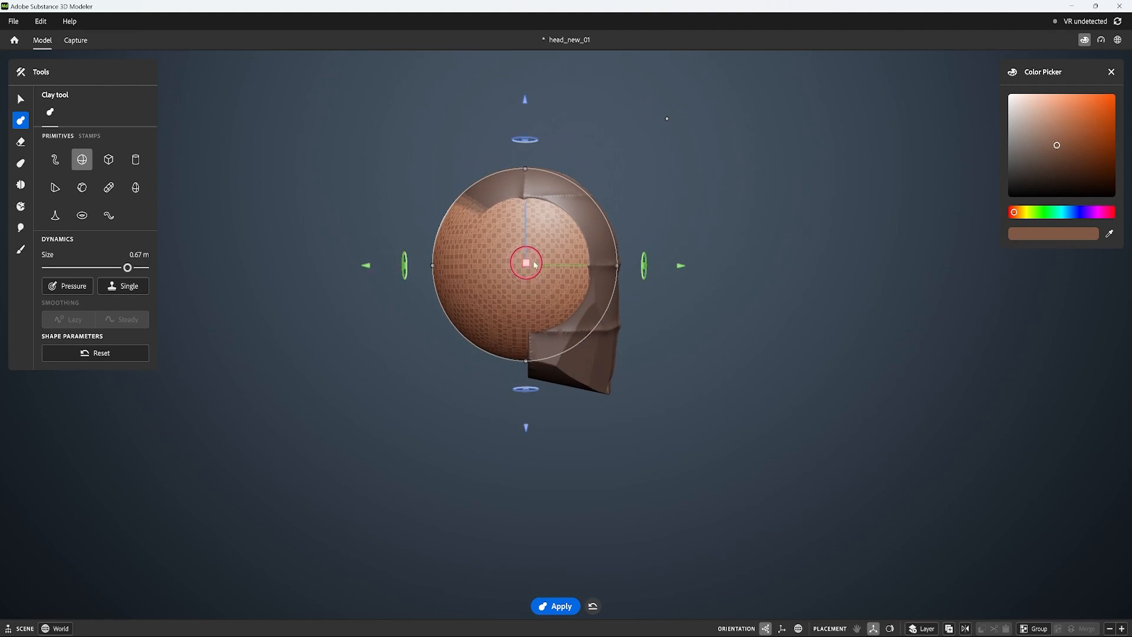
{"action": "left_click_drag", "start_coordinate": [525, 261], "coordinate": [529, 257]}
{"action": "mouse_move", "coordinate": [817, 208]}
{"action": "right_mouse_down"}
{"action": "mouse_move", "coordinate": [689, 217]}
{"action": "mouse_move", "coordinate": [890, 211]}
{"action": "mouse_move", "coordinate": [808, 212]}
{"action": "right_mouse_up"}
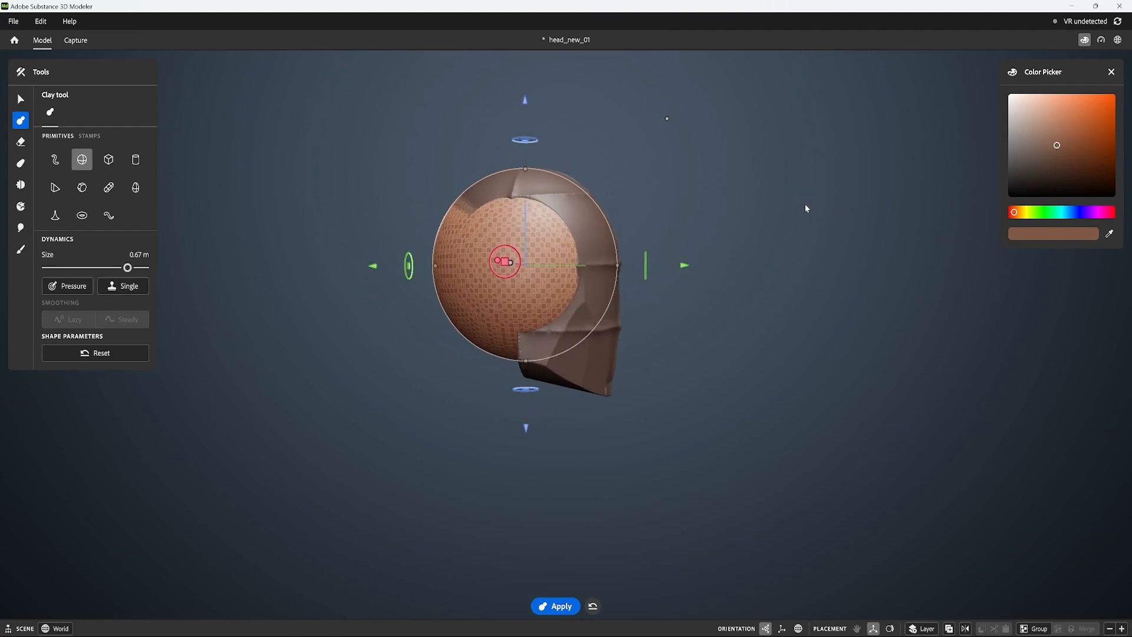
{"action": "mouse_move", "coordinate": [821, 217]}
{"action": "right_mouse_down"}
{"action": "mouse_move", "coordinate": [791, 224]}
{"action": "mouse_move", "coordinate": [841, 263]}
{"action": "right_mouse_up"}
Slice the bulging sides of the added sphere flat with a mirrored 0.67 m Erase cube
{"action": "key", "text": "e"}
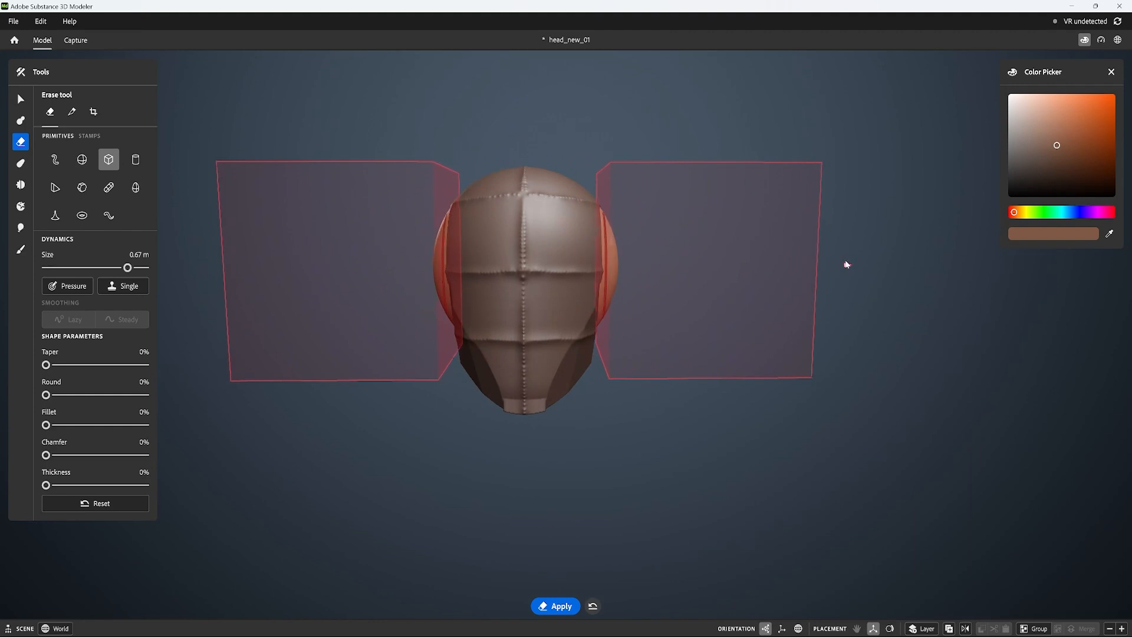
{"action": "left_click_drag", "start_coordinate": [843, 266], "coordinate": [844, 265]}
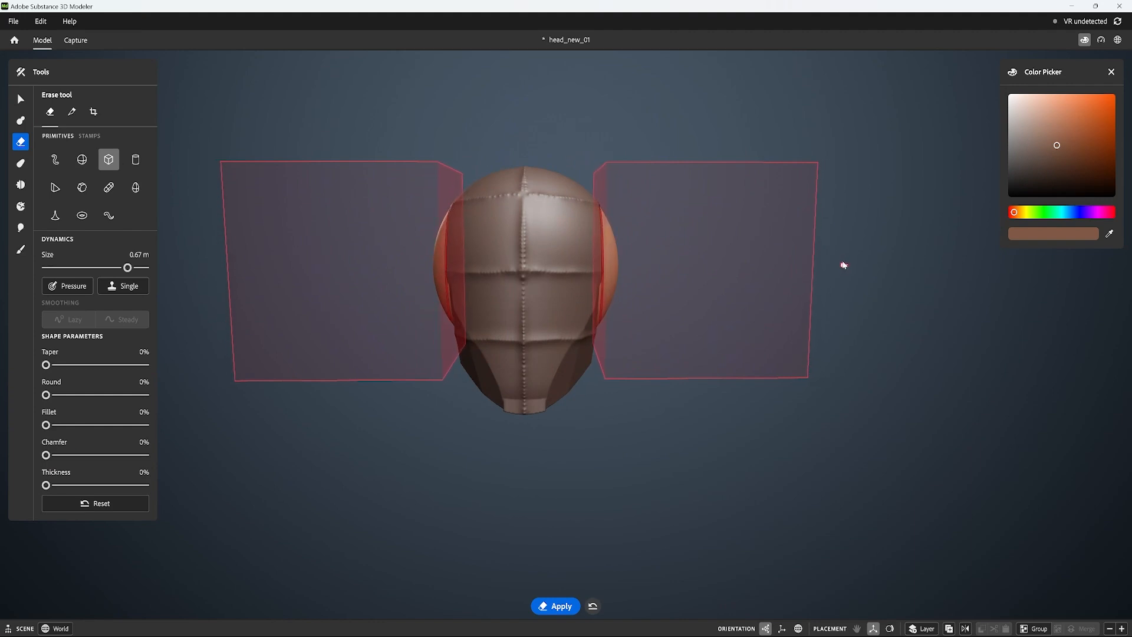
{"action": "mouse_move", "coordinate": [878, 271]}
{"action": "right_mouse_down"}
{"action": "mouse_move", "coordinate": [861, 273]}
{"action": "mouse_move", "coordinate": [882, 273]}
{"action": "right_mouse_up"}
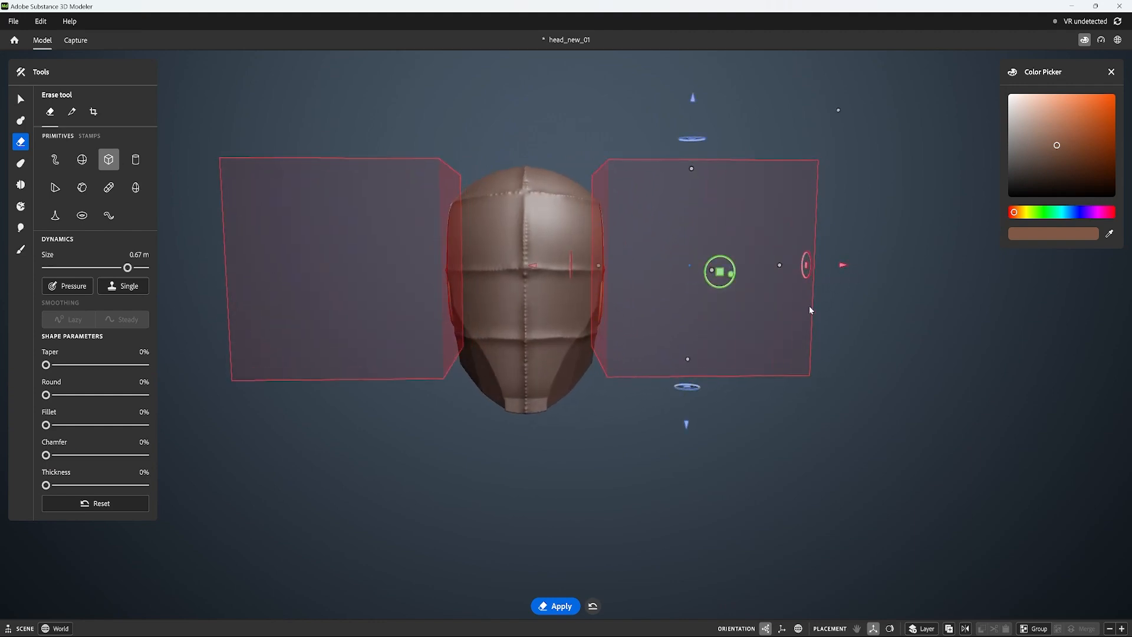
{"action": "mouse_move", "coordinate": [809, 310]}
{"action": "right_mouse_down"}
{"action": "mouse_move", "coordinate": [904, 308]}
{"action": "mouse_move", "coordinate": [836, 266]}
{"action": "mouse_move", "coordinate": [784, 277]}
{"action": "mouse_move", "coordinate": [677, 261]}
{"action": "mouse_move", "coordinate": [800, 270]}
{"action": "mouse_move", "coordinate": [591, 262]}
{"action": "mouse_move", "coordinate": [899, 273]}
{"action": "mouse_move", "coordinate": [596, 265]}
{"action": "right_mouse_up"}
Select the trimmed sphere together with the head and merge them into one layer
{"action": "left_click", "coordinate": [22, 101]}
{"action": "scroll", "coordinate": [696, 268], "scroll_direction": "up", "scroll_amount": 3}
{"action": "right_click", "coordinate": [597, 262]}
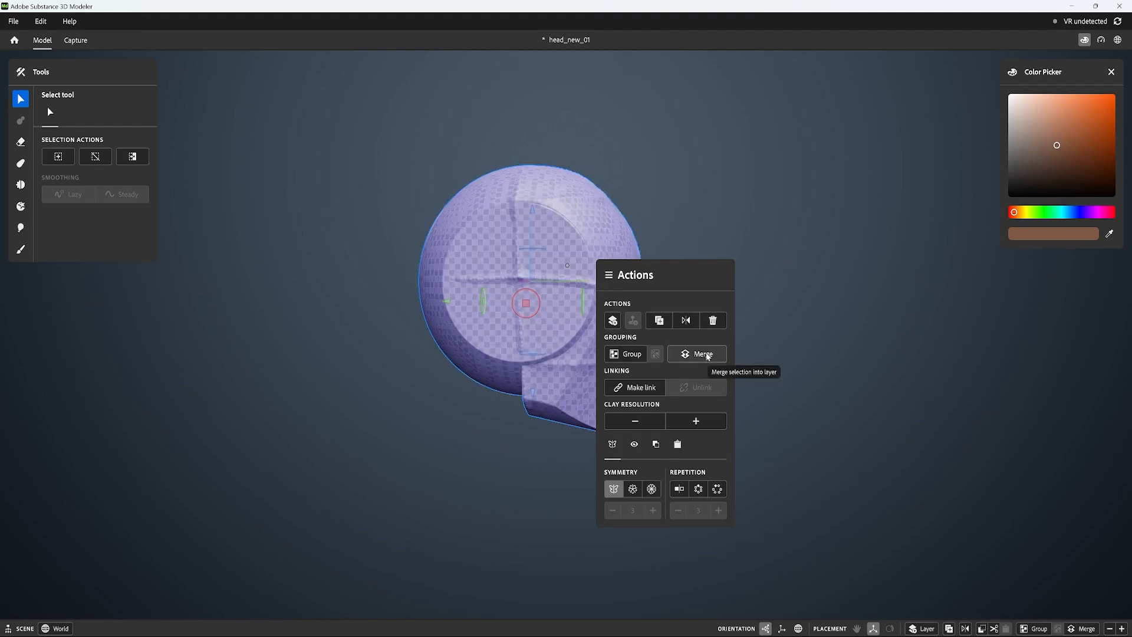
{"action": "left_click", "coordinate": [706, 354]}
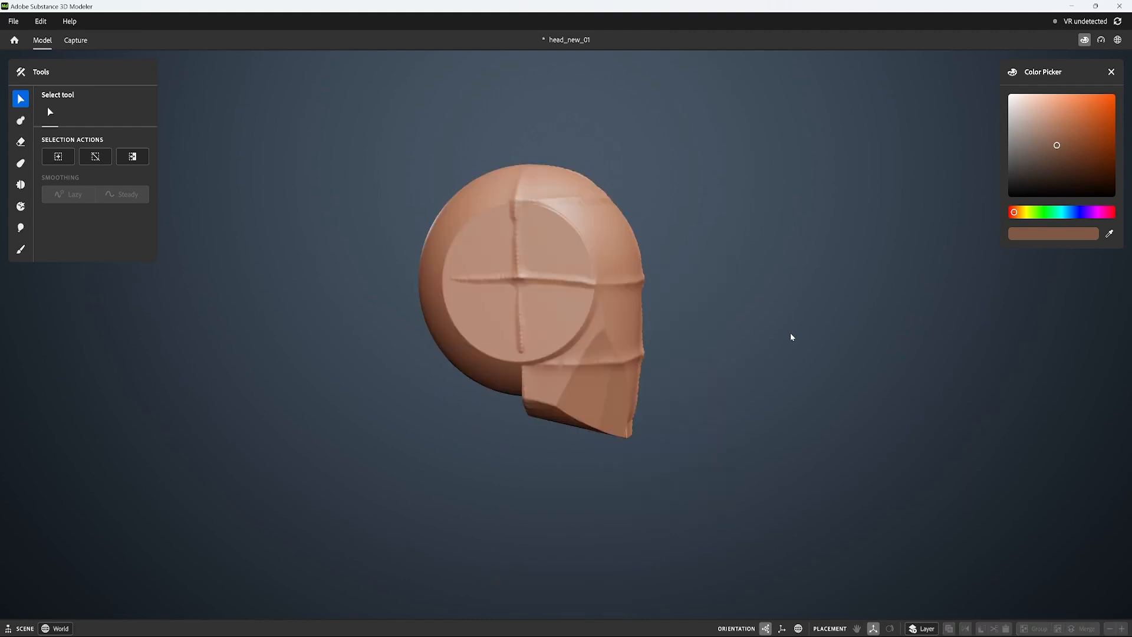
Place a tilted Clay cylinder of 0.45 m size beneath the skull as the neck
{"action": "right_click_drag", "start_coordinate": [822, 334], "coordinate": [765, 331]}
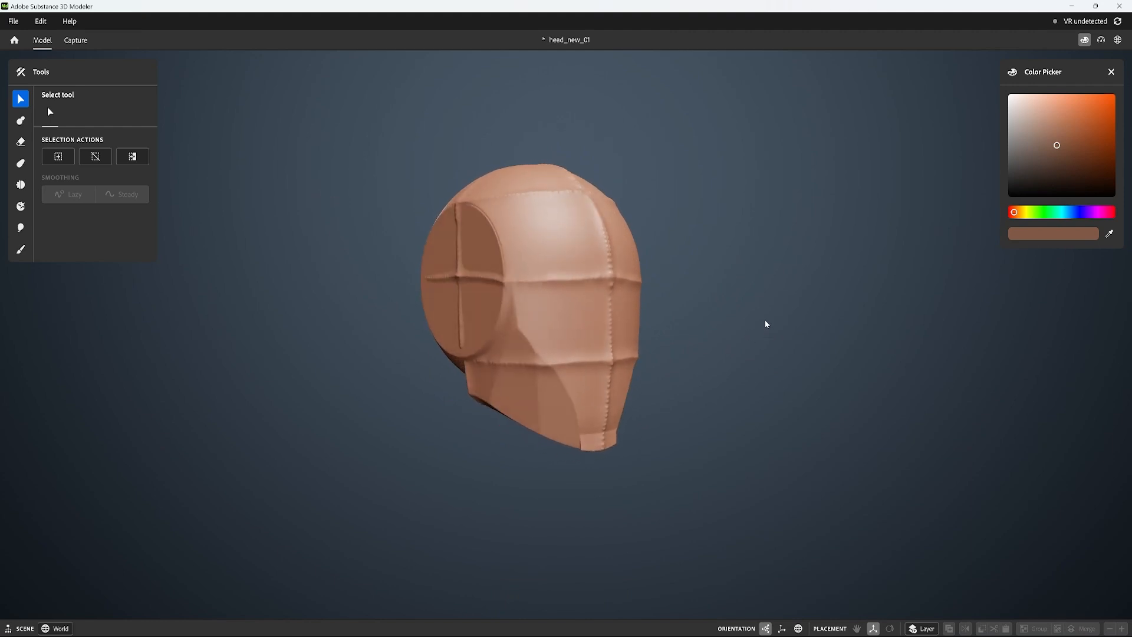
{"action": "key", "text": "c"}
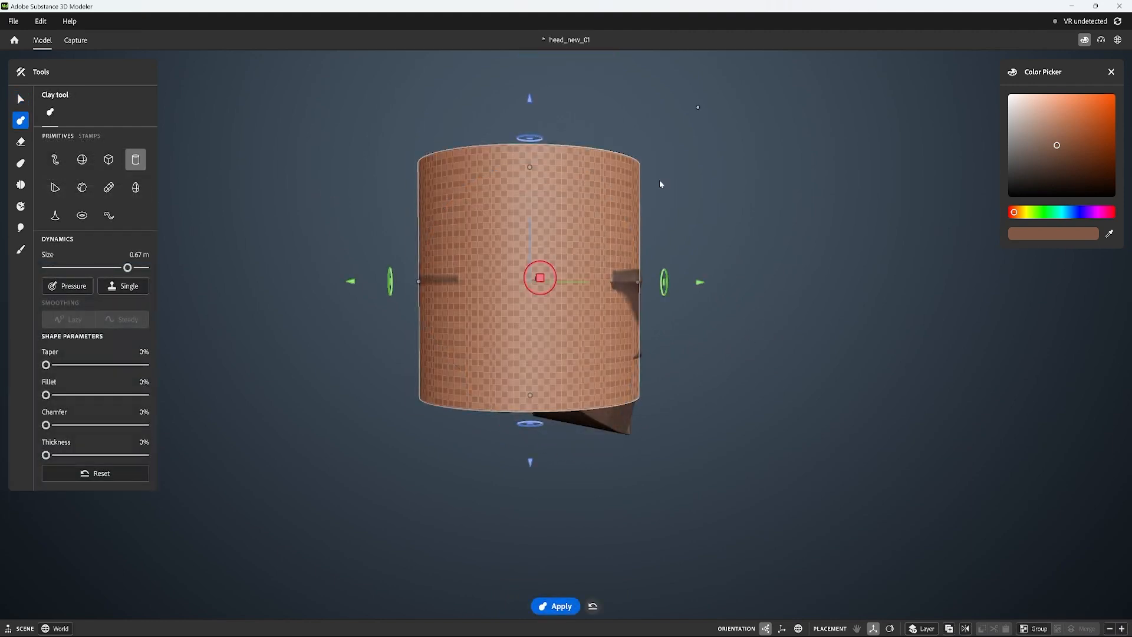
{"action": "left_click_drag", "start_coordinate": [697, 110], "coordinate": [646, 143]}
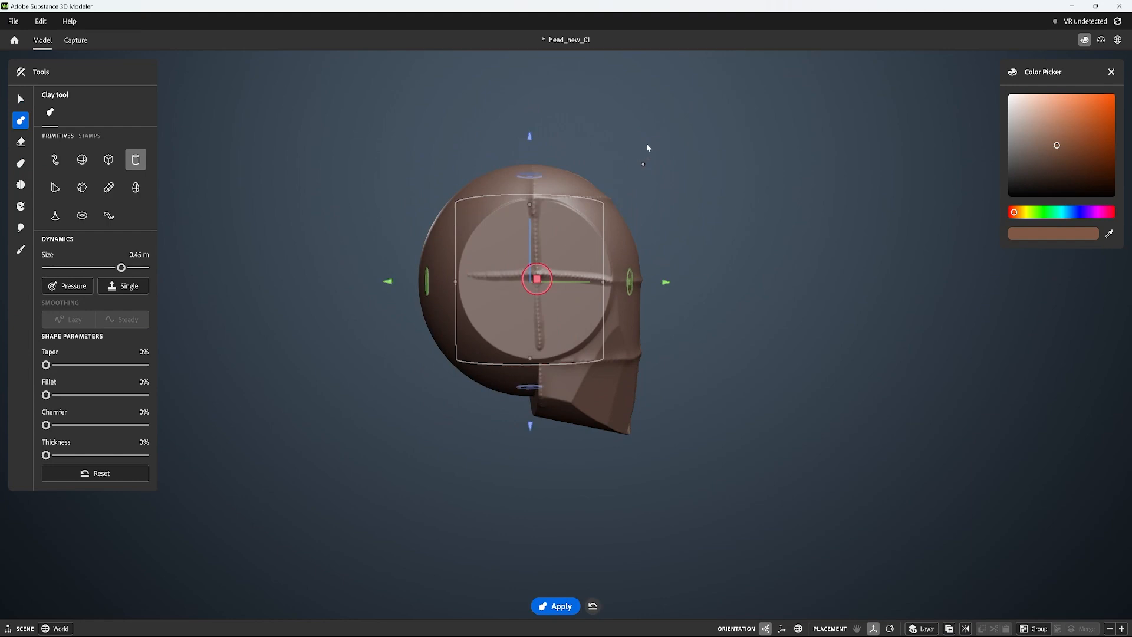
{"action": "left_click_drag", "start_coordinate": [537, 286], "coordinate": [502, 417]}
{"action": "right_click_drag", "start_coordinate": [724, 292], "coordinate": [734, 251]}
{"action": "left_click_drag", "start_coordinate": [518, 343], "coordinate": [518, 372]}
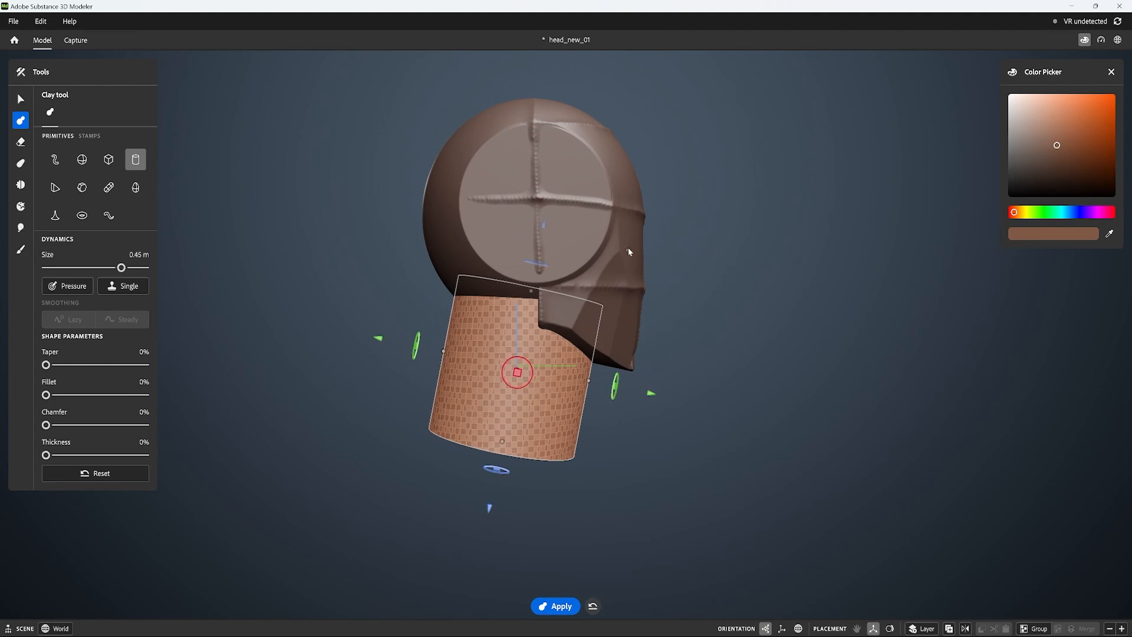
Slim and lengthen the neck cylinder at 0.53 m size, and seat it under the skull behind the jaw
{"action": "left_click_drag", "start_coordinate": [627, 251], "coordinate": [605, 262]}
{"action": "left_click_drag", "start_coordinate": [529, 304], "coordinate": [533, 277]}
{"action": "mouse_move", "coordinate": [772, 243]}
{"action": "left_mouse_down", "text": "alt"}
{"action": "mouse_move", "coordinate": [957, 242]}
{"action": "mouse_move", "coordinate": [755, 241]}
{"action": "left_mouse_up", "text": "alt"}
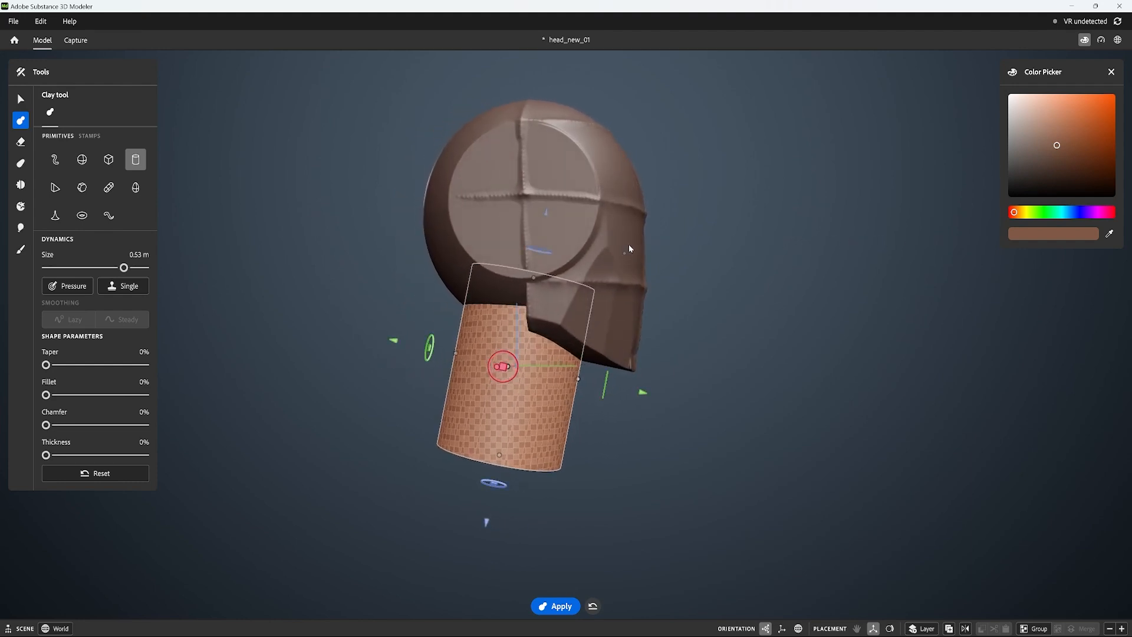
{"action": "left_click_drag", "start_coordinate": [502, 366], "coordinate": [501, 365]}
{"action": "left_click_drag", "start_coordinate": [625, 274], "coordinate": [727, 214], "text": "alt"}
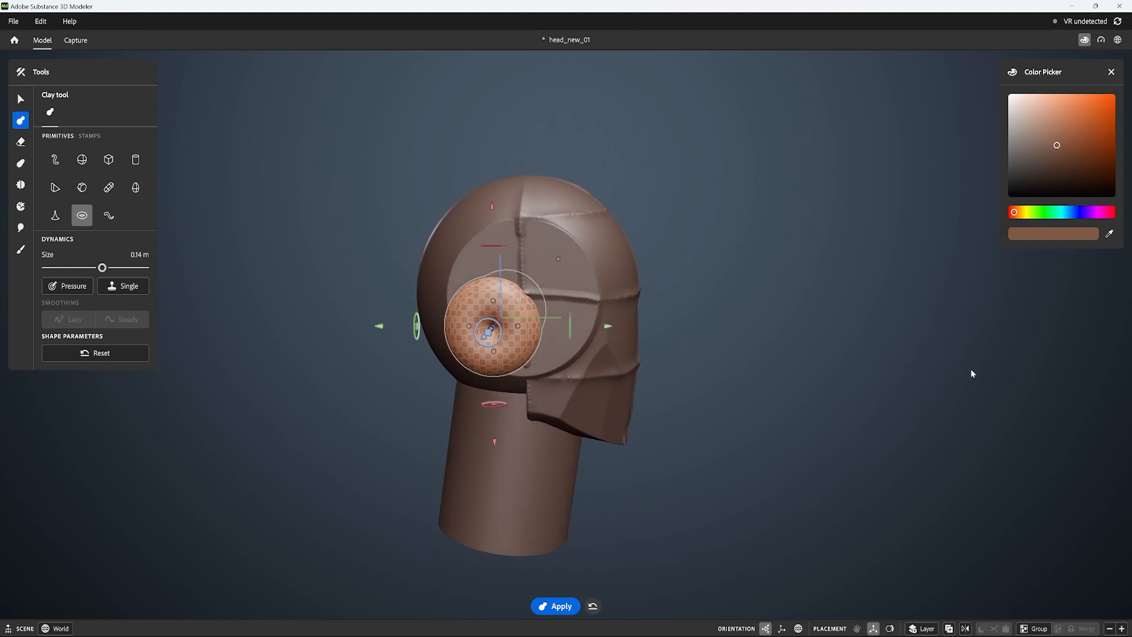
Replace the ear torus with a mirrored six-sided Clay primitive of 0.21 m size and set its Round to 100%
{"action": "right_click", "coordinate": [520, 313]}
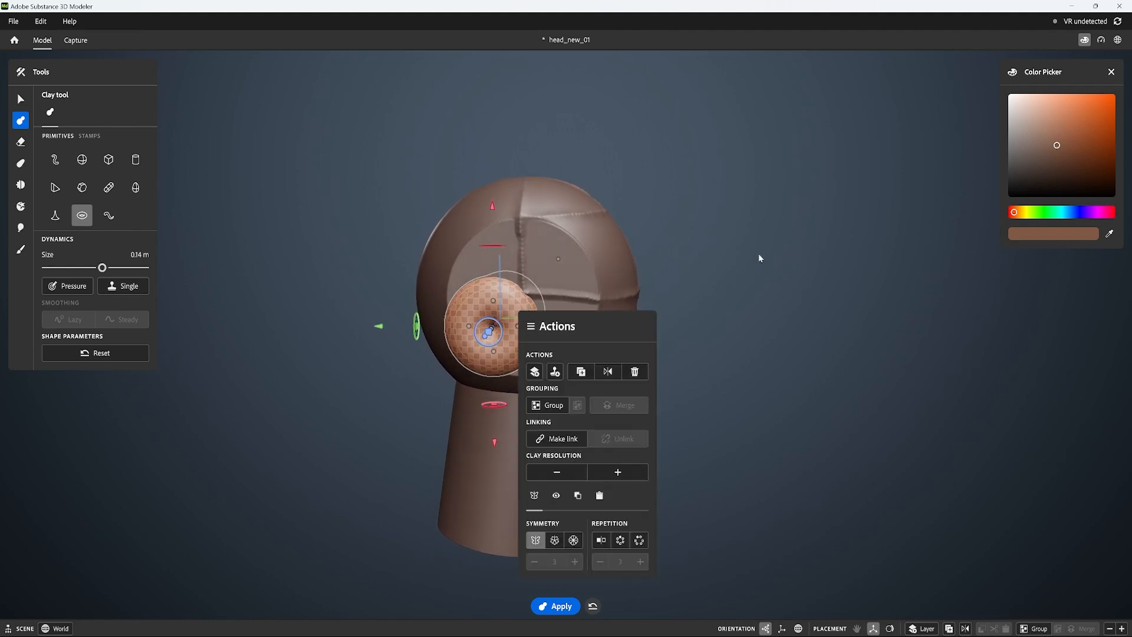
{"action": "left_click", "coordinate": [82, 188]}
{"action": "left_click", "coordinate": [761, 283]}
{"action": "left_click_drag", "start_coordinate": [531, 287], "coordinate": [551, 265]}
{"action": "left_click_drag", "start_coordinate": [791, 235], "coordinate": [766, 227], "text": "alt"}
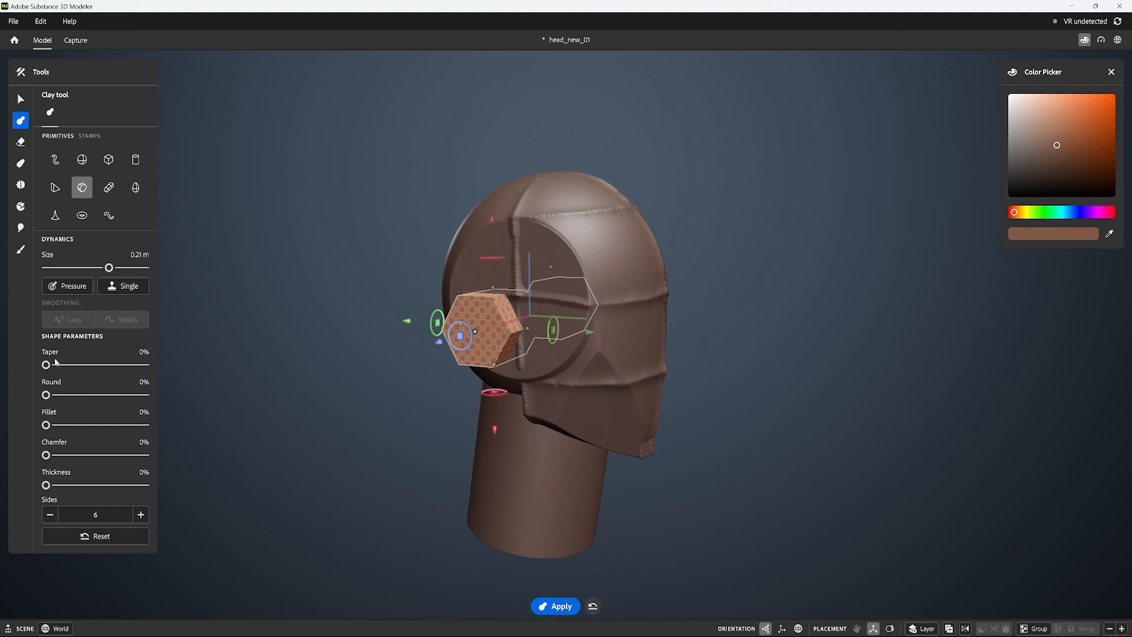
{"action": "mouse_move", "coordinate": [46, 364]}
{"action": "left_mouse_down"}
{"action": "mouse_move", "coordinate": [88, 364]}
{"action": "mouse_move", "coordinate": [41, 356]}
{"action": "left_mouse_up"}
{"action": "left_click_drag", "start_coordinate": [424, 354], "coordinate": [360, 362], "text": "alt"}
{"action": "left_click_drag", "start_coordinate": [344, 418], "coordinate": [407, 430], "text": "alt"}
{"action": "left_click_drag", "start_coordinate": [46, 395], "coordinate": [149, 395]}
{"action": "mouse_move", "coordinate": [701, 306]}
{"action": "left_mouse_down", "text": "alt"}
{"action": "mouse_move", "coordinate": [762, 307]}
{"action": "mouse_move", "coordinate": [707, 313]}
{"action": "left_mouse_up", "text": "alt"}
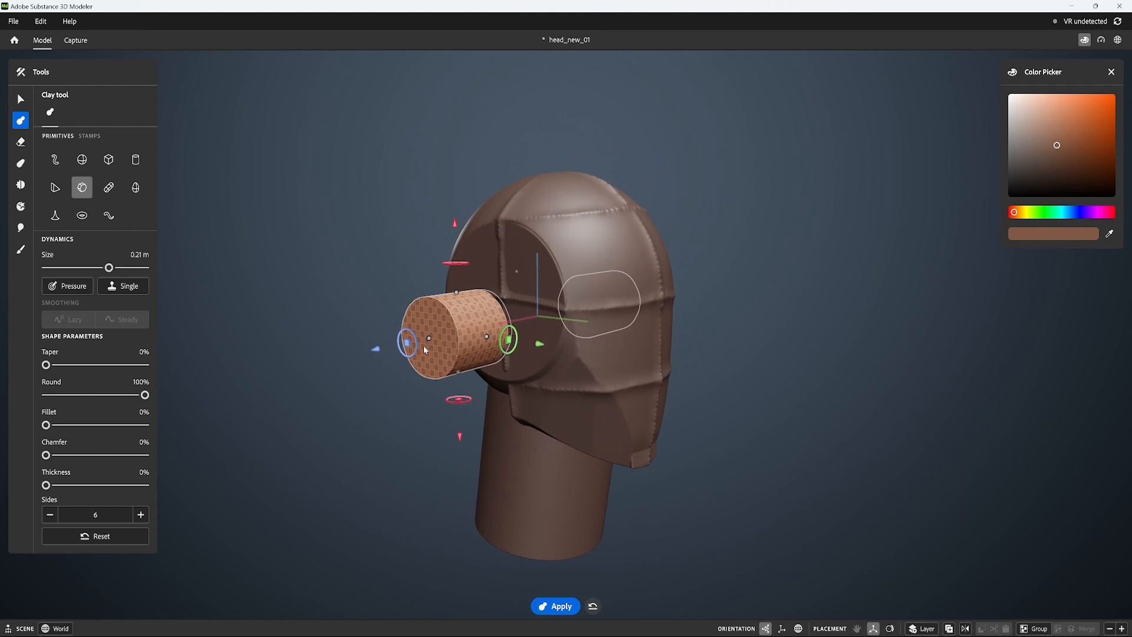
Shorten the ear cylinder toward the head, enlarge it to 0.24 m, and shape it into a ring with 28% Fillet and 54% Thickness
{"action": "left_click_drag", "start_coordinate": [424, 350], "coordinate": [451, 340]}
{"action": "left_click_drag", "start_coordinate": [596, 306], "coordinate": [652, 303], "text": "alt"}
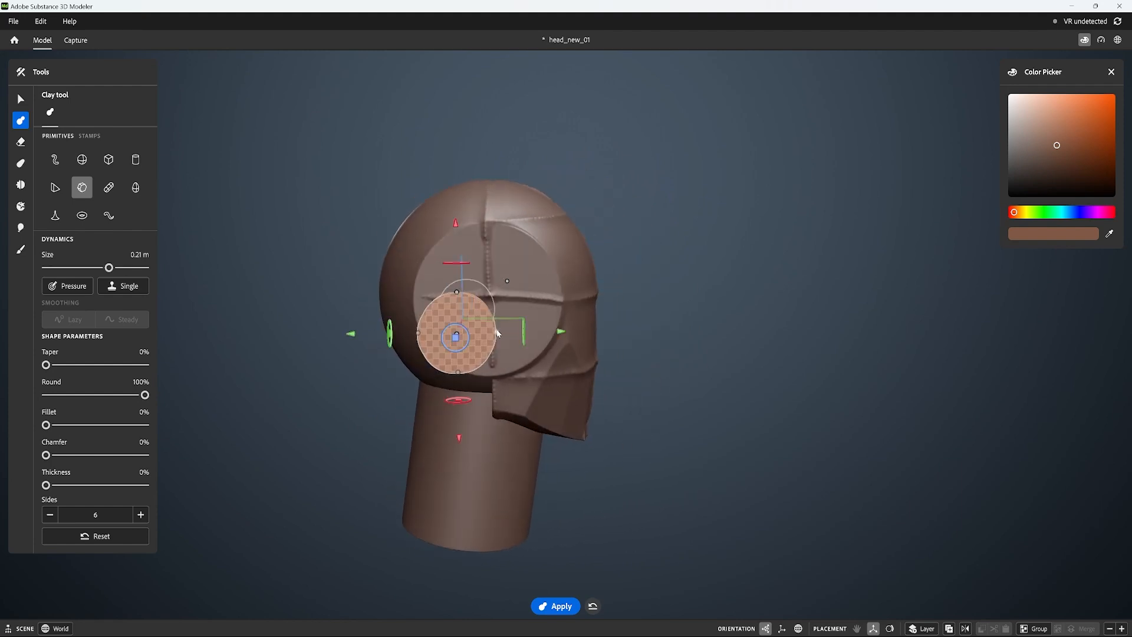
{"action": "left_click_drag", "start_coordinate": [497, 332], "coordinate": [503, 332]}
{"action": "mouse_move", "coordinate": [52, 366]}
{"action": "left_mouse_down"}
{"action": "mouse_move", "coordinate": [88, 365]}
{"action": "mouse_move", "coordinate": [46, 365]}
{"action": "left_mouse_up"}
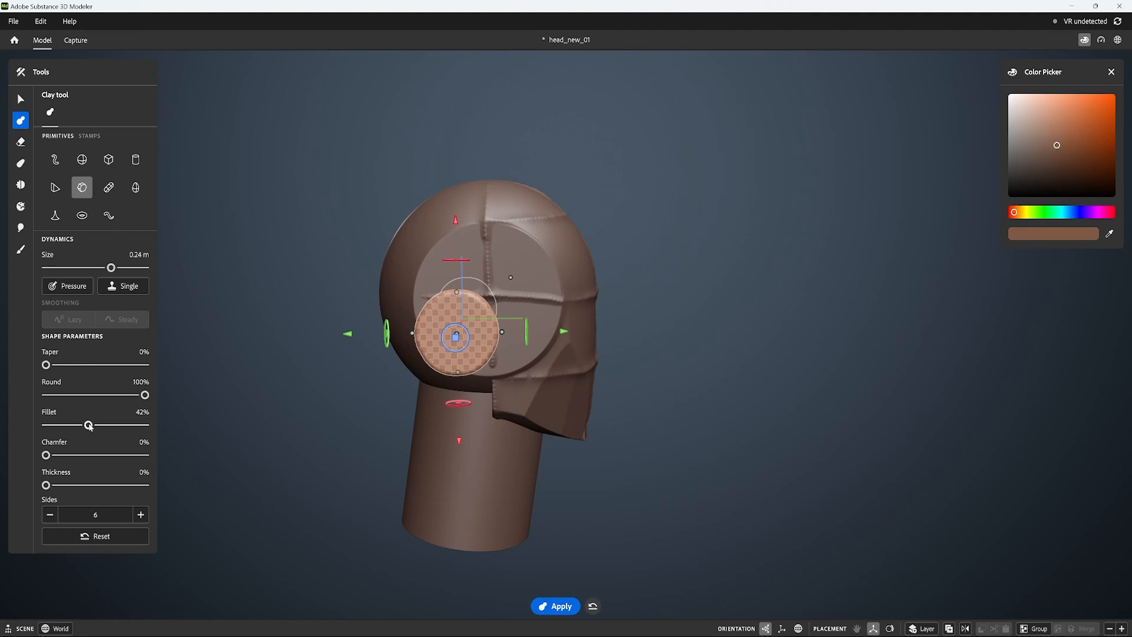
{"action": "left_click_drag", "start_coordinate": [46, 454], "coordinate": [88, 485]}
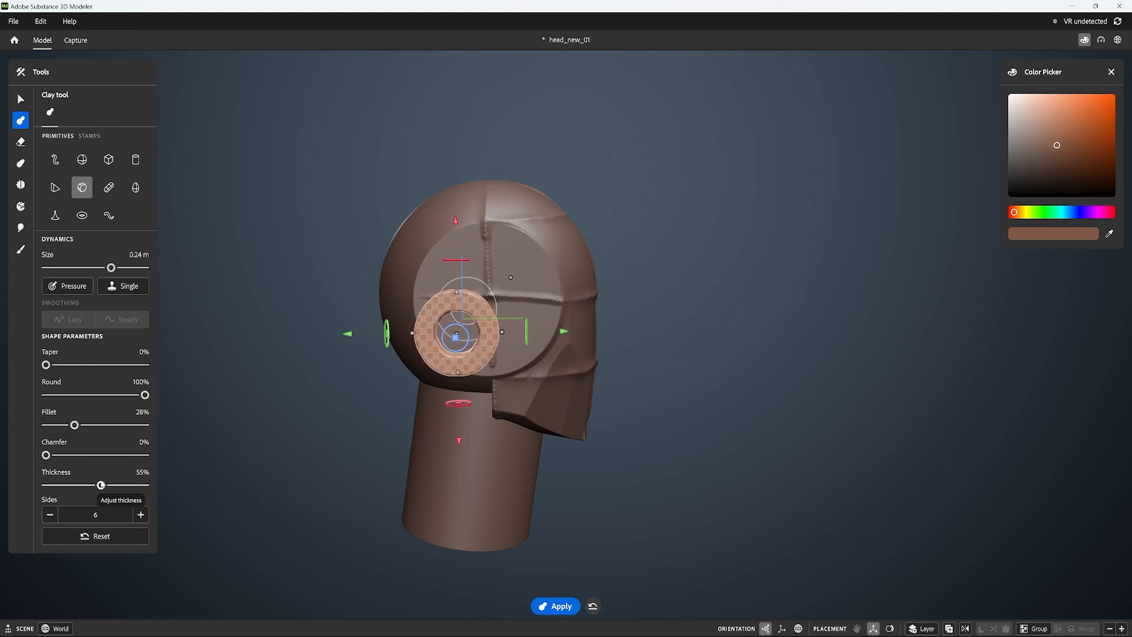
Shrink the mirrored ear ring to 0.21 m and seat it against the flat side of the head behind the vertical guide line
{"action": "left_click_drag", "start_coordinate": [702, 259], "coordinate": [649, 259], "text": "alt"}
{"action": "left_click_drag", "start_coordinate": [400, 346], "coordinate": [417, 346]}
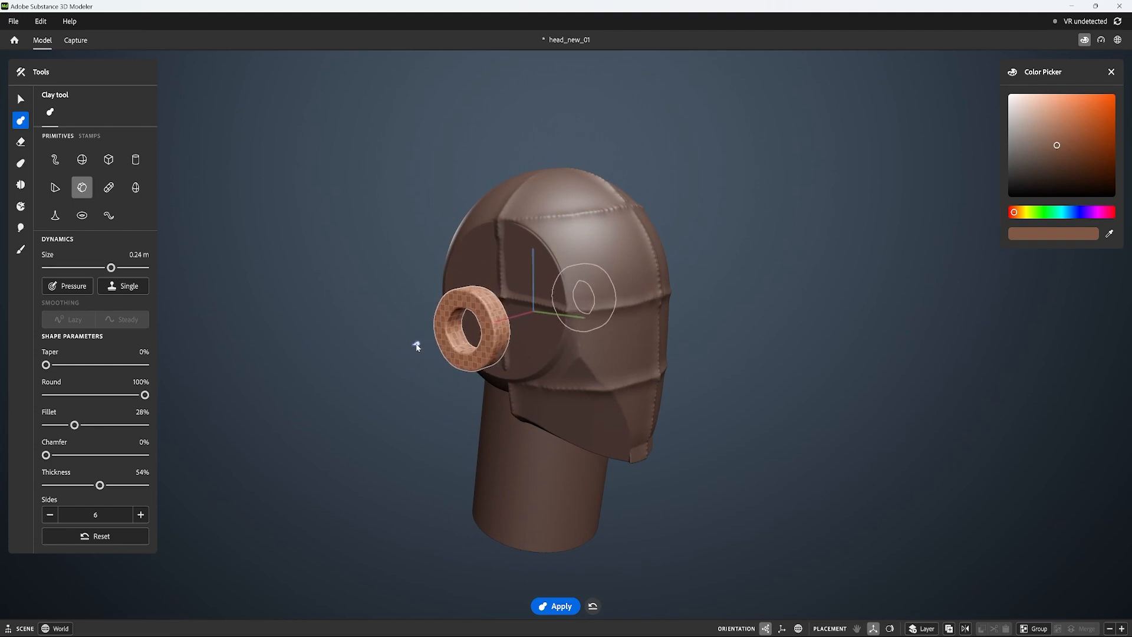
{"action": "left_click_drag", "start_coordinate": [763, 261], "coordinate": [702, 255], "text": "alt"}
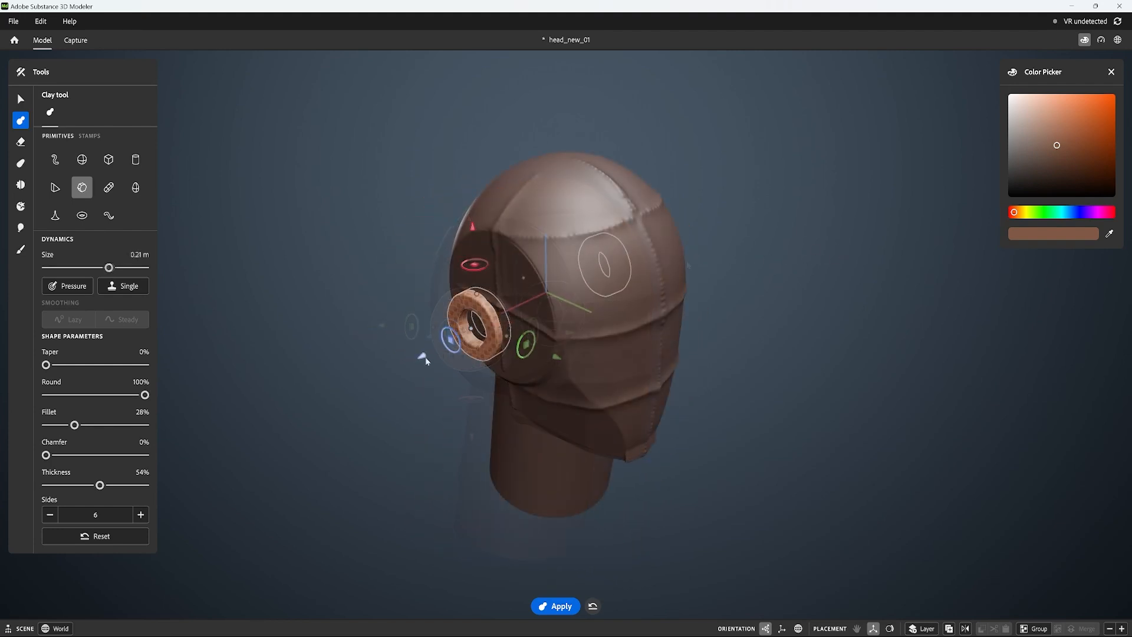
{"action": "left_click_drag", "start_coordinate": [486, 262], "coordinate": [489, 260]}
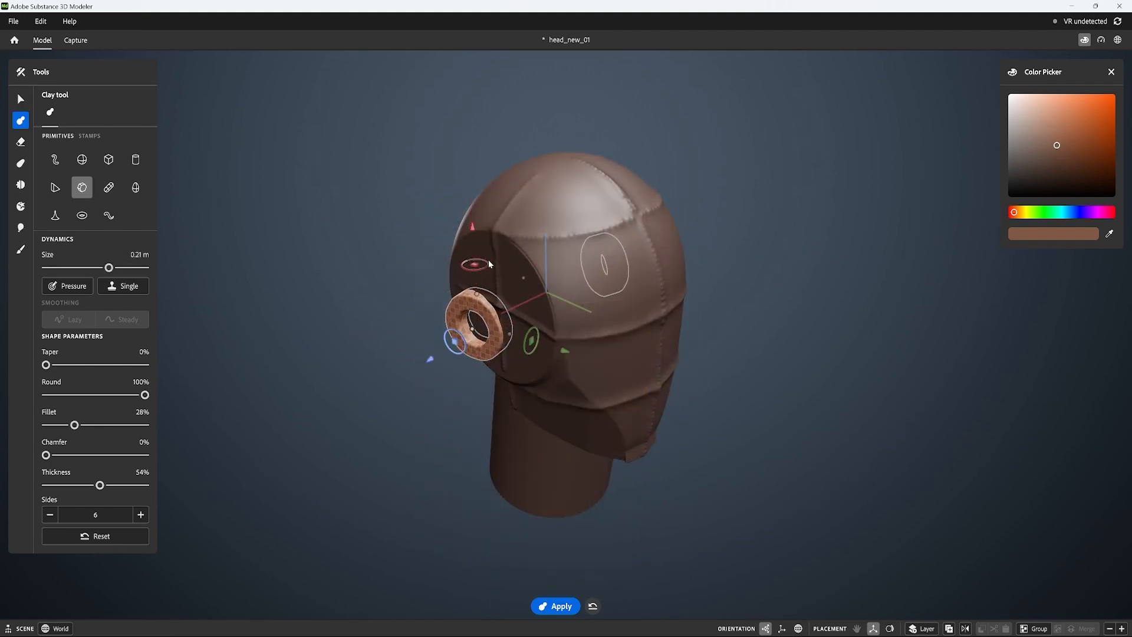
{"action": "left_click_drag", "start_coordinate": [690, 221], "coordinate": [809, 200], "text": "alt"}
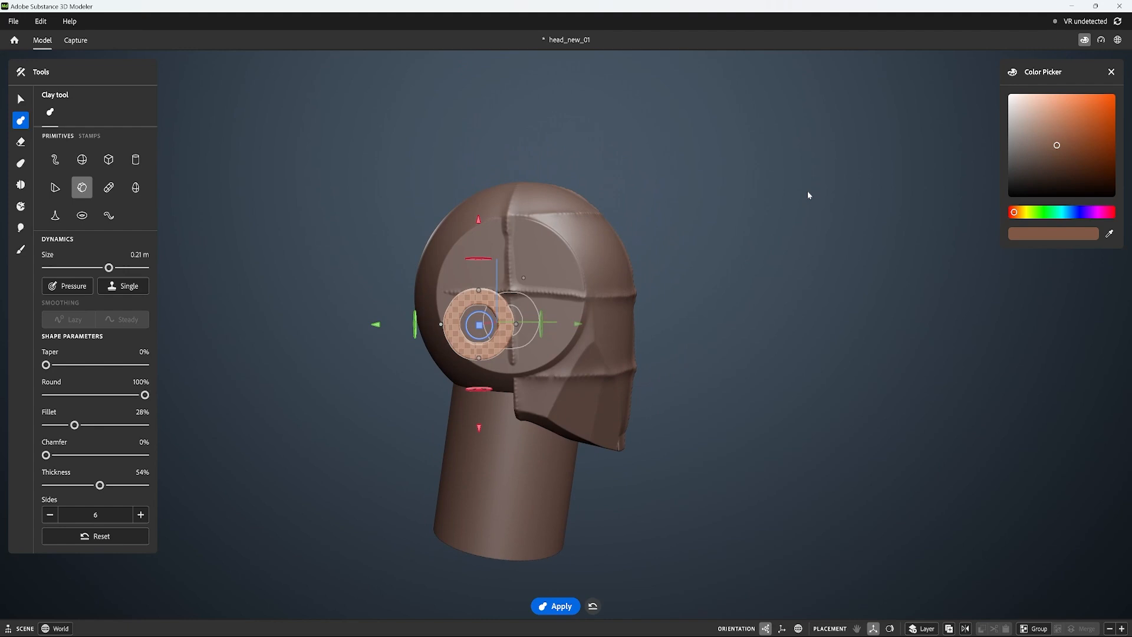
{"action": "left_click_drag", "start_coordinate": [478, 325], "coordinate": [482, 331]}
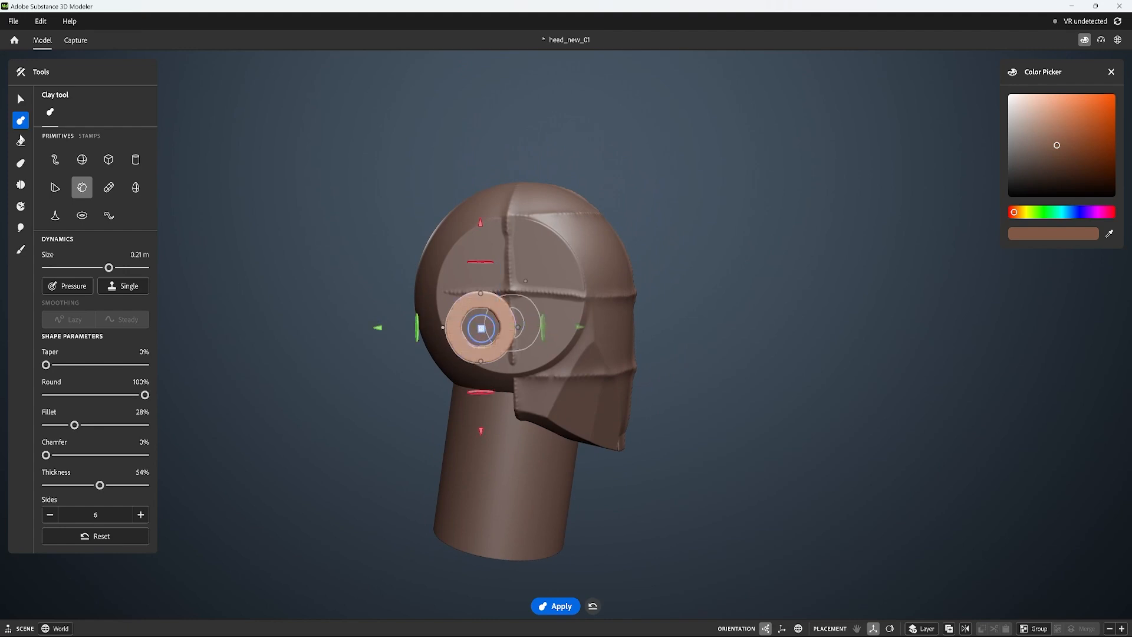
Warp the ear ring freehand with a 0.23 m spherical brush at 0% Hardness into a slanted oval ear narrowing toward the lobe
{"action": "left_click", "coordinate": [21, 164]}
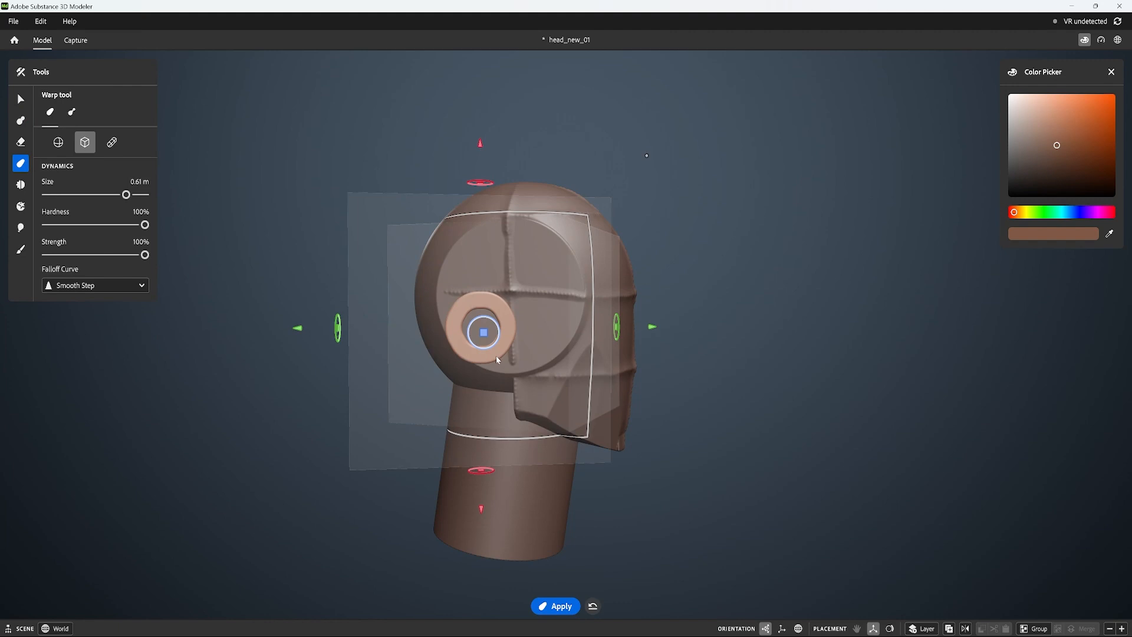
{"action": "left_click", "coordinate": [889, 629]}
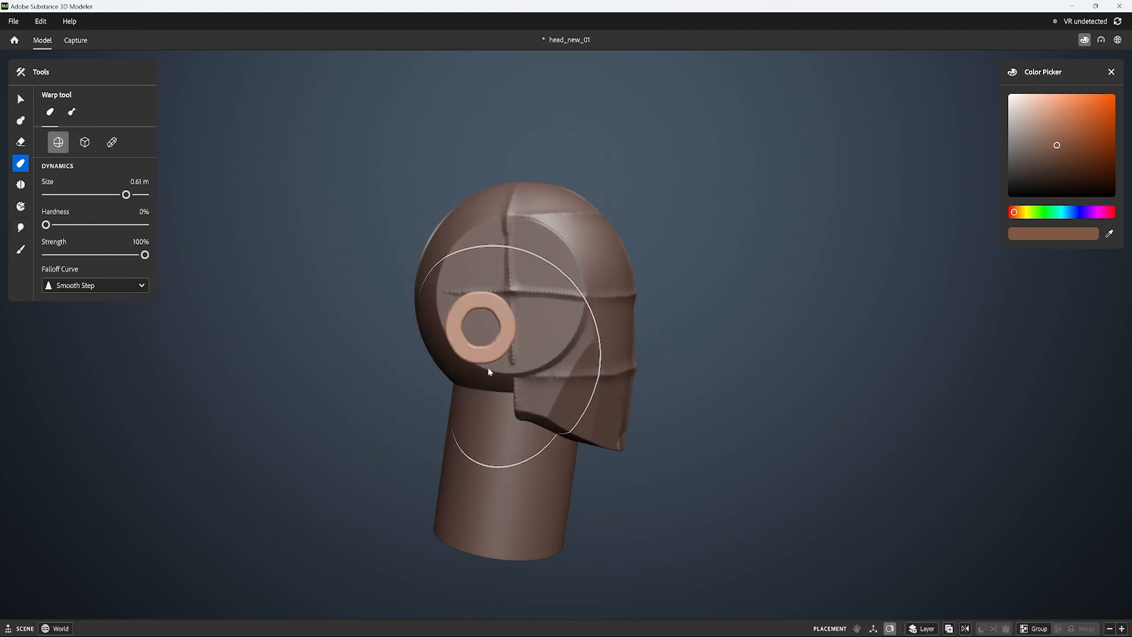
{"action": "key", "text": "b"}
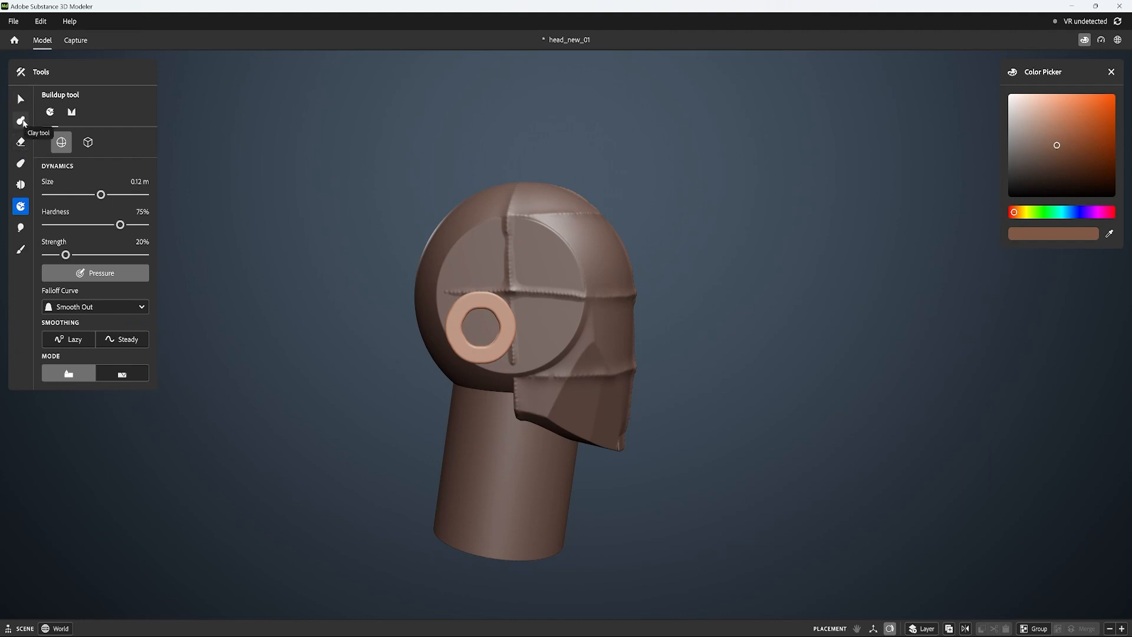
{"action": "left_click", "coordinate": [21, 163]}
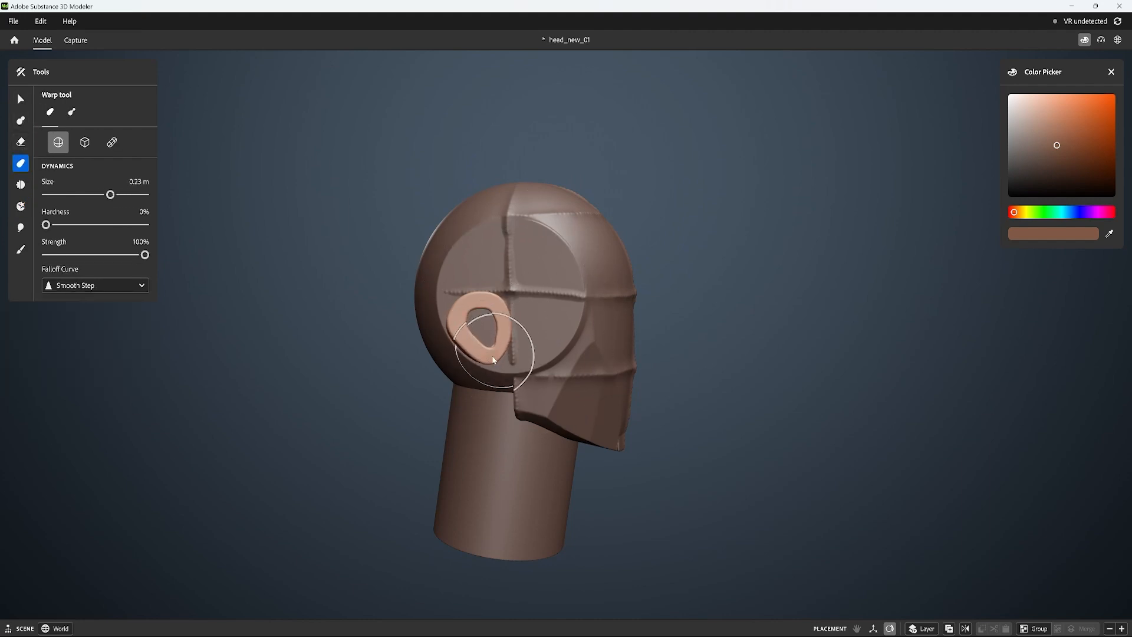
{"action": "left_click_drag", "start_coordinate": [457, 324], "coordinate": [532, 296]}
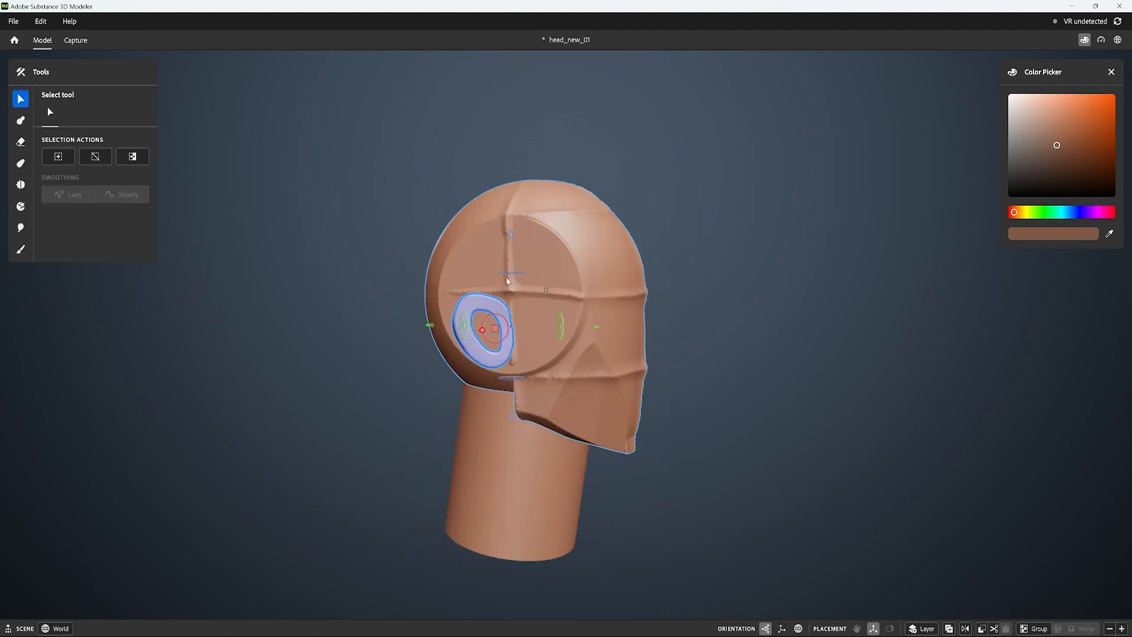
Fine-tune the placement of the selected ears on the sides of the head and save the project
{"action": "left_click_drag", "start_coordinate": [511, 231], "coordinate": [511, 233]}
{"action": "left_click_drag", "start_coordinate": [738, 258], "coordinate": [799, 256], "text": "alt"}
{"action": "left_click", "coordinate": [754, 263]}
{"action": "key", "text": "ctrl+s"}
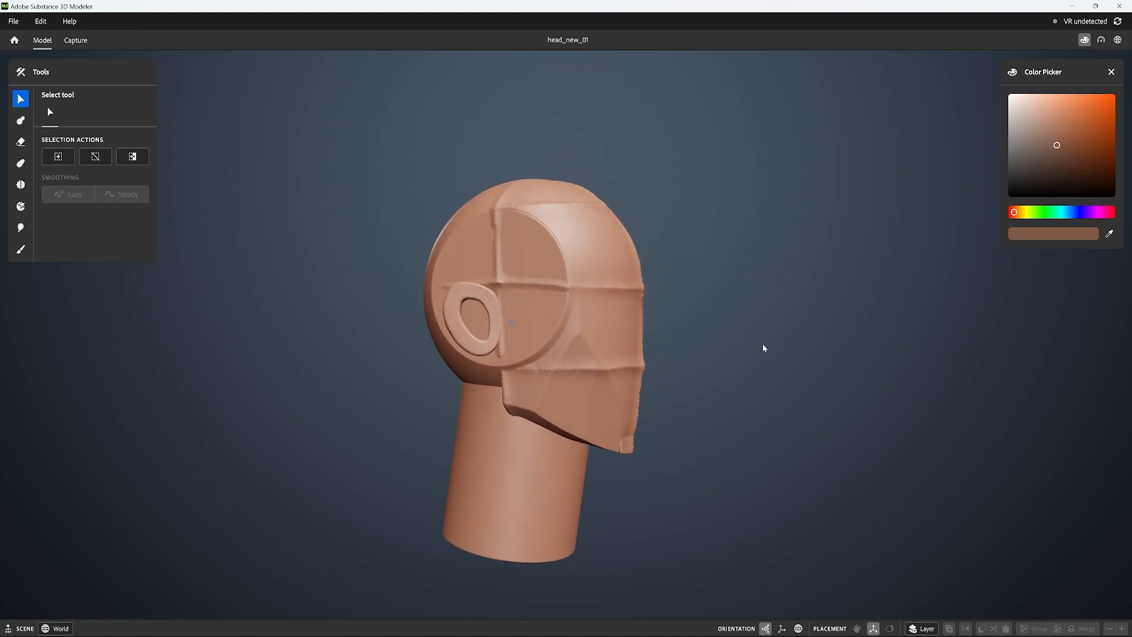
{"action": "left_click_drag", "start_coordinate": [763, 348], "coordinate": [794, 336], "text": "alt"}
{"action": "left_click", "coordinate": [545, 462]}
{"action": "left_click", "coordinate": [840, 344]}
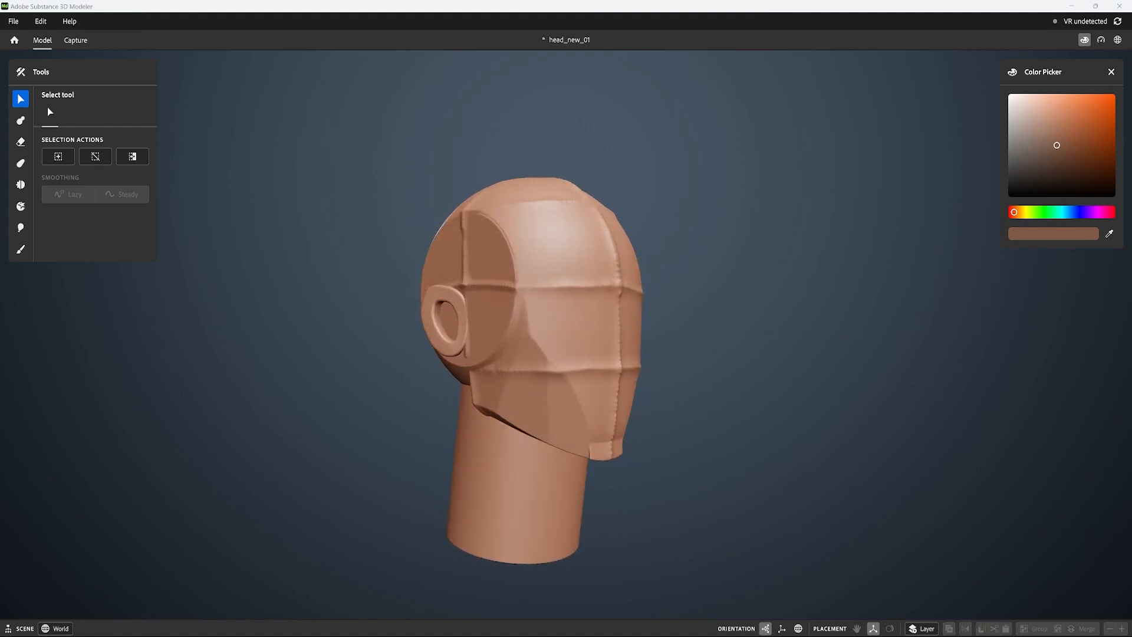
{"action": "left_click_drag", "start_coordinate": [780, 292], "coordinate": [772, 326], "text": "alt"}
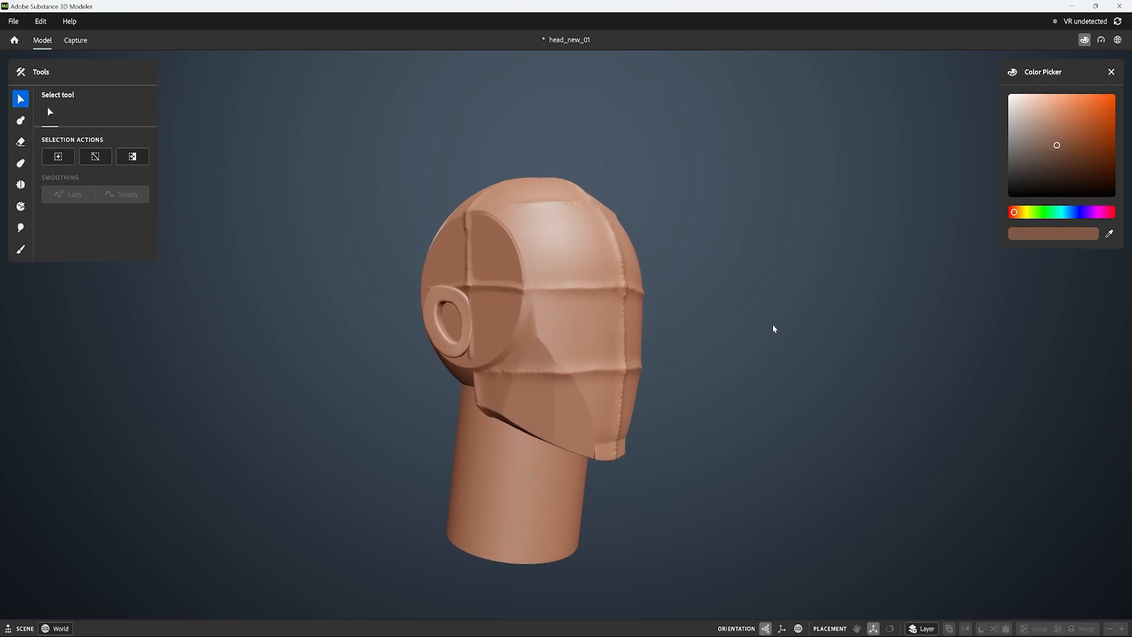
Place an Erase ellipsoid of 0.28 m size over the eye area, try the cut, and undo it
{"action": "left_click", "coordinate": [21, 120]}
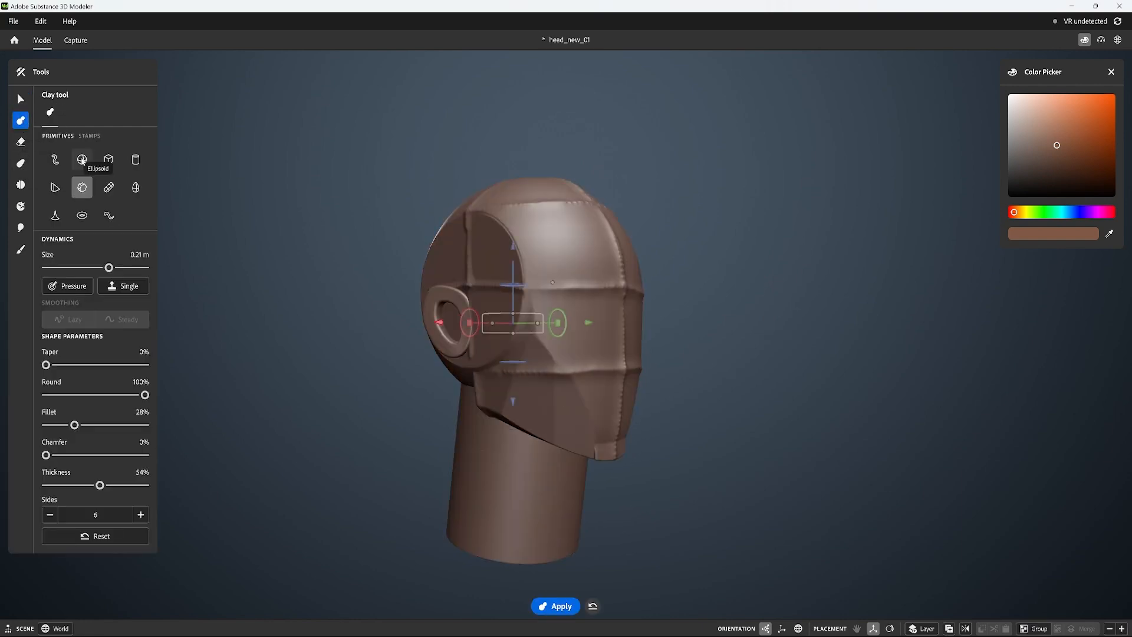
{"action": "left_click", "coordinate": [21, 141]}
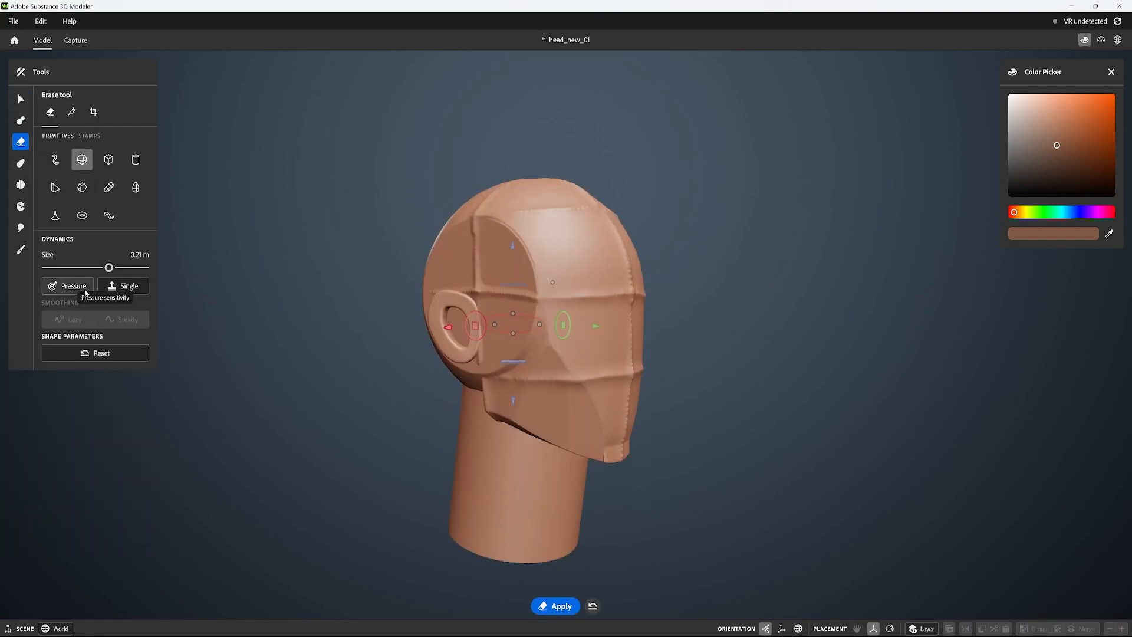
{"action": "left_click_drag", "start_coordinate": [743, 342], "coordinate": [675, 336], "text": "alt"}
{"action": "left_click_drag", "start_coordinate": [907, 331], "coordinate": [868, 330], "text": "alt"}
{"action": "middle_click_drag", "start_coordinate": [869, 330], "coordinate": [795, 287], "text": "alt"}
{"action": "mouse_move", "coordinate": [600, 284]}
{"action": "left_mouse_down"}
{"action": "mouse_move", "coordinate": [763, 272]}
{"action": "mouse_move", "coordinate": [691, 275]}
{"action": "mouse_move", "coordinate": [682, 286]}
{"action": "mouse_move", "coordinate": [749, 298]}
{"action": "mouse_move", "coordinate": [708, 296]}
{"action": "left_mouse_up"}
{"action": "key", "text": "Return"}
{"action": "key", "text": "ctrl+z"}
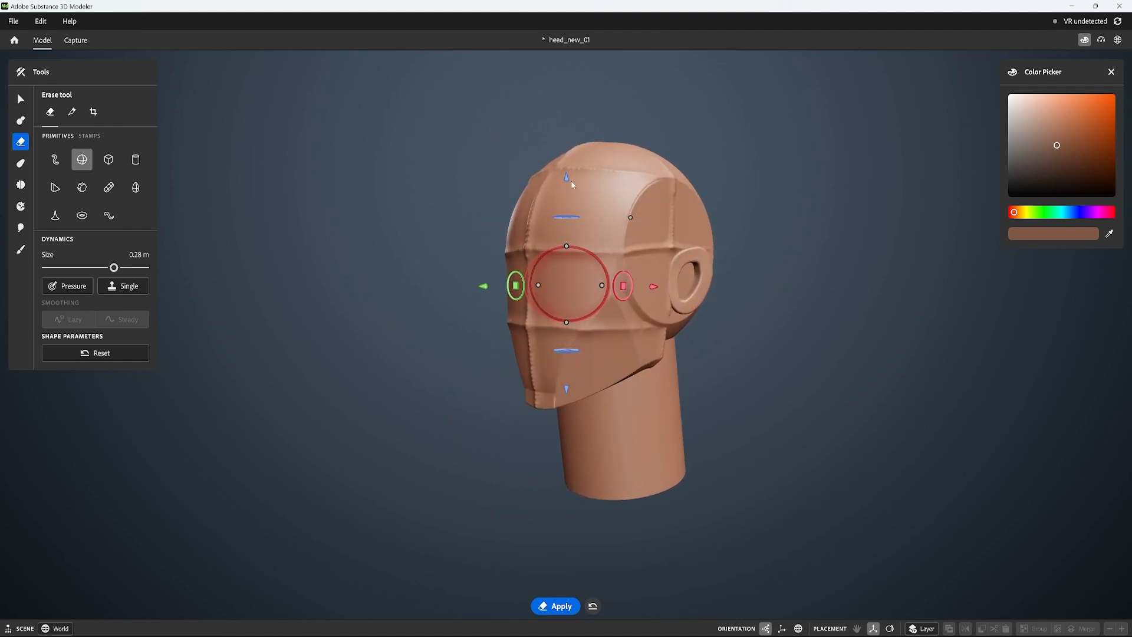
Align the 0.28 m Erase ellipsoid just under the brow guide line and cut a round eye socket on each side of the face
{"action": "left_click_drag", "start_coordinate": [566, 178], "coordinate": [567, 168]}
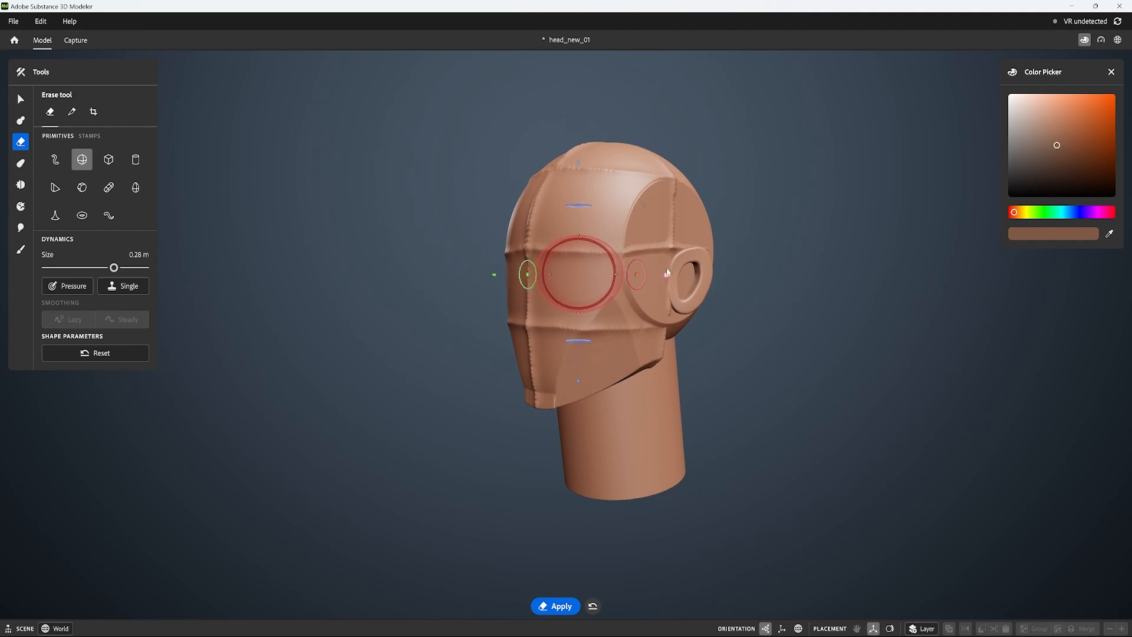
{"action": "mouse_move", "coordinate": [666, 269]}
{"action": "left_mouse_down", "text": "alt"}
{"action": "mouse_move", "coordinate": [794, 274]}
{"action": "mouse_move", "coordinate": [831, 295]}
{"action": "mouse_move", "coordinate": [737, 305]}
{"action": "mouse_move", "coordinate": [725, 273]}
{"action": "left_mouse_up", "text": "alt"}
{"action": "left_click_drag", "start_coordinate": [483, 281], "coordinate": [476, 284]}
{"action": "left_click_drag", "start_coordinate": [707, 254], "coordinate": [845, 239], "text": "alt"}
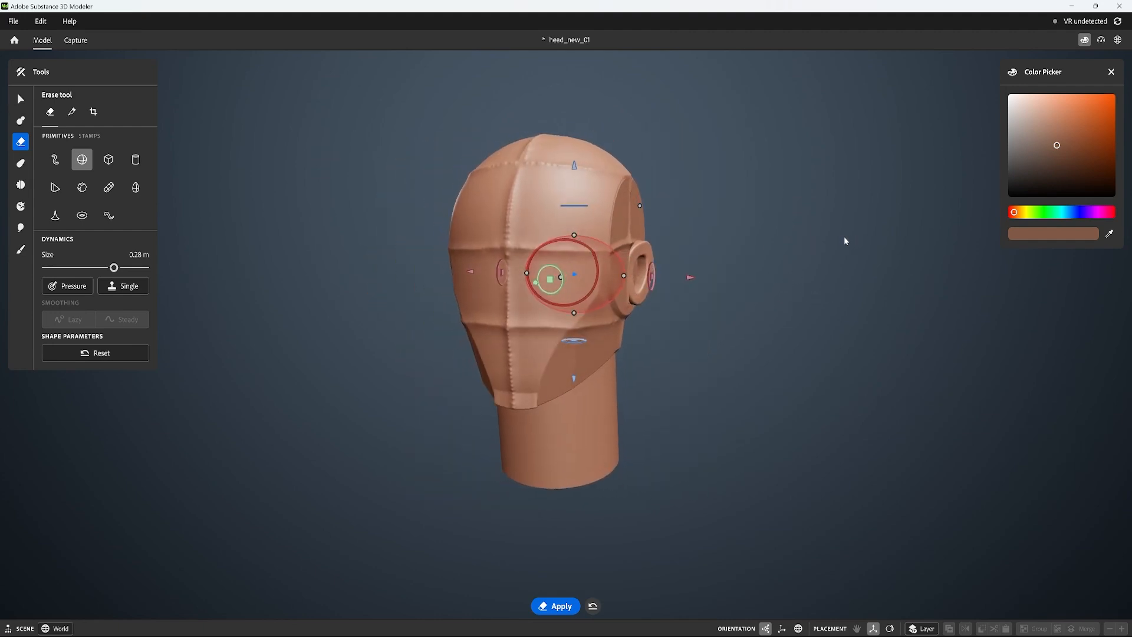
{"action": "left_click_drag", "start_coordinate": [753, 257], "coordinate": [670, 291], "text": "alt"}
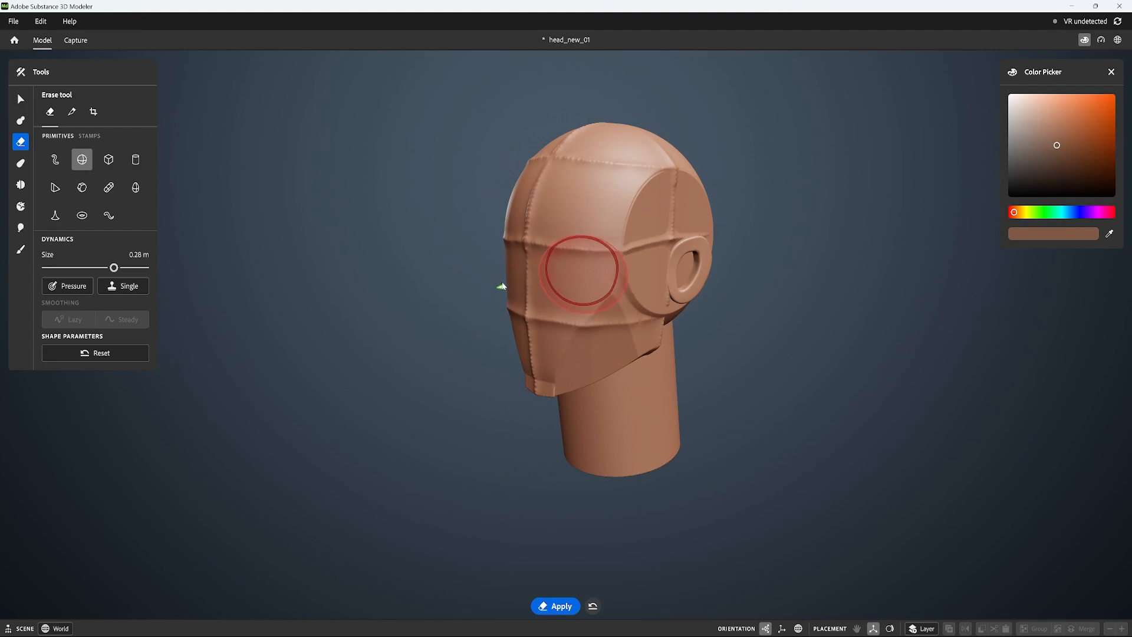
{"action": "mouse_move", "coordinate": [778, 302]}
{"action": "left_mouse_down", "text": "alt"}
{"action": "mouse_move", "coordinate": [818, 316]}
{"action": "mouse_move", "coordinate": [798, 337]}
{"action": "mouse_move", "coordinate": [827, 331]}
{"action": "mouse_move", "coordinate": [692, 276]}
{"action": "mouse_move", "coordinate": [667, 291]}
{"action": "mouse_move", "coordinate": [825, 281]}
{"action": "mouse_move", "coordinate": [798, 284]}
{"action": "mouse_move", "coordinate": [808, 289]}
{"action": "left_mouse_up", "text": "alt"}
{"action": "left_click_drag", "start_coordinate": [575, 167], "coordinate": [575, 161]}
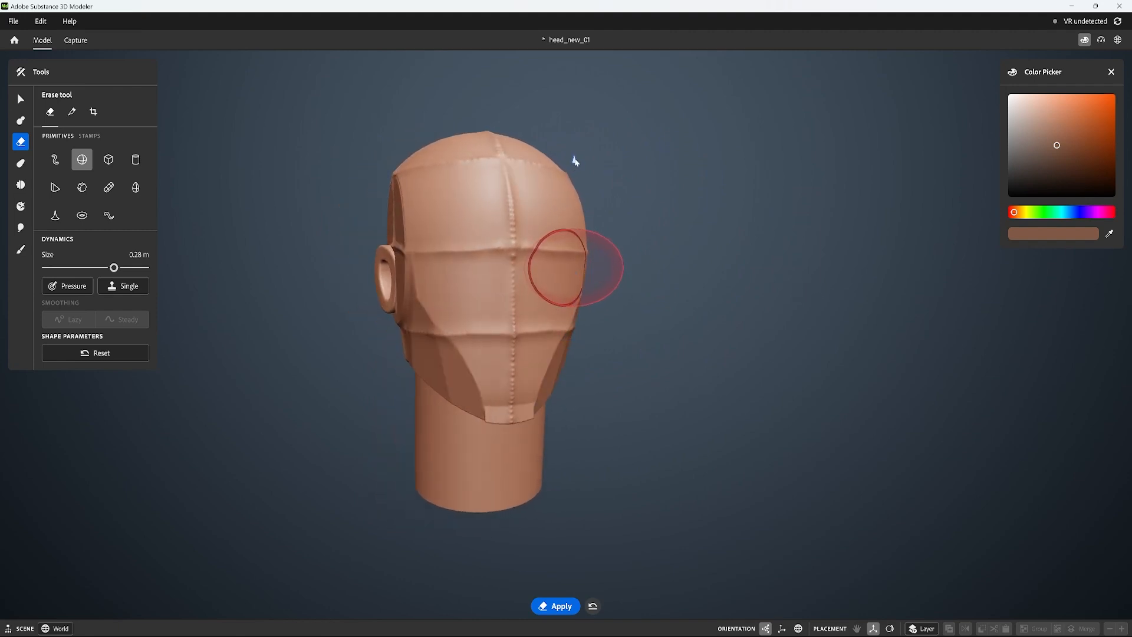
{"action": "left_click_drag", "start_coordinate": [840, 172], "coordinate": [686, 194], "text": "alt"}
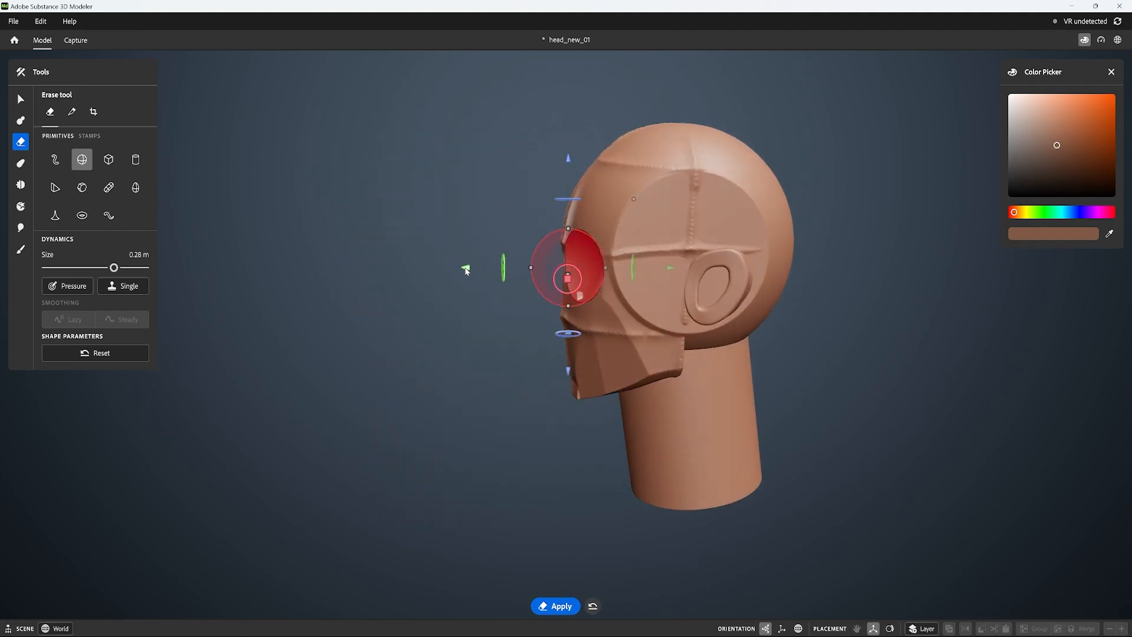
{"action": "mouse_move", "coordinate": [466, 270]}
{"action": "left_mouse_down", "text": "alt"}
{"action": "mouse_move", "coordinate": [903, 284]}
{"action": "mouse_move", "coordinate": [857, 307]}
{"action": "left_mouse_up", "text": "alt"}
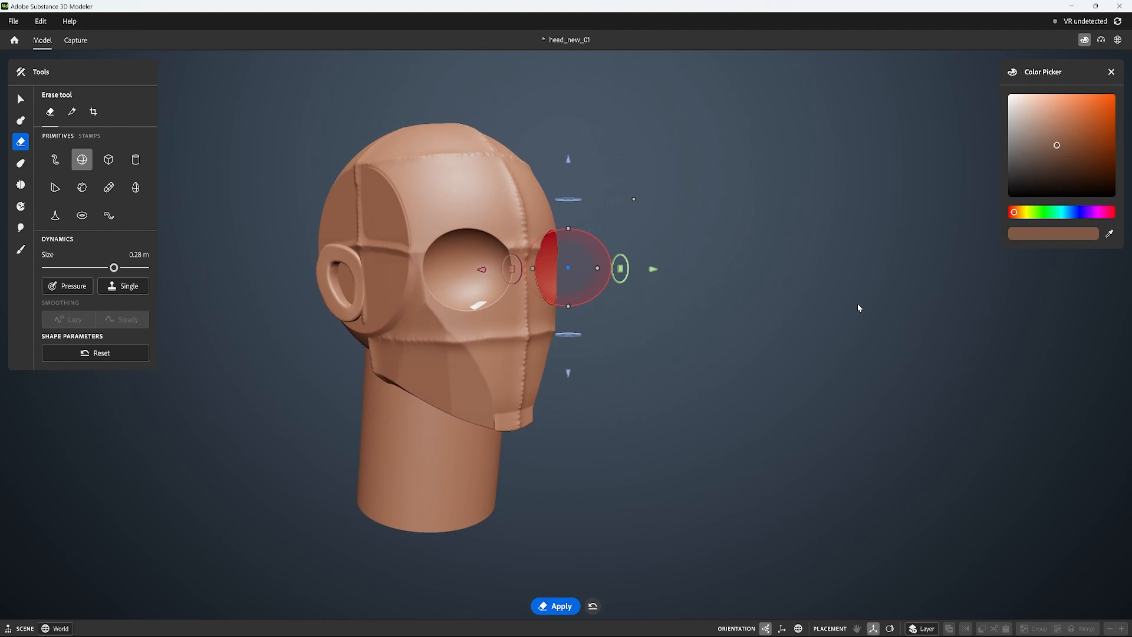
{"action": "left_click_drag", "start_coordinate": [858, 303], "coordinate": [831, 307], "text": "alt"}
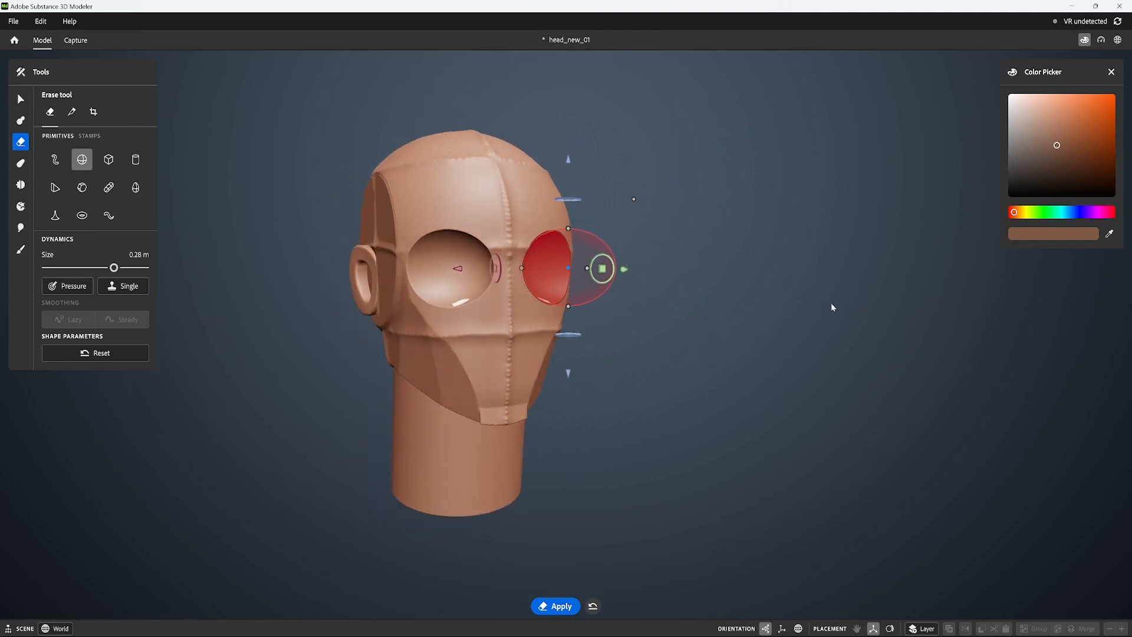
Add a Clay ellipsoid of 0.27 m size in front of the eye sockets for the eyeballs
{"action": "key", "text": "c"}
{"action": "mouse_move", "coordinate": [840, 289]}
{"action": "middle_mouse_down"}
{"action": "mouse_move", "coordinate": [801, 299]}
{"action": "mouse_move", "coordinate": [718, 293]}
{"action": "middle_mouse_up"}
{"action": "left_click_drag", "start_coordinate": [389, 270], "coordinate": [271, 339]}
{"action": "middle_click_drag", "start_coordinate": [501, 283], "coordinate": [749, 290]}
{"action": "left_click_drag", "start_coordinate": [439, 263], "coordinate": [442, 264]}
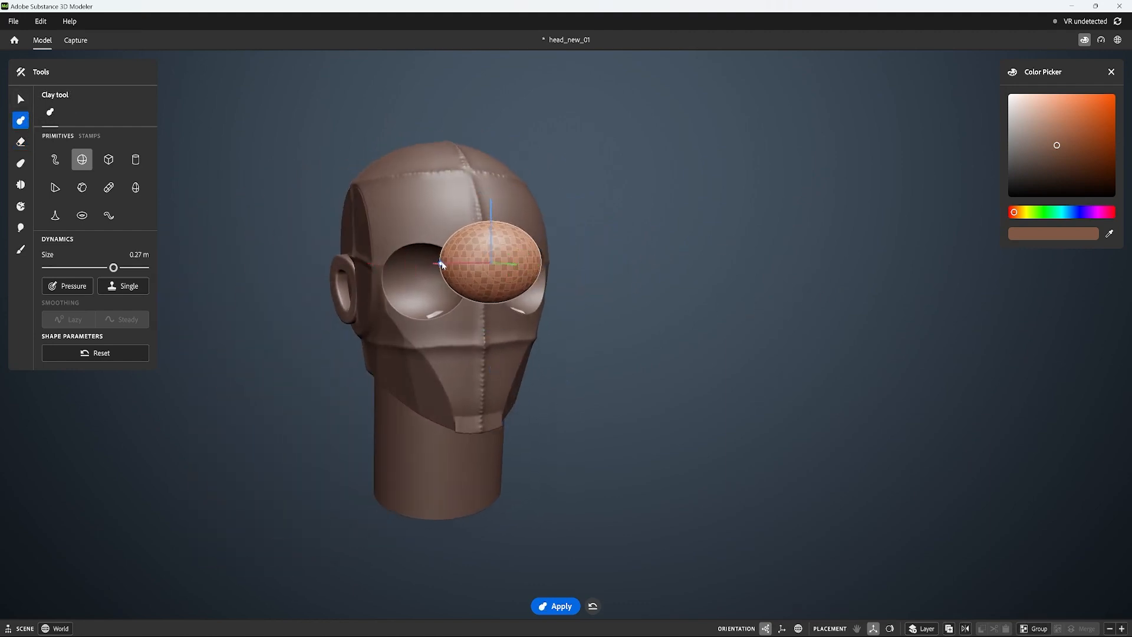
Shrink the mirrored eyeball ellipsoids to 0.18 m and seat one inside each eye socket
{"action": "left_click_drag", "start_coordinate": [516, 269], "coordinate": [457, 295]}
{"action": "middle_click_drag", "start_coordinate": [563, 295], "coordinate": [628, 291]}
{"action": "left_click_drag", "start_coordinate": [497, 223], "coordinate": [480, 242]}
{"action": "middle_click_drag", "start_coordinate": [554, 271], "coordinate": [630, 275]}
{"action": "left_click_drag", "start_coordinate": [516, 290], "coordinate": [480, 291]}
{"action": "middle_click_drag", "start_coordinate": [480, 291], "coordinate": [531, 276]}
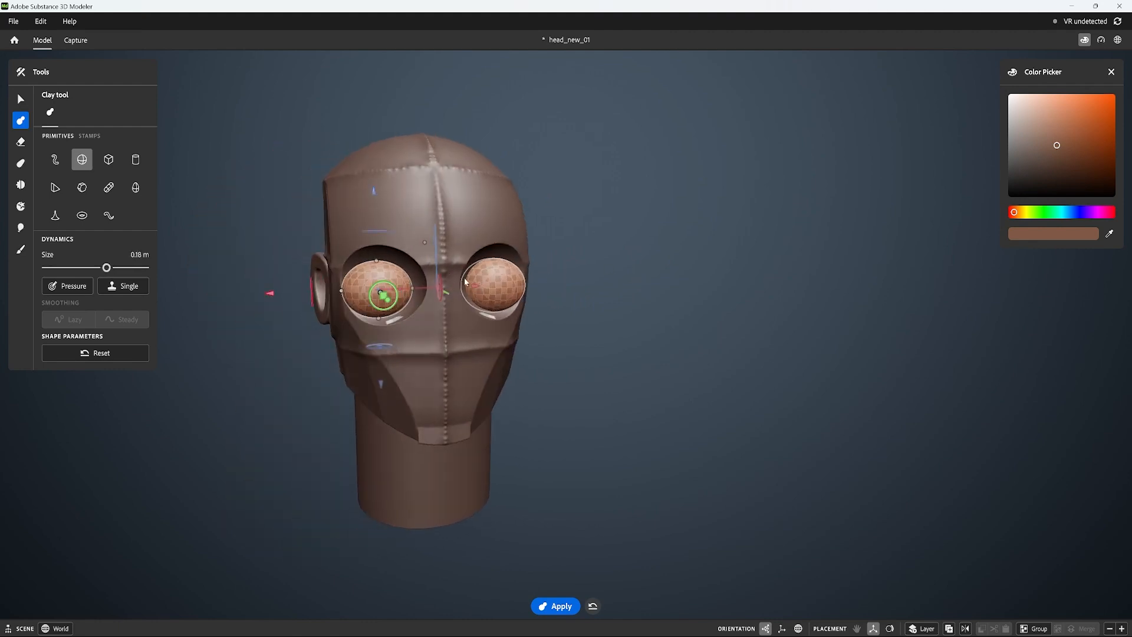
{"action": "middle_click_drag", "start_coordinate": [393, 295], "coordinate": [659, 283]}
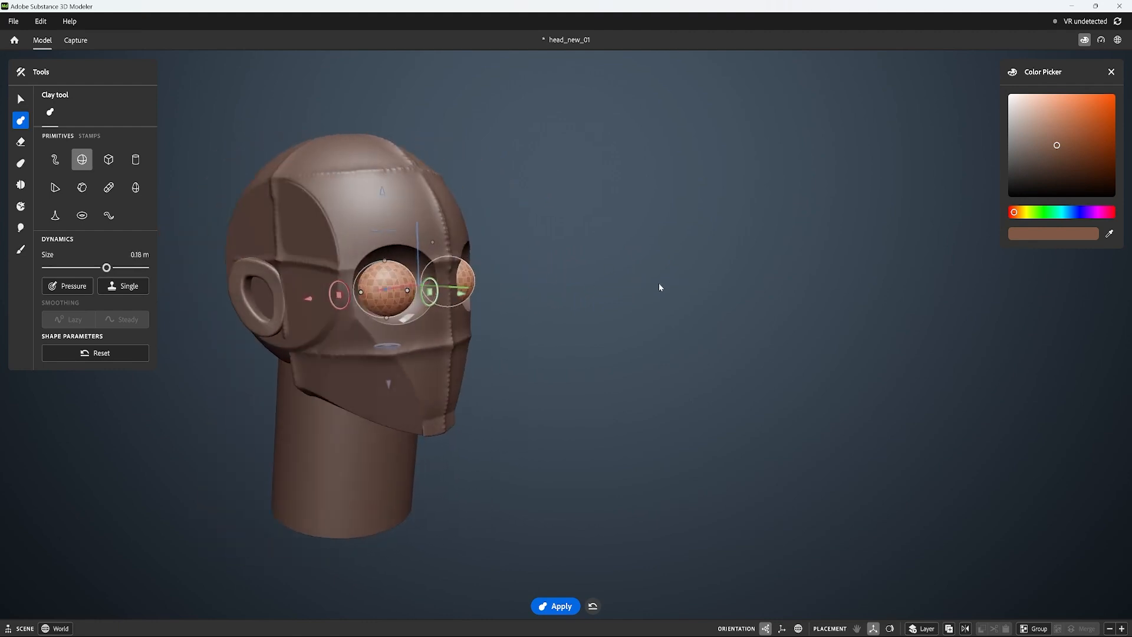
{"action": "left_click_drag", "start_coordinate": [459, 296], "coordinate": [462, 295]}
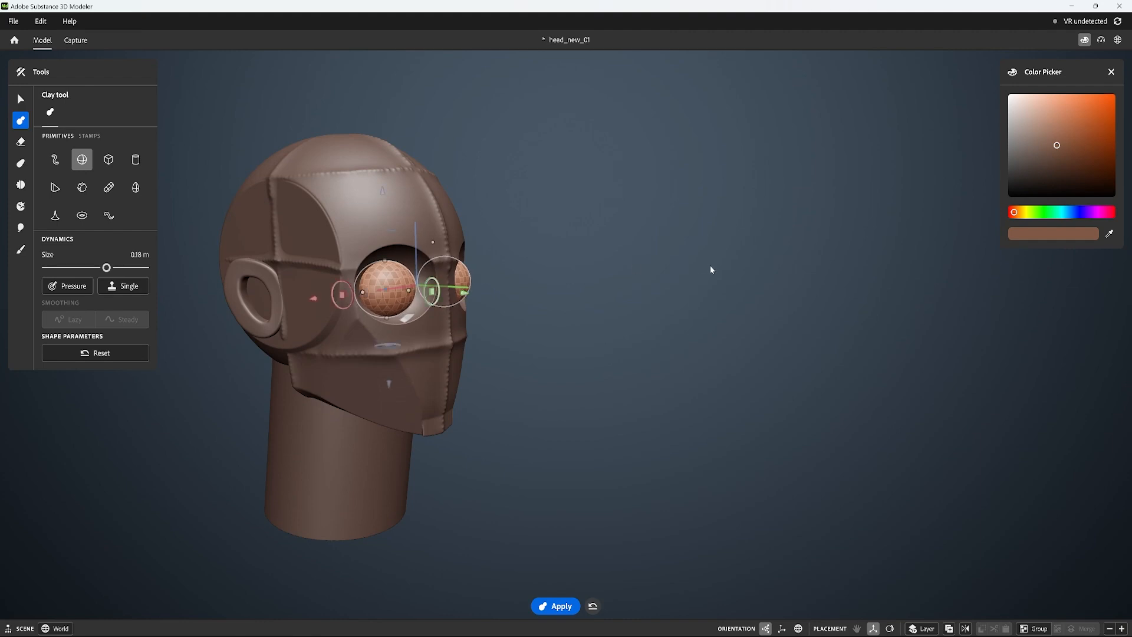
Carve an almond-shaped eyelid opening into each eyeball with a mirrored, edge-on Erase cube of 0.16 m size
{"action": "middle_click_drag", "start_coordinate": [709, 266], "coordinate": [804, 363]}
{"action": "key", "text": "e"}
{"action": "left_click_drag", "start_coordinate": [492, 241], "coordinate": [494, 247]}
{"action": "left_click_drag", "start_coordinate": [489, 337], "coordinate": [496, 337]}
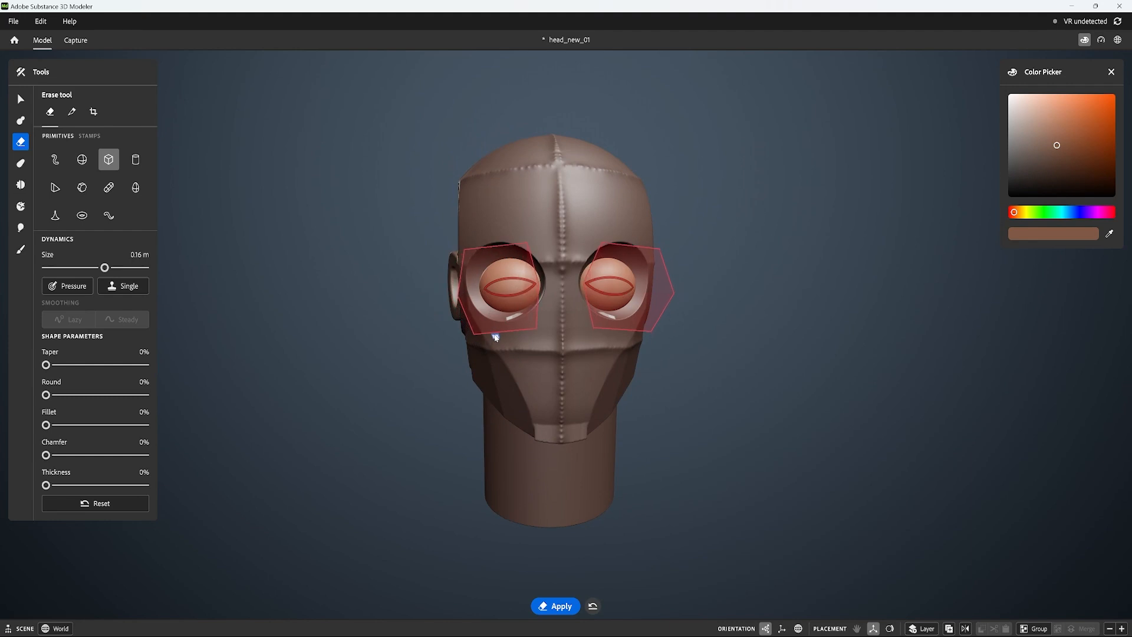
{"action": "left_click_drag", "start_coordinate": [497, 243], "coordinate": [500, 245]}
{"action": "mouse_move", "coordinate": [737, 222]}
{"action": "left_mouse_down", "text": "alt"}
{"action": "mouse_move", "coordinate": [753, 227]}
{"action": "mouse_move", "coordinate": [743, 212]}
{"action": "left_mouse_up", "text": "alt"}
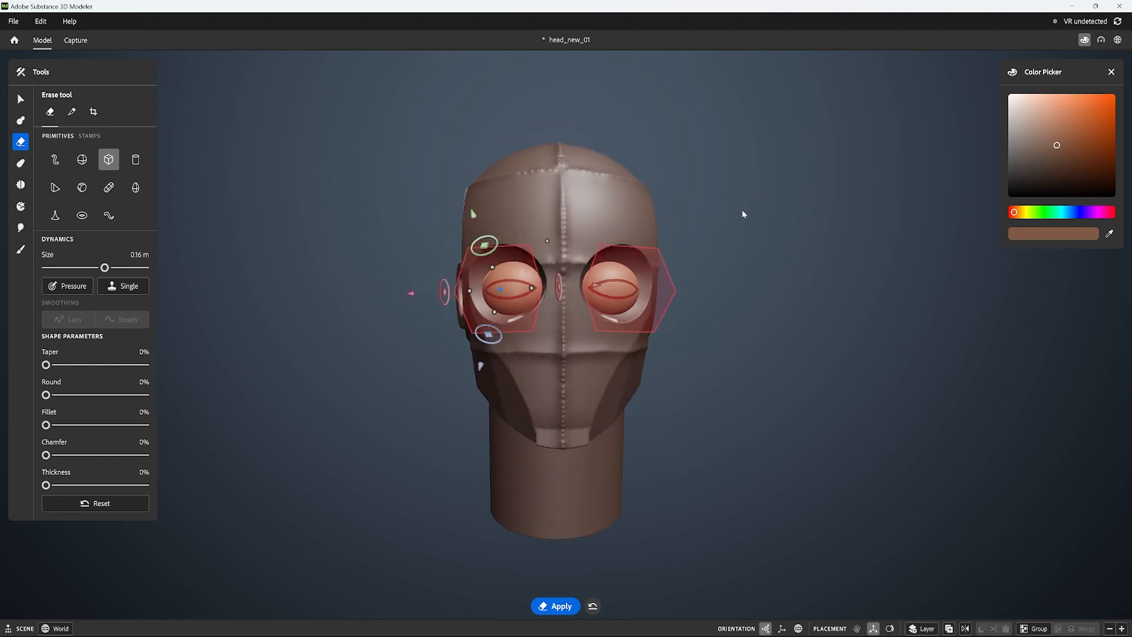
{"action": "left_click_drag", "start_coordinate": [488, 334], "coordinate": [504, 332]}
{"action": "left_click_drag", "start_coordinate": [741, 282], "coordinate": [744, 289], "text": "alt"}
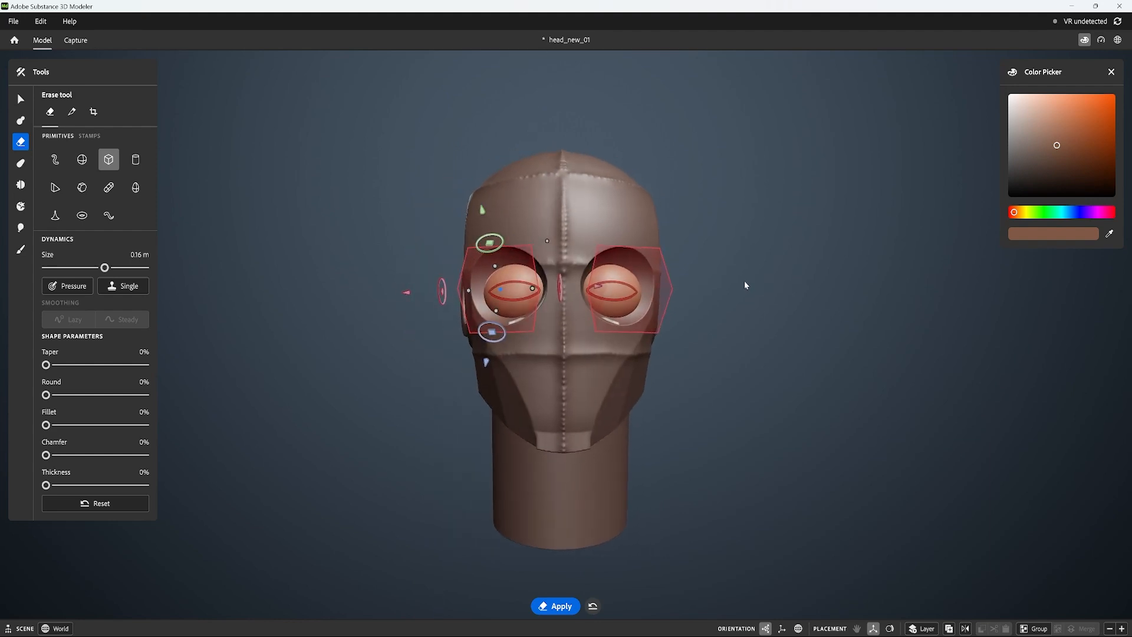
{"action": "left_click_drag", "start_coordinate": [494, 333], "coordinate": [504, 330]}
{"action": "key", "text": "Return"}
Set mirrored Clay ellipsoids of 0.14 m size behind the eyelid openings as the inner eyeballs
{"action": "left_click_drag", "start_coordinate": [772, 291], "coordinate": [818, 297], "text": "alt"}
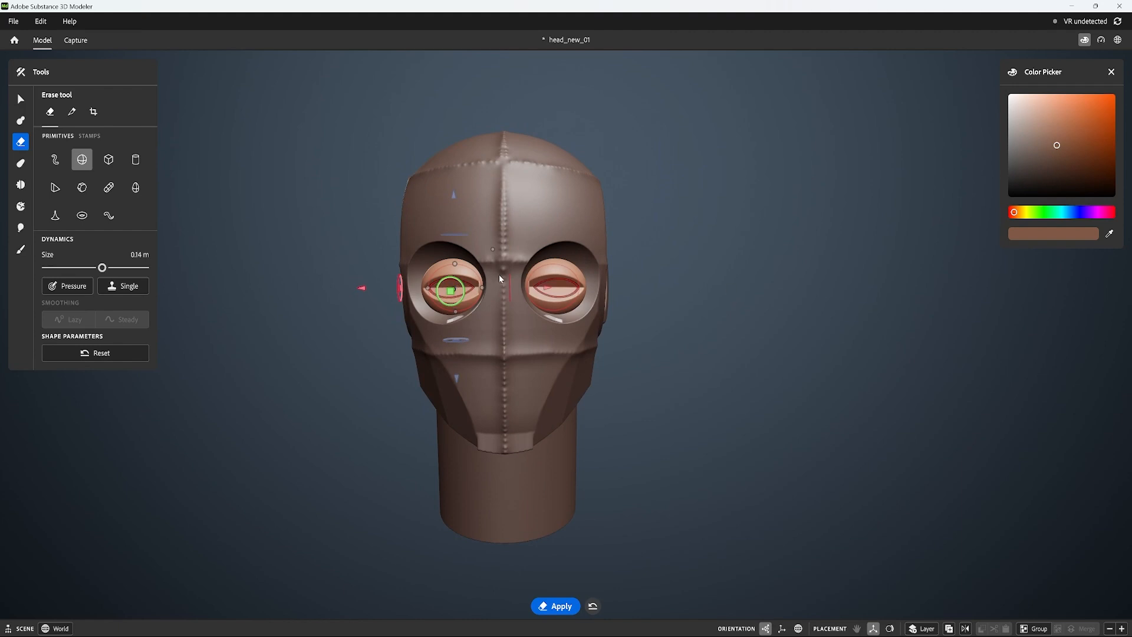
{"action": "left_click_drag", "start_coordinate": [548, 288], "coordinate": [712, 293], "text": "alt"}
{"action": "left_click", "coordinate": [22, 99]}
{"action": "left_click", "coordinate": [759, 290]}
{"action": "key", "text": "c"}
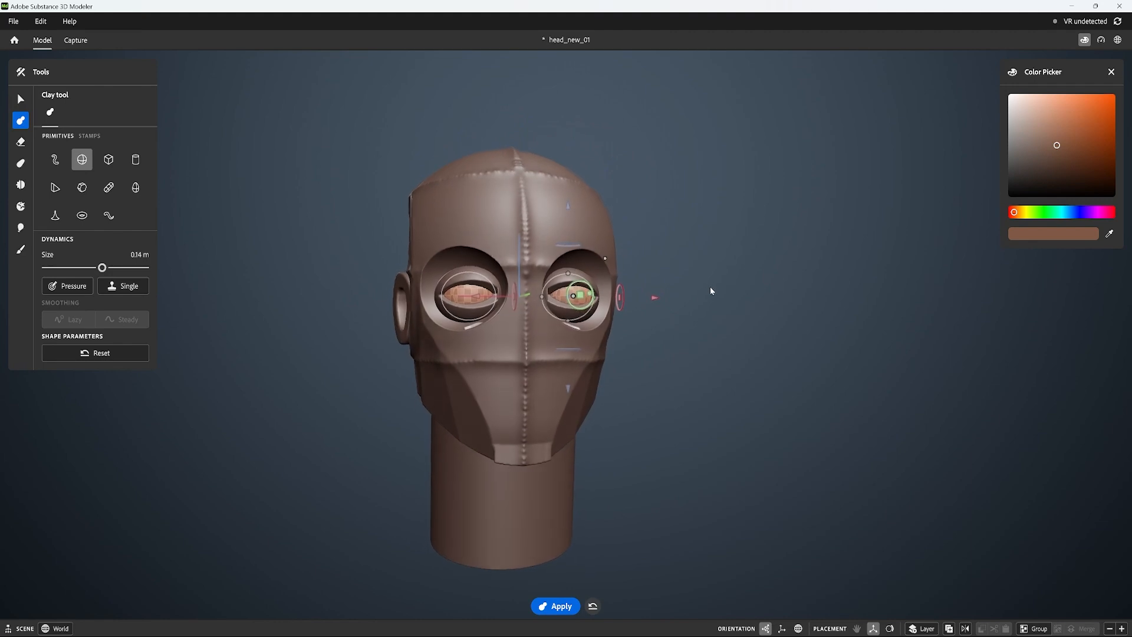
Build the nose from a tilted Clay cube of 0.19 m size between the eye sockets and save the project
{"action": "left_click", "coordinate": [108, 159]}
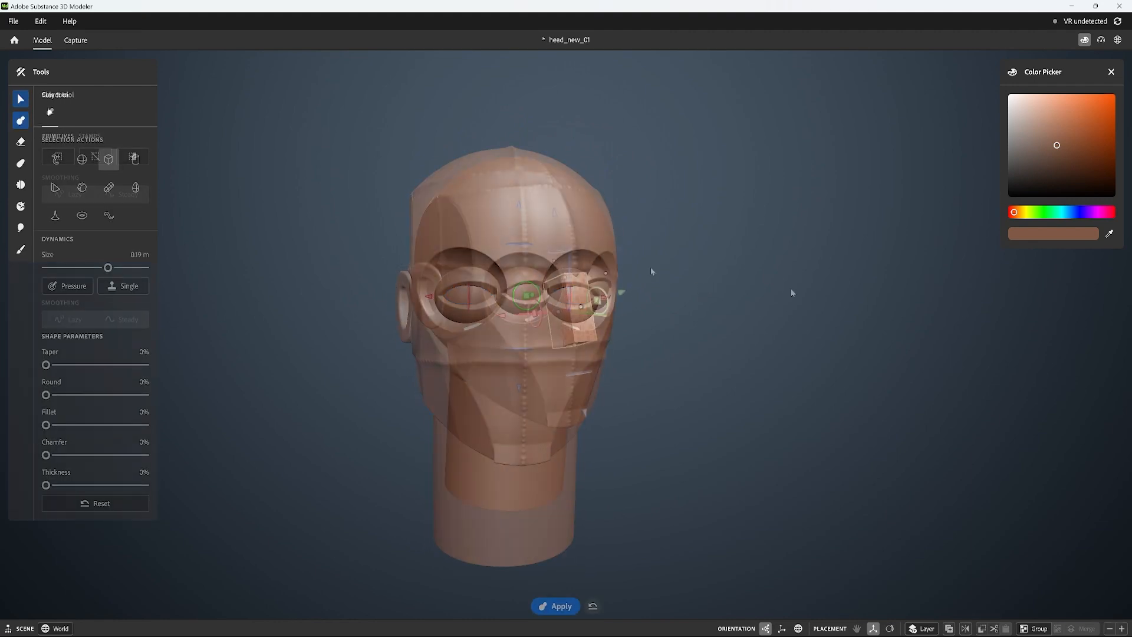
{"action": "left_click_drag", "start_coordinate": [650, 267], "coordinate": [579, 314], "text": "alt"}
{"action": "left_click_drag", "start_coordinate": [566, 311], "coordinate": [564, 316]}
{"action": "left_click_drag", "start_coordinate": [564, 317], "coordinate": [577, 311], "text": "alt"}
{"action": "left_click_drag", "start_coordinate": [578, 307], "coordinate": [568, 312]}
{"action": "left_click_drag", "start_coordinate": [718, 247], "coordinate": [544, 218], "text": "alt"}
{"action": "key", "text": "ctrl+s"}
Adjust the nose cube's placement between the eye sockets and discard the spare Clay cube in front of the mouth
{"action": "left_click_drag", "start_coordinate": [563, 284], "coordinate": [565, 292]}
{"action": "left_click_drag", "start_coordinate": [678, 298], "coordinate": [851, 299], "text": "alt"}
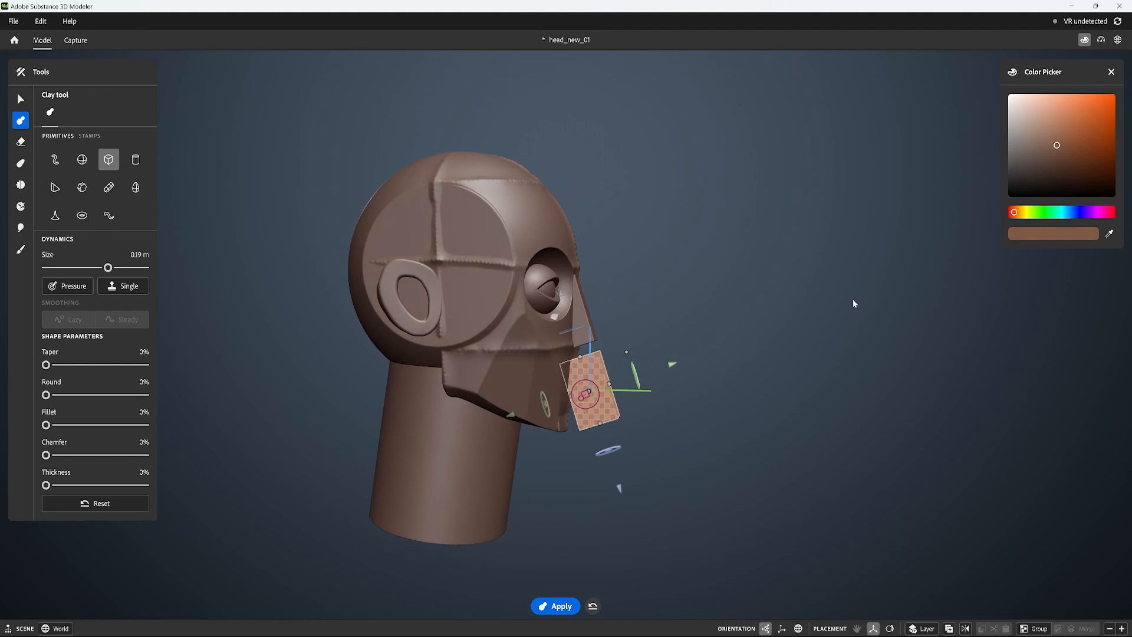
{"action": "left_click", "coordinate": [593, 606]}
{"action": "mouse_move", "coordinate": [787, 331]}
{"action": "left_mouse_down", "text": "alt"}
{"action": "mouse_move", "coordinate": [812, 345]}
{"action": "mouse_move", "coordinate": [714, 319]}
{"action": "mouse_move", "coordinate": [740, 344]}
{"action": "mouse_move", "coordinate": [723, 344]}
{"action": "left_mouse_up", "text": "alt"}
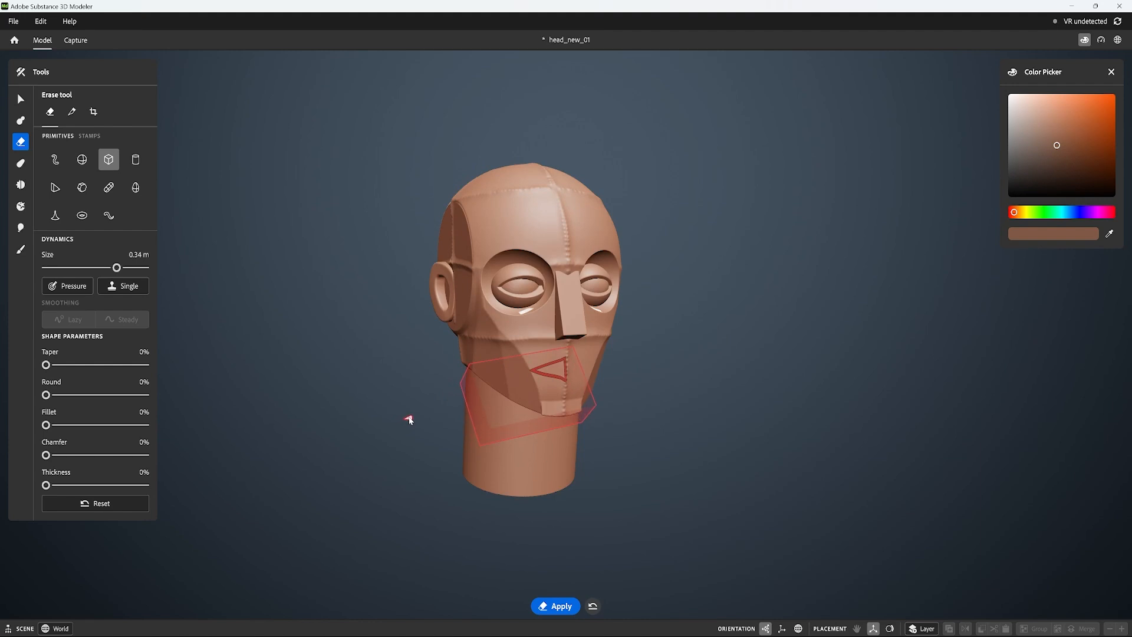
Carve the mouth opening below the nose with a mirrored, tilted Erase cube of 0.34 m size
{"action": "left_click_drag", "start_coordinate": [430, 418], "coordinate": [412, 426]}
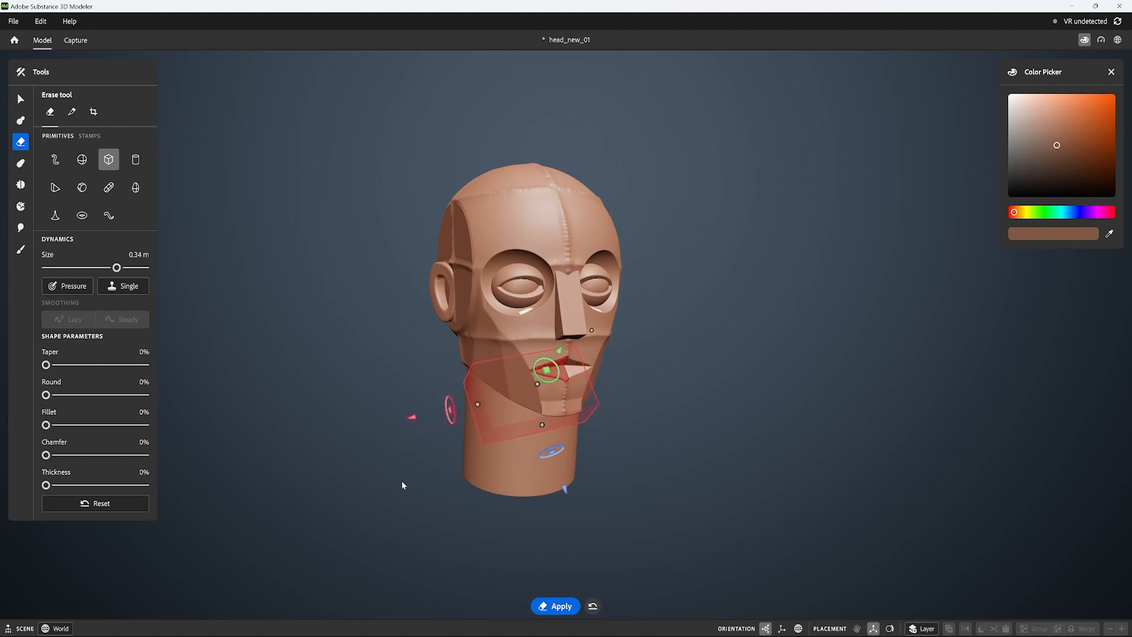
{"action": "left_click_drag", "start_coordinate": [402, 480], "coordinate": [370, 491], "text": "alt"}
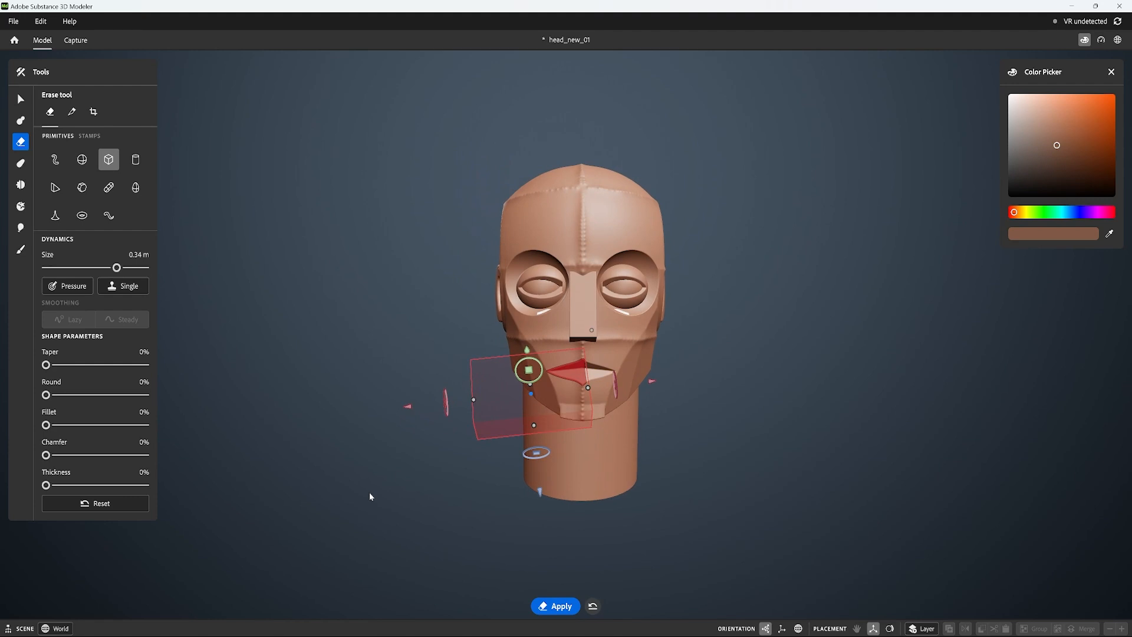
{"action": "left_click_drag", "start_coordinate": [370, 493], "coordinate": [379, 489], "text": "alt"}
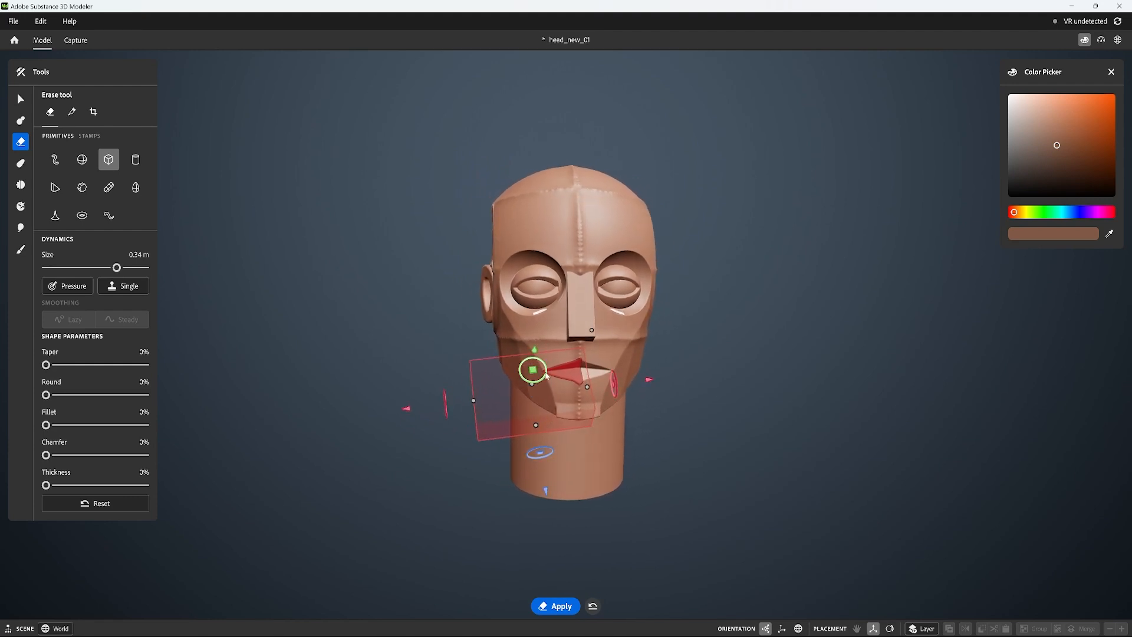
{"action": "left_click_drag", "start_coordinate": [546, 375], "coordinate": [545, 377]}
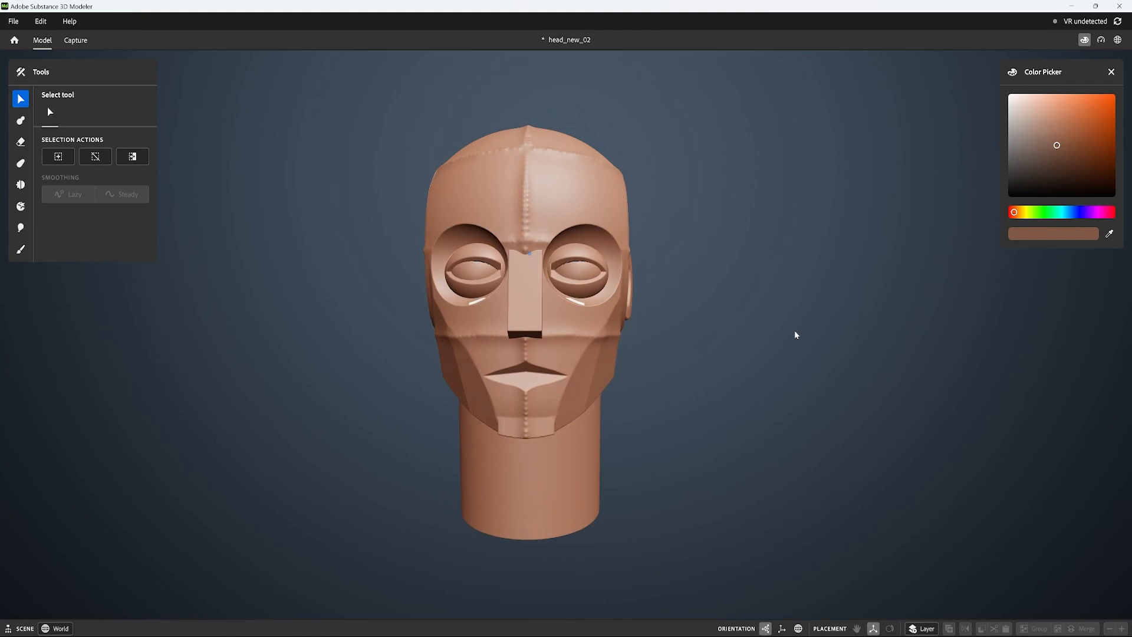
Select the neck, head, nose, eyes and ears together and merge them into one layer
{"action": "left_click_drag", "start_coordinate": [796, 334], "coordinate": [826, 333], "text": "alt"}
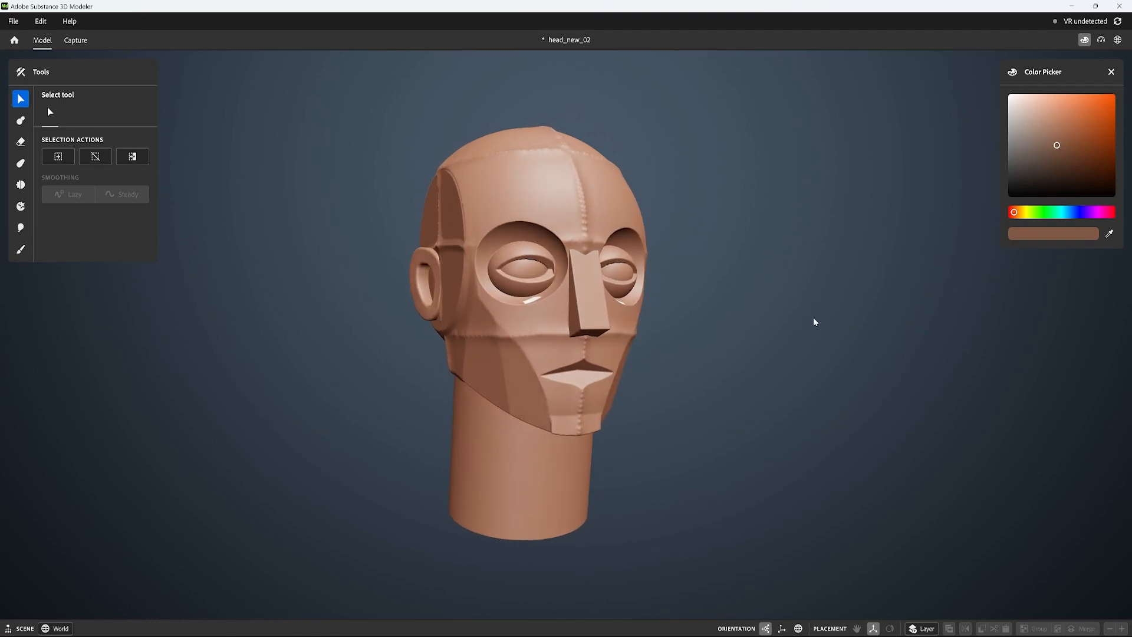
{"action": "left_click_drag", "start_coordinate": [564, 413], "coordinate": [539, 459], "text": "alt"}
{"action": "left_click", "coordinate": [538, 459]}
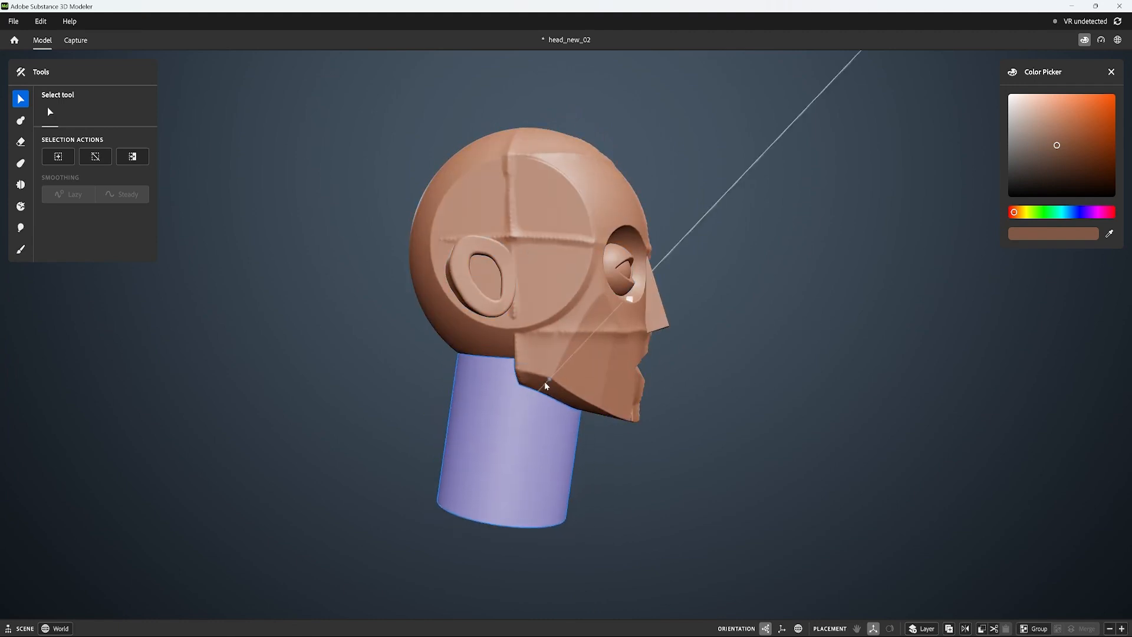
{"action": "left_click_drag", "start_coordinate": [661, 268], "coordinate": [722, 331], "text": "alt"}
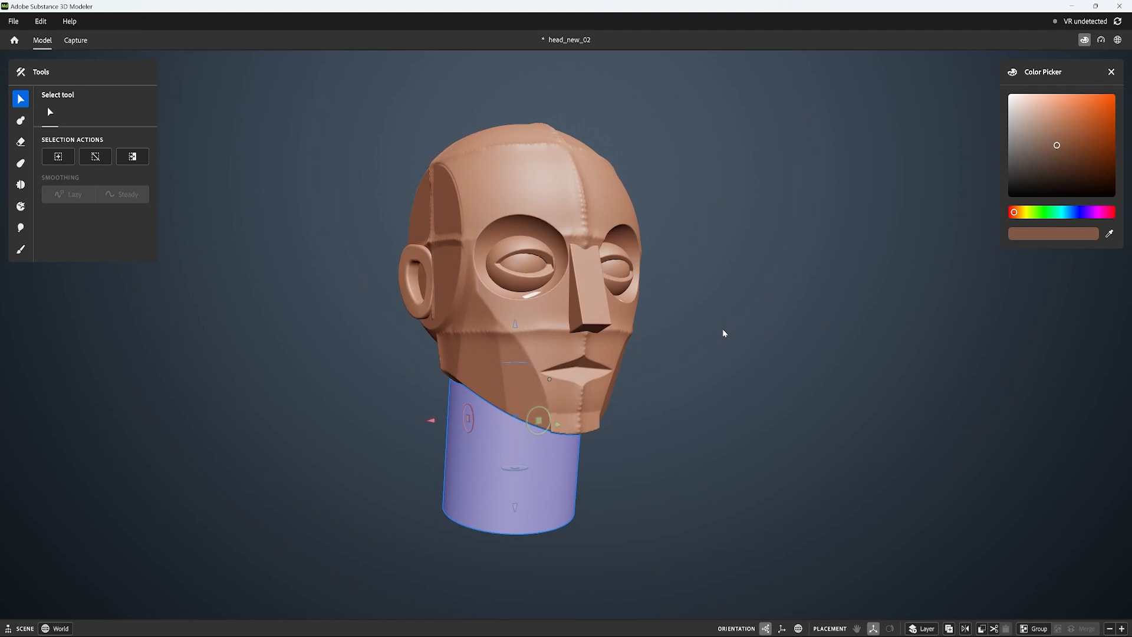
{"action": "left_click", "coordinate": [555, 320], "text": "shift"}
{"action": "left_click", "coordinate": [590, 289], "text": "shift"}
{"action": "left_click", "coordinate": [518, 265], "text": "shift"}
{"action": "left_click", "coordinate": [415, 280], "text": "shift"}
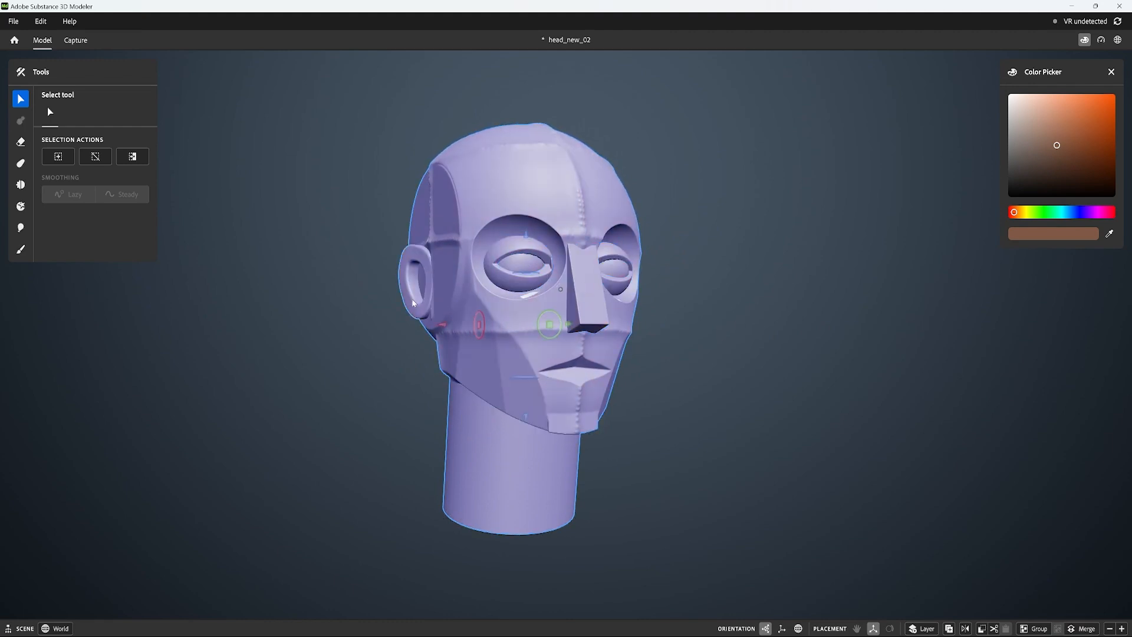
{"action": "left_click_drag", "start_coordinate": [796, 280], "coordinate": [873, 277], "text": "alt"}
{"action": "right_click", "coordinate": [618, 318]}
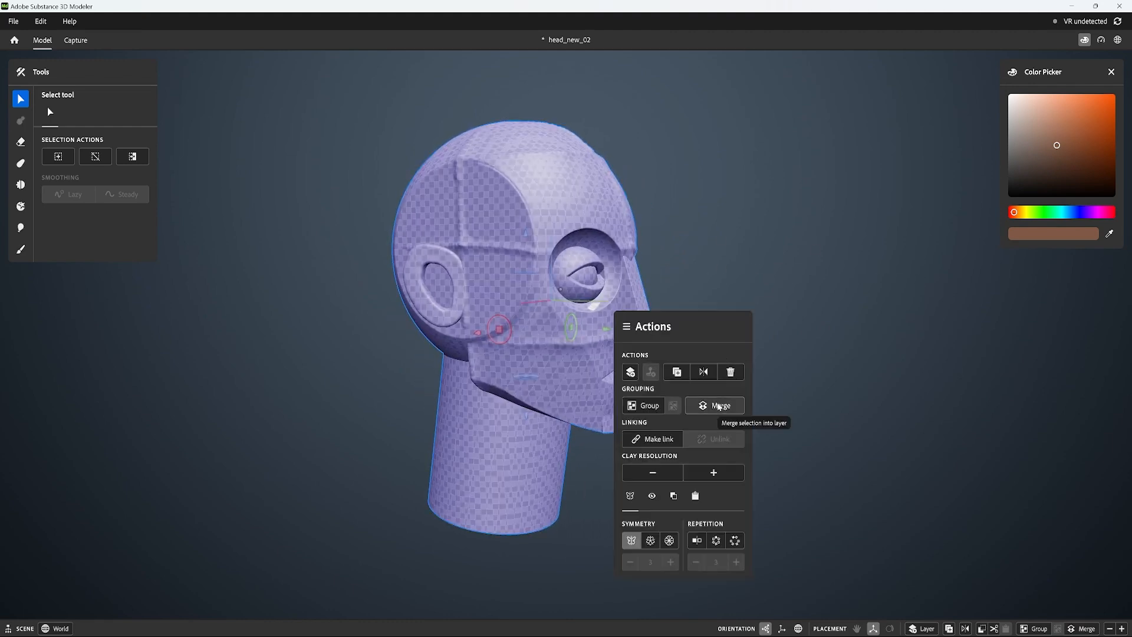
{"action": "left_click", "coordinate": [721, 400]}
{"action": "left_click_drag", "start_coordinate": [836, 321], "coordinate": [803, 313], "text": "alt"}
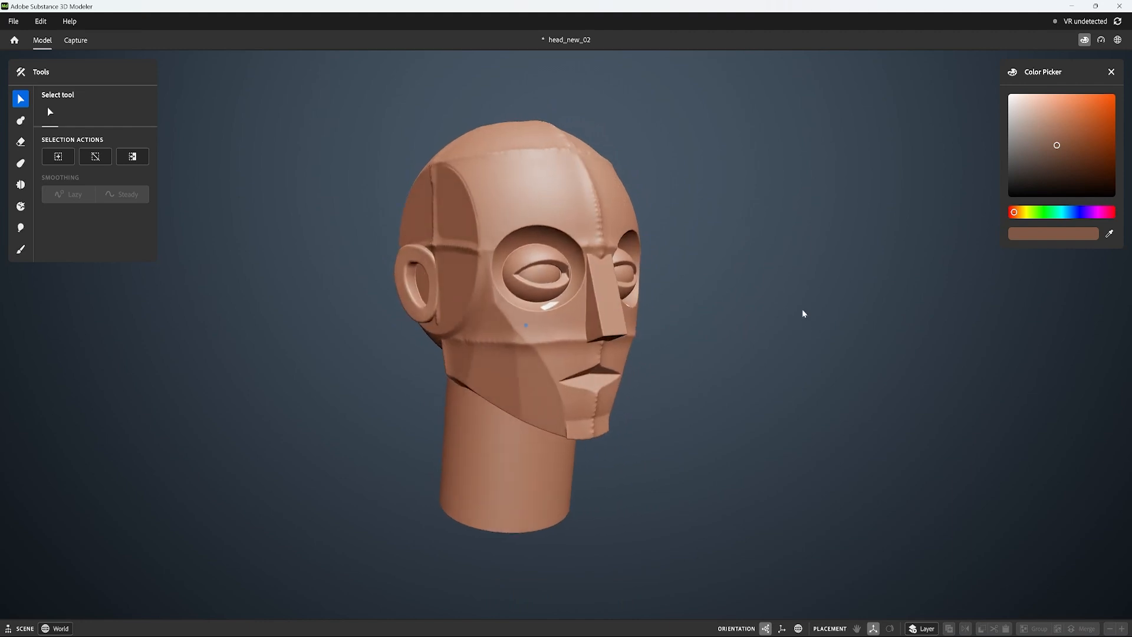
Decrease the clay resolution of the merged head
{"action": "left_click", "coordinate": [21, 163]}
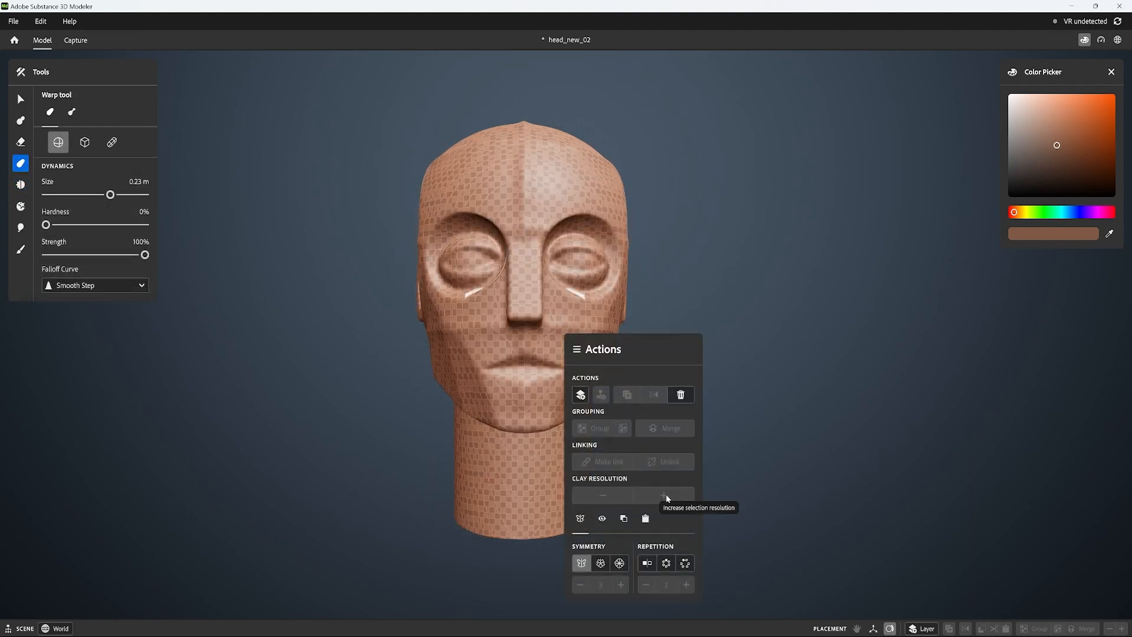
{"action": "left_click", "coordinate": [603, 496]}
{"action": "key", "text": "q"}
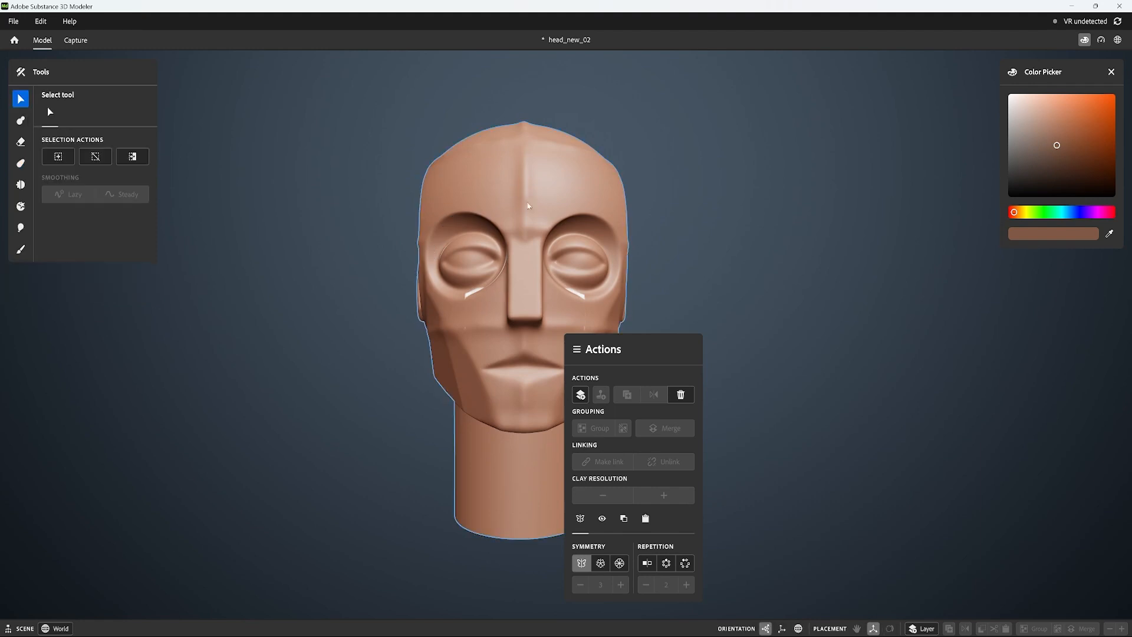
{"action": "left_click", "coordinate": [606, 286]}
{"action": "key", "text": "space"}
{"action": "left_click", "coordinate": [647, 447]}
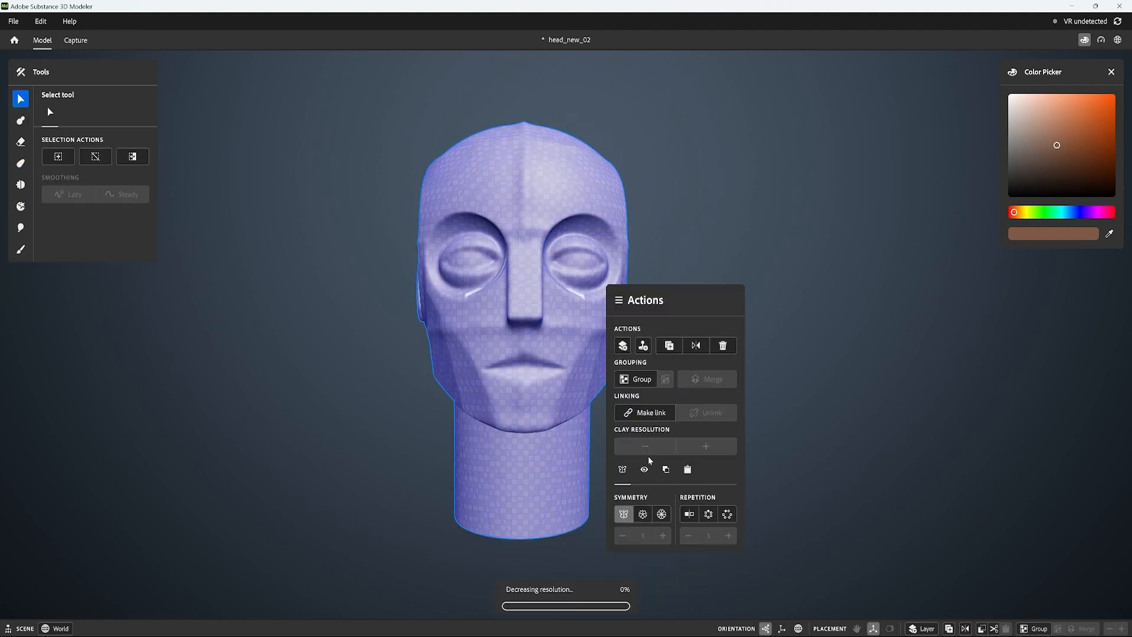
Soften the hard edges of the cheeks, eye sockets and forehead with the Smooth tool at 0.12 m size and 75% strength
{"action": "left_click", "coordinate": [23, 166]}
{"action": "left_click", "coordinate": [22, 183]}
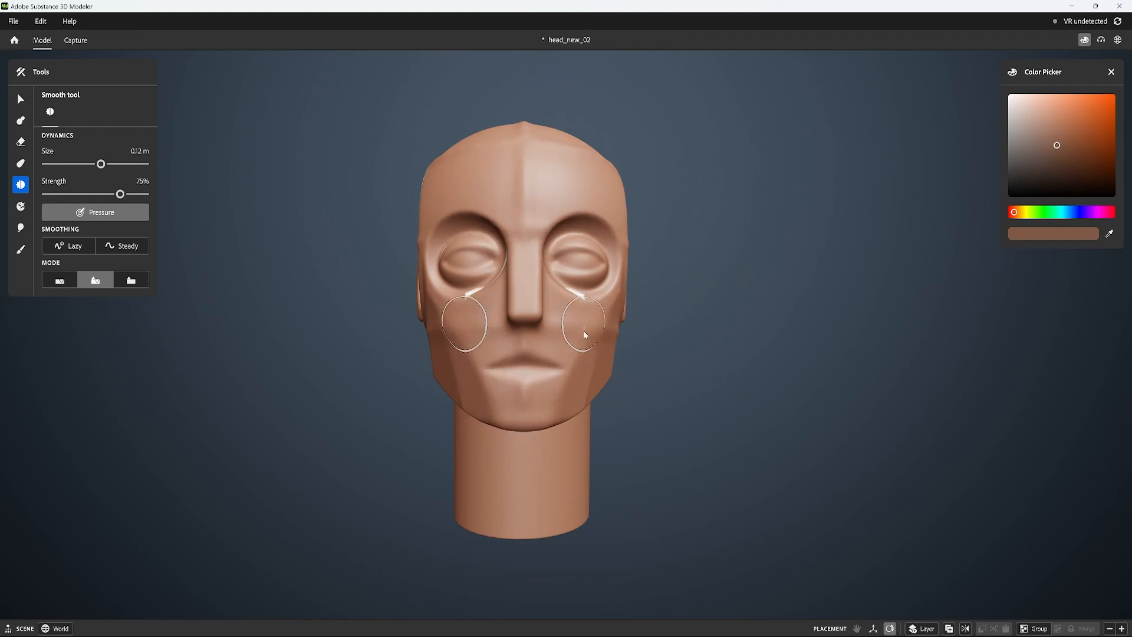
{"action": "middle_click_drag", "start_coordinate": [585, 335], "coordinate": [571, 242]}
{"action": "middle_click_drag", "start_coordinate": [560, 379], "coordinate": [511, 177]}
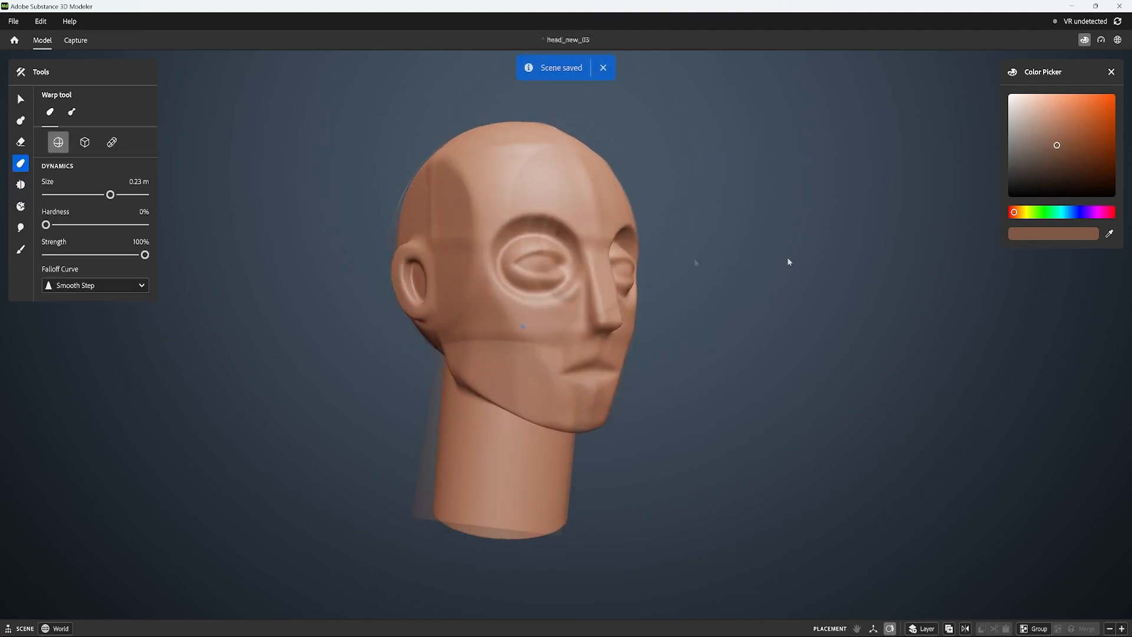
Reshape the nose, mouth and jaw with the Warp tool, going from 0.23 m down to 0.12 m size at 100% strength
{"action": "mouse_move", "coordinate": [788, 258]}
{"action": "left_mouse_down", "text": "alt"}
{"action": "mouse_move", "coordinate": [748, 266]}
{"action": "mouse_move", "coordinate": [778, 262]}
{"action": "left_mouse_up", "text": "alt"}
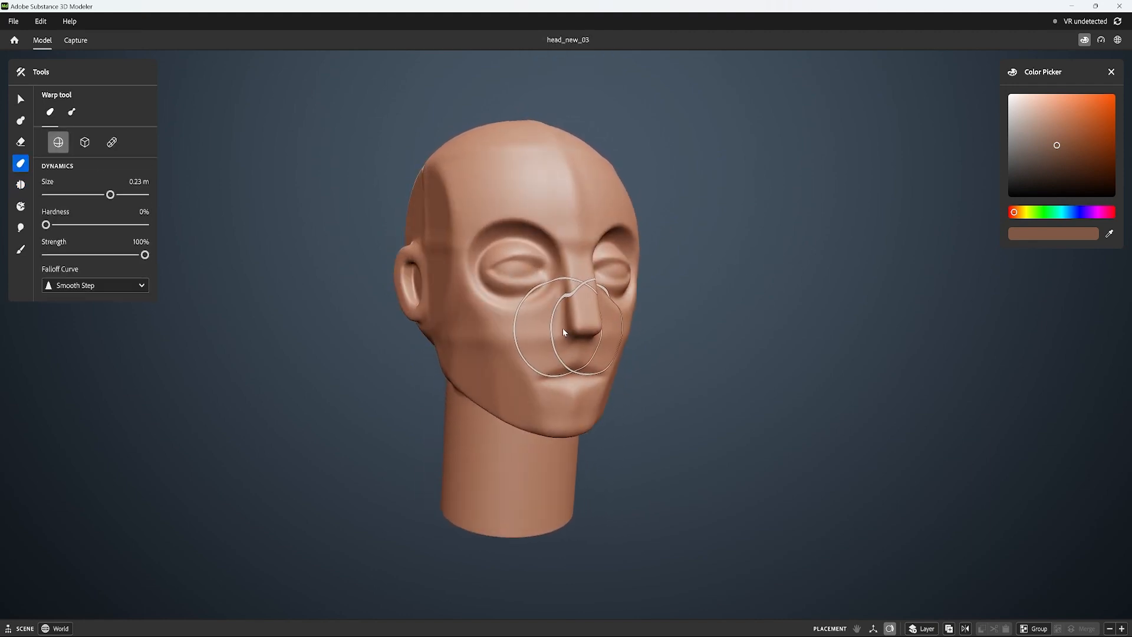
{"action": "left_click", "coordinate": [562, 329]}
{"action": "left_click_drag", "start_coordinate": [560, 327], "coordinate": [750, 313], "text": "alt"}
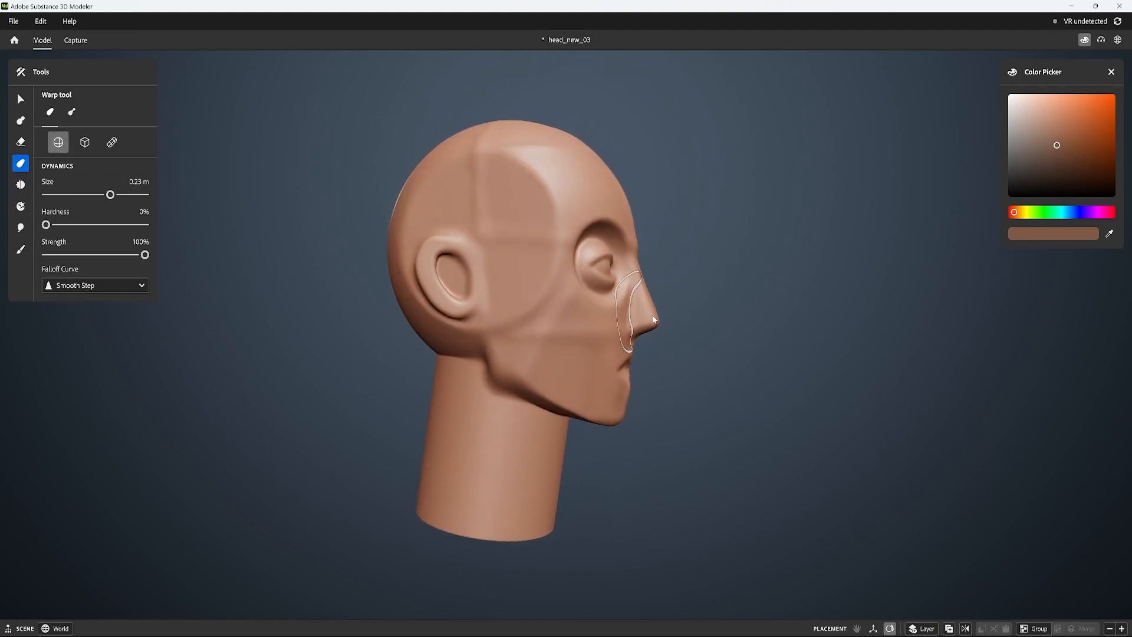
{"action": "left_click_drag", "start_coordinate": [621, 327], "coordinate": [542, 348], "text": "alt"}
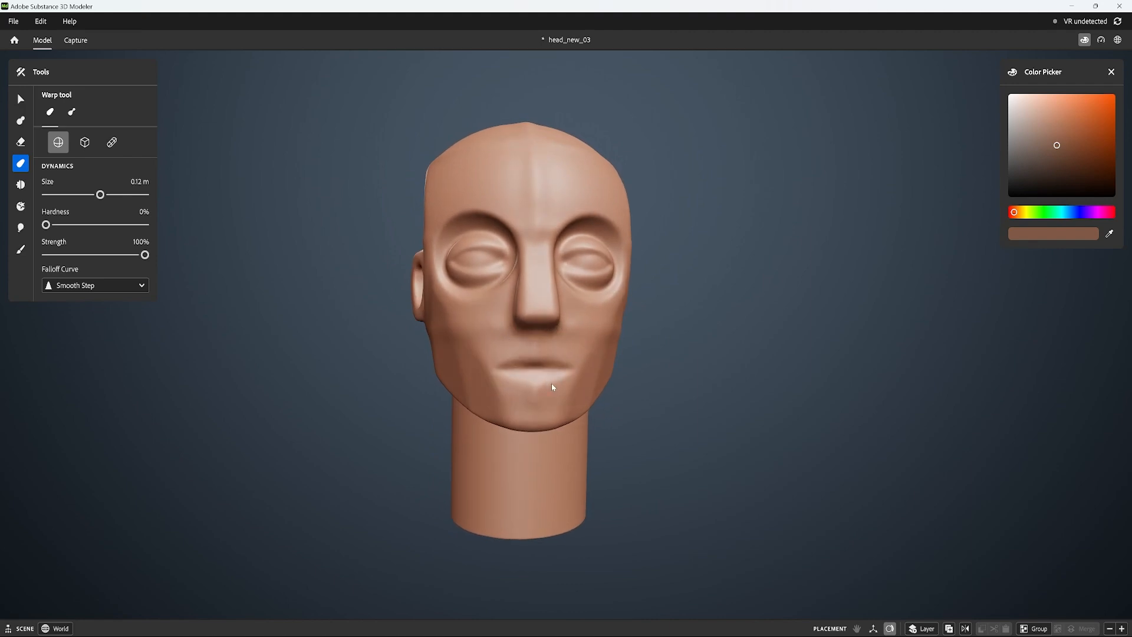
{"action": "left_click_drag", "start_coordinate": [553, 387], "coordinate": [690, 320], "text": "alt"}
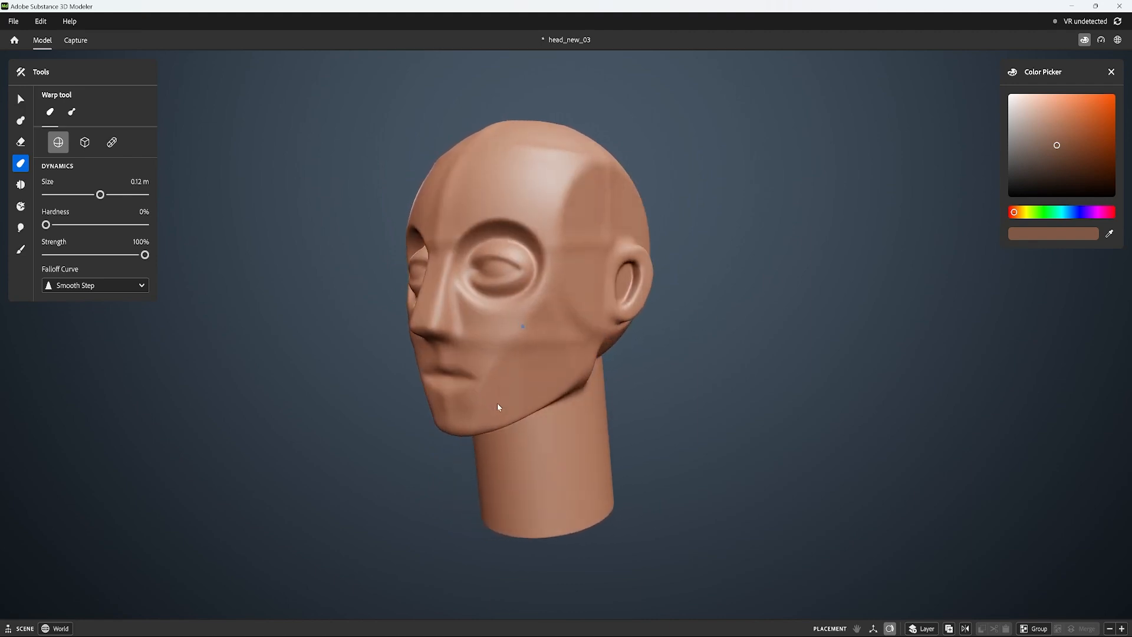
{"action": "left_click_drag", "start_coordinate": [497, 403], "coordinate": [547, 377], "text": "alt"}
Smooth the cheeks and eye corners at 0.12 m size, and refine the nose bridge and tip with the Warp tool
{"action": "key", "text": "5"}
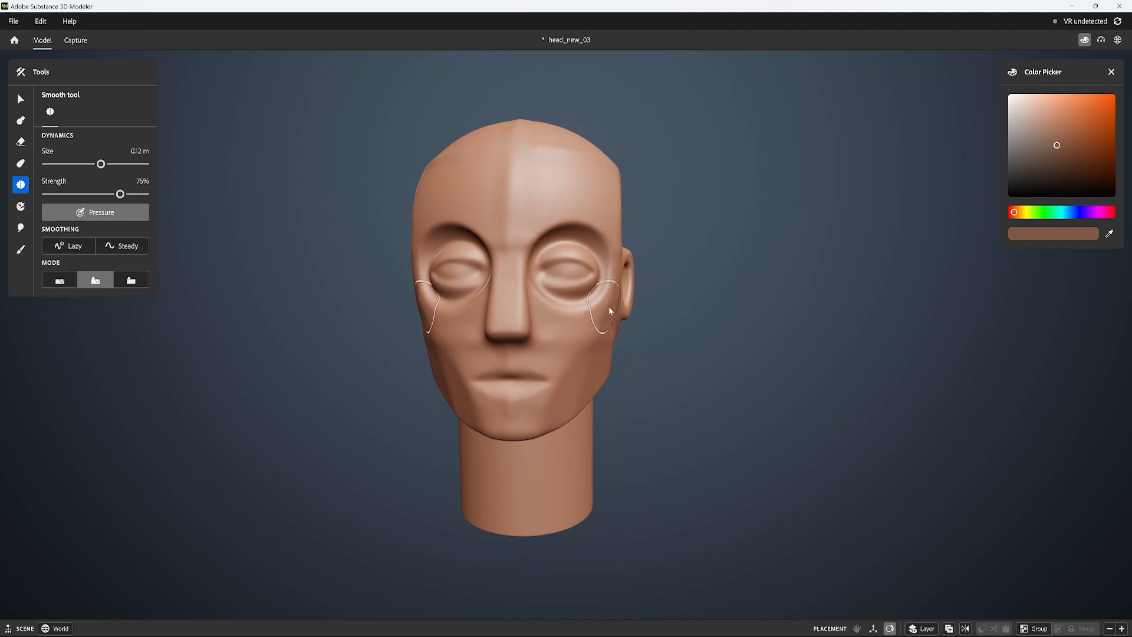
{"action": "mouse_move", "coordinate": [609, 308]}
{"action": "left_mouse_down"}
{"action": "mouse_move", "coordinate": [574, 308]}
{"action": "mouse_move", "coordinate": [595, 247]}
{"action": "mouse_move", "coordinate": [535, 272]}
{"action": "left_mouse_up"}
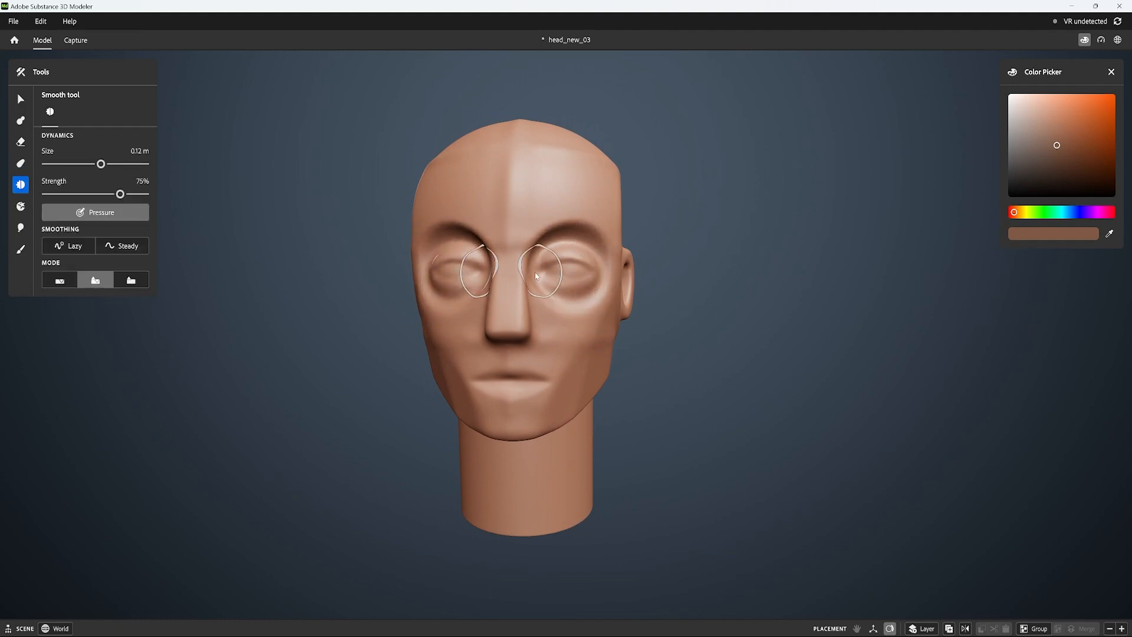
{"action": "key", "text": "4"}
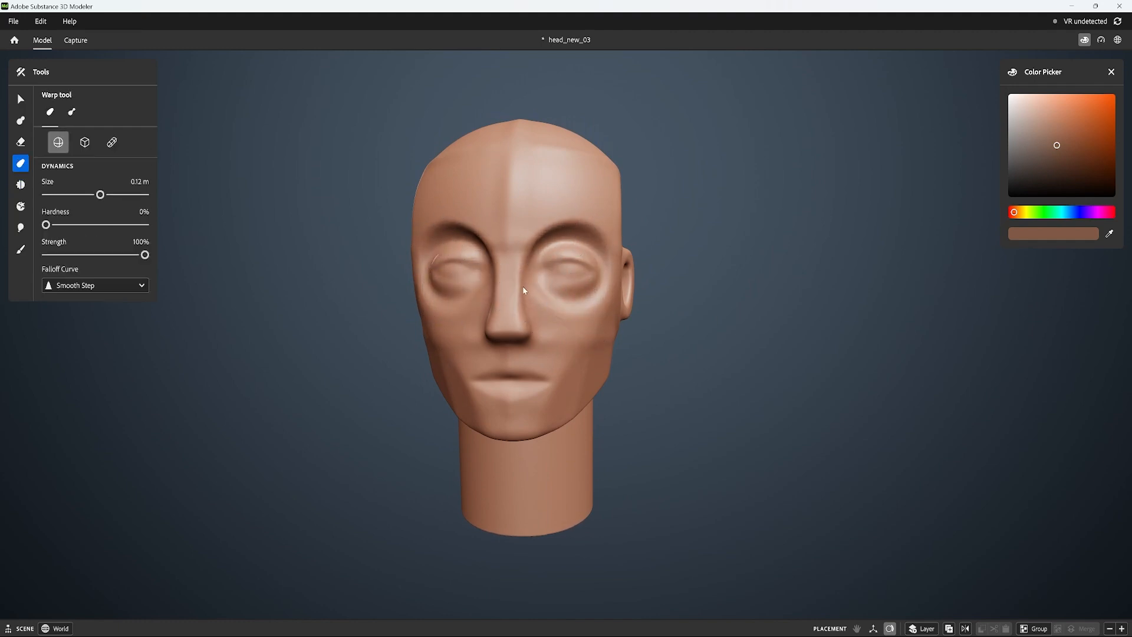
{"action": "mouse_move", "coordinate": [526, 261]}
{"action": "left_mouse_down", "text": "alt"}
{"action": "mouse_move", "coordinate": [744, 272]}
{"action": "mouse_move", "coordinate": [571, 332]}
{"action": "left_mouse_up", "text": "alt"}
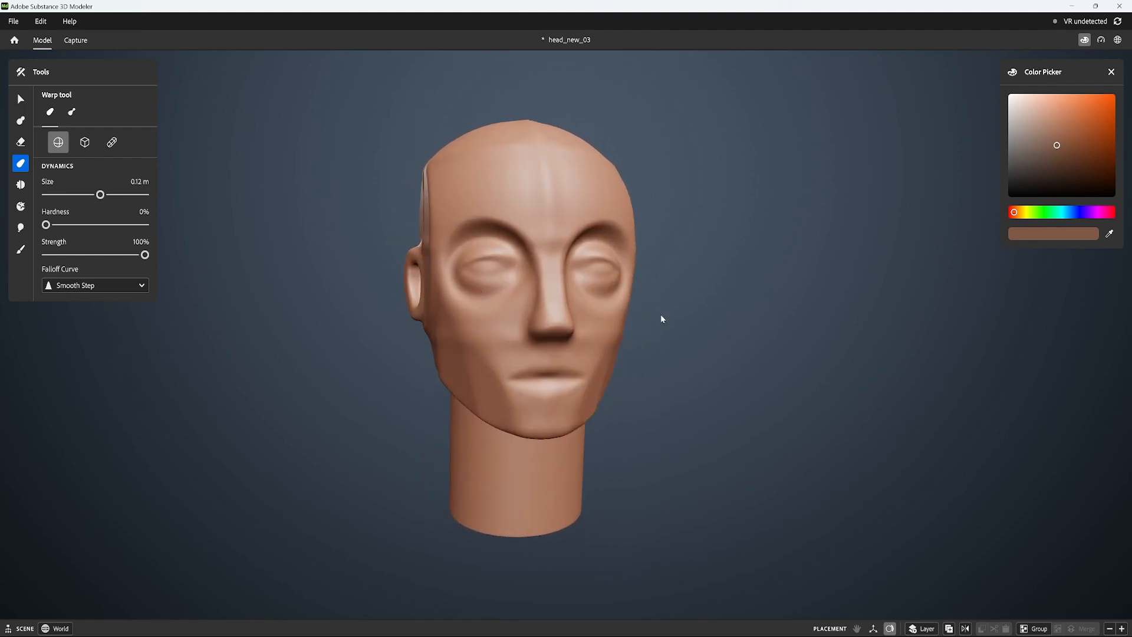
{"action": "mouse_move", "coordinate": [662, 316]}
{"action": "left_mouse_down", "text": "alt"}
{"action": "mouse_move", "coordinate": [553, 323]}
{"action": "mouse_move", "coordinate": [652, 321]}
{"action": "left_mouse_up", "text": "alt"}
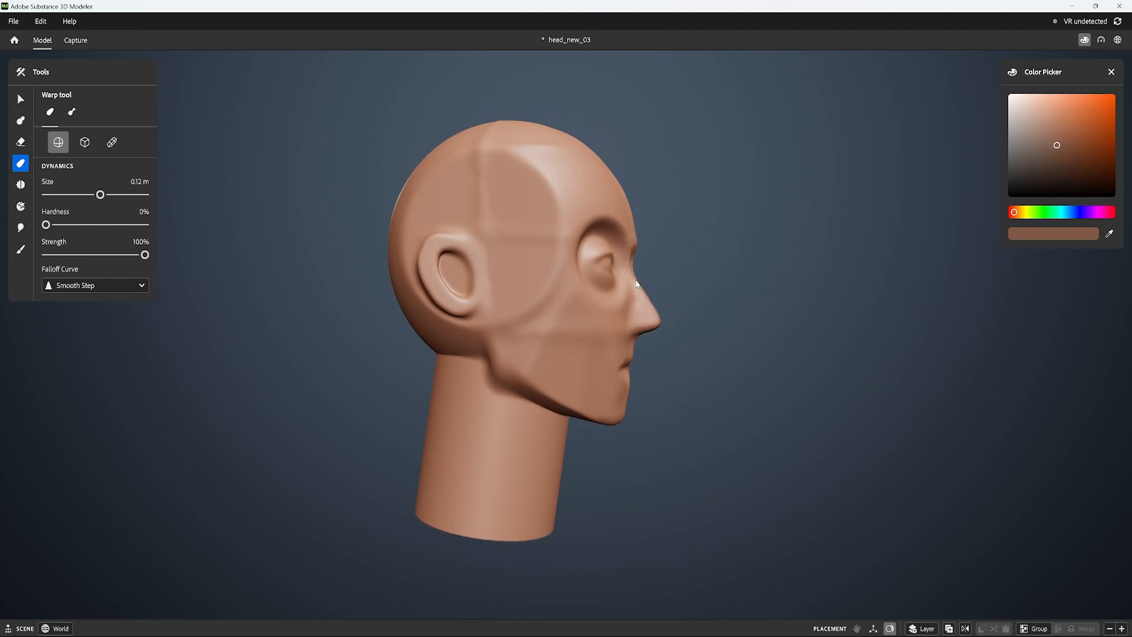
{"action": "mouse_move", "coordinate": [636, 284]}
{"action": "left_mouse_down", "text": "alt"}
{"action": "mouse_move", "coordinate": [505, 287]}
{"action": "mouse_move", "coordinate": [481, 247]}
{"action": "mouse_move", "coordinate": [468, 250]}
{"action": "mouse_move", "coordinate": [609, 303]}
{"action": "left_mouse_up", "text": "alt"}
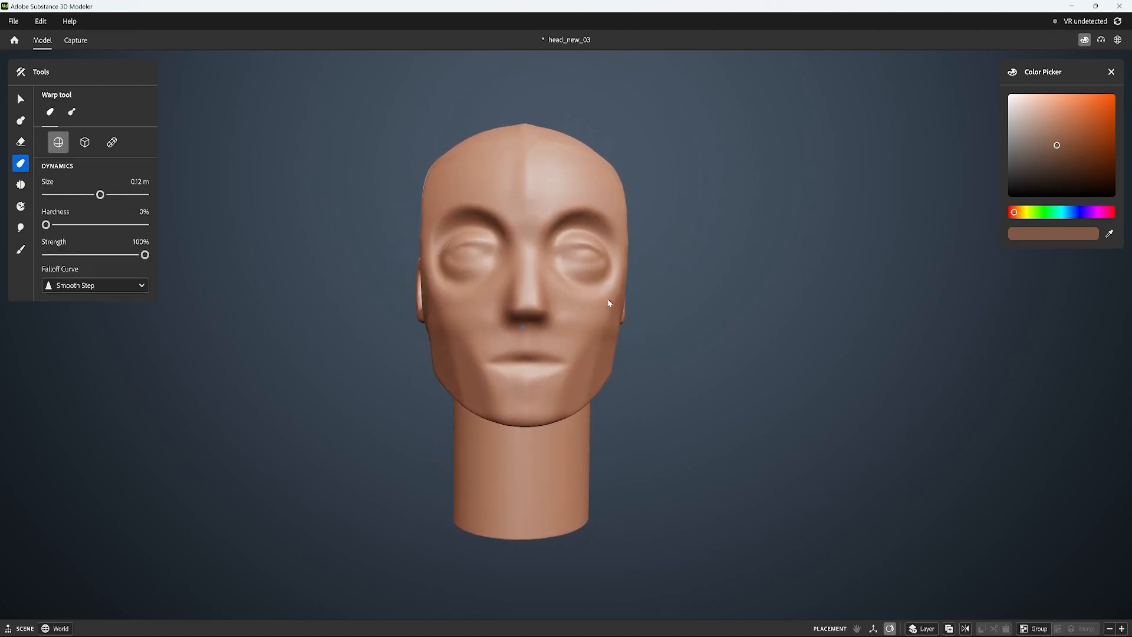
Smooth the skull, face and jaw into rounded forms with the Smooth tool at 0.14 m size and 100% strength
{"action": "left_click_drag", "start_coordinate": [667, 229], "coordinate": [455, 304], "text": "alt"}
{"action": "key", "text": "shift"}
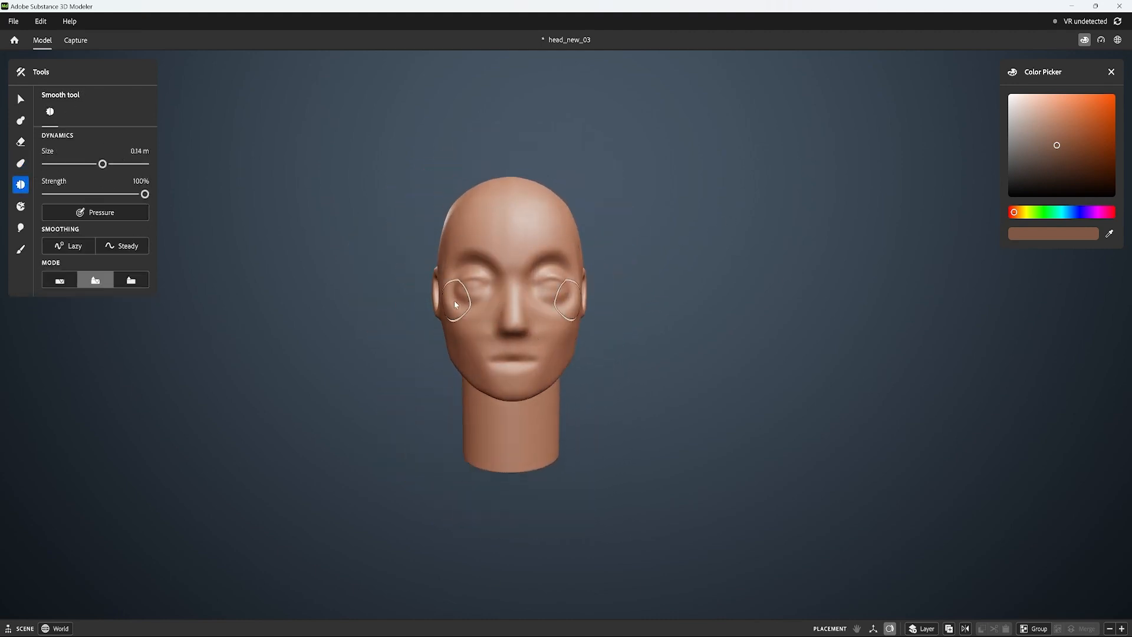
{"action": "left_click_drag", "start_coordinate": [613, 235], "coordinate": [590, 241], "text": "alt"}
{"action": "mouse_move", "coordinate": [660, 250]}
{"action": "left_mouse_down", "text": "alt"}
{"action": "mouse_move", "coordinate": [710, 246]}
{"action": "mouse_move", "coordinate": [643, 253]}
{"action": "left_mouse_up", "text": "alt"}
{"action": "right_click_drag", "start_coordinate": [642, 254], "coordinate": [643, 325], "text": "alt"}
{"action": "left_click_drag", "start_coordinate": [643, 326], "coordinate": [559, 307], "text": "alt"}
Smooth the brow area and ears at 0.14 m size and 100% strength, and save the project
{"action": "key", "text": "6"}
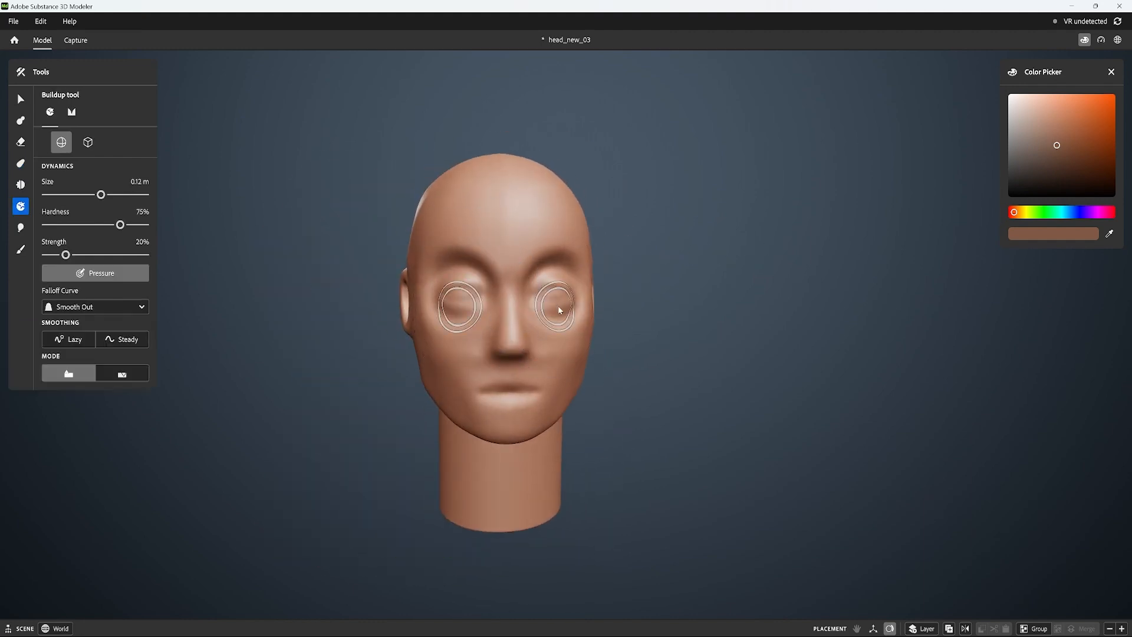
{"action": "left_click", "coordinate": [21, 163]}
{"action": "scroll", "coordinate": [557, 266], "scroll_direction": "down", "scroll_amount": 5}
{"action": "left_click_drag", "start_coordinate": [602, 257], "coordinate": [570, 263], "text": "alt"}
{"action": "key", "text": "5"}
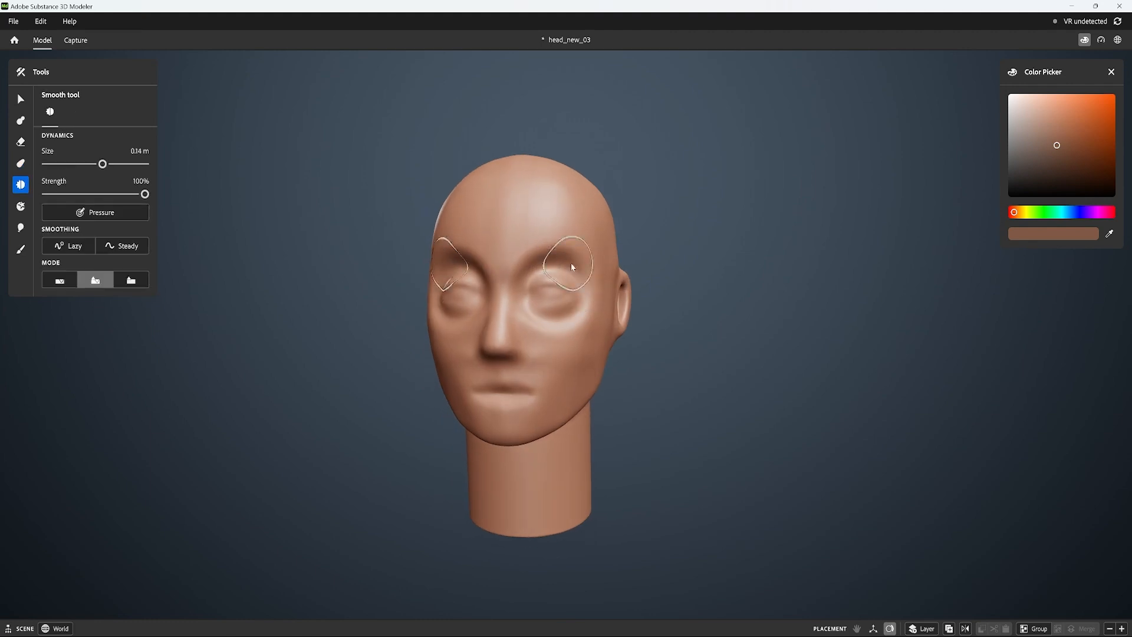
{"action": "left_click_drag", "start_coordinate": [696, 232], "coordinate": [648, 242], "text": "alt"}
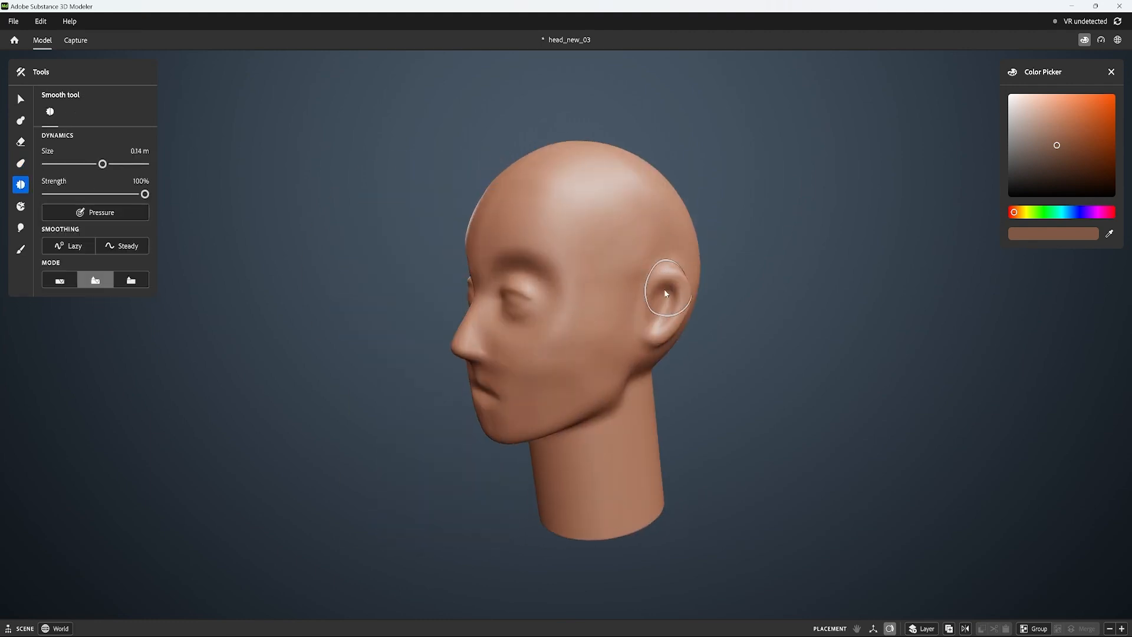
{"action": "left_click_drag", "start_coordinate": [664, 289], "coordinate": [524, 313], "text": "alt"}
{"action": "left_click_drag", "start_coordinate": [648, 259], "coordinate": [694, 235], "text": "alt"}
{"action": "key", "text": "ctrl+s"}
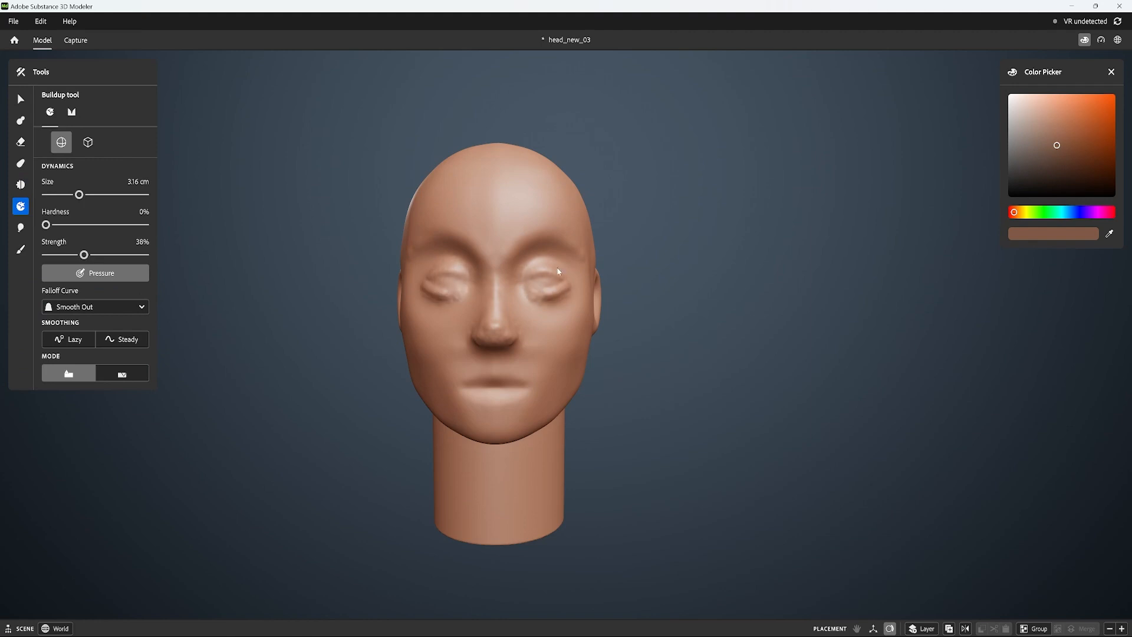
Soften the built-up clay on the upper and lower eyelids
{"action": "left_click_drag", "start_coordinate": [565, 290], "coordinate": [534, 259], "text": "shift"}
{"action": "mouse_move", "coordinate": [548, 300]}
{"action": "left_mouse_down", "text": "shift"}
{"action": "mouse_move", "coordinate": [501, 336]}
{"action": "mouse_move", "coordinate": [514, 315]}
{"action": "mouse_move", "coordinate": [563, 315]}
{"action": "left_mouse_up", "text": "shift"}
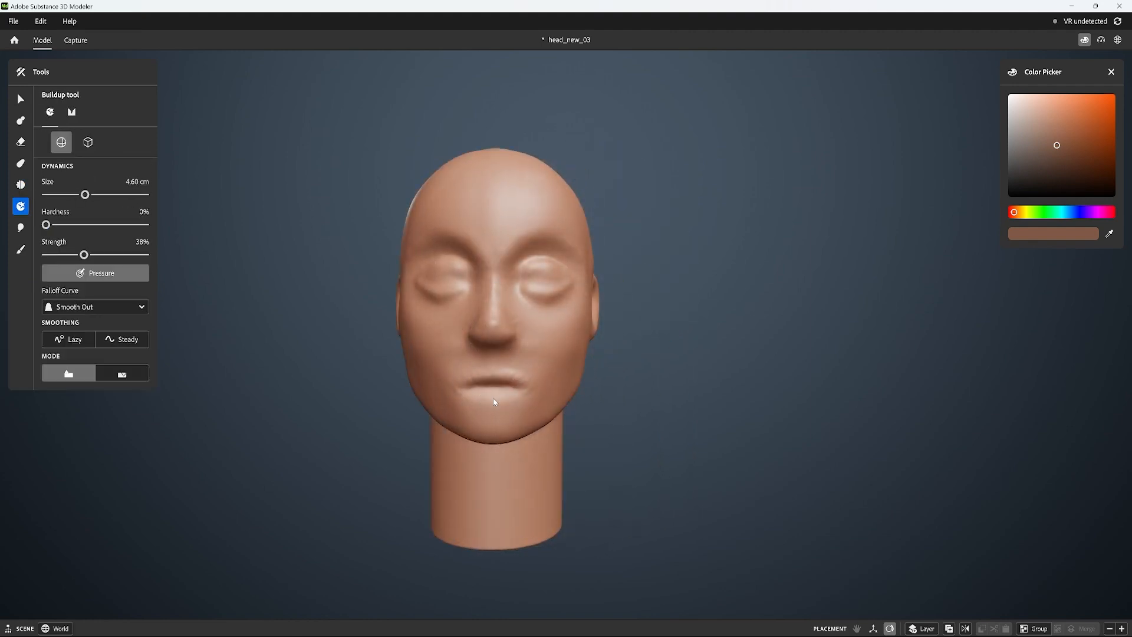
Build up and soften the upper and lower lips with the Buildup tool at 4.60 cm size and 38% strength
{"action": "left_click_drag", "start_coordinate": [627, 358], "coordinate": [569, 369], "text": "alt"}
{"action": "left_click_drag", "start_coordinate": [497, 386], "coordinate": [514, 384], "text": "shift"}
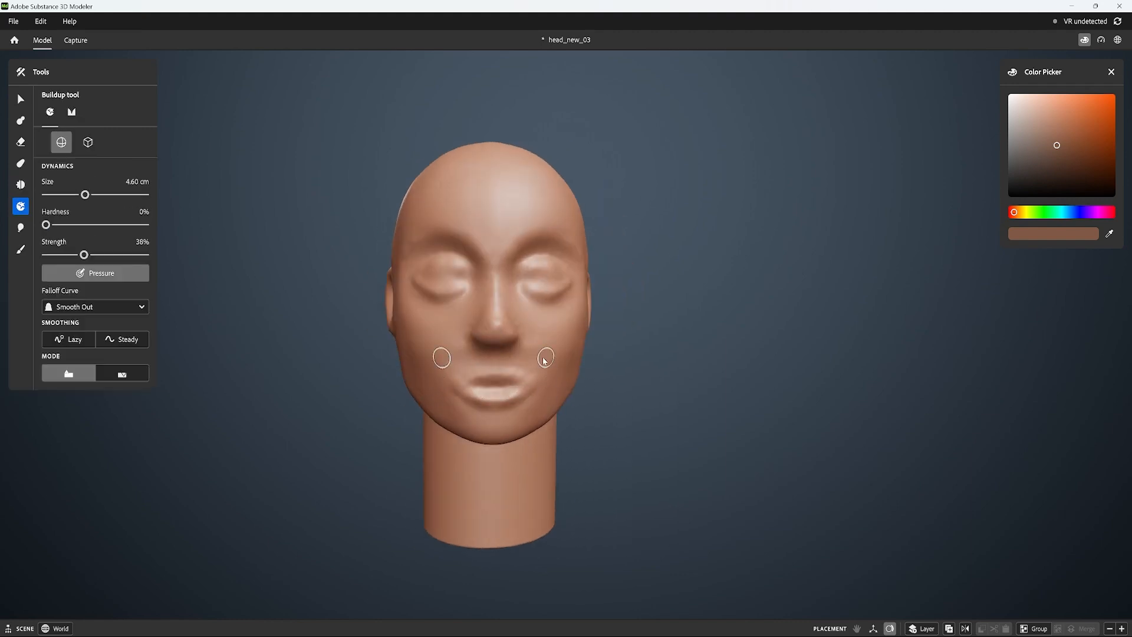
{"action": "left_click_drag", "start_coordinate": [592, 378], "coordinate": [525, 385], "text": "alt"}
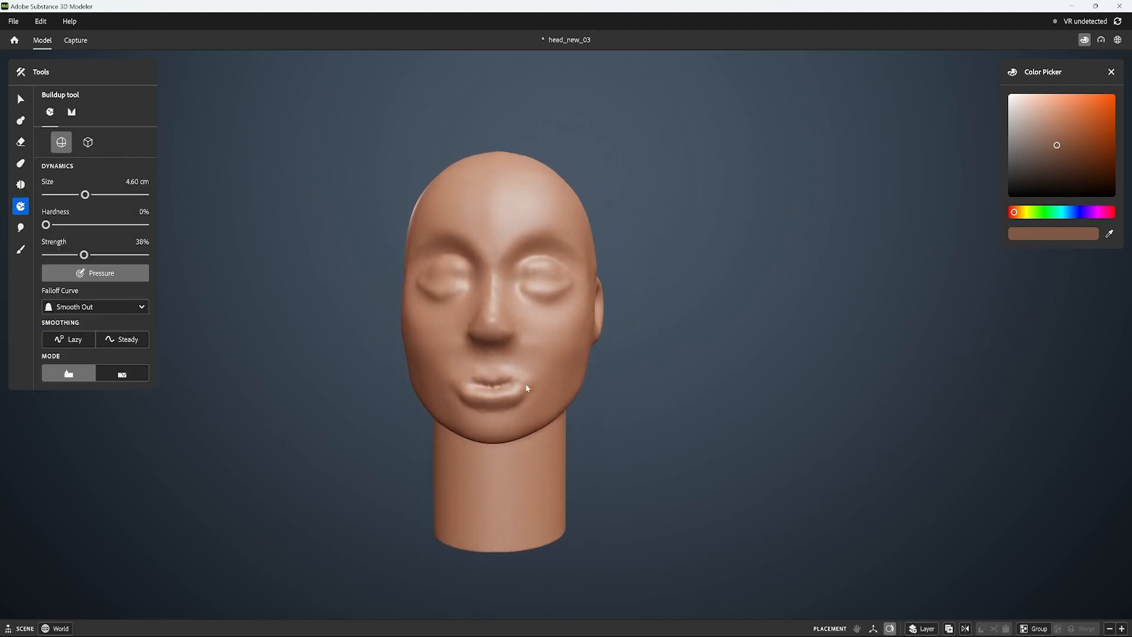
Lower the Buildup strength to 22% and carve clay away beside the nose and around the mouth at 4.60 cm size
{"action": "left_click_drag", "start_coordinate": [580, 358], "coordinate": [614, 354], "text": "alt"}
{"action": "left_click_drag", "start_coordinate": [84, 255], "coordinate": [68, 254]}
{"action": "left_click_drag", "start_coordinate": [721, 243], "coordinate": [679, 251], "text": "alt"}
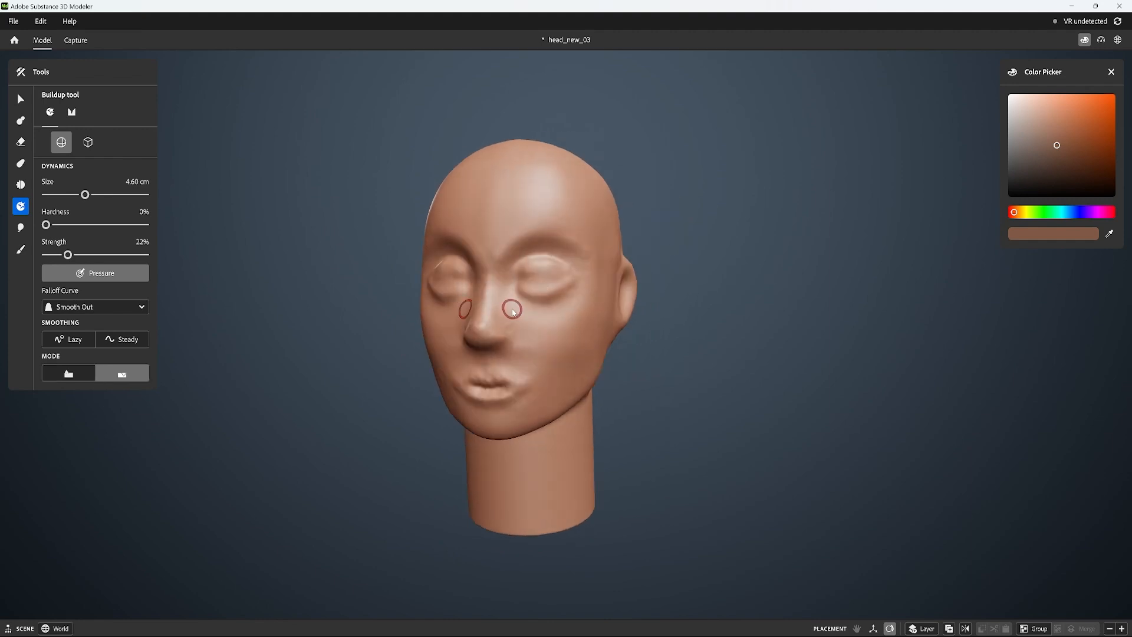
{"action": "left_click_drag", "start_coordinate": [522, 314], "coordinate": [589, 332], "text": "alt"}
{"action": "mouse_move", "coordinate": [503, 385]}
{"action": "left_mouse_down", "text": "ctrl"}
{"action": "mouse_move", "coordinate": [593, 305]}
{"action": "mouse_move", "coordinate": [561, 325]}
{"action": "mouse_move", "coordinate": [569, 314]}
{"action": "left_mouse_up", "text": "ctrl"}
{"action": "left_click_drag", "start_coordinate": [584, 318], "coordinate": [628, 301], "text": "alt"}
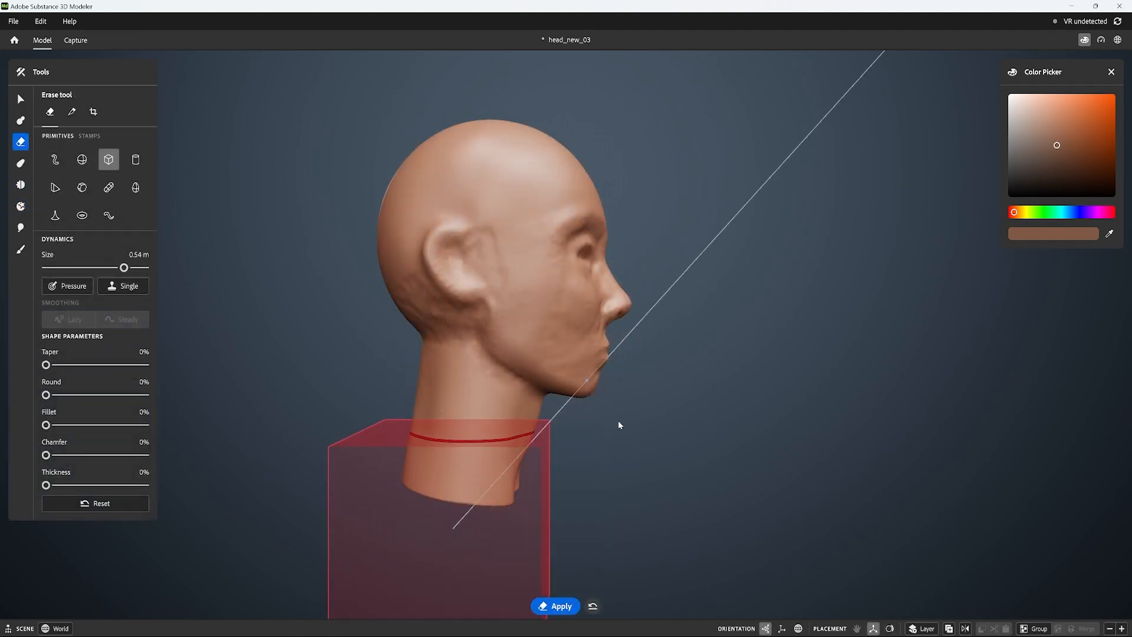
Erase the base of the neck with a cube of 0.62 m size, positioned so that it cuts the neck shorter
{"action": "right_click_drag", "start_coordinate": [618, 421], "coordinate": [638, 414], "text": "ctrl"}
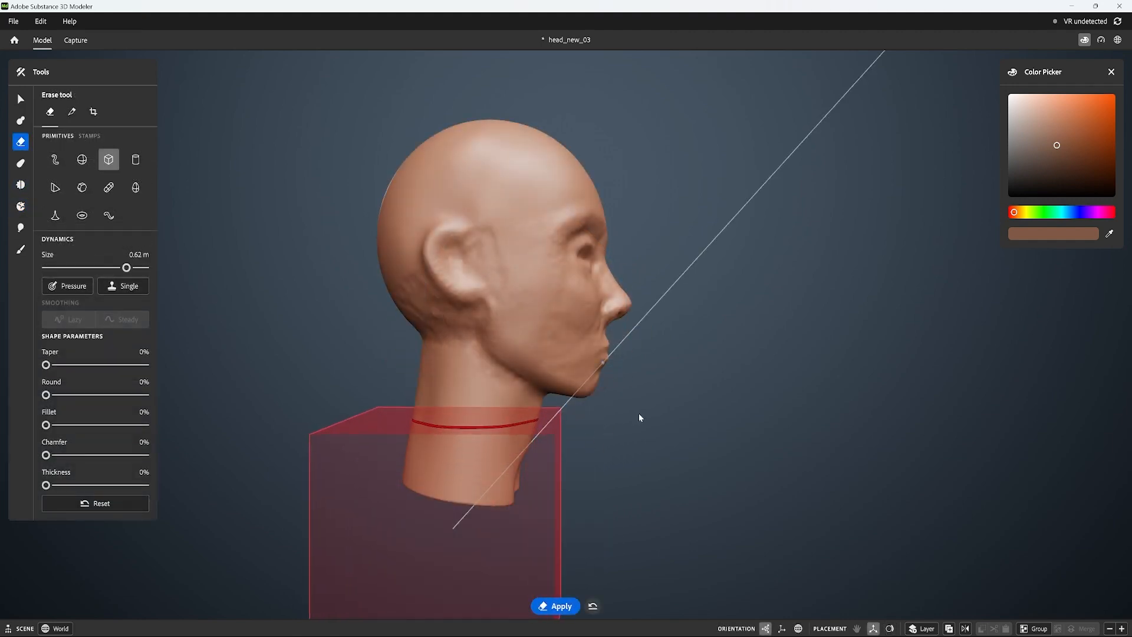
{"action": "left_click_drag", "start_coordinate": [601, 427], "coordinate": [678, 394], "text": "alt"}
{"action": "middle_click_drag", "start_coordinate": [679, 395], "coordinate": [699, 341], "text": "alt"}
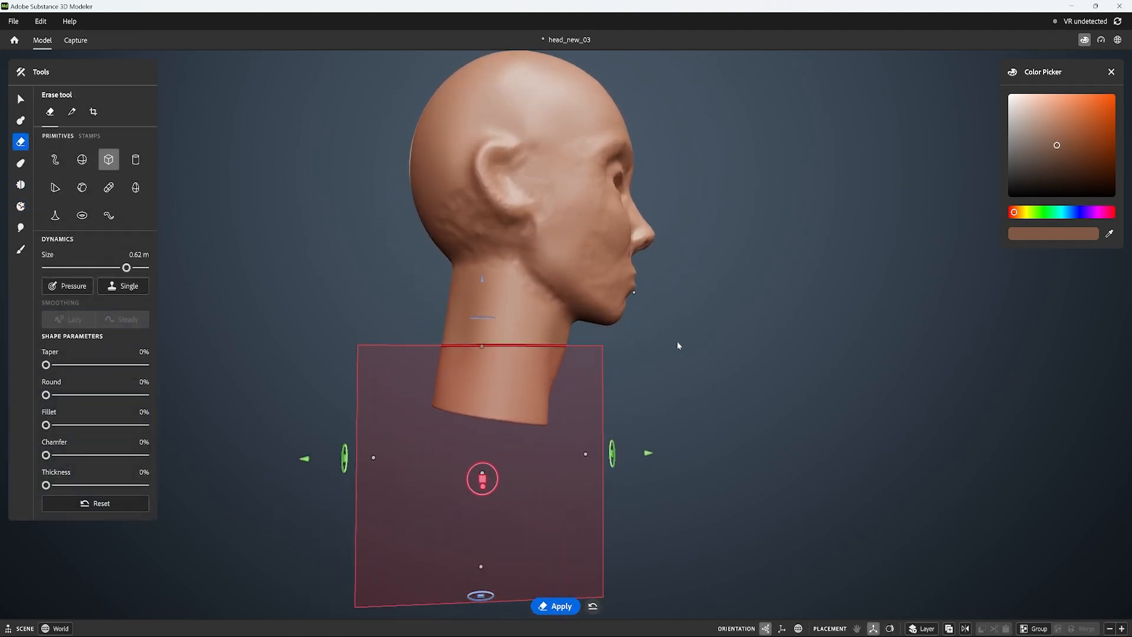
{"action": "left_click_drag", "start_coordinate": [497, 476], "coordinate": [486, 473]}
{"action": "left_click_drag", "start_coordinate": [498, 467], "coordinate": [485, 488]}
{"action": "mouse_move", "coordinate": [819, 330]}
{"action": "left_mouse_down", "text": "alt"}
{"action": "mouse_move", "coordinate": [695, 350]}
{"action": "mouse_move", "coordinate": [703, 337]}
{"action": "mouse_move", "coordinate": [660, 359]}
{"action": "mouse_move", "coordinate": [676, 350]}
{"action": "mouse_move", "coordinate": [707, 371]}
{"action": "mouse_move", "coordinate": [682, 366]}
{"action": "mouse_move", "coordinate": [701, 358]}
{"action": "left_mouse_up", "text": "alt"}
{"action": "scroll", "coordinate": [660, 360], "scroll_direction": "down", "scroll_amount": 2}
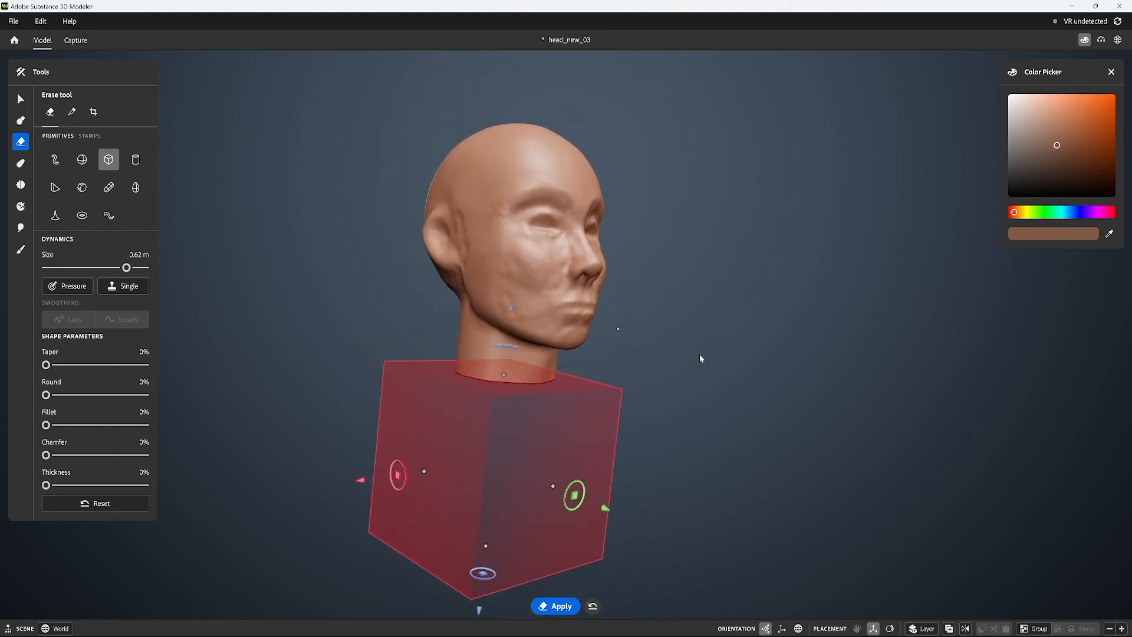
{"action": "left_click", "coordinate": [17, 101]}
{"action": "left_click", "coordinate": [762, 301]}
Reshape the cheek area beside the nose with the Warp tool at 0.14 m size and 100% strength
{"action": "middle_click_drag", "start_coordinate": [763, 301], "coordinate": [758, 363], "text": "alt"}
{"action": "scroll", "coordinate": [758, 364], "scroll_direction": "up", "scroll_amount": 4}
{"action": "left_click_drag", "start_coordinate": [758, 363], "coordinate": [695, 354], "text": "alt"}
{"action": "key", "text": "w"}
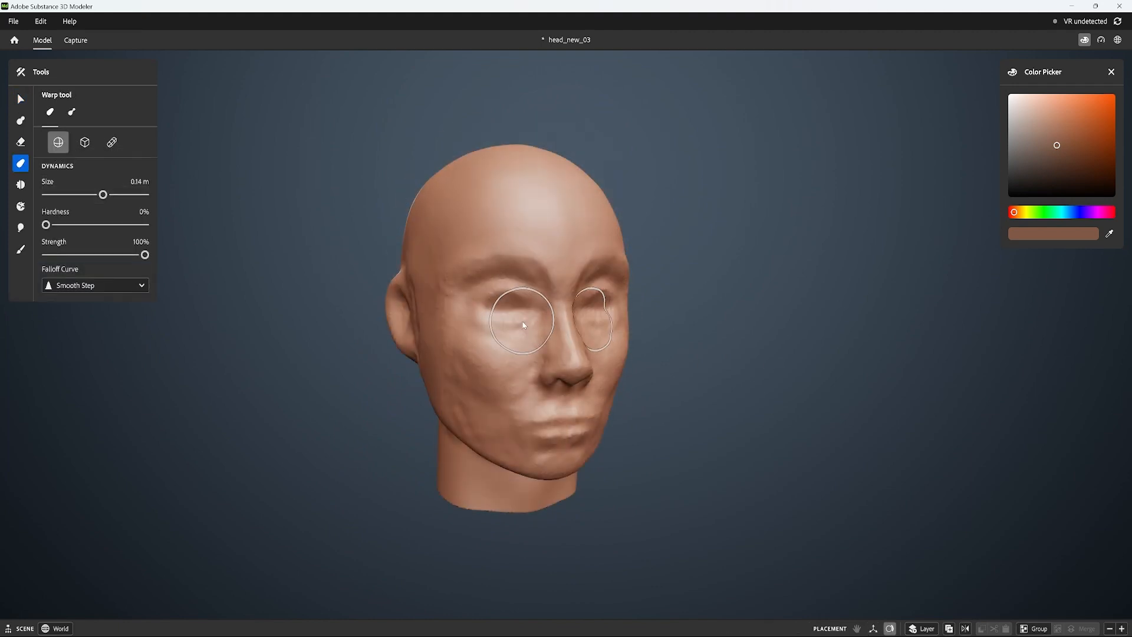
{"action": "left_click_drag", "start_coordinate": [513, 302], "coordinate": [485, 342], "text": "alt"}
{"action": "left_click_drag", "start_coordinate": [561, 316], "coordinate": [575, 319], "text": "alt"}
{"action": "left_click_drag", "start_coordinate": [537, 328], "coordinate": [529, 325]}
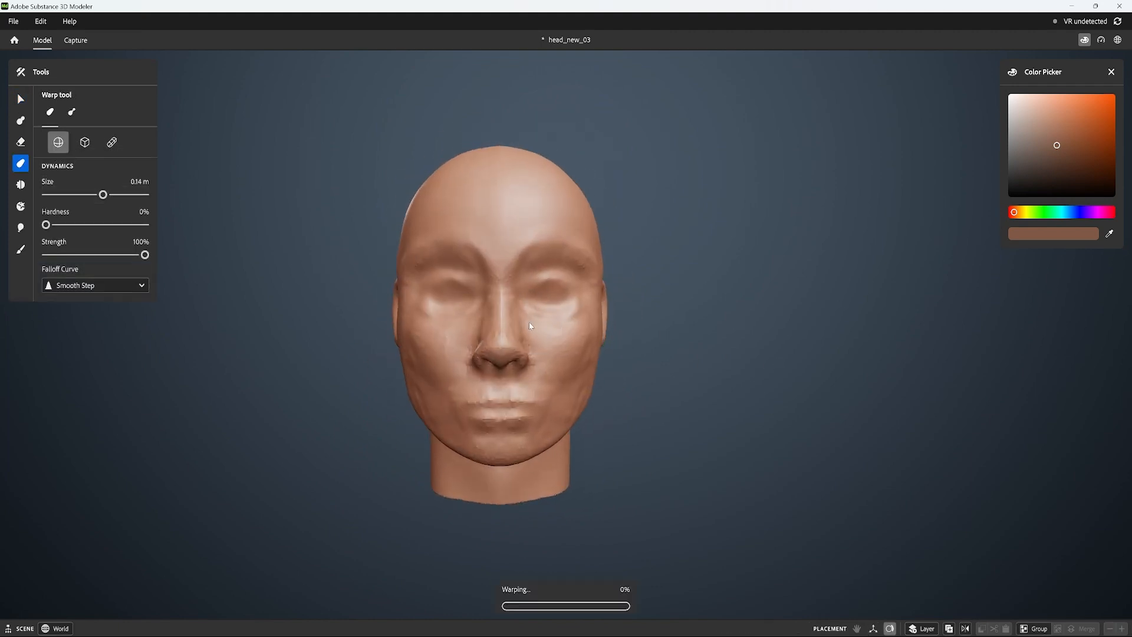
{"action": "left_click_drag", "start_coordinate": [538, 403], "coordinate": [490, 412], "text": "alt"}
Refine the cheeks and jaw into a slimmer, softer shape, alternating smoothing with warping at 0.14 m size
{"action": "key", "text": "s"}
{"action": "key", "text": "w"}
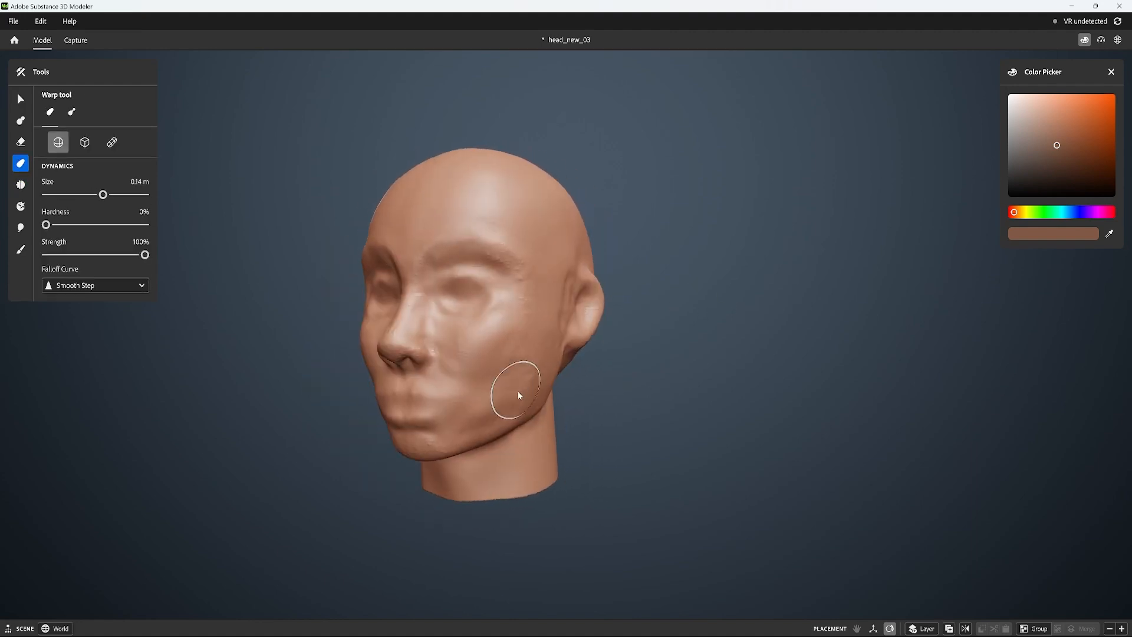
{"action": "key", "text": "s"}
{"action": "left_click_drag", "start_coordinate": [523, 367], "coordinate": [652, 356], "text": "alt"}
{"action": "key", "text": "w"}
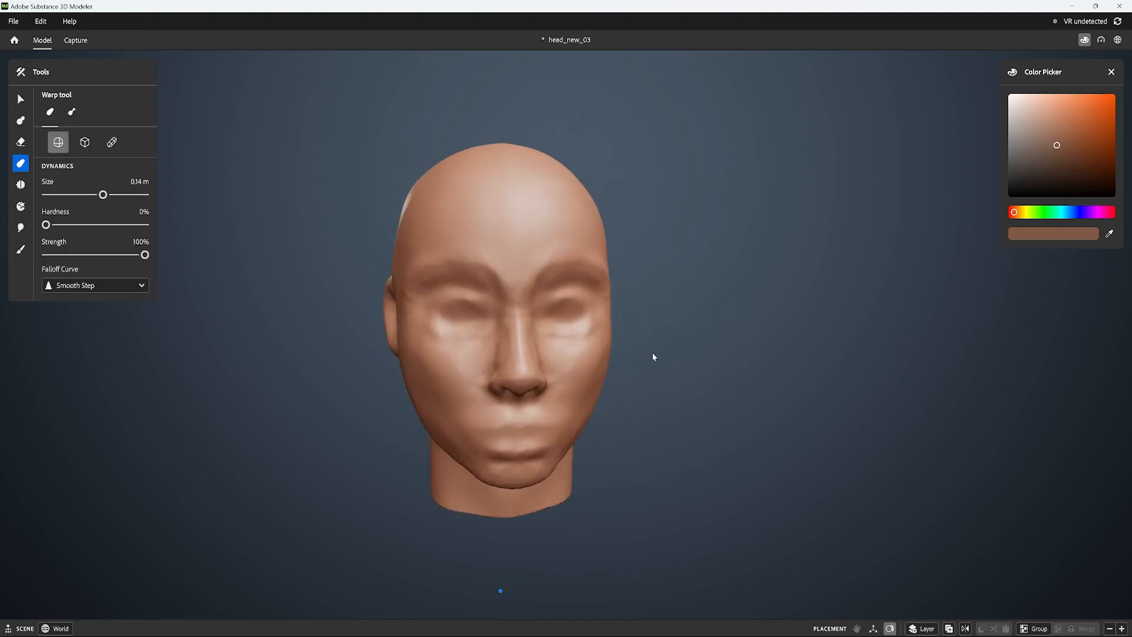
{"action": "key", "text": "s"}
{"action": "key", "text": "w"}
{"action": "mouse_move", "coordinate": [599, 311]}
{"action": "left_mouse_down", "text": "alt"}
{"action": "mouse_move", "coordinate": [506, 345]}
{"action": "mouse_move", "coordinate": [543, 353]}
{"action": "mouse_move", "coordinate": [595, 317]}
{"action": "mouse_move", "coordinate": [581, 341]}
{"action": "mouse_move", "coordinate": [589, 371]}
{"action": "mouse_move", "coordinate": [632, 377]}
{"action": "mouse_move", "coordinate": [574, 371]}
{"action": "left_mouse_up", "text": "alt"}
{"action": "key", "text": "s"}
{"action": "key", "text": "w"}
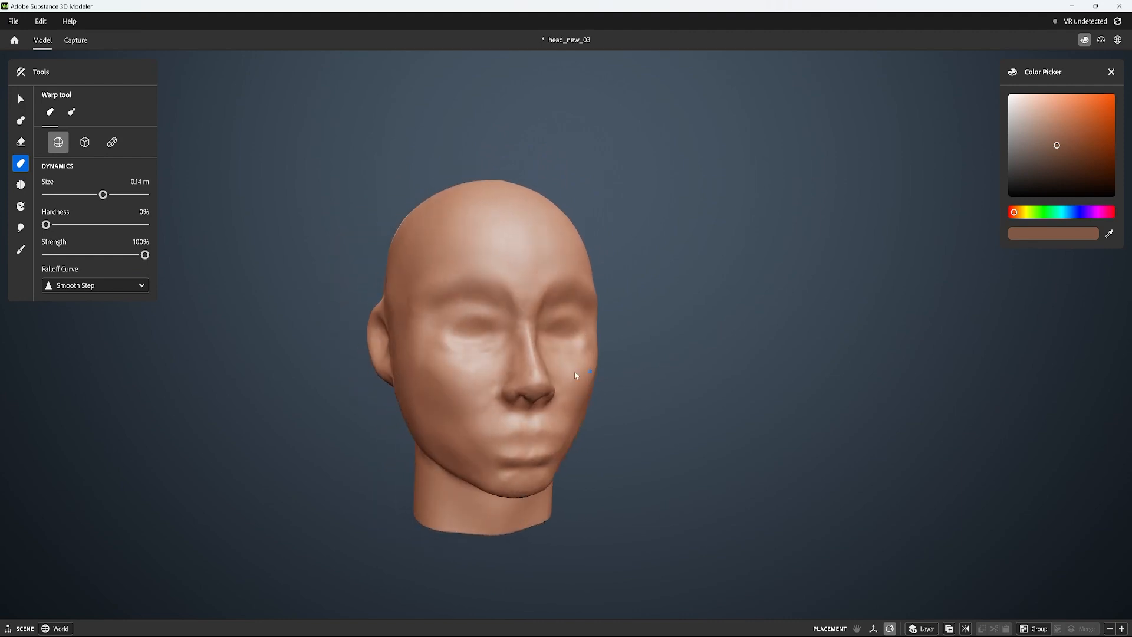
Increase the clay resolution of the head by one level
{"action": "right_click", "coordinate": [560, 371]}
{"action": "left_click", "coordinate": [647, 531]}
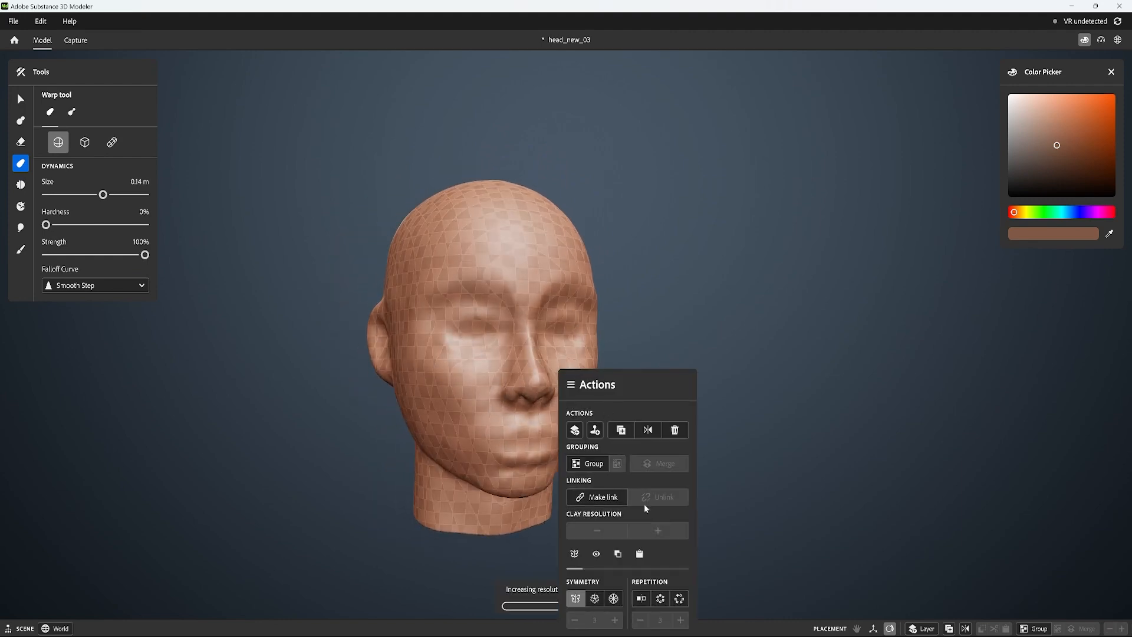
{"action": "left_click_drag", "start_coordinate": [713, 306], "coordinate": [696, 309], "text": "alt"}
{"action": "left_click", "coordinate": [712, 305]}
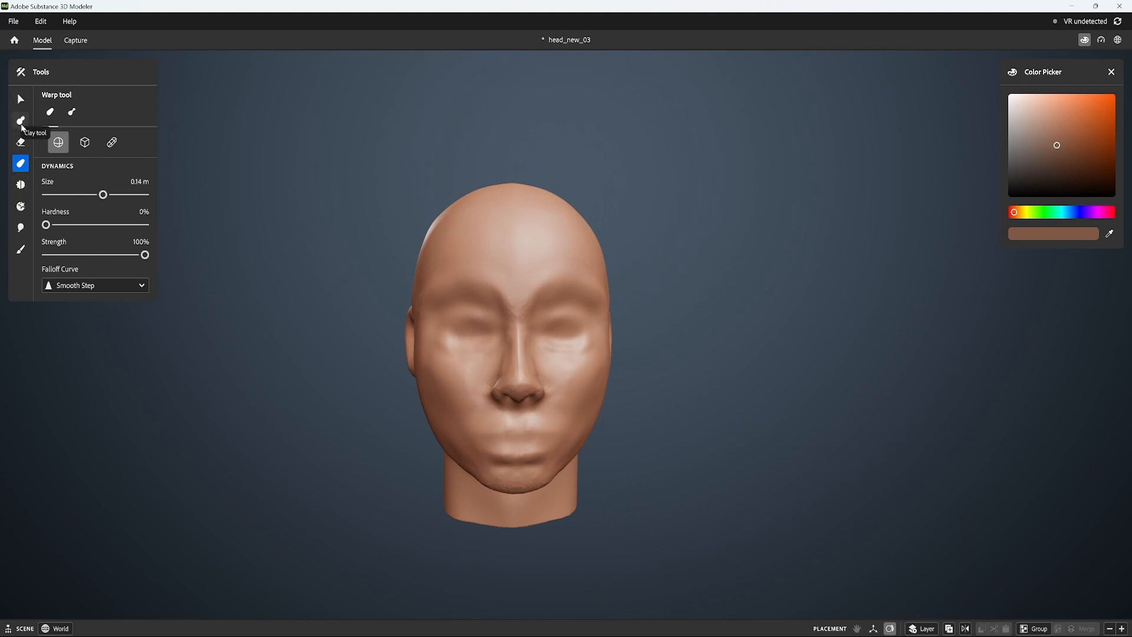
Carve around the eyes and lower cheeks with the Buildup tool at 3.58 cm size and 22% strength, and smooth the cheeks
{"action": "left_click", "coordinate": [20, 206]}
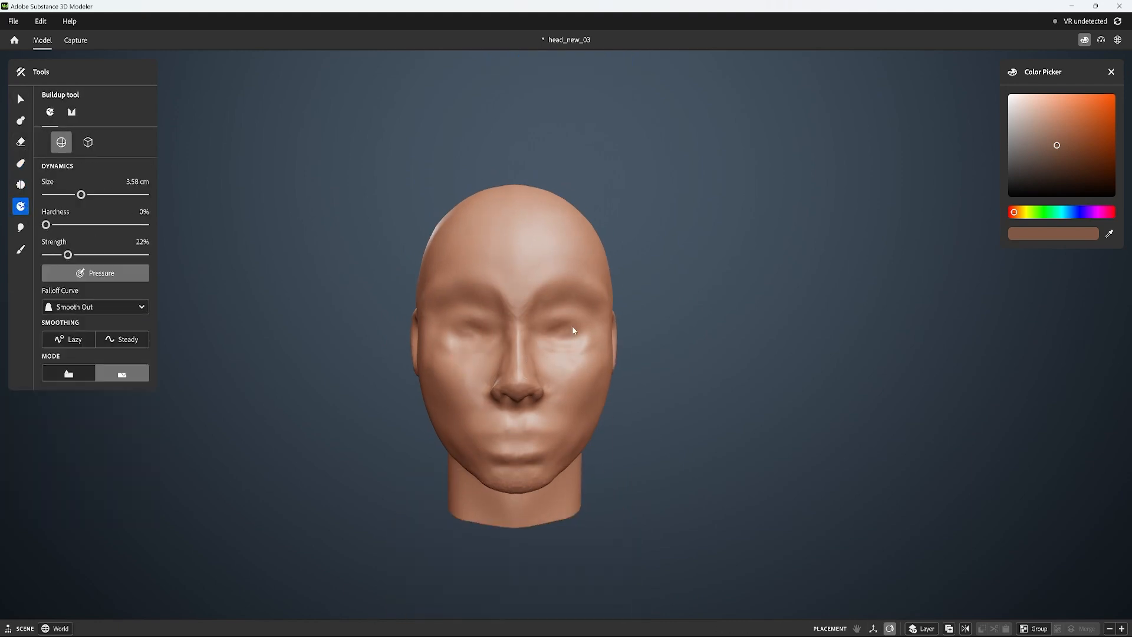
{"action": "mouse_move", "coordinate": [570, 336]}
{"action": "left_mouse_down"}
{"action": "mouse_move", "coordinate": [559, 329]}
{"action": "mouse_move", "coordinate": [582, 335]}
{"action": "left_mouse_up"}
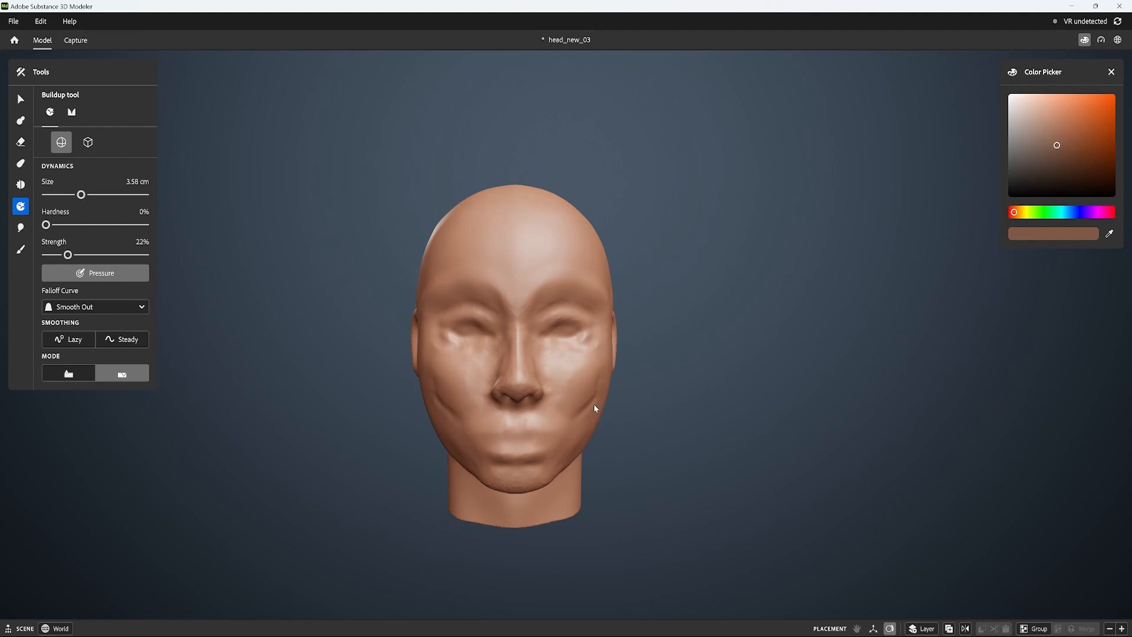
{"action": "left_click_drag", "start_coordinate": [557, 434], "coordinate": [472, 436], "text": "alt"}
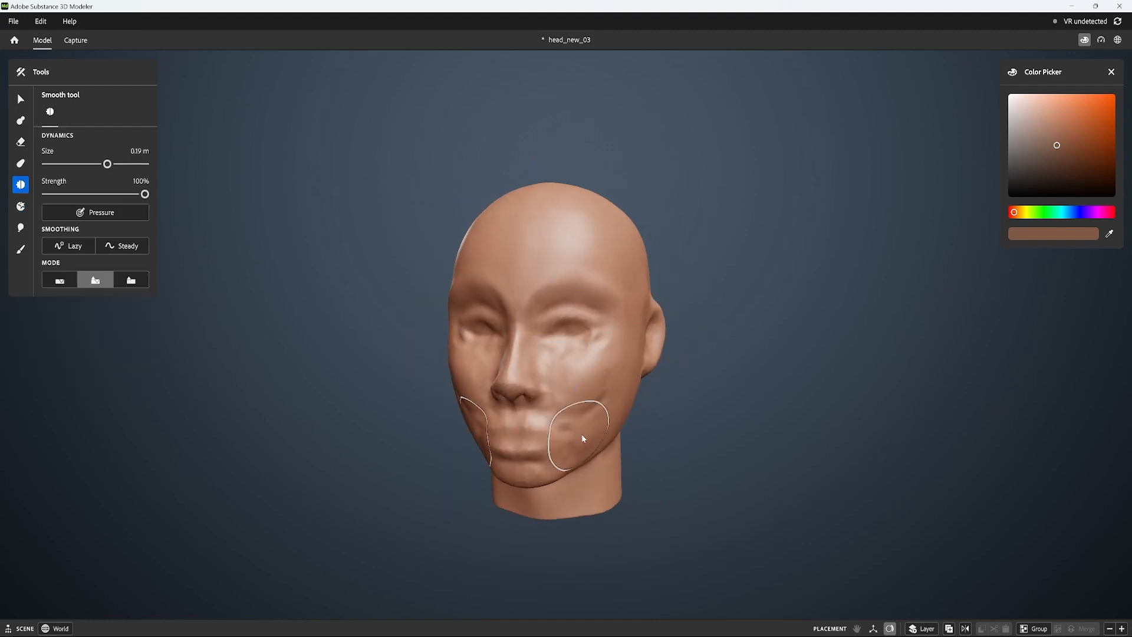
{"action": "key", "text": "["}
{"action": "left_click_drag", "start_coordinate": [569, 421], "coordinate": [567, 378], "text": "shift"}
Build up clay on the cheeks beneath the eyes at 22% strength, reducing the brush size to 3.96 cm, and soften it
{"action": "left_click_drag", "start_coordinate": [749, 310], "coordinate": [849, 324], "text": "alt"}
{"action": "left_click_drag", "start_coordinate": [564, 357], "coordinate": [566, 349]}
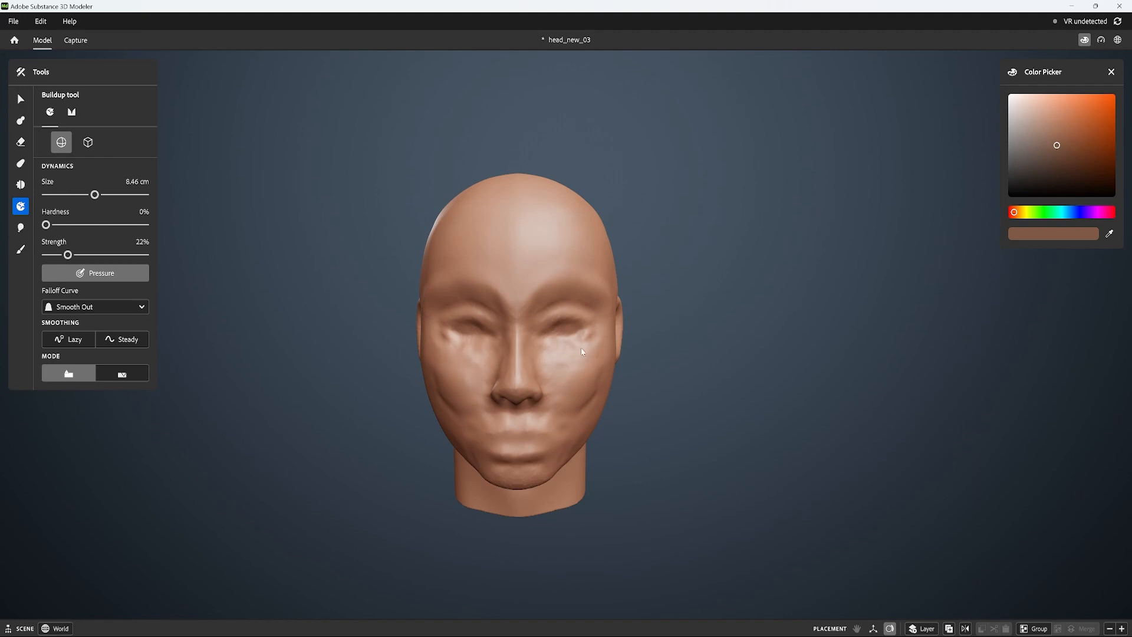
{"action": "left_click_drag", "start_coordinate": [760, 330], "coordinate": [634, 327], "text": "alt"}
{"action": "left_click_drag", "start_coordinate": [575, 355], "coordinate": [564, 345]}
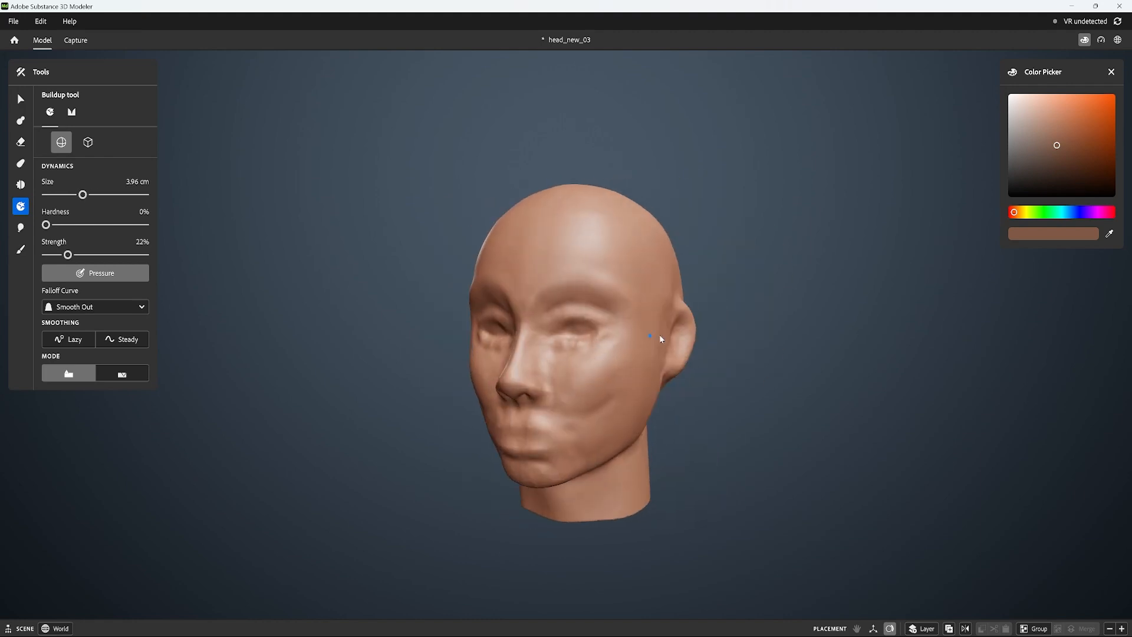
{"action": "left_click_drag", "start_coordinate": [659, 334], "coordinate": [714, 312], "text": "alt"}
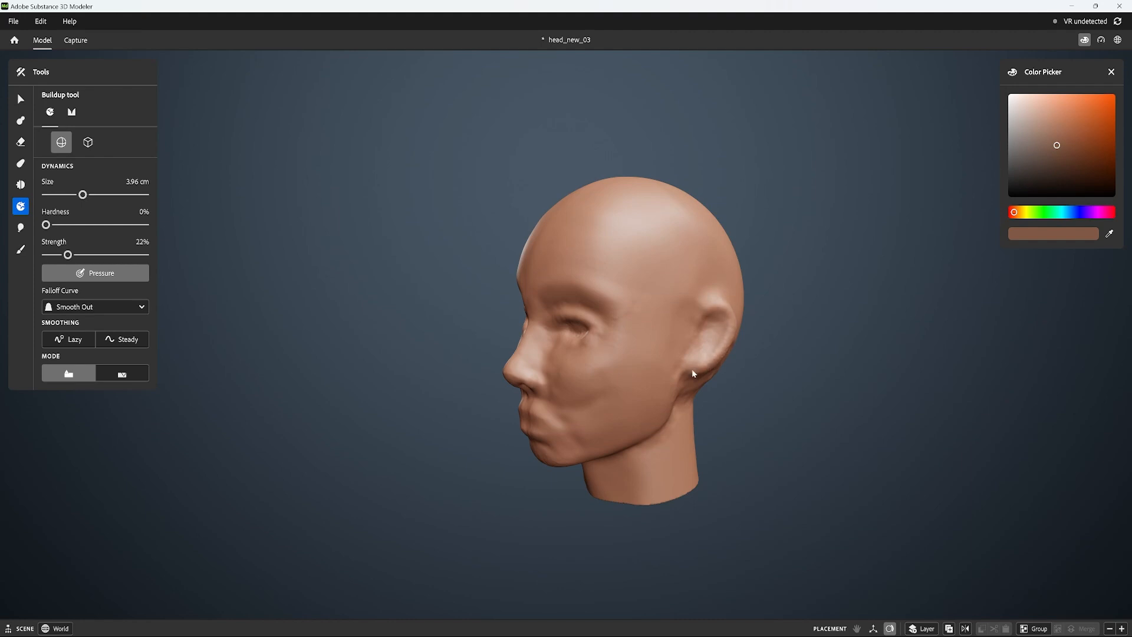
{"action": "left_click_drag", "start_coordinate": [692, 371], "coordinate": [748, 357], "text": "alt"}
{"action": "key", "text": "shift"}
{"action": "key", "text": "shift"}
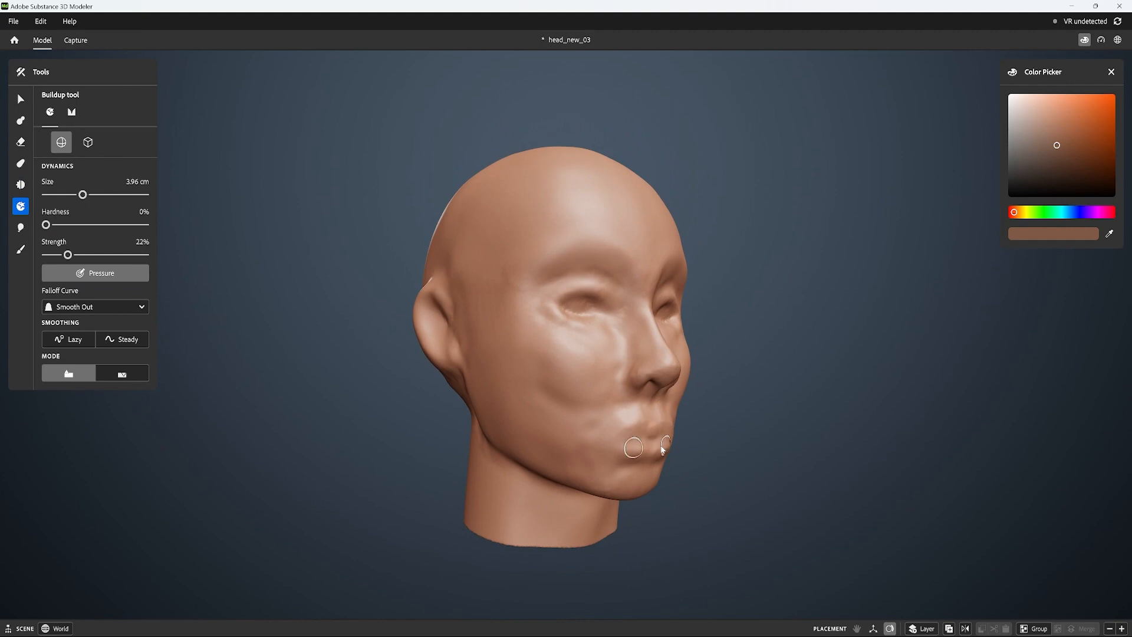
Reshape the area around the mouth corners with the Warp tool at 0.14 m size and 100% strength
{"action": "mouse_move", "coordinate": [651, 429]}
{"action": "left_mouse_down", "text": "alt"}
{"action": "mouse_move", "coordinate": [601, 419]}
{"action": "mouse_move", "coordinate": [648, 426]}
{"action": "left_mouse_up", "text": "alt"}
{"action": "left_click_drag", "start_coordinate": [648, 427], "coordinate": [392, 457], "text": "alt"}
{"action": "left_click", "coordinate": [21, 162]}
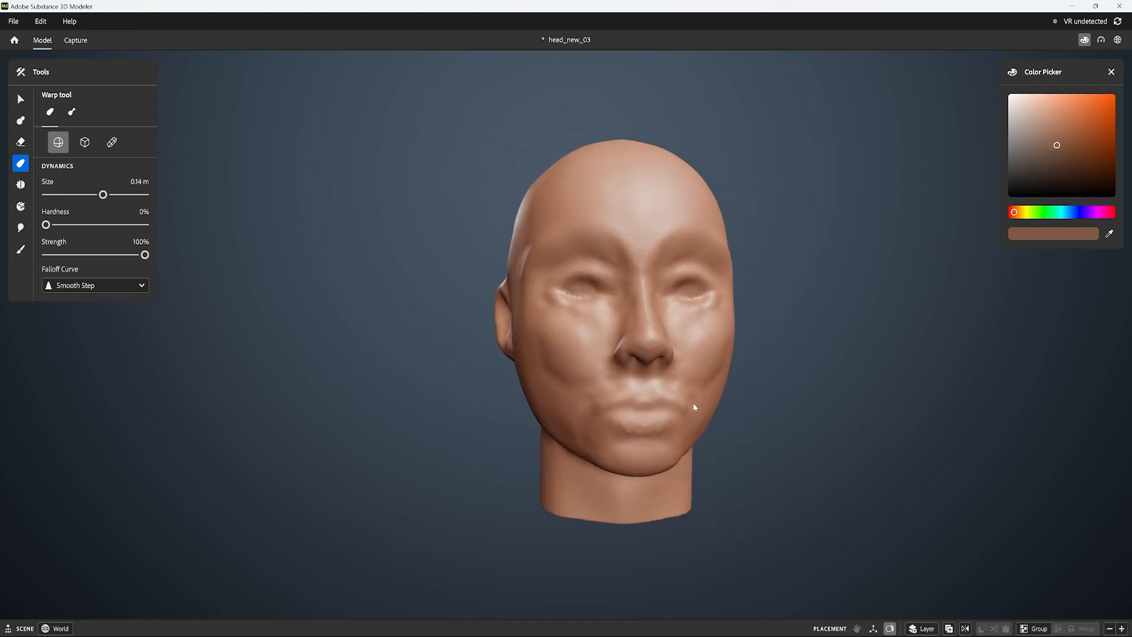
{"action": "left_click_drag", "start_coordinate": [692, 402], "coordinate": [906, 356]}
{"action": "left_click_drag", "start_coordinate": [764, 369], "coordinate": [872, 361], "text": "alt"}
{"action": "left_click_drag", "start_coordinate": [654, 400], "coordinate": [837, 353], "text": "alt"}
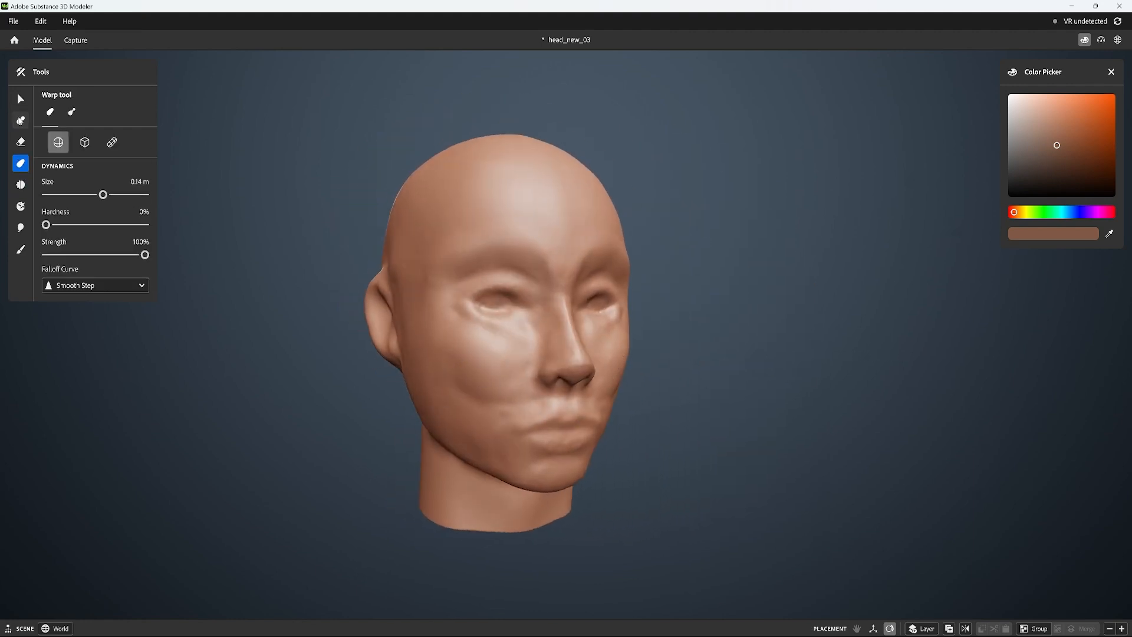
Refine the eyelids and eye sockets with the Buildup tool at 3.96 cm size and 22% strength
{"action": "left_click", "coordinate": [20, 121]}
{"action": "left_click", "coordinate": [20, 206]}
{"action": "left_click_drag", "start_coordinate": [843, 294], "coordinate": [790, 272], "text": "alt"}
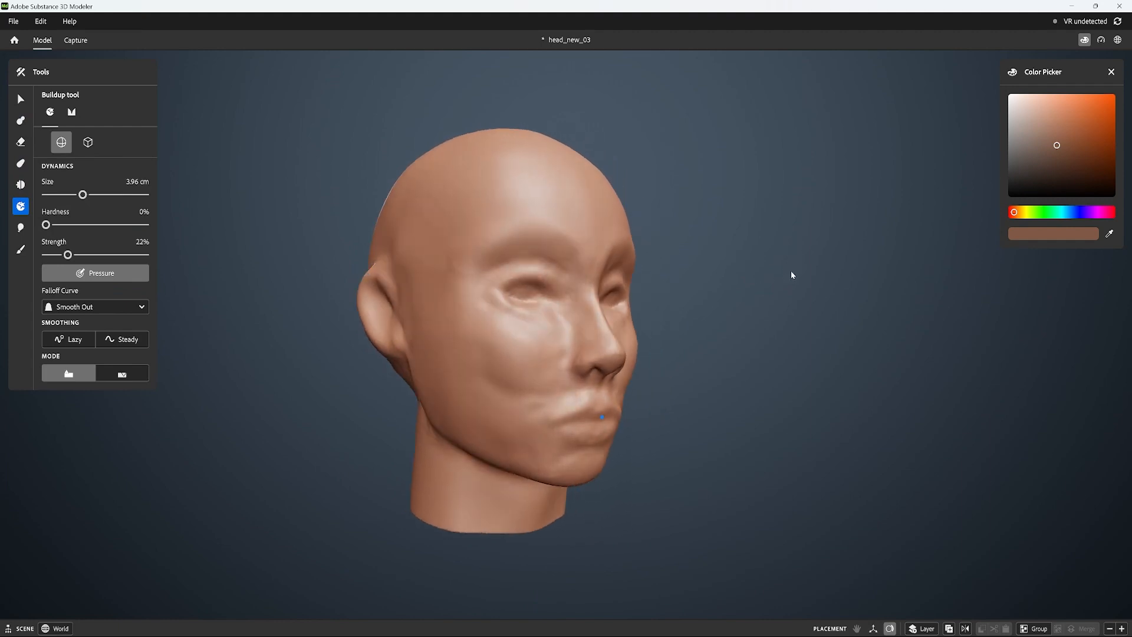
{"action": "left_click_drag", "start_coordinate": [540, 289], "coordinate": [523, 288]}
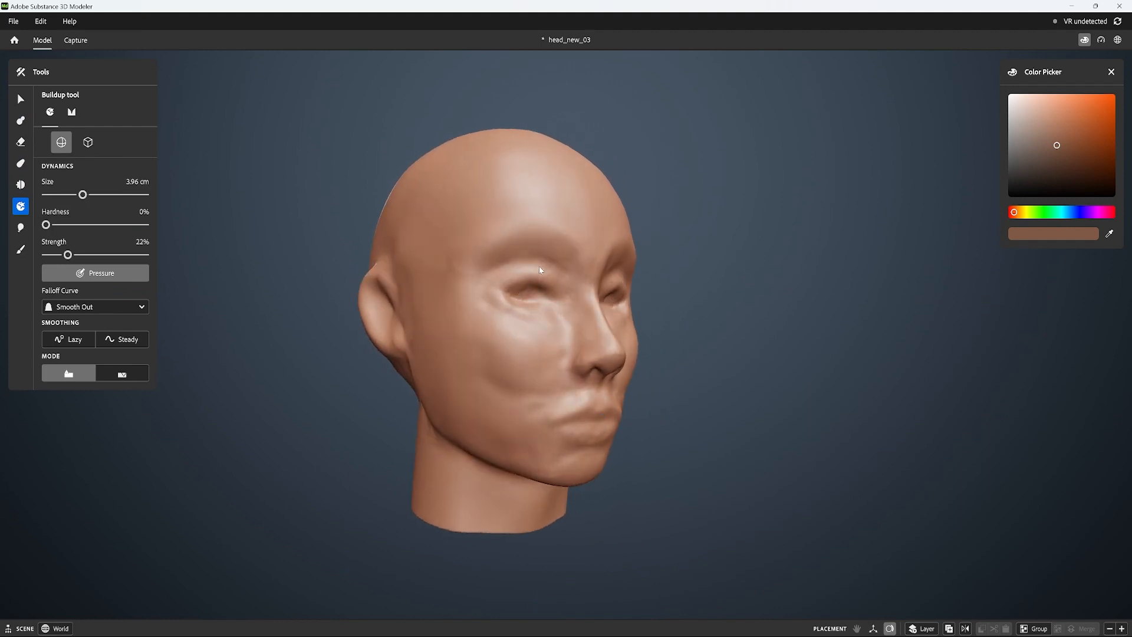
{"action": "mouse_move", "coordinate": [613, 253]}
{"action": "left_mouse_down", "text": "alt"}
{"action": "mouse_move", "coordinate": [543, 298]}
{"action": "mouse_move", "coordinate": [660, 302]}
{"action": "mouse_move", "coordinate": [618, 302]}
{"action": "left_mouse_up", "text": "alt"}
{"action": "key", "text": "ctrl"}
{"action": "mouse_move", "coordinate": [784, 289]}
{"action": "left_mouse_down", "text": "alt"}
{"action": "mouse_move", "coordinate": [710, 278]}
{"action": "mouse_move", "coordinate": [742, 280]}
{"action": "left_mouse_up", "text": "alt"}
{"action": "key", "text": "ctrl"}
{"action": "left_click_drag", "start_coordinate": [666, 308], "coordinate": [651, 312]}
Smooth the temples and outer brow area around the eyes
{"action": "mouse_move", "coordinate": [655, 295]}
{"action": "left_mouse_down", "text": "alt"}
{"action": "mouse_move", "coordinate": [772, 275]}
{"action": "mouse_move", "coordinate": [820, 305]}
{"action": "mouse_move", "coordinate": [767, 282]}
{"action": "left_mouse_up", "text": "alt"}
{"action": "scroll", "coordinate": [637, 256], "scroll_direction": "down", "scroll_amount": 3}
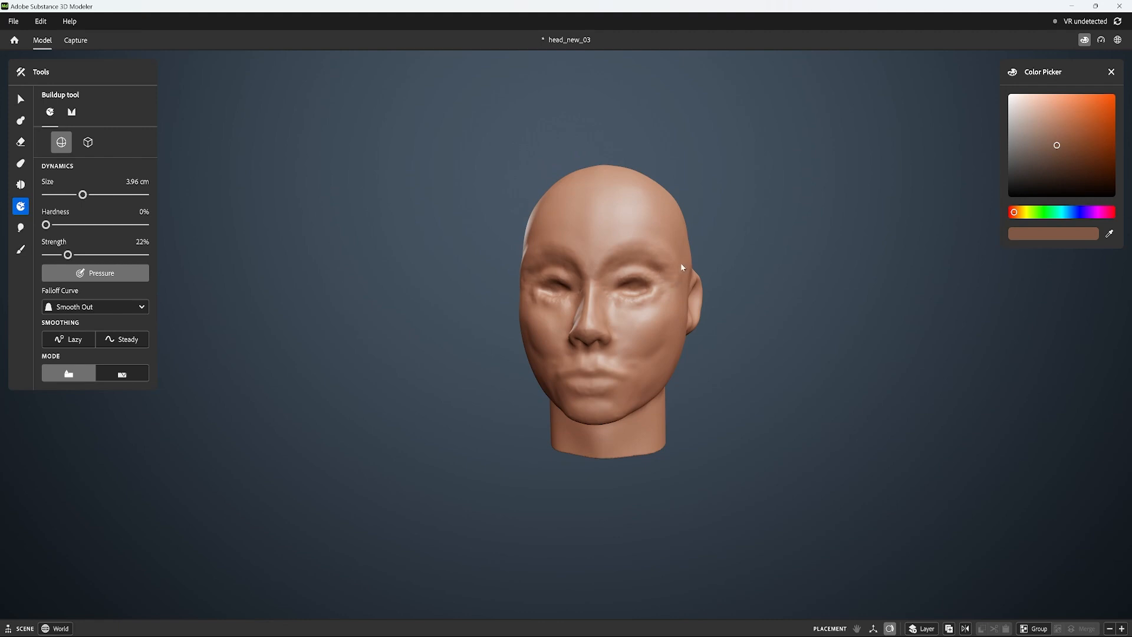
{"action": "mouse_move", "coordinate": [682, 267]}
{"action": "left_mouse_down", "text": "shift"}
{"action": "mouse_move", "coordinate": [684, 276]}
{"action": "mouse_move", "coordinate": [644, 254]}
{"action": "left_mouse_up", "text": "shift"}
{"action": "left_click_drag", "start_coordinate": [808, 243], "coordinate": [639, 309], "text": "alt"}
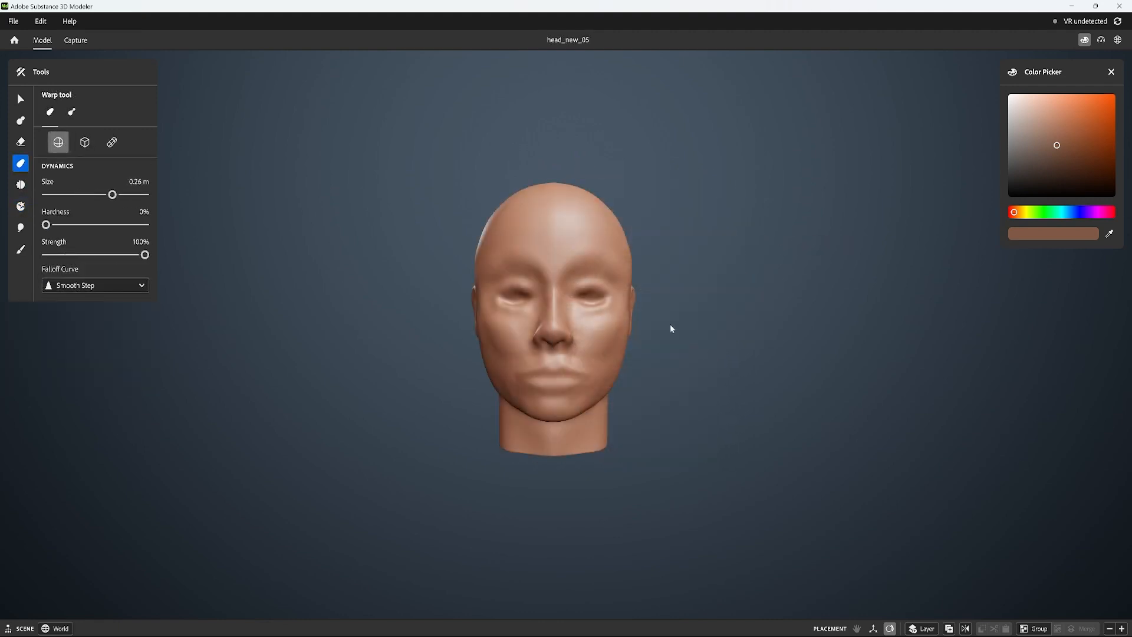
Raise the head's clay resolution one further level for finer detail
{"action": "right_click", "coordinate": [670, 329]}
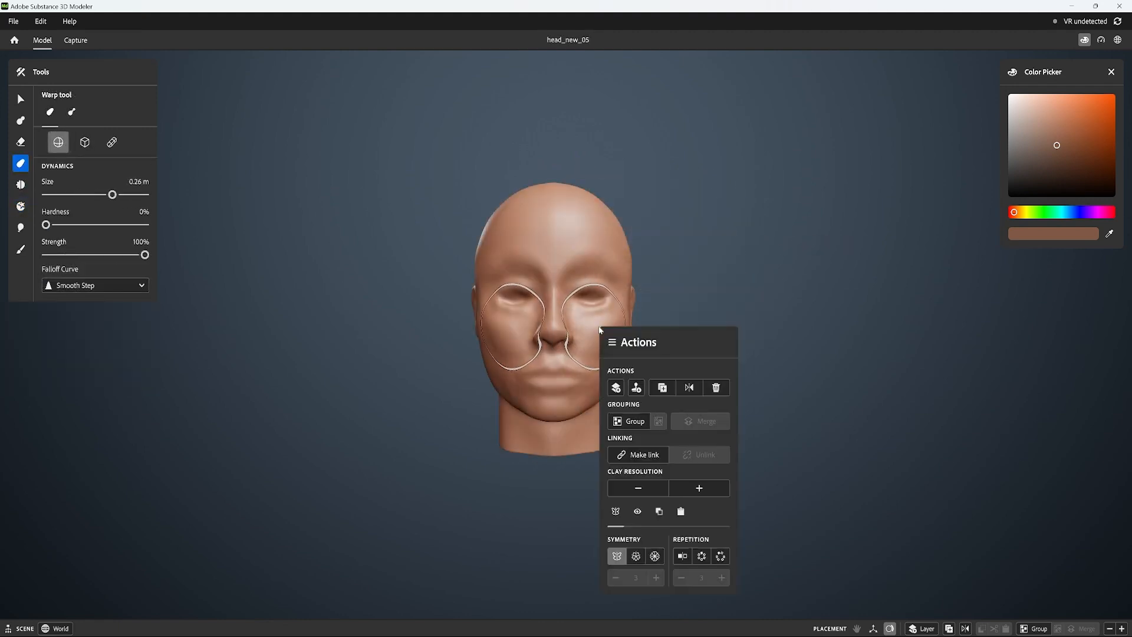
{"action": "left_click", "coordinate": [692, 489]}
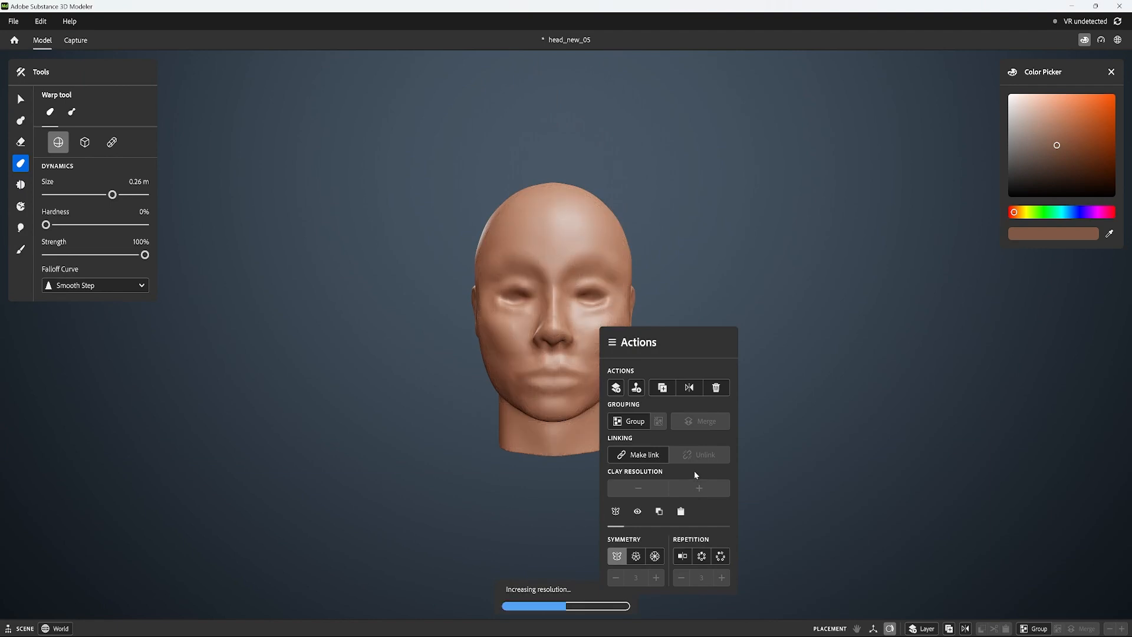
{"action": "mouse_move", "coordinate": [841, 364]}
{"action": "left_mouse_down", "text": "alt"}
{"action": "mouse_move", "coordinate": [804, 363]}
{"action": "mouse_move", "coordinate": [840, 363]}
{"action": "left_mouse_up", "text": "alt"}
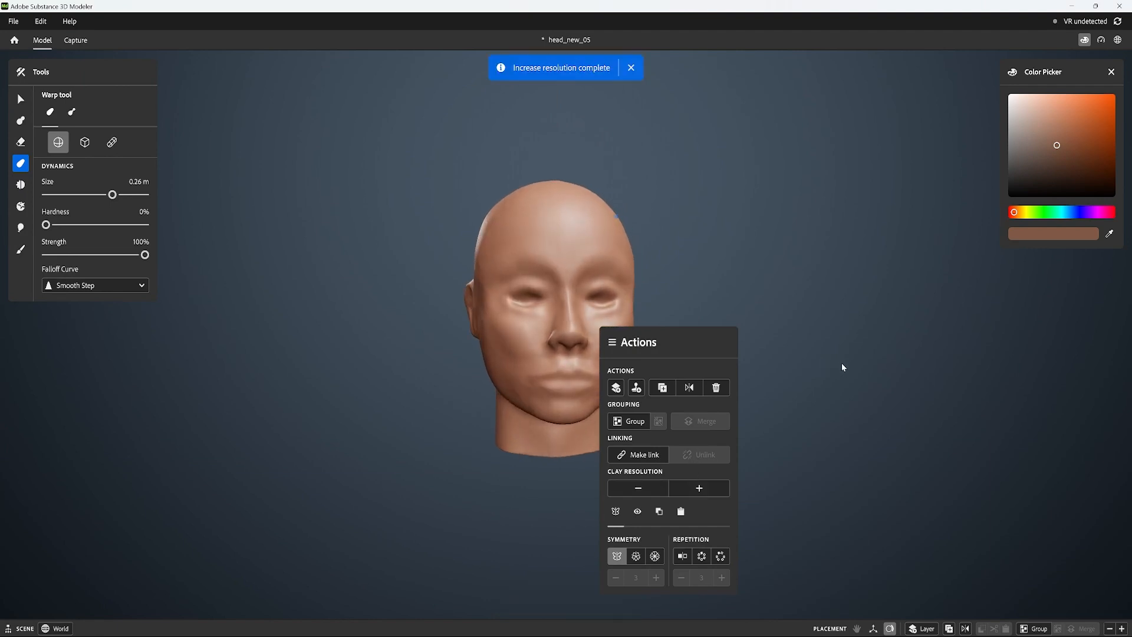
{"action": "left_click", "coordinate": [838, 360]}
Carve the hollow below the lower lip and the mouth corners with Buildup at 1.17 cm and 22% strength, softening the hollow
{"action": "mouse_move", "coordinate": [763, 375]}
{"action": "left_mouse_down", "text": "alt"}
{"action": "mouse_move", "coordinate": [807, 378]}
{"action": "mouse_move", "coordinate": [779, 376]}
{"action": "left_mouse_up", "text": "alt"}
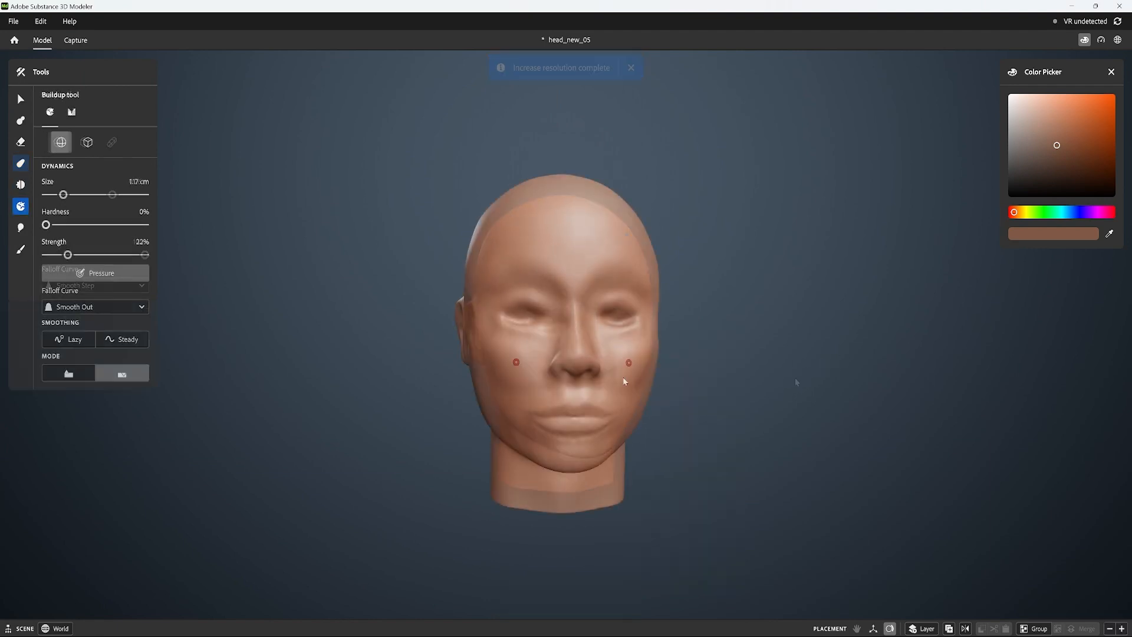
{"action": "left_click_drag", "start_coordinate": [590, 436], "coordinate": [572, 436]}
{"action": "left_click", "coordinate": [574, 439]}
{"action": "left_click_drag", "start_coordinate": [638, 372], "coordinate": [615, 373], "text": "alt"}
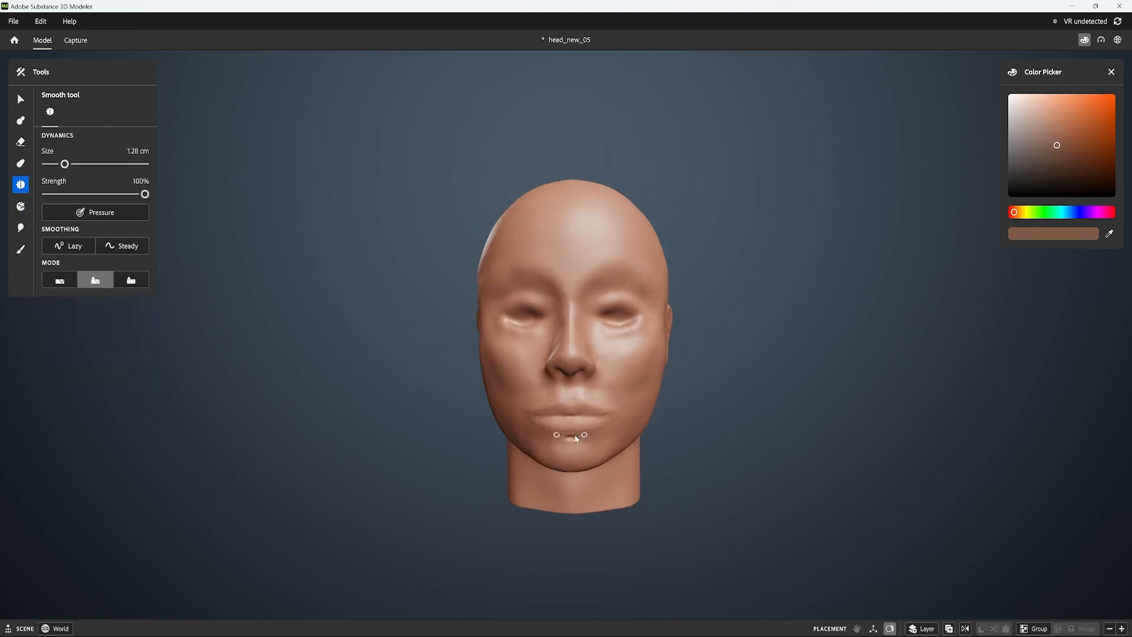
{"action": "mouse_move", "coordinate": [573, 438]}
{"action": "left_mouse_down", "text": "shift"}
{"action": "mouse_move", "coordinate": [588, 442]}
{"action": "mouse_move", "coordinate": [575, 435]}
{"action": "left_mouse_up", "text": "shift"}
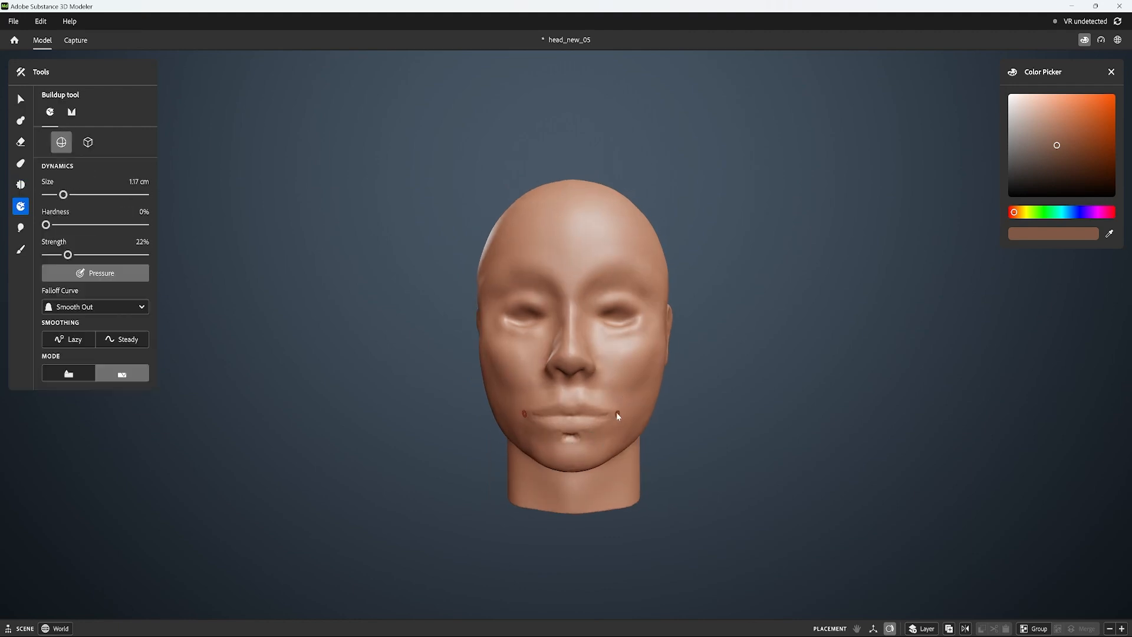
{"action": "key", "text": "shift"}
Sculpt the nostrils and the underside of the nose with Buildup at 1.17 cm size and 22% strength, smoothing the edges
{"action": "left_click_drag", "start_coordinate": [681, 376], "coordinate": [660, 378], "text": "alt"}
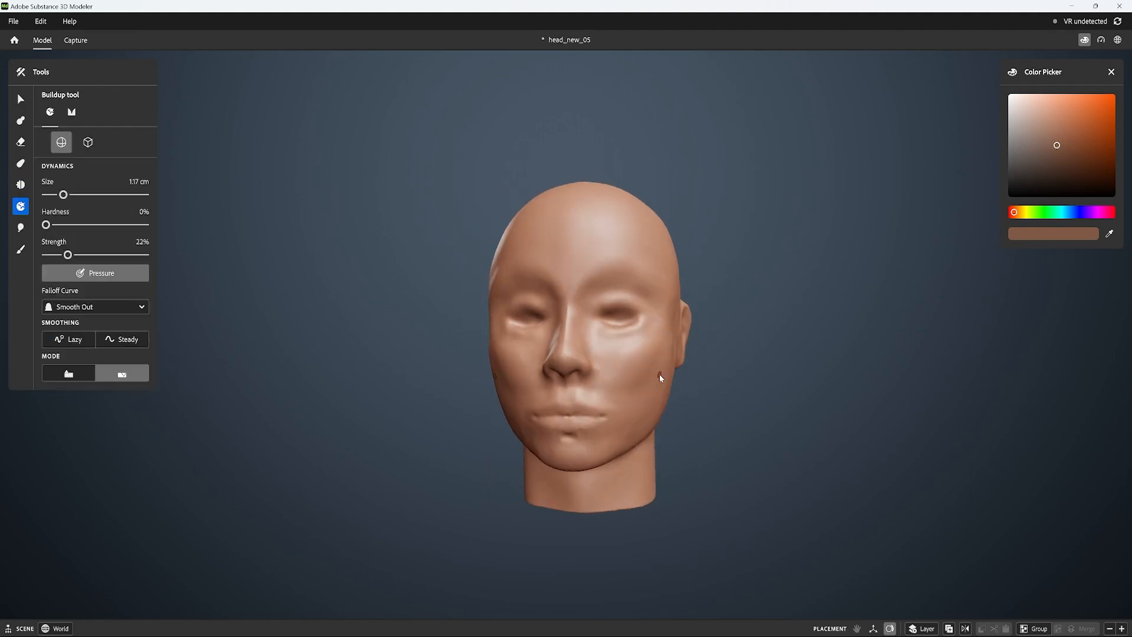
{"action": "mouse_move", "coordinate": [579, 387]}
{"action": "left_mouse_down", "text": "alt"}
{"action": "mouse_move", "coordinate": [594, 389]}
{"action": "mouse_move", "coordinate": [571, 390]}
{"action": "mouse_move", "coordinate": [580, 396]}
{"action": "mouse_move", "coordinate": [591, 380]}
{"action": "left_mouse_up", "text": "alt"}
{"action": "key", "text": "shift"}
{"action": "key", "text": "shift"}
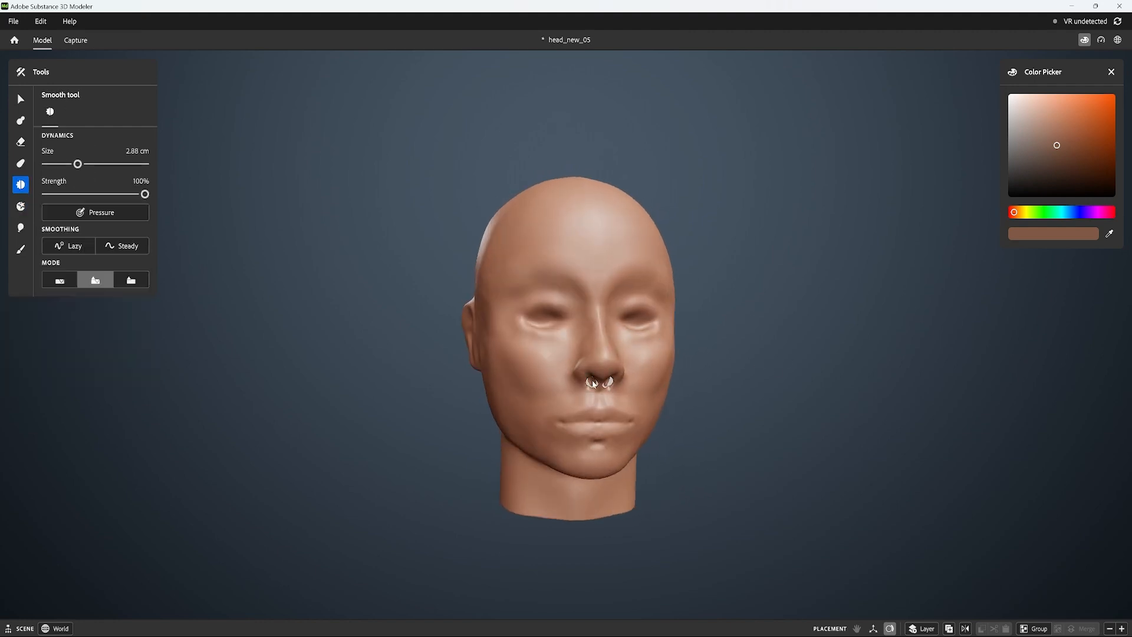
{"action": "scroll", "coordinate": [716, 377], "scroll_direction": "up", "scroll_amount": 3}
{"action": "left_click_drag", "start_coordinate": [782, 321], "coordinate": [758, 254], "text": "alt"}
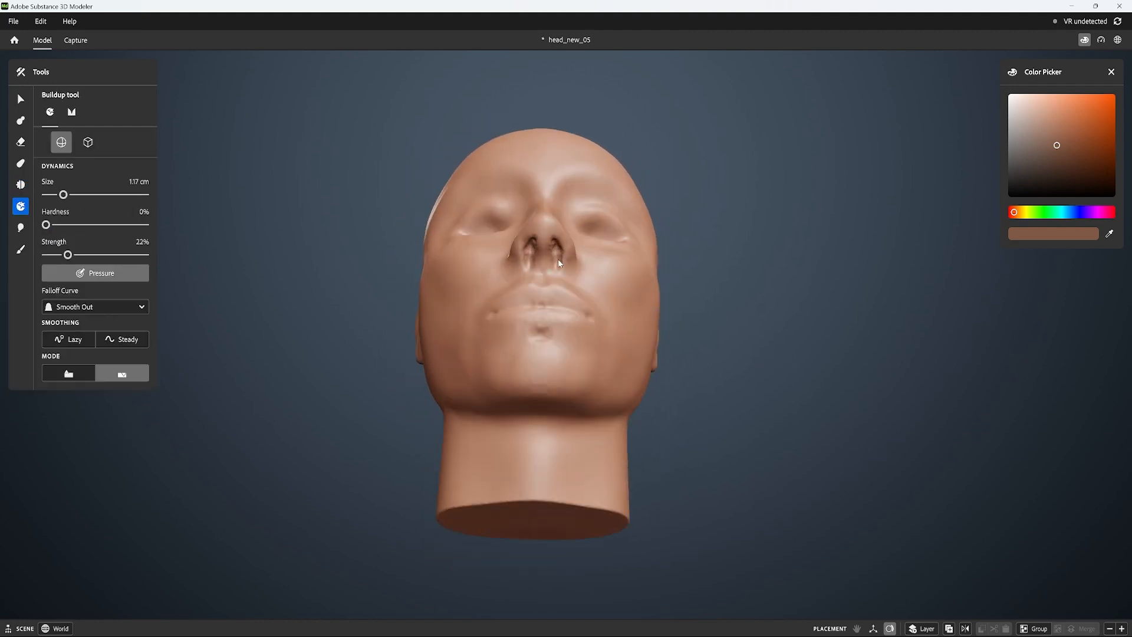
{"action": "left_click_drag", "start_coordinate": [555, 238], "coordinate": [558, 259], "text": "shift"}
{"action": "left_click_drag", "start_coordinate": [667, 198], "coordinate": [651, 268], "text": "alt"}
{"action": "key", "text": "ctrl"}
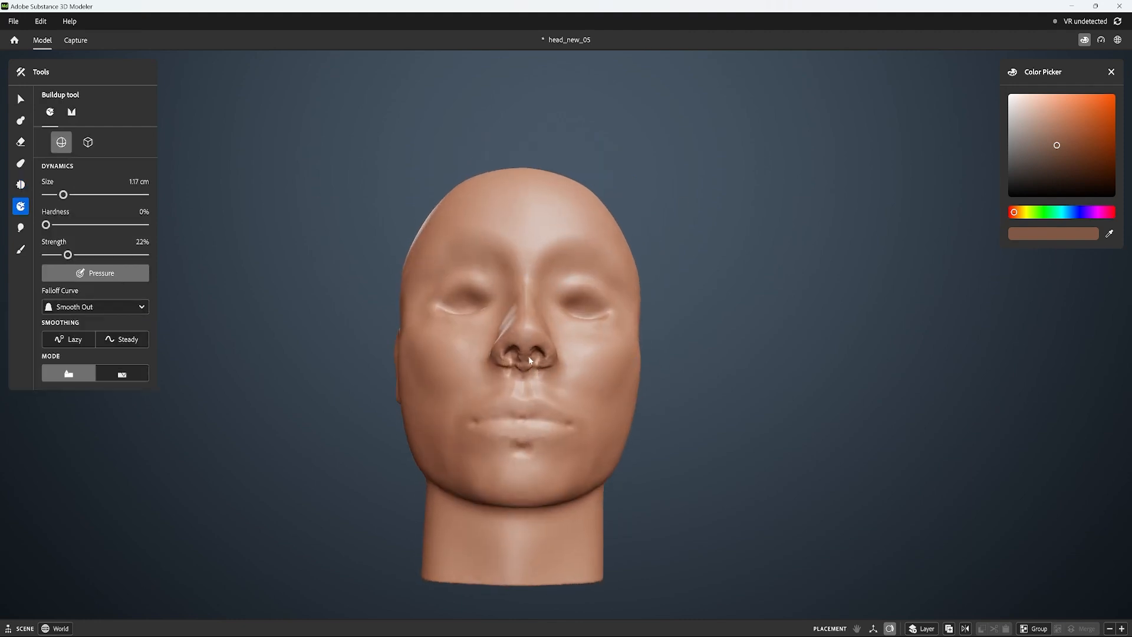
Smooth the area directly beneath the nose tip where it meets the philtrum
{"action": "left_click_drag", "start_coordinate": [570, 342], "coordinate": [639, 354], "text": "alt"}
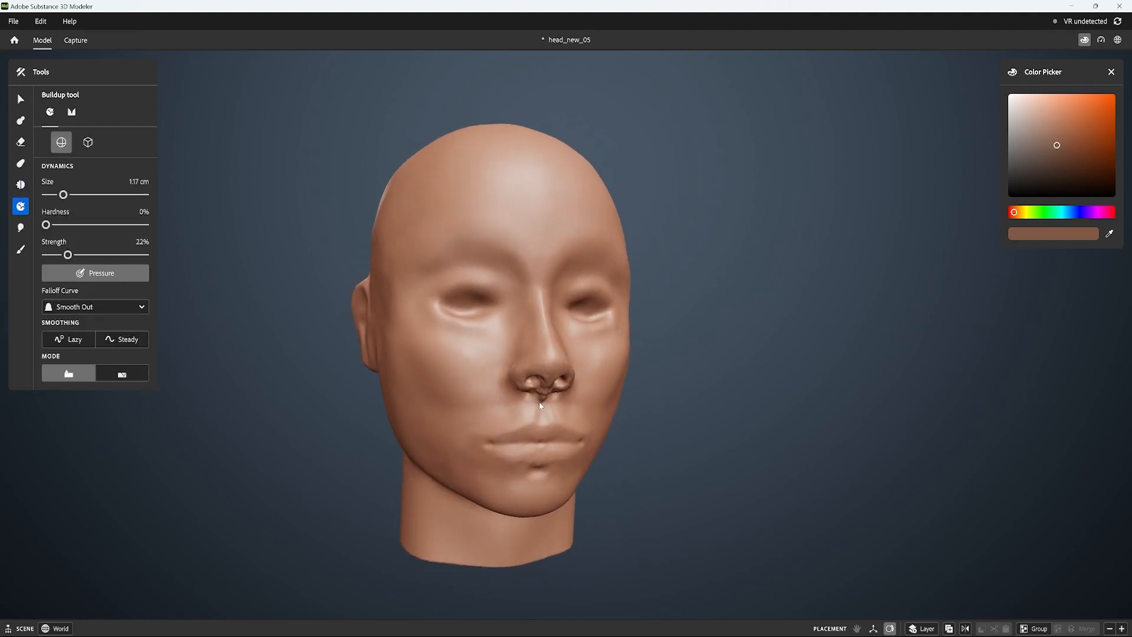
{"action": "left_click_drag", "start_coordinate": [548, 402], "coordinate": [540, 414], "text": "shift"}
{"action": "key", "text": "ctrl"}
{"action": "key", "text": "shift"}
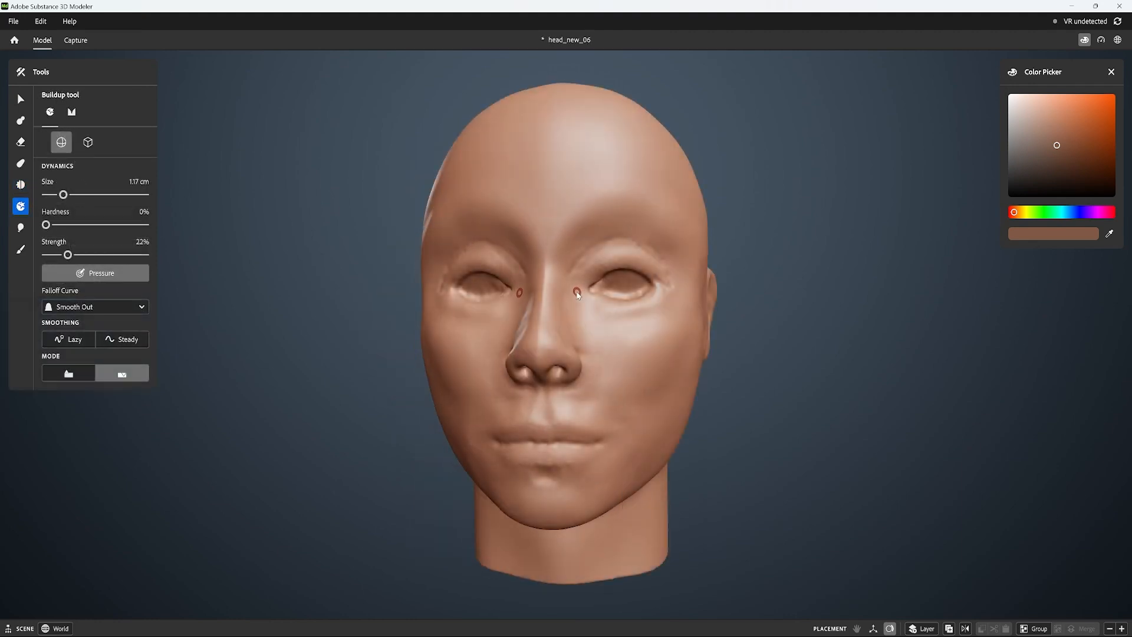
Carve the creases around the eye sockets and build up the upper eyelids with Buildup at 1.17 cm and 22% strength
{"action": "mouse_move", "coordinate": [641, 247]}
{"action": "left_mouse_down", "text": "ctrl"}
{"action": "mouse_move", "coordinate": [592, 260]}
{"action": "mouse_move", "coordinate": [578, 299]}
{"action": "mouse_move", "coordinate": [668, 291]}
{"action": "left_mouse_up", "text": "ctrl"}
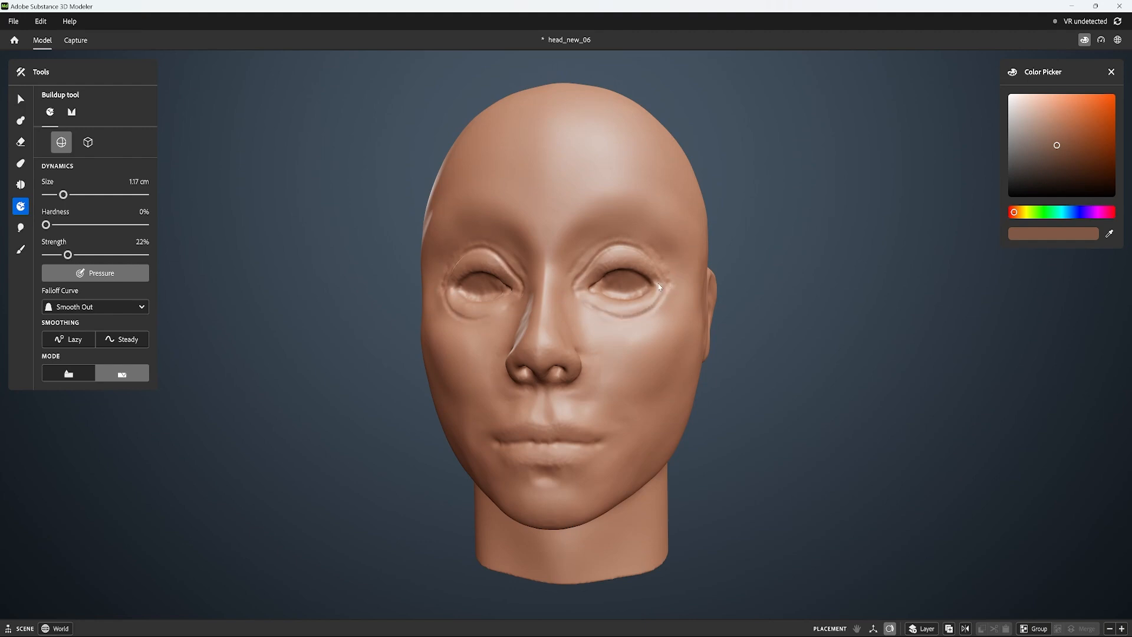
{"action": "left_click_drag", "start_coordinate": [593, 281], "coordinate": [618, 265]}
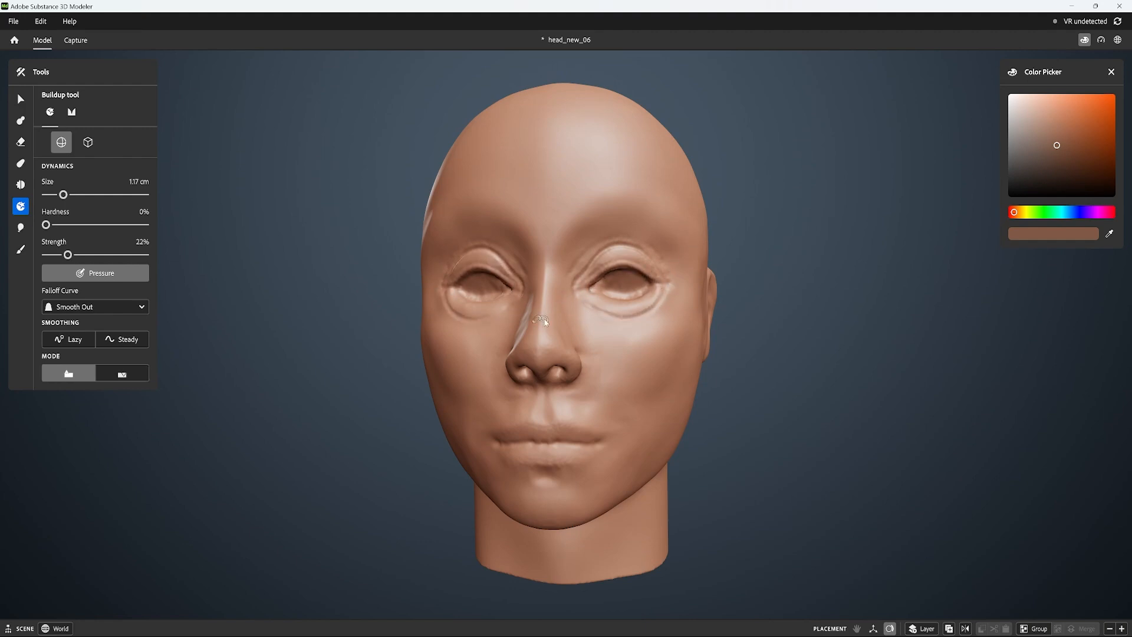
{"action": "left_click_drag", "start_coordinate": [623, 261], "coordinate": [630, 268]}
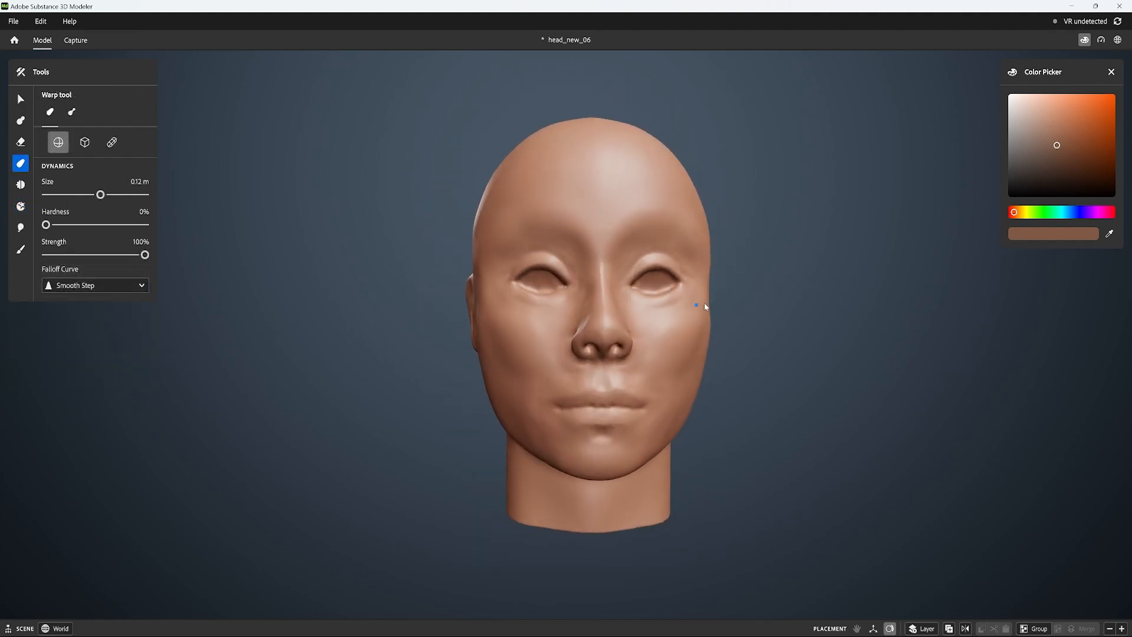
Adjust the shape of both eyes with the Warp tool at 0.12 m size and 100% strength
{"action": "left_click_drag", "start_coordinate": [630, 280], "coordinate": [639, 275]}
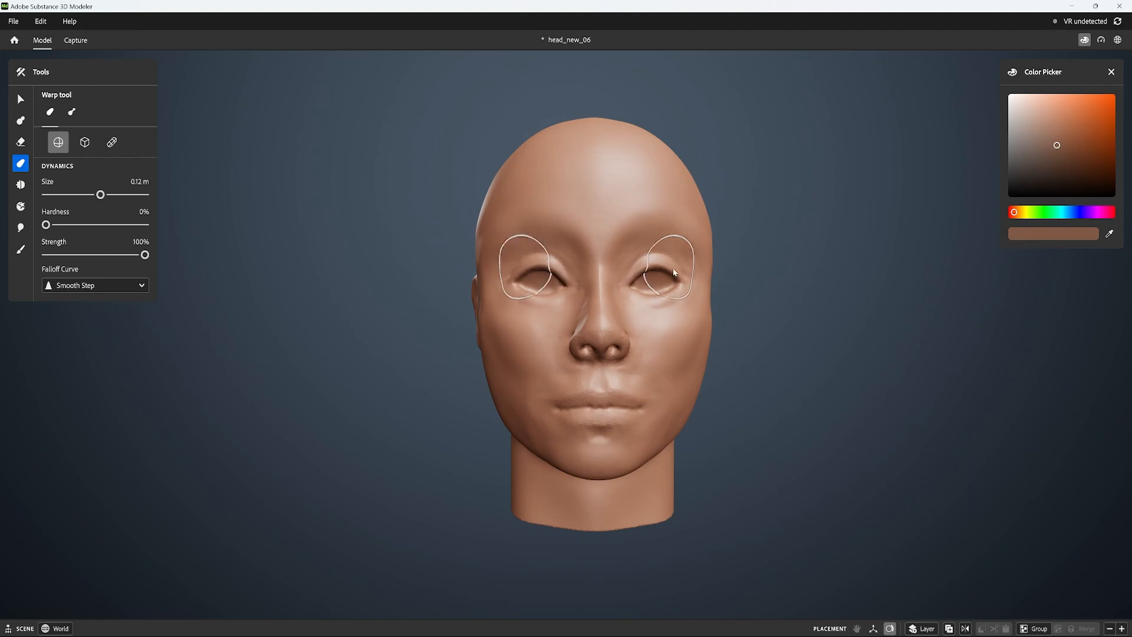
{"action": "mouse_move", "coordinate": [736, 269]}
{"action": "left_mouse_down", "text": "alt"}
{"action": "mouse_move", "coordinate": [720, 269]}
{"action": "mouse_move", "coordinate": [732, 267]}
{"action": "left_mouse_up", "text": "alt"}
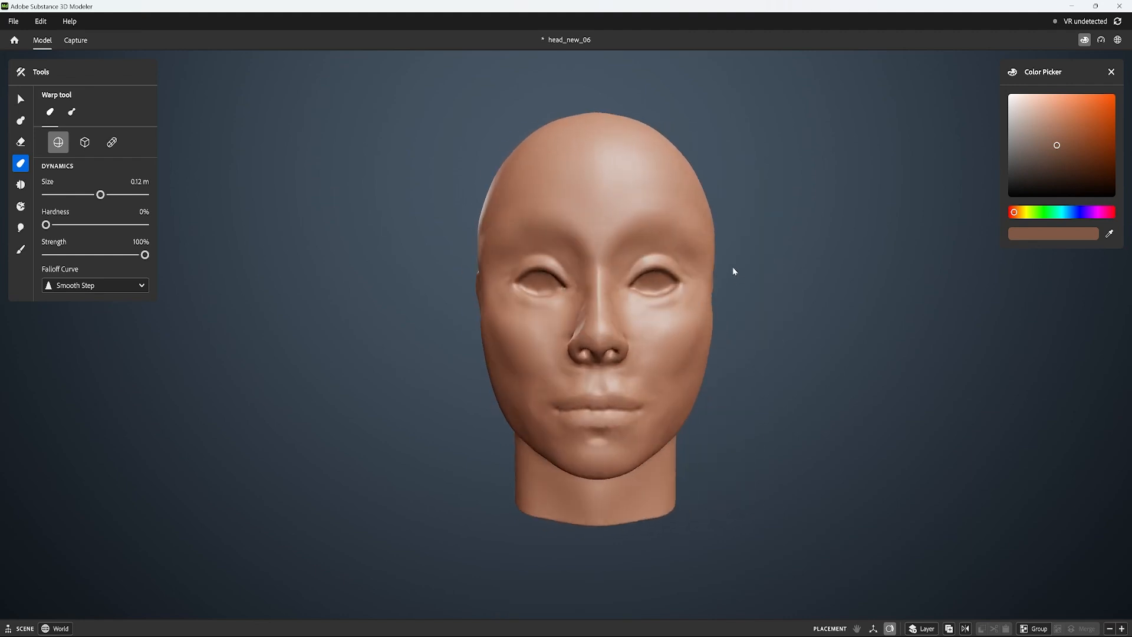
Place a pair of mirrored clay spheres over the eye sockets with the Clay tool
{"action": "mouse_move", "coordinate": [908, 346]}
{"action": "left_mouse_down", "text": "alt"}
{"action": "mouse_move", "coordinate": [851, 347]}
{"action": "mouse_move", "coordinate": [906, 351]}
{"action": "left_mouse_up", "text": "alt"}
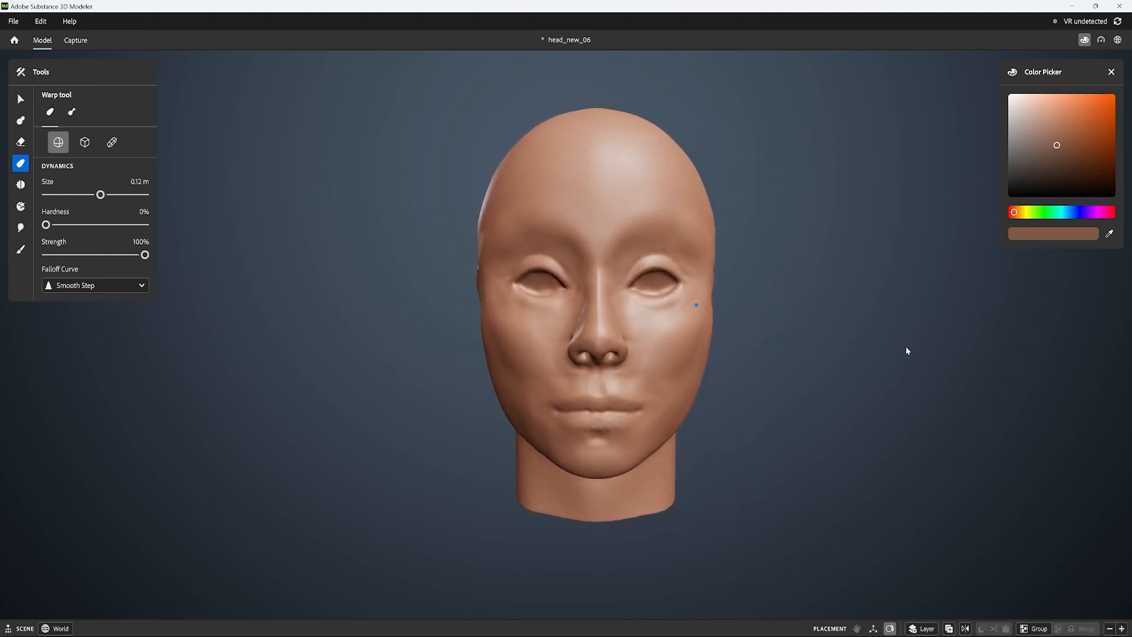
{"action": "key", "text": "c"}
{"action": "left_click_drag", "start_coordinate": [677, 210], "coordinate": [673, 217]}
{"action": "left_click_drag", "start_coordinate": [607, 303], "coordinate": [537, 300]}
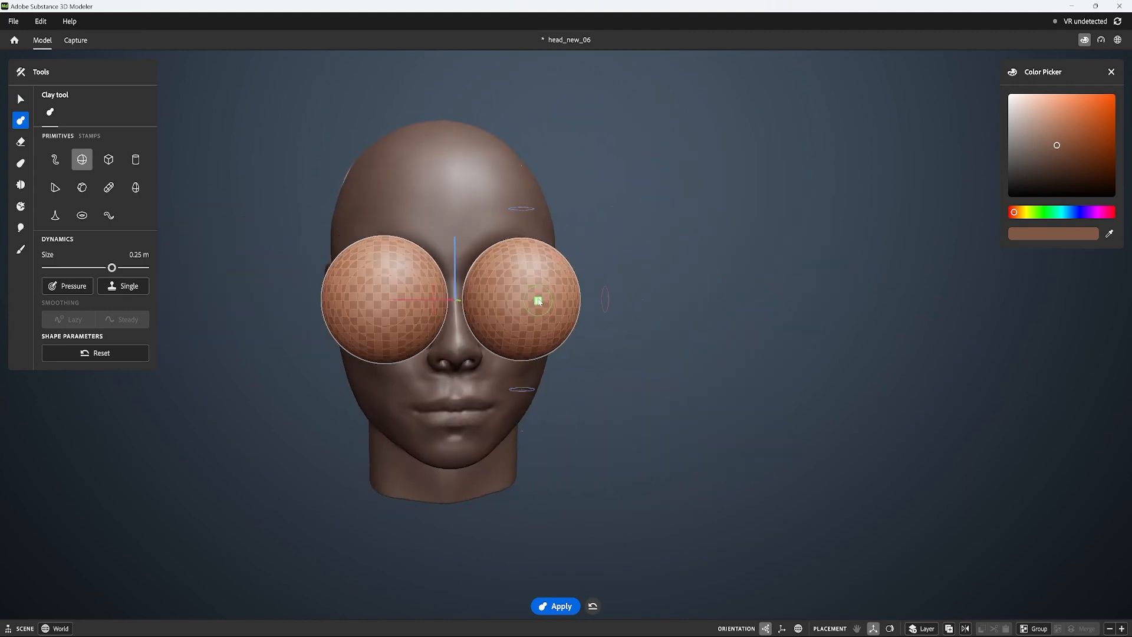
Scale the mirrored spheres down to about 9.5 cm and seat them inside the eye sockets as eyeballs
{"action": "left_click_drag", "start_coordinate": [610, 209], "coordinate": [553, 265]}
{"action": "left_click_drag", "start_coordinate": [619, 261], "coordinate": [514, 259], "text": "alt"}
{"action": "left_click_drag", "start_coordinate": [441, 304], "coordinate": [501, 300]}
{"action": "left_click_drag", "start_coordinate": [660, 279], "coordinate": [747, 275], "text": "alt"}
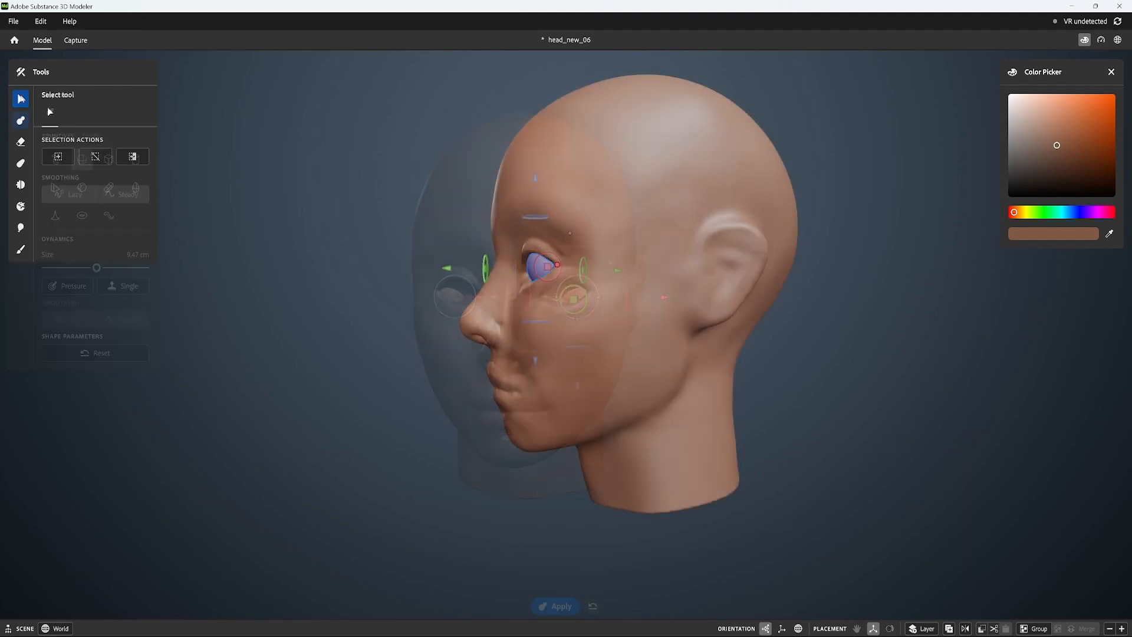
{"action": "left_click_drag", "start_coordinate": [772, 265], "coordinate": [913, 247], "text": "alt"}
{"action": "middle_click_drag", "start_coordinate": [743, 302], "coordinate": [743, 331], "text": "alt"}
{"action": "scroll", "coordinate": [742, 331], "scroll_direction": "up", "scroll_amount": 2}
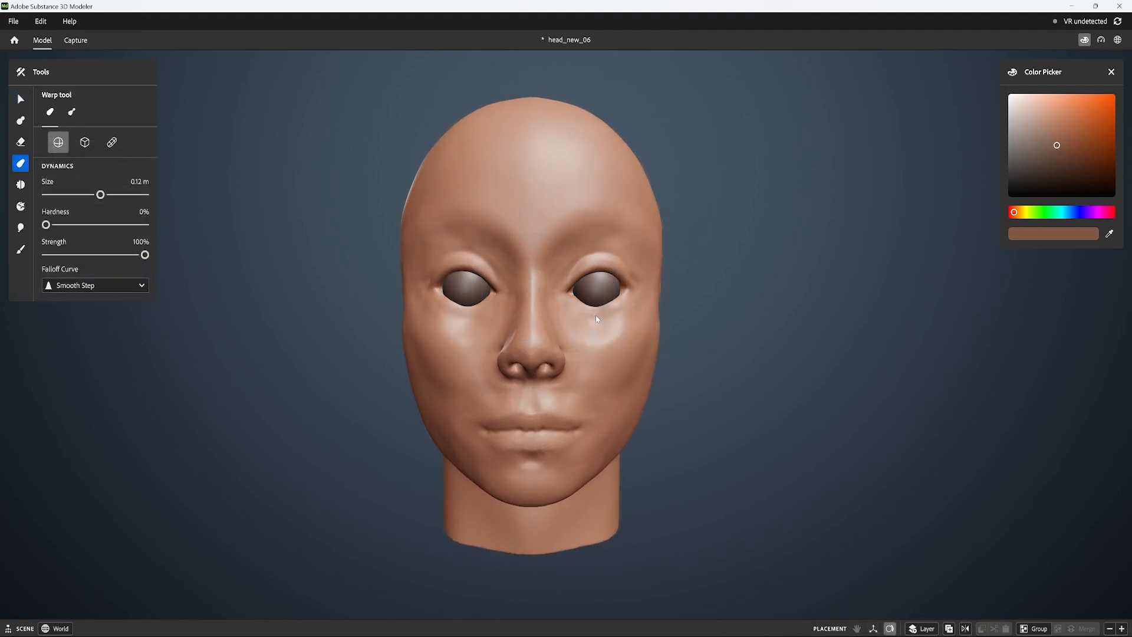
Warp the area beneath the eyes with a 0.12 m brush so the lower eyelids fit the eyeballs
{"action": "left_click_drag", "start_coordinate": [595, 315], "coordinate": [435, 306], "text": "alt"}
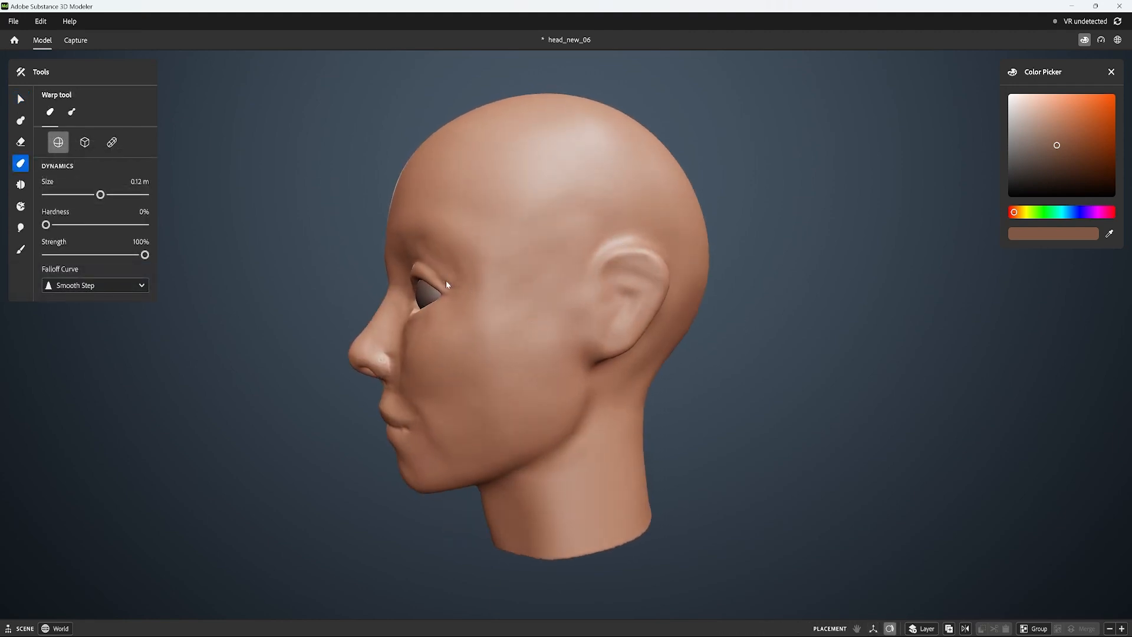
{"action": "left_click_drag", "start_coordinate": [486, 298], "coordinate": [648, 284], "text": "alt"}
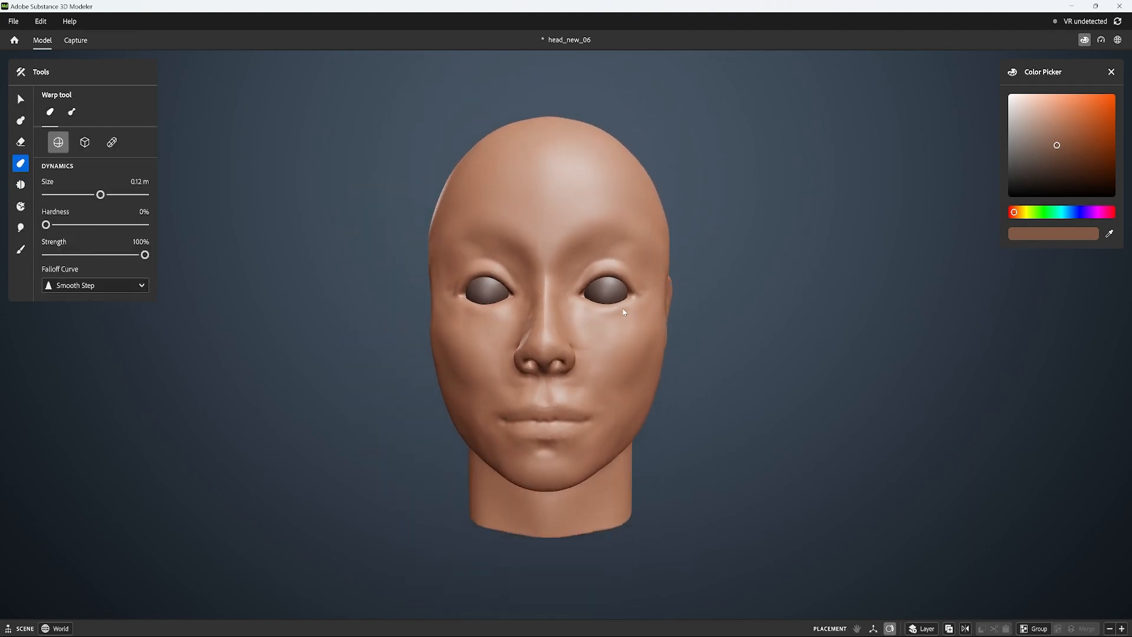
{"action": "mouse_move", "coordinate": [624, 312]}
{"action": "left_mouse_down", "text": "alt"}
{"action": "mouse_move", "coordinate": [566, 302]}
{"action": "mouse_move", "coordinate": [677, 290]}
{"action": "left_mouse_up", "text": "alt"}
{"action": "scroll", "coordinate": [672, 288], "scroll_direction": "down", "scroll_amount": 2}
{"action": "scroll", "coordinate": [503, 330], "scroll_direction": "up", "scroll_amount": 3}
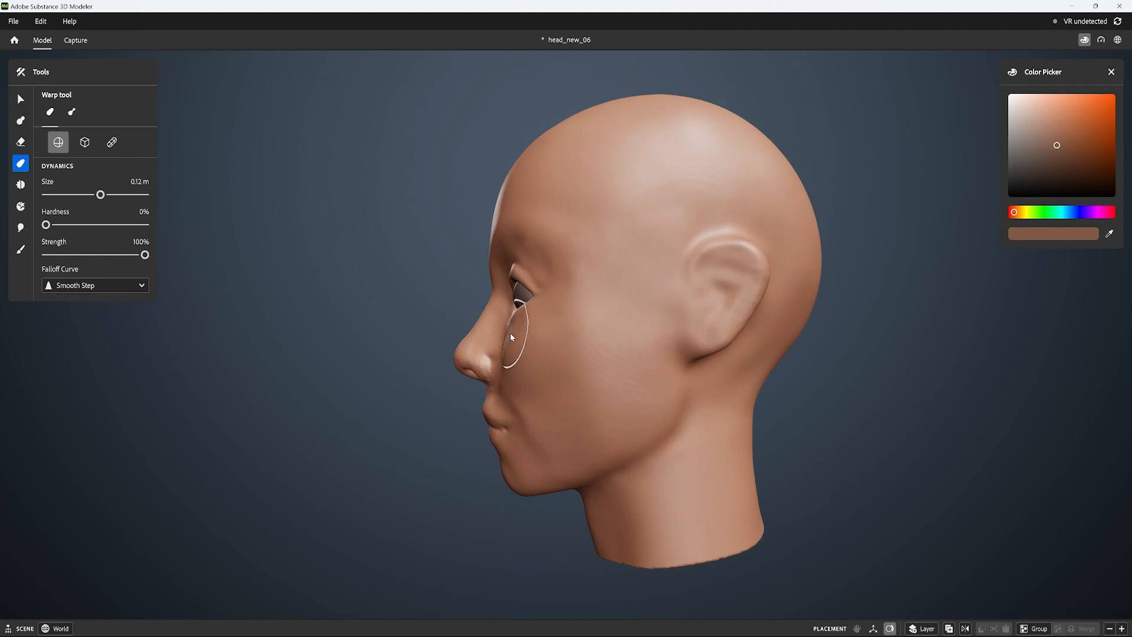
{"action": "left_click_drag", "start_coordinate": [510, 334], "coordinate": [507, 331]}
{"action": "mouse_move", "coordinate": [649, 310]}
{"action": "left_mouse_down", "text": "alt"}
{"action": "mouse_move", "coordinate": [648, 331]}
{"action": "mouse_move", "coordinate": [537, 342]}
{"action": "left_mouse_up", "text": "alt"}
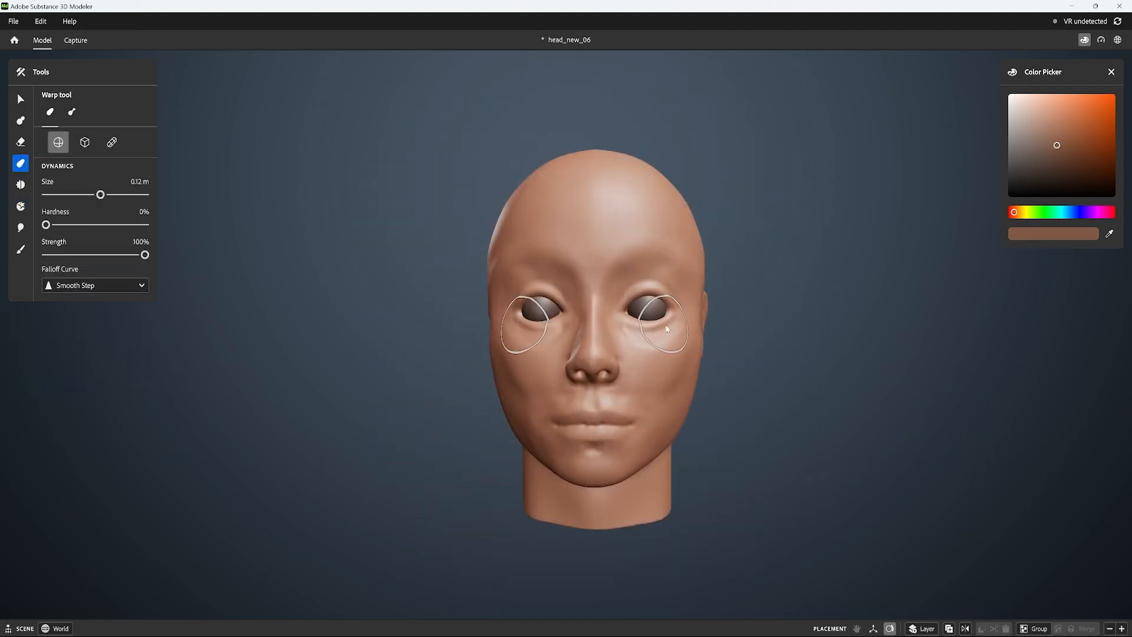
{"action": "left_click_drag", "start_coordinate": [710, 319], "coordinate": [709, 318], "text": "alt"}
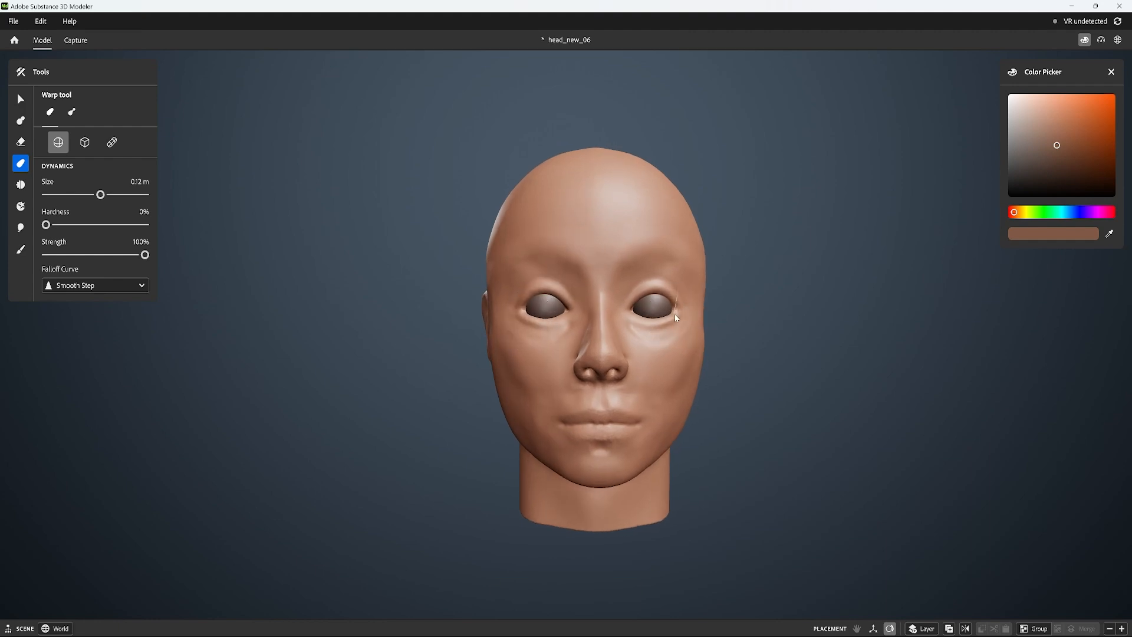
{"action": "mouse_move", "coordinate": [706, 302]}
{"action": "left_mouse_down", "text": "alt"}
{"action": "mouse_move", "coordinate": [621, 306]}
{"action": "mouse_move", "coordinate": [618, 327]}
{"action": "left_mouse_up", "text": "alt"}
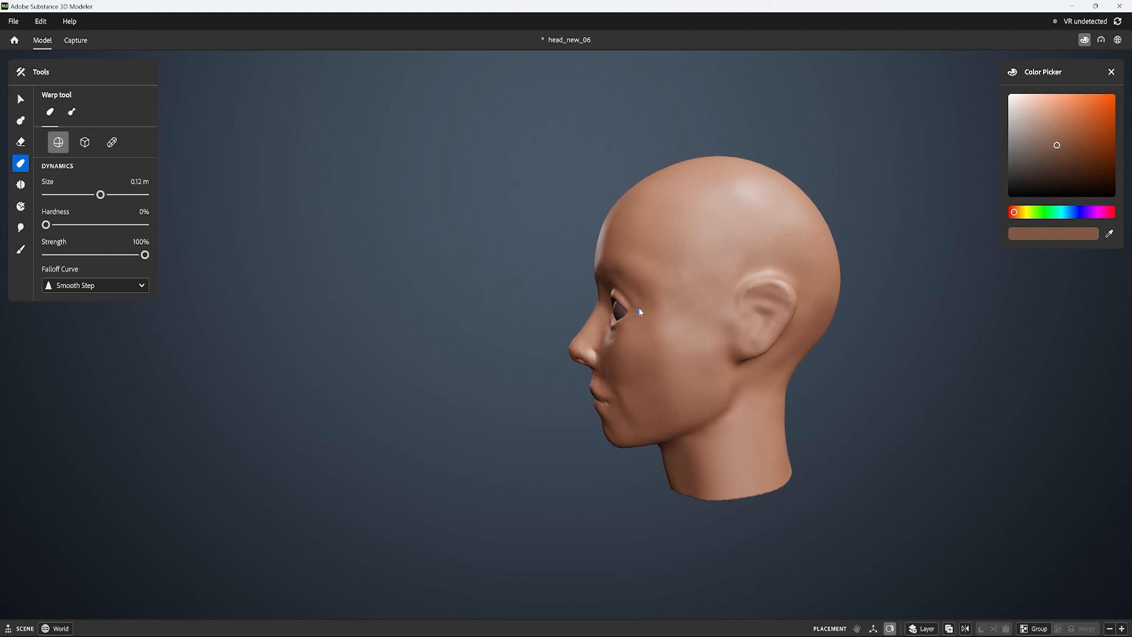
Reduce the Warp brush to 6.64 cm and reshape the lower eyelids and outer corners around the eyeballs
{"action": "scroll", "coordinate": [625, 312], "scroll_direction": "up", "scroll_amount": 5}
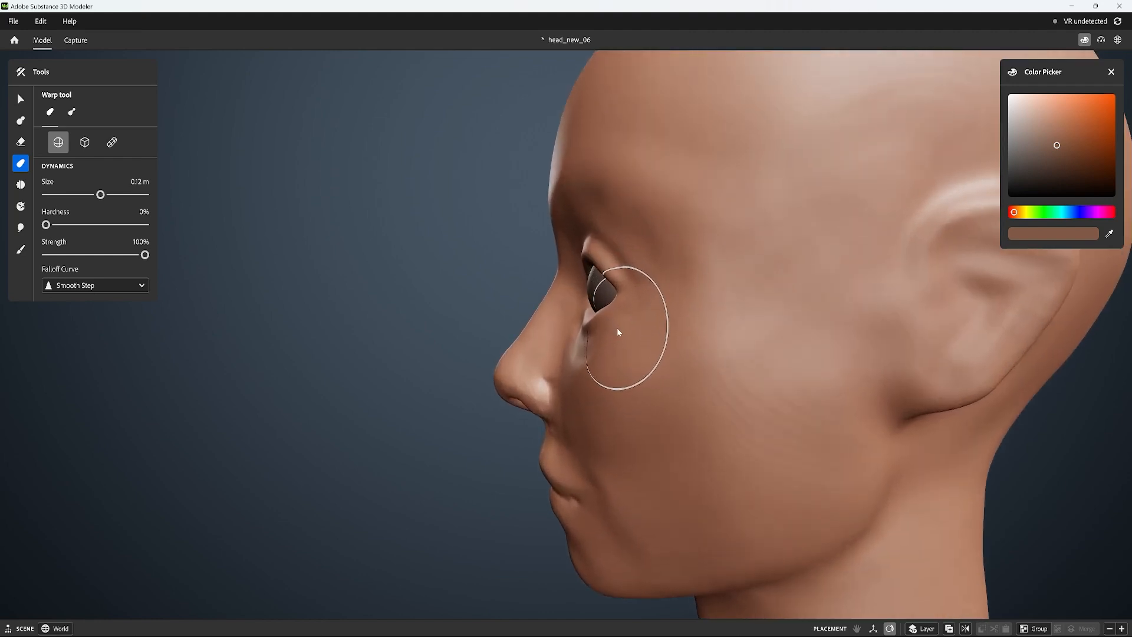
{"action": "right_click_drag", "start_coordinate": [617, 327], "coordinate": [604, 331], "text": "ctrl"}
{"action": "mouse_move", "coordinate": [660, 300]}
{"action": "left_mouse_down", "text": "alt"}
{"action": "mouse_move", "coordinate": [627, 290]}
{"action": "mouse_move", "coordinate": [670, 274]}
{"action": "mouse_move", "coordinate": [619, 292]}
{"action": "left_mouse_up", "text": "alt"}
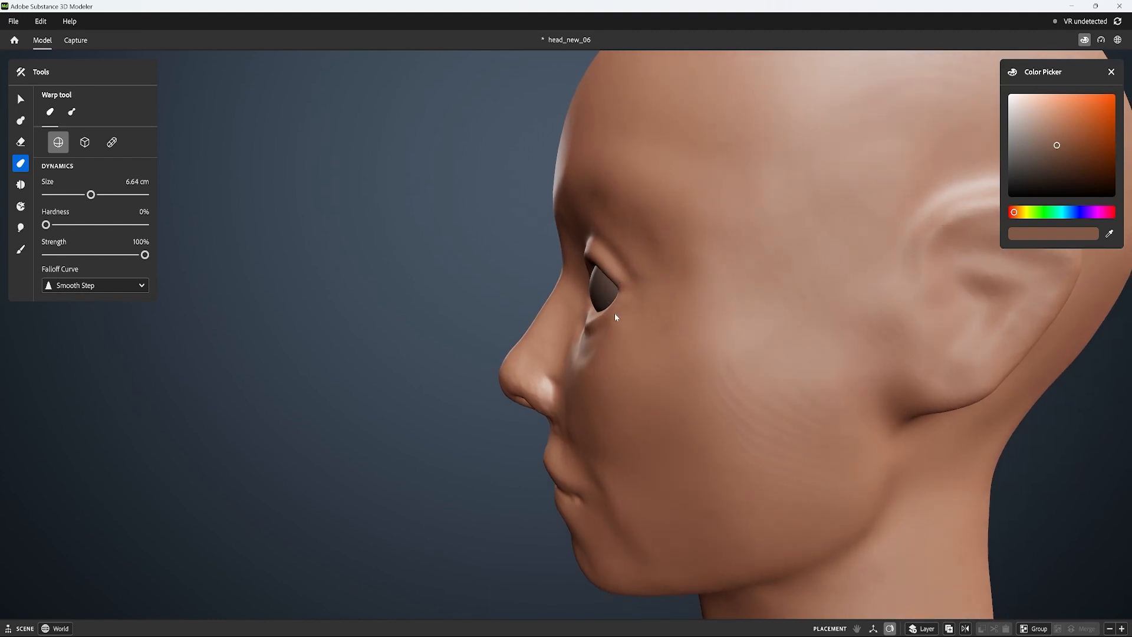
{"action": "mouse_move", "coordinate": [615, 311]}
{"action": "left_mouse_down", "text": "alt"}
{"action": "mouse_move", "coordinate": [625, 281]}
{"action": "mouse_move", "coordinate": [786, 266]}
{"action": "left_mouse_up", "text": "alt"}
{"action": "mouse_move", "coordinate": [603, 313]}
{"action": "left_mouse_down"}
{"action": "mouse_move", "coordinate": [574, 330]}
{"action": "mouse_move", "coordinate": [525, 333]}
{"action": "mouse_move", "coordinate": [653, 336]}
{"action": "mouse_move", "coordinate": [646, 306]}
{"action": "mouse_move", "coordinate": [664, 295]}
{"action": "mouse_move", "coordinate": [640, 320]}
{"action": "left_mouse_up"}
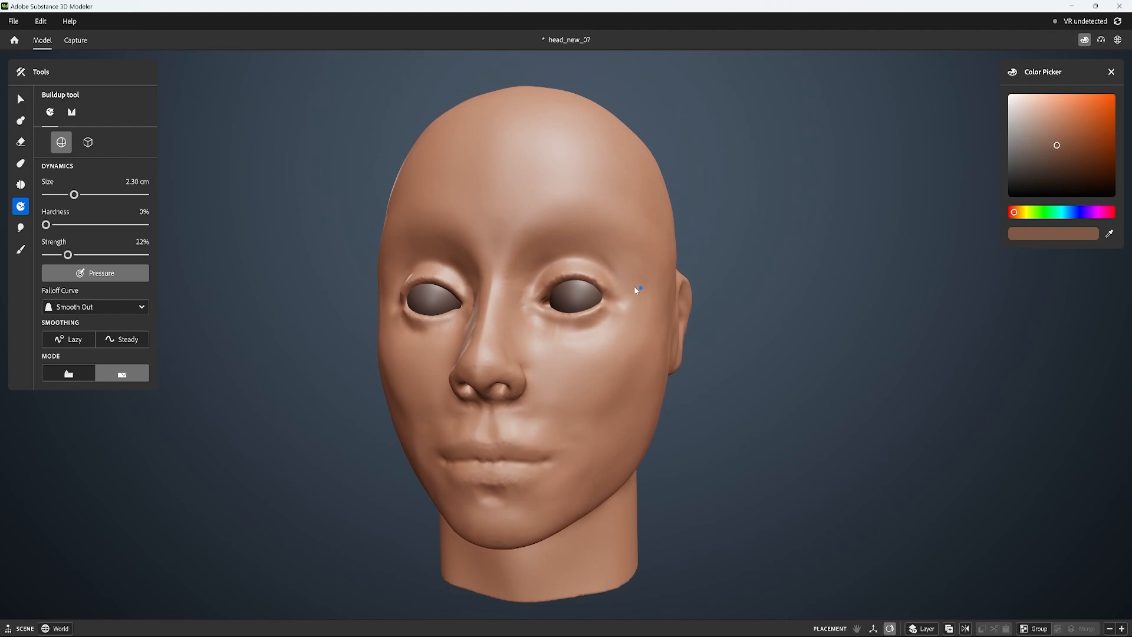
Carve creases under the lower eyelids with a 2.30 cm subtractive Buildup brush at 22% strength and smooth around the eyes
{"action": "left_click_drag", "start_coordinate": [635, 290], "coordinate": [663, 289], "text": "alt"}
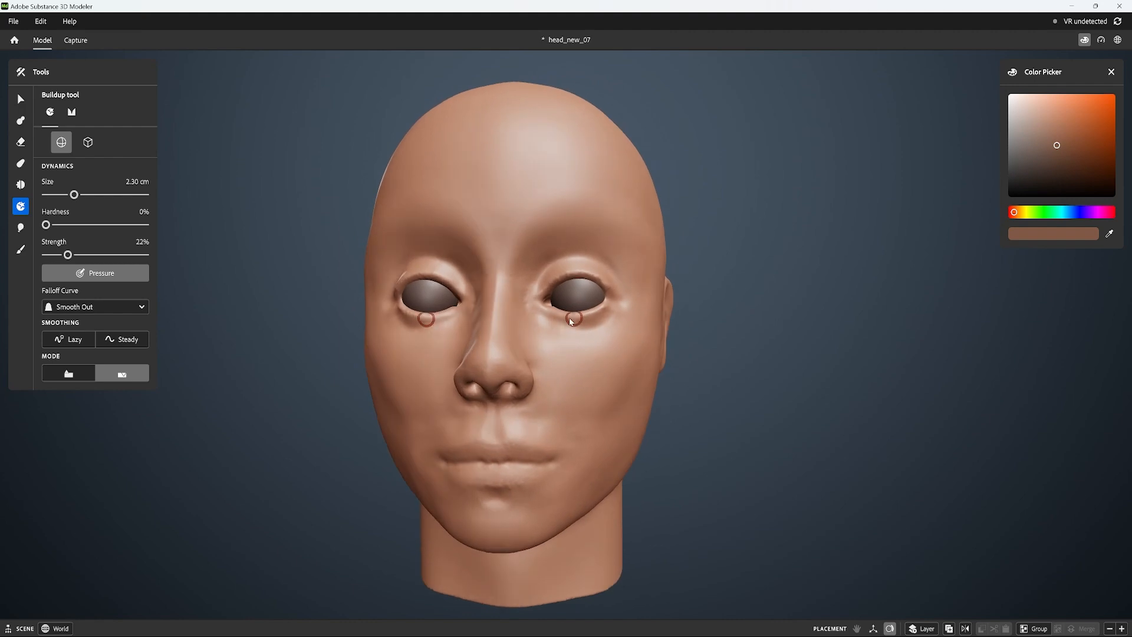
{"action": "left_click_drag", "start_coordinate": [570, 318], "coordinate": [586, 328]}
{"action": "left_click_drag", "start_coordinate": [648, 307], "coordinate": [596, 341], "text": "alt"}
{"action": "key", "text": "shift"}
{"action": "key", "text": "shift"}
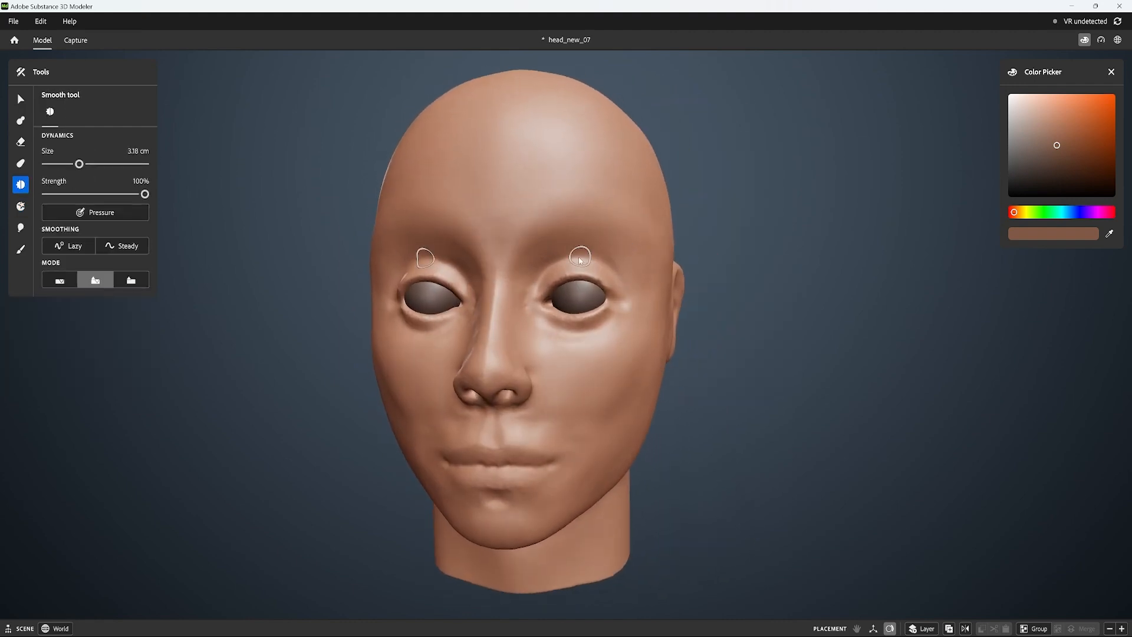
{"action": "key", "text": "shift"}
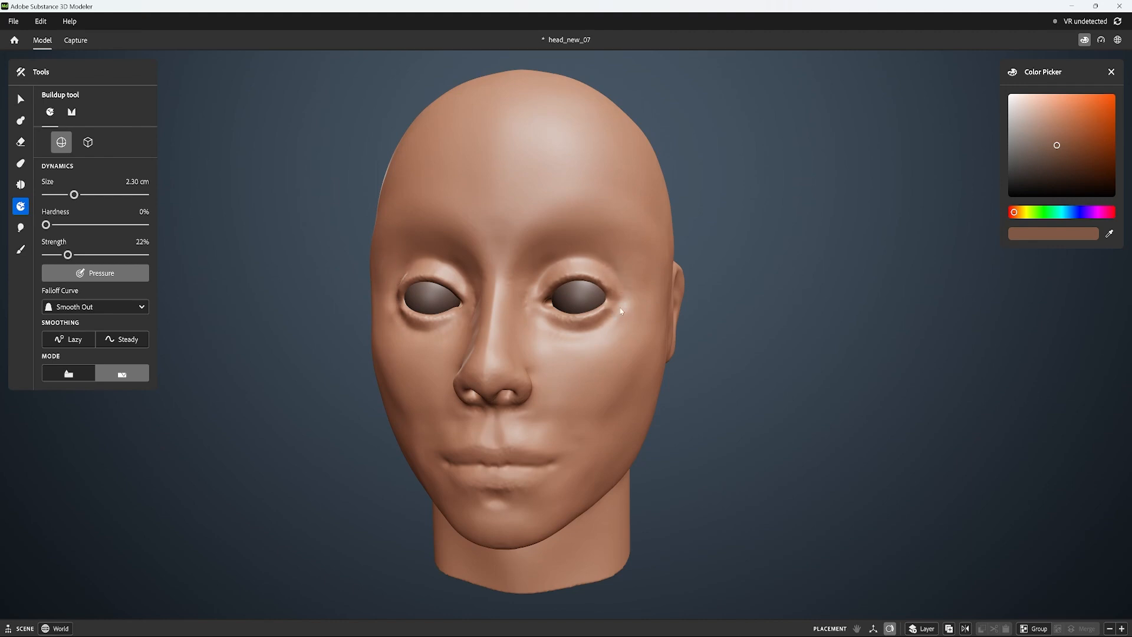
{"action": "key", "text": "shift"}
Refine the outer eye corners with the 2.30 cm Buildup brush, alternating carving, smoothing and adding clay
{"action": "left_click_drag", "start_coordinate": [620, 301], "coordinate": [650, 286], "text": "alt"}
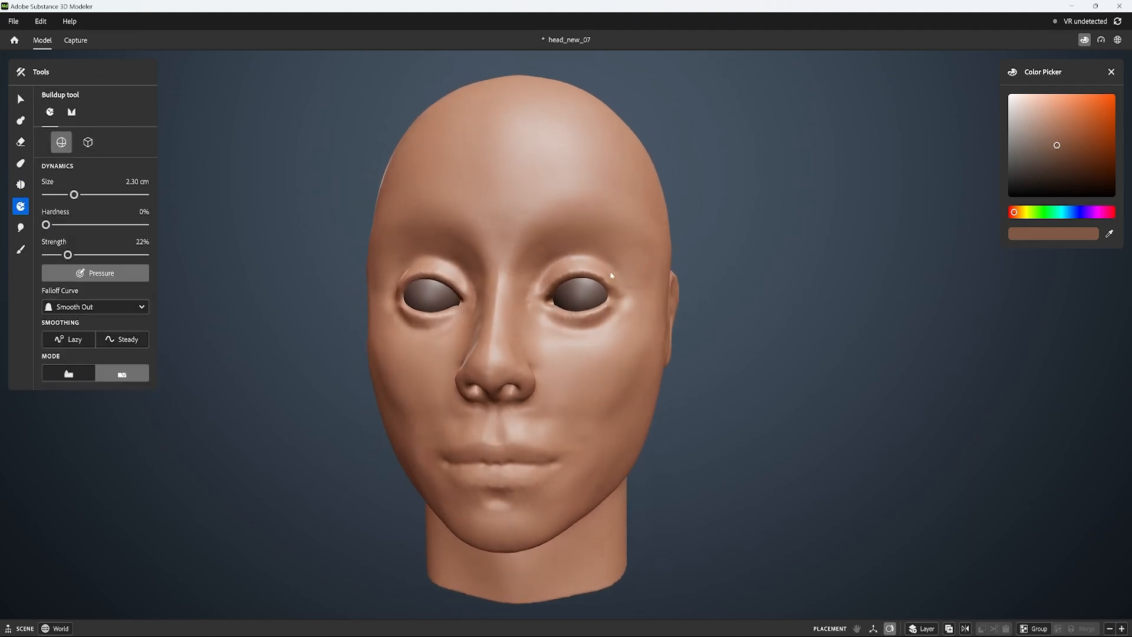
{"action": "key", "text": "shift"}
{"action": "key", "text": "shift"}
{"action": "left_click_drag", "start_coordinate": [659, 333], "coordinate": [648, 324], "text": "alt"}
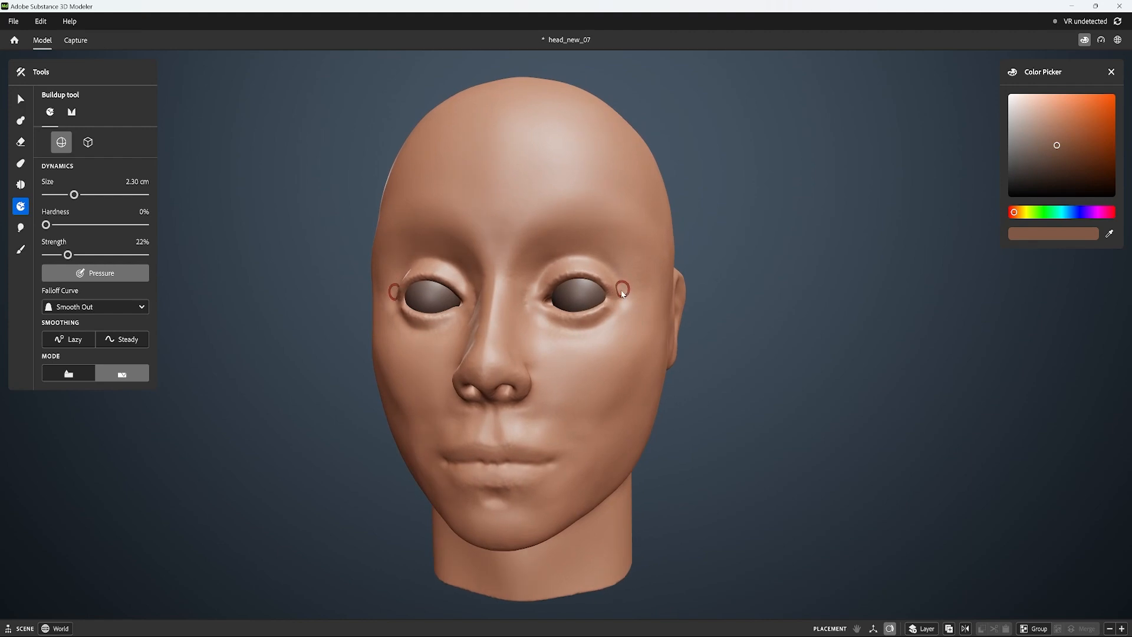
{"action": "key", "text": "ctrl"}
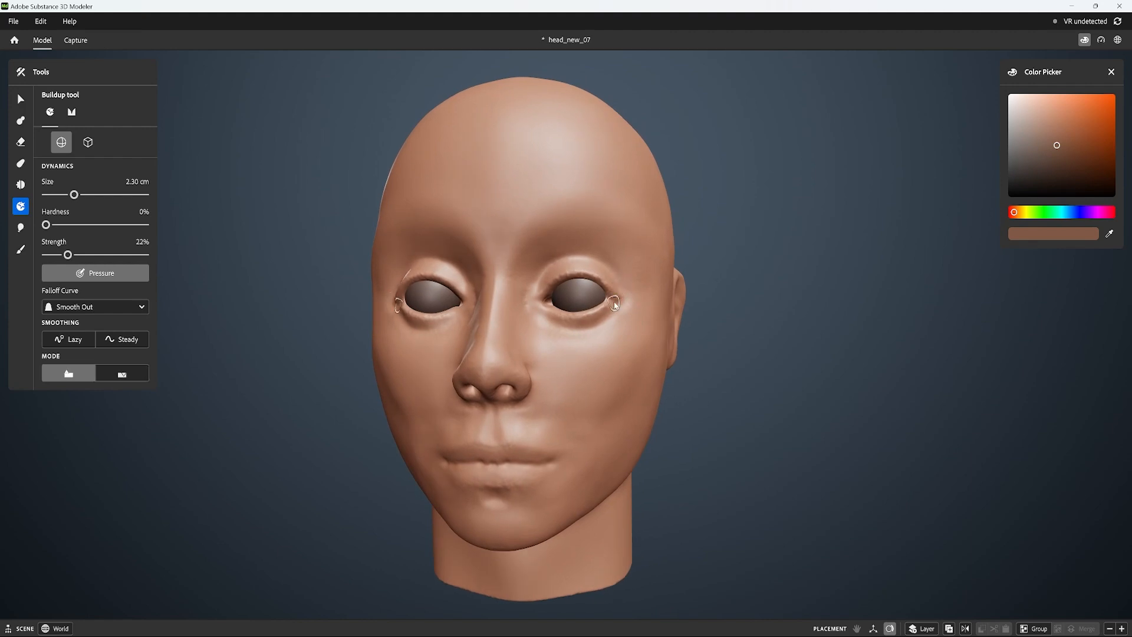
{"action": "mouse_move", "coordinate": [611, 306]}
{"action": "left_mouse_down", "text": "alt"}
{"action": "mouse_move", "coordinate": [634, 316]}
{"action": "mouse_move", "coordinate": [586, 275]}
{"action": "mouse_move", "coordinate": [617, 274]}
{"action": "mouse_move", "coordinate": [616, 264]}
{"action": "left_mouse_up", "text": "alt"}
Adjust the eyelid shape with the Warp tool, using brush sizes between 6.07 and 8.11 cm
{"action": "key", "text": "4"}
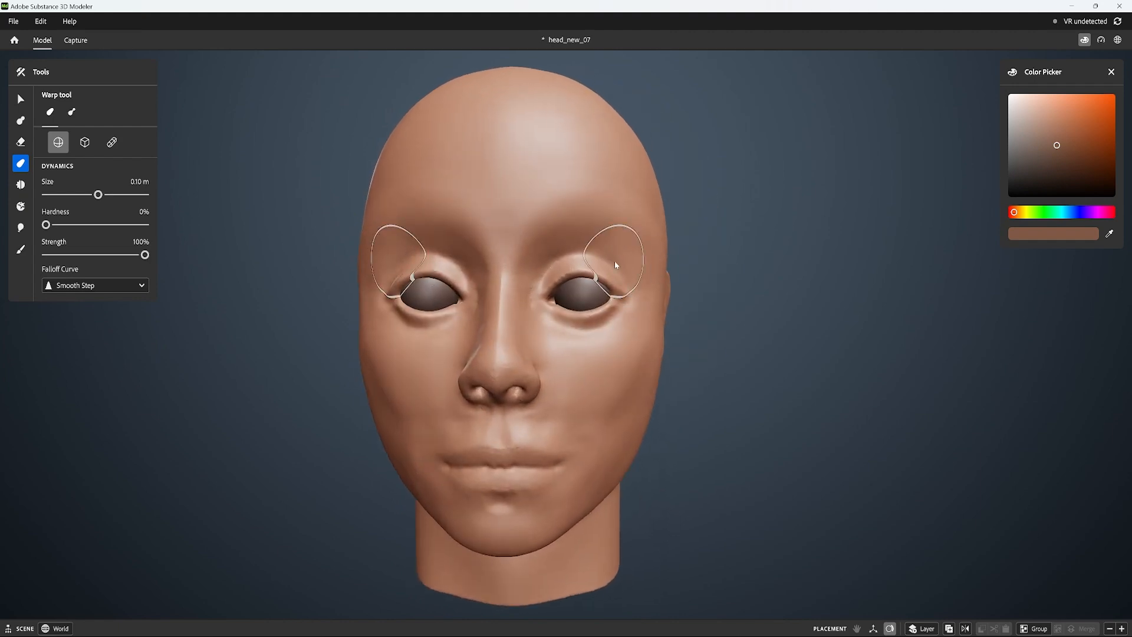
{"action": "mouse_move", "coordinate": [663, 301]}
{"action": "left_mouse_down", "text": "alt"}
{"action": "mouse_move", "coordinate": [648, 215]}
{"action": "mouse_move", "coordinate": [603, 328]}
{"action": "mouse_move", "coordinate": [551, 356]}
{"action": "mouse_move", "coordinate": [631, 349]}
{"action": "mouse_move", "coordinate": [588, 316]}
{"action": "mouse_move", "coordinate": [632, 336]}
{"action": "mouse_move", "coordinate": [589, 282]}
{"action": "left_mouse_up", "text": "alt"}
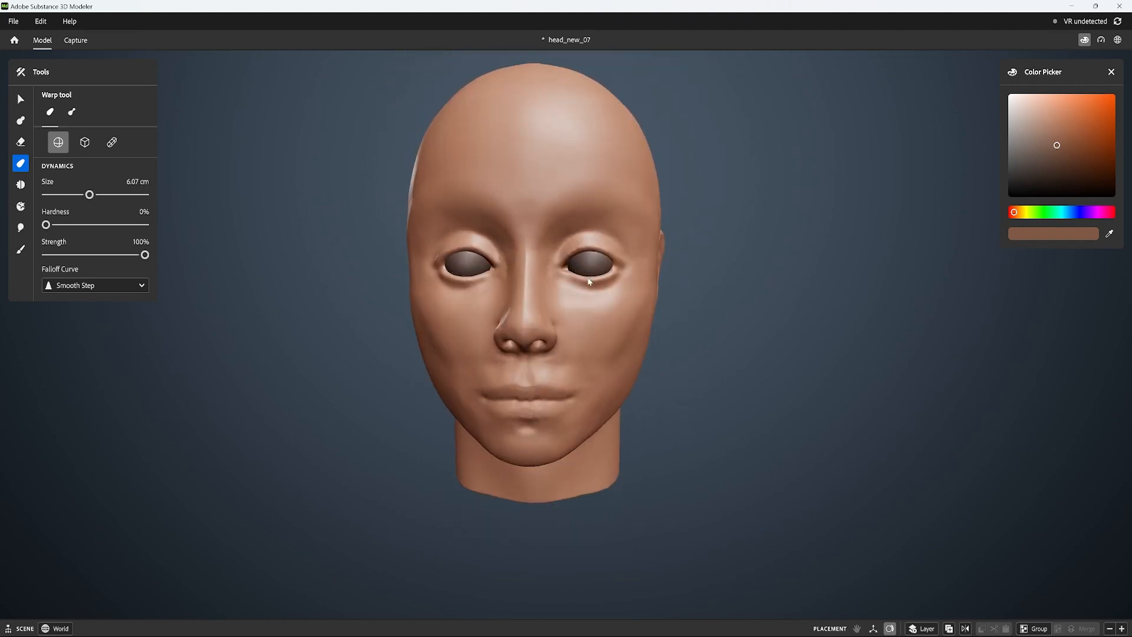
{"action": "mouse_move", "coordinate": [644, 240]}
{"action": "left_mouse_down", "text": "alt"}
{"action": "mouse_move", "coordinate": [632, 292]}
{"action": "mouse_move", "coordinate": [567, 291]}
{"action": "mouse_move", "coordinate": [617, 284]}
{"action": "mouse_move", "coordinate": [645, 196]}
{"action": "mouse_move", "coordinate": [576, 230]}
{"action": "mouse_move", "coordinate": [654, 277]}
{"action": "left_mouse_up", "text": "alt"}
{"action": "key", "text": "bracketright"}
{"action": "key", "text": "bracketright"}
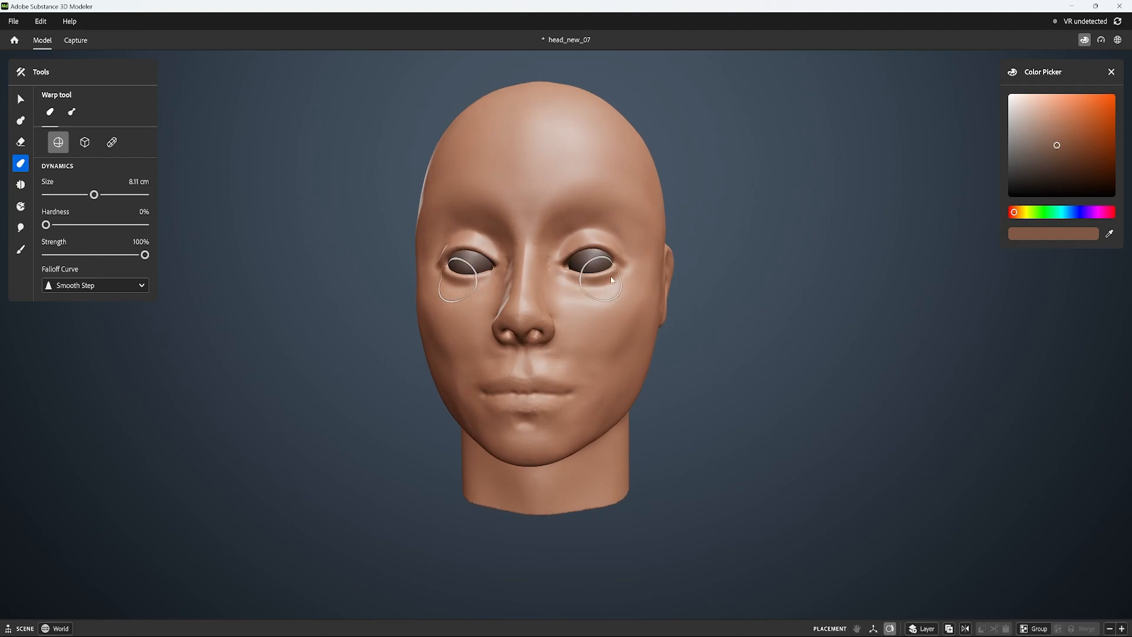
Enlarge the Warp brush to 0.16 m and reshape the cheeks below the cheekbones toward the jaw
{"action": "key", "text": "s"}
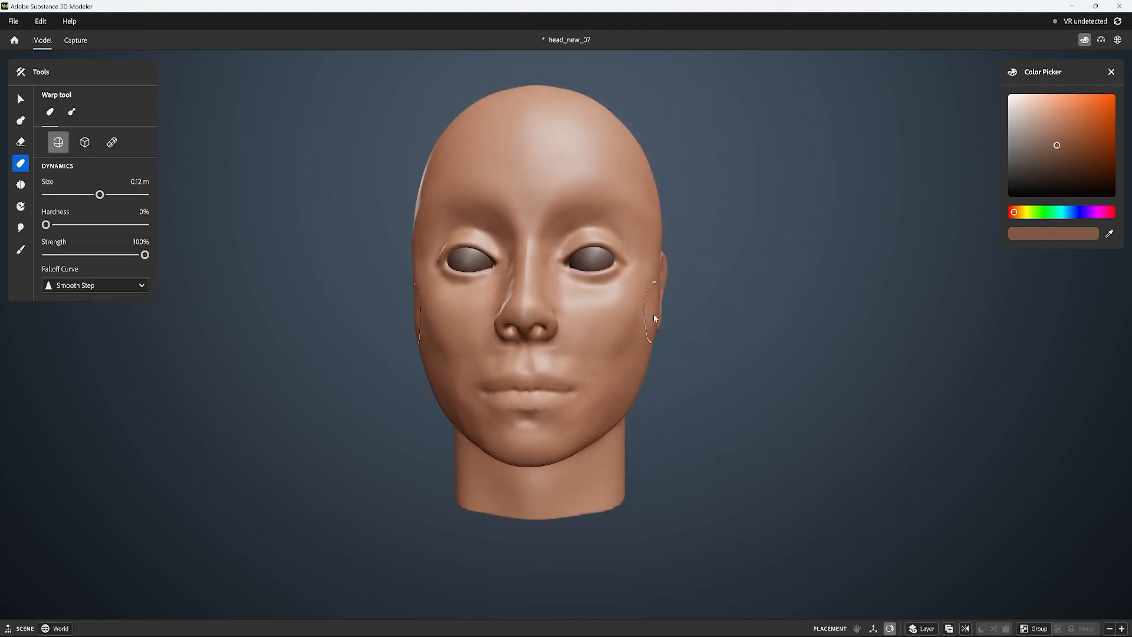
{"action": "mouse_move", "coordinate": [650, 299]}
{"action": "left_mouse_down", "text": "alt"}
{"action": "mouse_move", "coordinate": [664, 313]}
{"action": "mouse_move", "coordinate": [701, 315]}
{"action": "left_mouse_up", "text": "alt"}
{"action": "key", "text": "bracketright"}
{"action": "key", "text": "bracketright"}
{"action": "mouse_move", "coordinate": [648, 342]}
{"action": "left_mouse_down"}
{"action": "mouse_move", "coordinate": [655, 333]}
{"action": "mouse_move", "coordinate": [651, 346]}
{"action": "left_mouse_up"}
{"action": "key", "text": "s"}
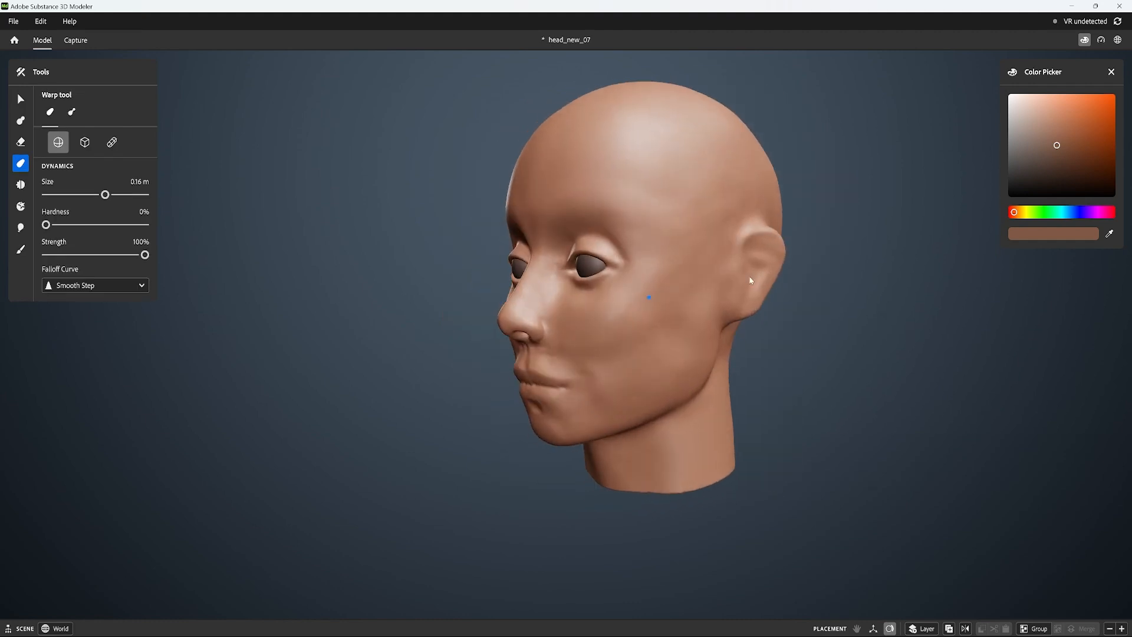
{"action": "left_click_drag", "start_coordinate": [670, 359], "coordinate": [686, 344]}
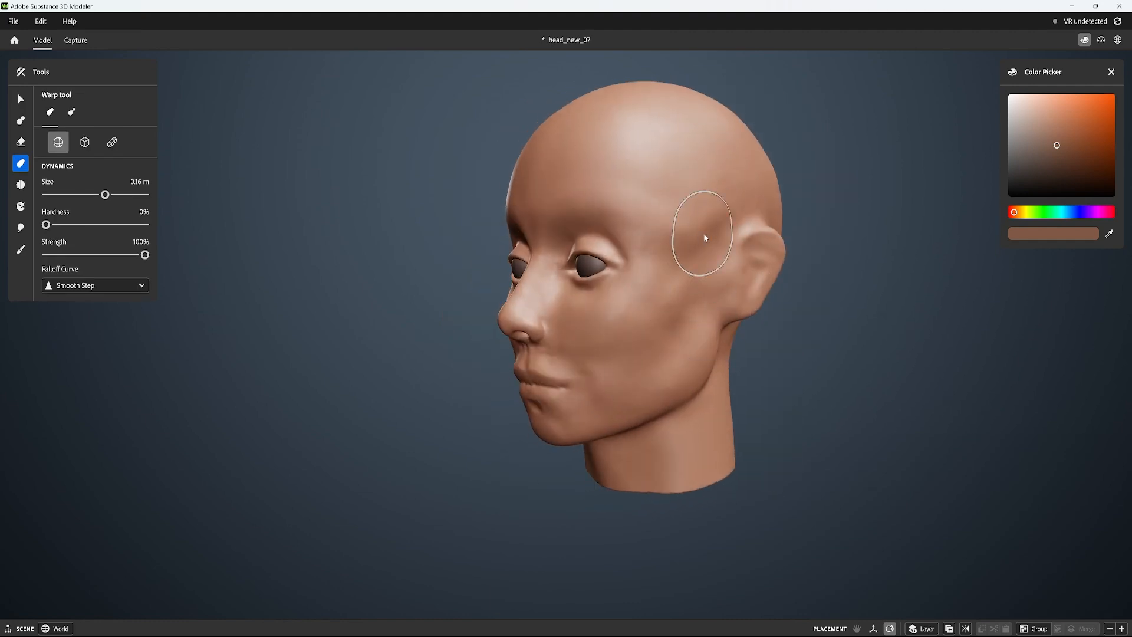
Smooth the temples and sides of the cheeks with a 0.19 m Smooth brush at 100% strength
{"action": "right_click_drag", "start_coordinate": [704, 238], "coordinate": [791, 242]}
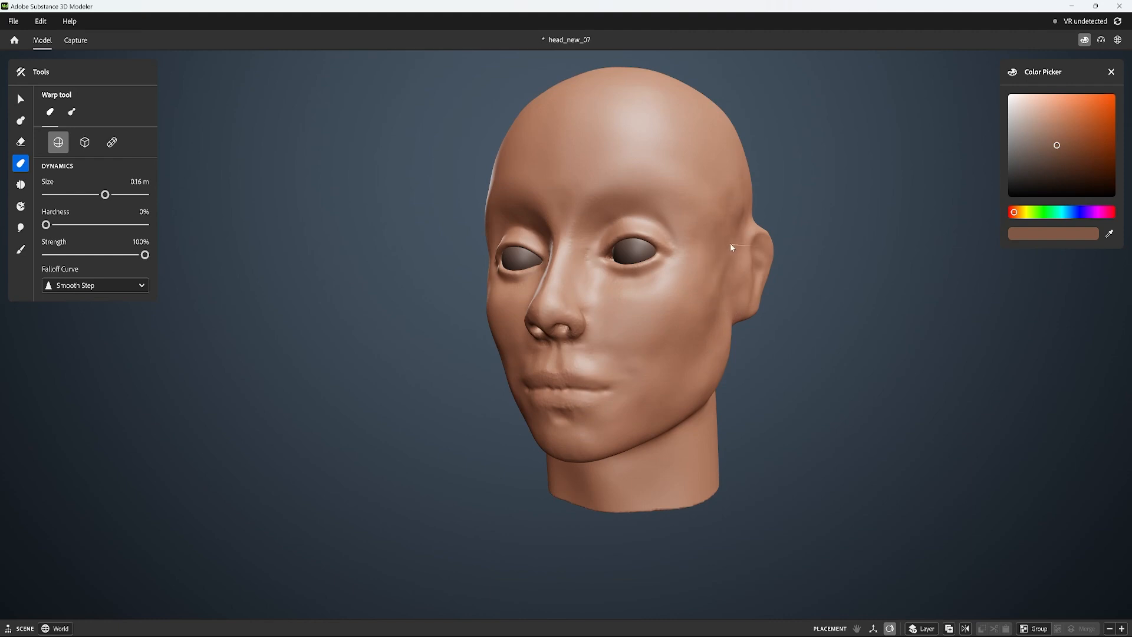
{"action": "mouse_move", "coordinate": [726, 303]}
{"action": "right_mouse_down"}
{"action": "mouse_move", "coordinate": [740, 316]}
{"action": "mouse_move", "coordinate": [699, 345]}
{"action": "right_mouse_up"}
{"action": "key", "text": "shift"}
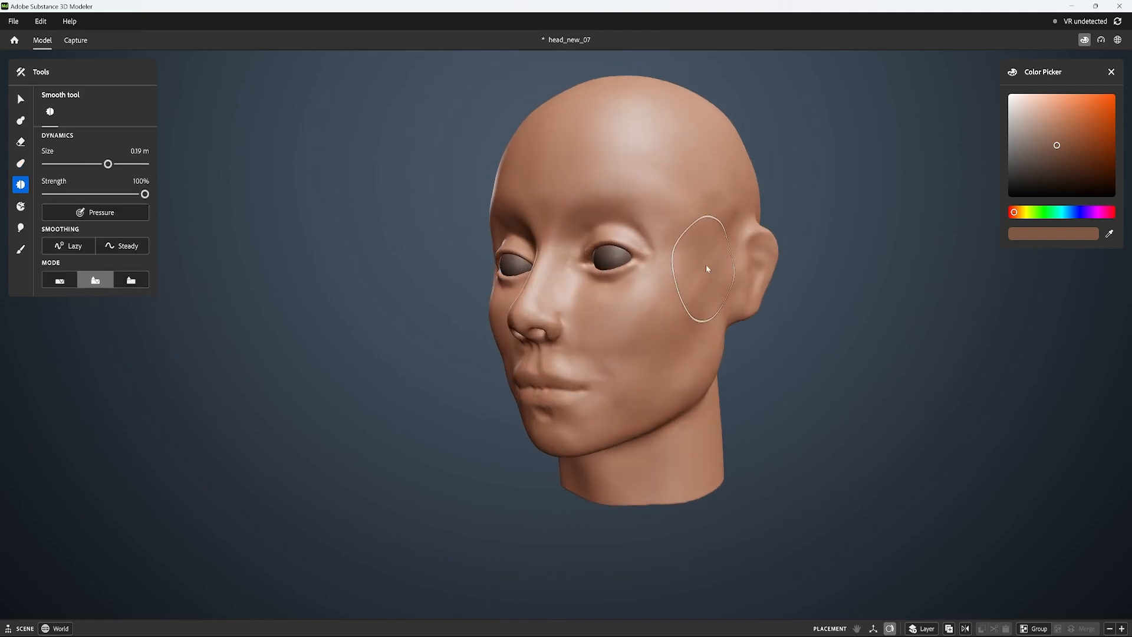
{"action": "right_click_drag", "start_coordinate": [793, 277], "coordinate": [661, 353]}
{"action": "key", "text": "shift"}
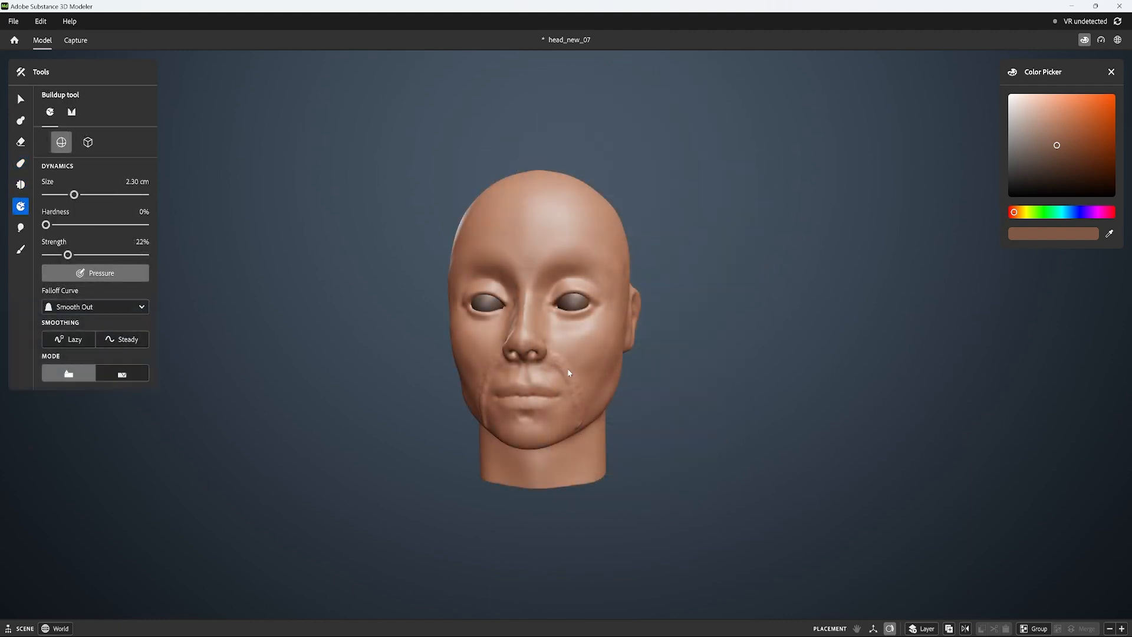
Soften the built-up folds running from the nose to the jaw with a 7.17 cm Smooth brush
{"action": "key", "text": "shift"}
{"action": "left_click_drag", "start_coordinate": [571, 359], "coordinate": [558, 356]}
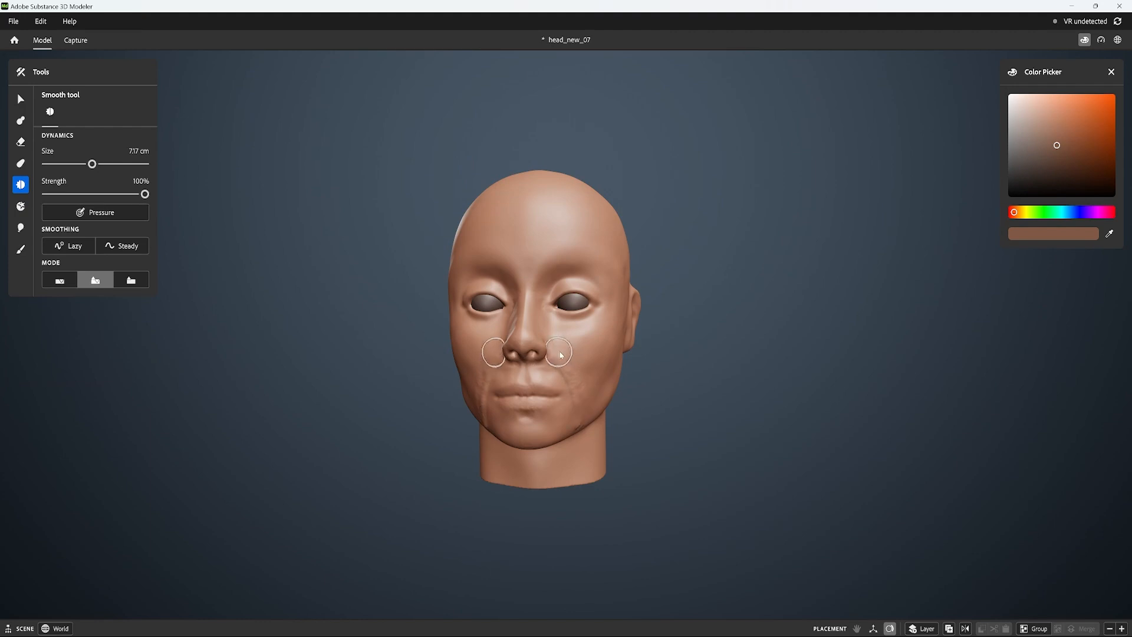
{"action": "mouse_move", "coordinate": [558, 357]}
{"action": "right_mouse_down"}
{"action": "mouse_move", "coordinate": [581, 411]}
{"action": "mouse_move", "coordinate": [579, 358]}
{"action": "right_mouse_up"}
{"action": "left_click_drag", "start_coordinate": [576, 357], "coordinate": [592, 416], "text": "shift"}
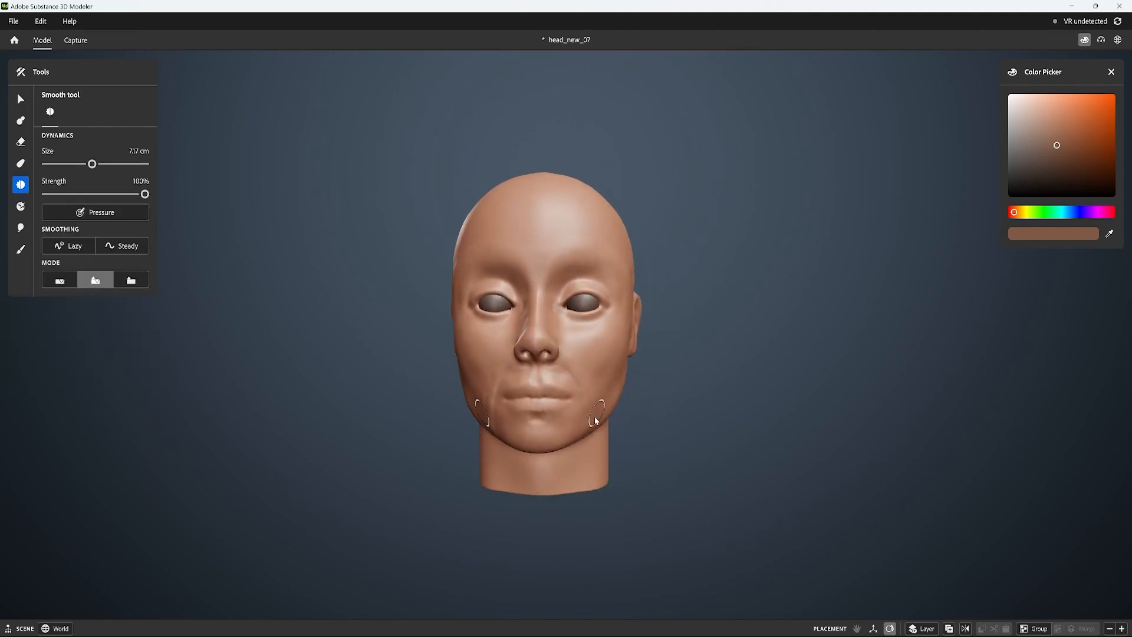
{"action": "right_click_drag", "start_coordinate": [566, 435], "coordinate": [570, 449]}
{"action": "left_click_drag", "start_coordinate": [589, 388], "coordinate": [583, 381], "text": "shift"}
{"action": "right_click_drag", "start_coordinate": [582, 381], "coordinate": [558, 389]}
{"action": "left_click_drag", "start_coordinate": [561, 392], "coordinate": [563, 401], "text": "shift"}
{"action": "right_click_drag", "start_coordinate": [563, 401], "coordinate": [592, 389]}
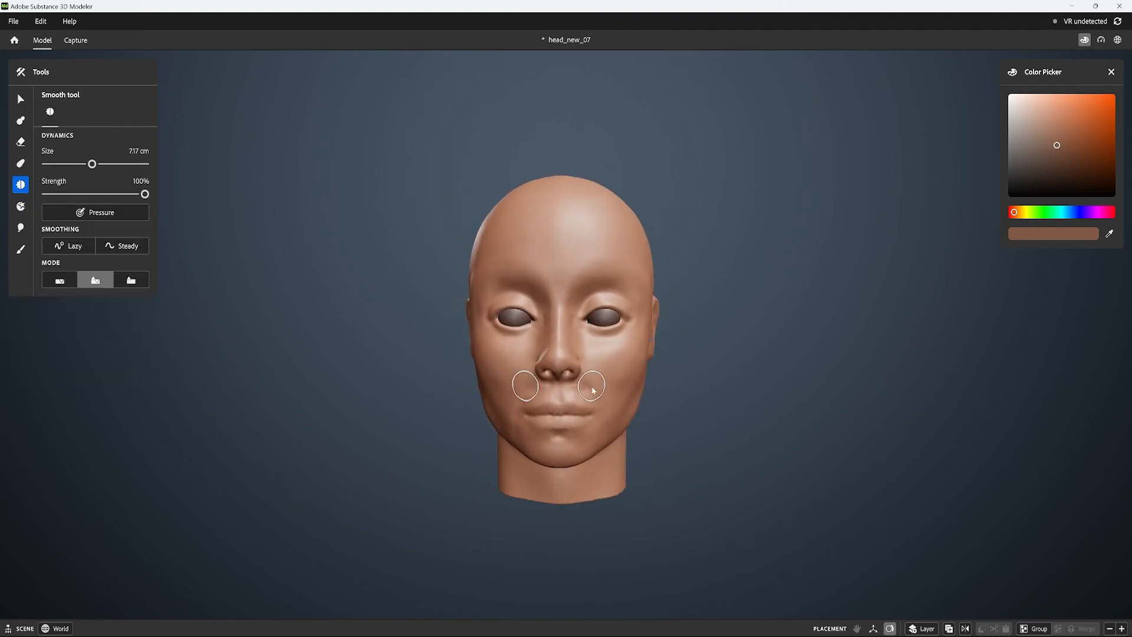
{"action": "left_click_drag", "start_coordinate": [594, 387], "coordinate": [595, 401], "text": "shift"}
Carve around the mouth corners with the 2.30 cm subtractive Buildup brush and smooth the marks
{"action": "key", "text": "ctrl"}
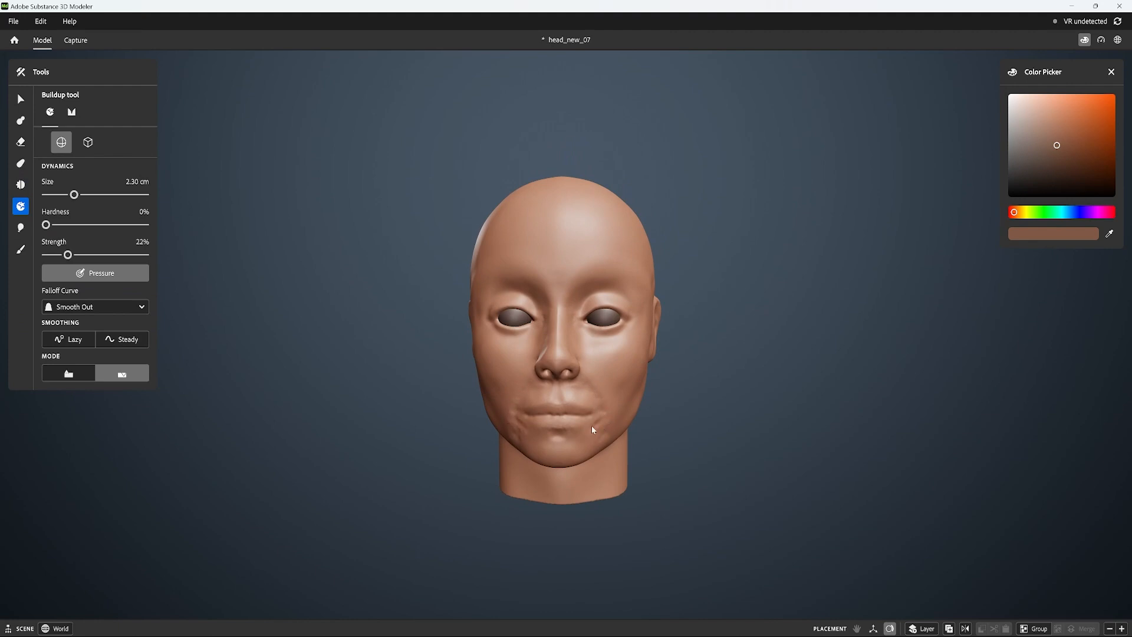
{"action": "mouse_move", "coordinate": [595, 445]}
{"action": "left_mouse_down", "text": "shift"}
{"action": "mouse_move", "coordinate": [597, 384]}
{"action": "mouse_move", "coordinate": [599, 450]}
{"action": "mouse_move", "coordinate": [576, 391]}
{"action": "mouse_move", "coordinate": [602, 388]}
{"action": "left_mouse_up", "text": "shift"}
{"action": "mouse_move", "coordinate": [619, 383]}
{"action": "left_mouse_down", "text": "alt"}
{"action": "mouse_move", "coordinate": [696, 342]}
{"action": "mouse_move", "coordinate": [598, 431]}
{"action": "mouse_move", "coordinate": [590, 408]}
{"action": "mouse_move", "coordinate": [593, 436]}
{"action": "mouse_move", "coordinate": [758, 379]}
{"action": "mouse_move", "coordinate": [803, 397]}
{"action": "mouse_move", "coordinate": [647, 441]}
{"action": "mouse_move", "coordinate": [528, 425]}
{"action": "mouse_move", "coordinate": [601, 450]}
{"action": "mouse_move", "coordinate": [631, 429]}
{"action": "left_mouse_up", "text": "alt"}
{"action": "key", "text": "shift"}
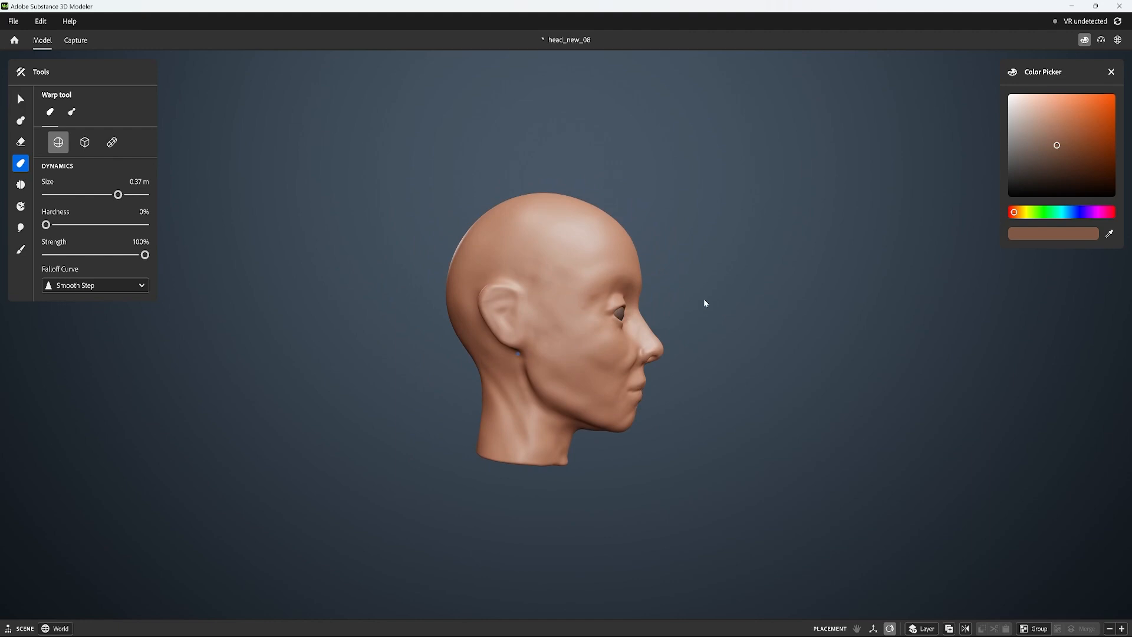
Place a 0.37 m spherical Warp volume in gizmo mode on the side of the head and centre it over the ear
{"action": "left_click_drag", "start_coordinate": [704, 303], "coordinate": [712, 298], "text": "alt"}
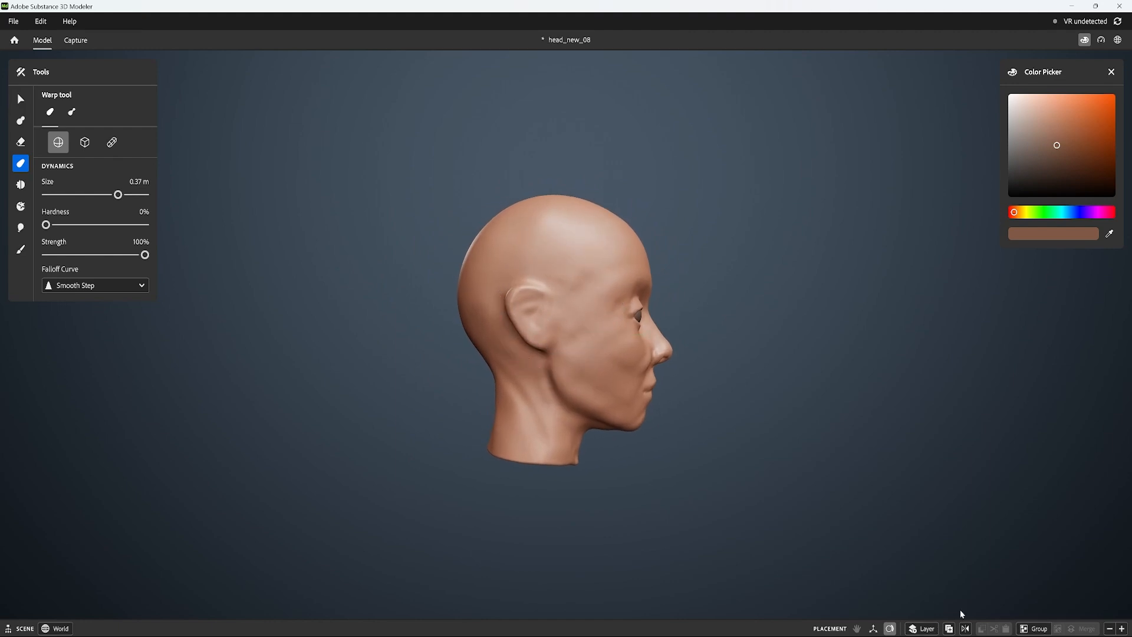
{"action": "left_click", "coordinate": [873, 628]}
{"action": "left_click_drag", "start_coordinate": [564, 329], "coordinate": [534, 314]}
{"action": "left_click_drag", "start_coordinate": [546, 286], "coordinate": [596, 293], "text": "alt"}
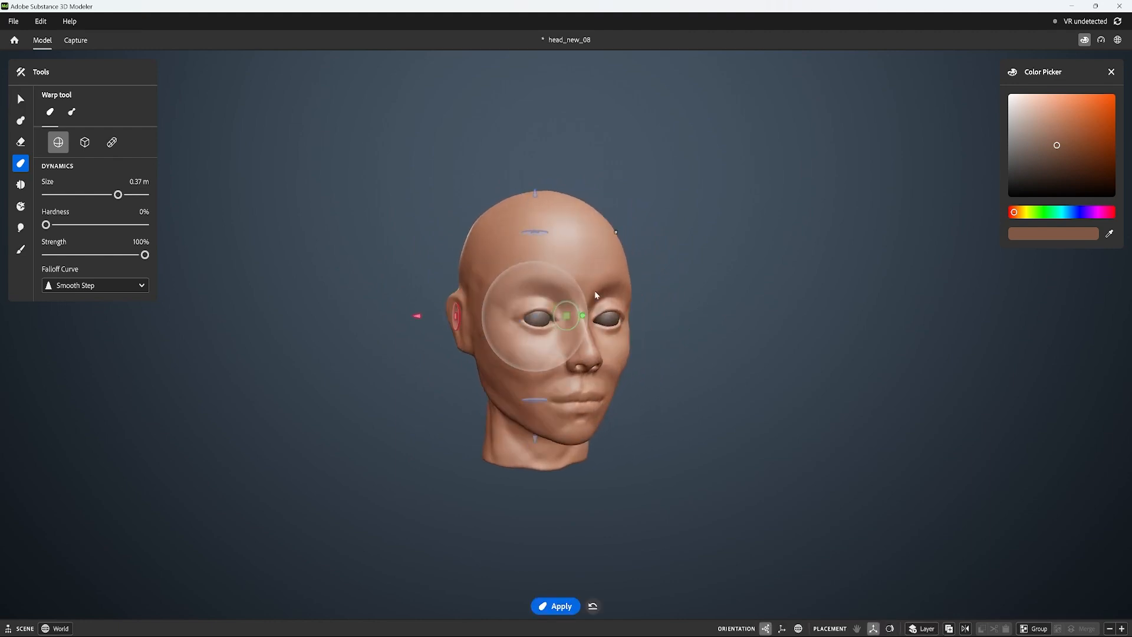
{"action": "left_click_drag", "start_coordinate": [328, 329], "coordinate": [745, 270], "text": "alt"}
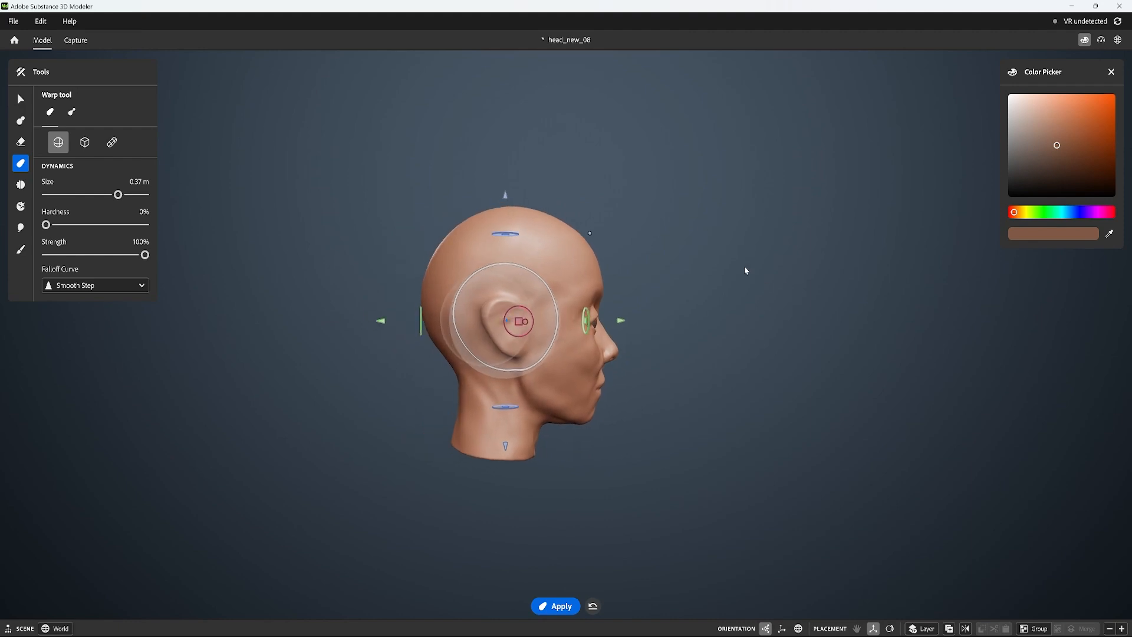
{"action": "left_click_drag", "start_coordinate": [521, 323], "coordinate": [524, 329]}
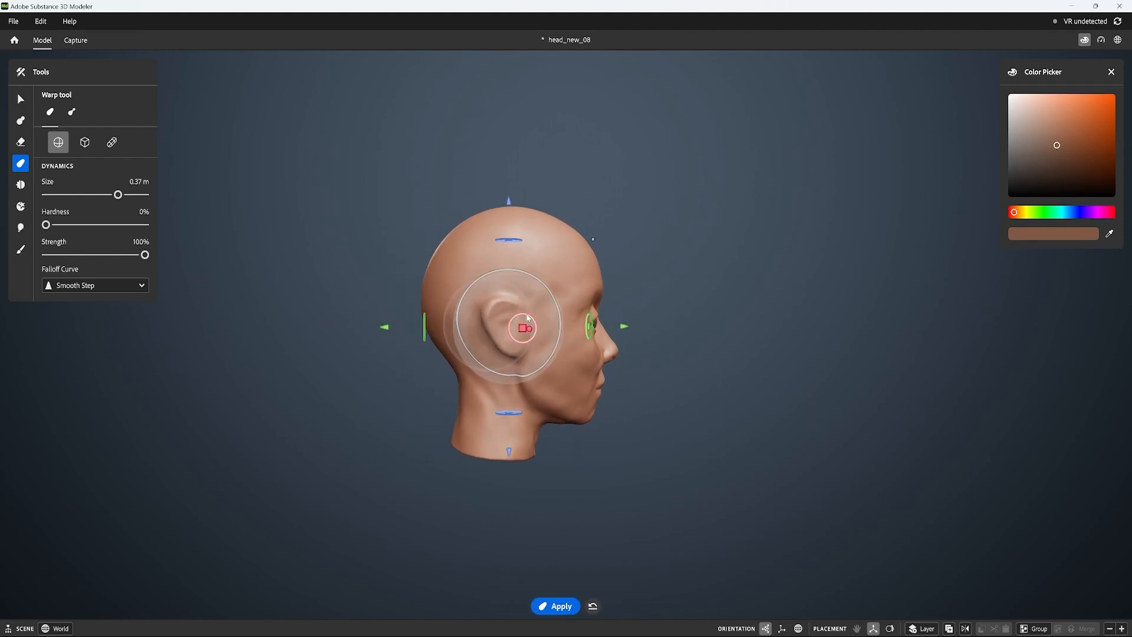
Set the Warp hardness to 80% and move the ear region slightly down, comparing the head before and after the move
{"action": "left_click_drag", "start_coordinate": [45, 224], "coordinate": [127, 225]}
{"action": "left_click_drag", "start_coordinate": [523, 329], "coordinate": [524, 337]}
{"action": "left_click_drag", "start_coordinate": [797, 309], "coordinate": [726, 302], "text": "alt"}
{"action": "left_click", "coordinate": [889, 628]}
{"action": "key", "text": "ctrl+z"}
{"action": "key", "text": "ctrl+z"}
{"action": "key", "text": "ctrl+y"}
{"action": "key", "text": "ctrl+y"}
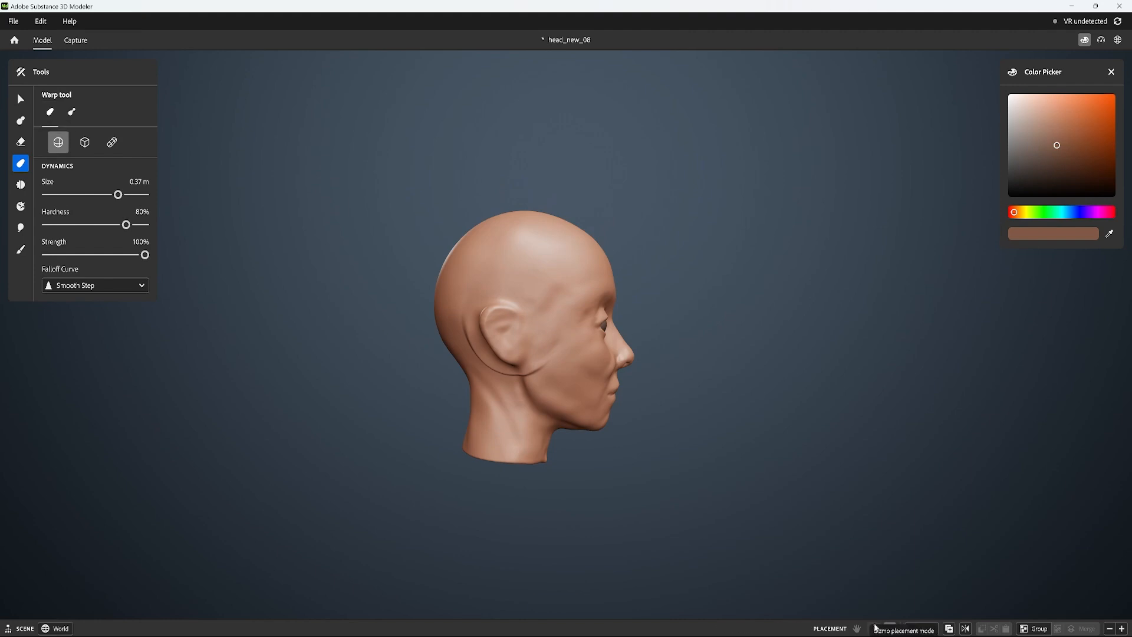
{"action": "left_click", "coordinate": [508, 336]}
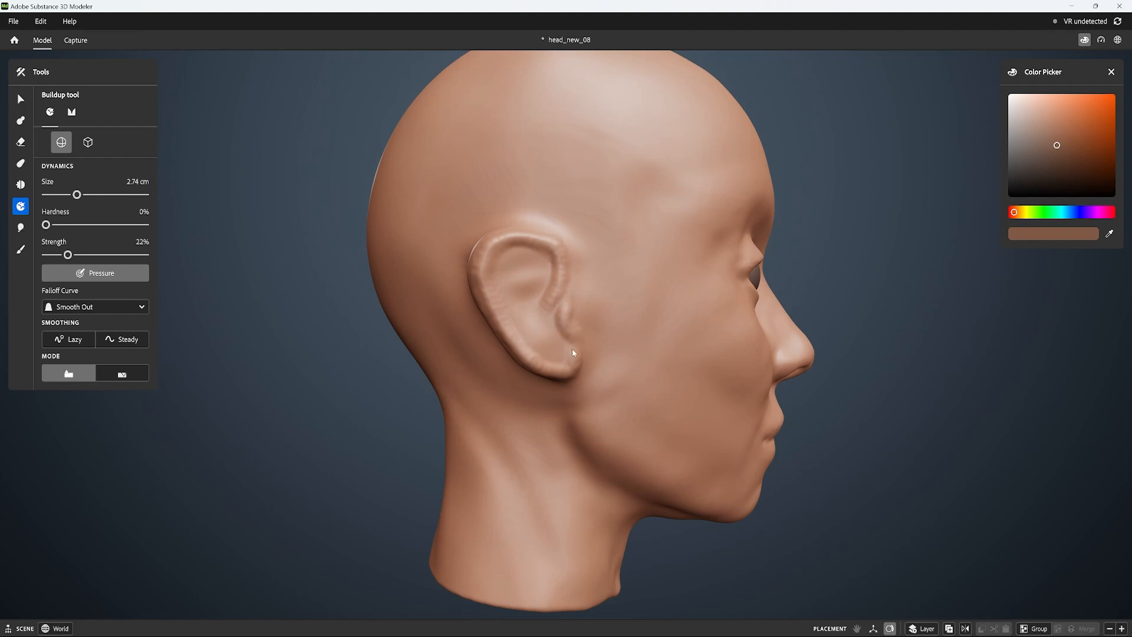
Carve the ear canal and inner hollows and build up the inner ridges with a 2.74 cm Buildup brush at 22% strength
{"action": "key", "text": "ctrl"}
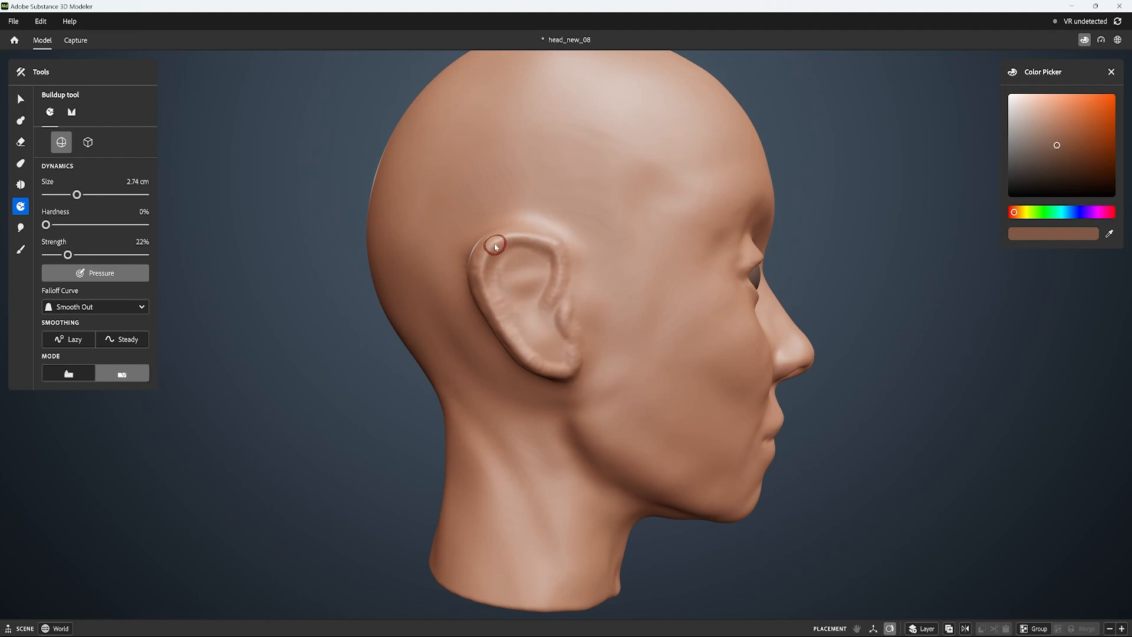
{"action": "mouse_move", "coordinate": [548, 266]}
{"action": "left_mouse_down"}
{"action": "mouse_move", "coordinate": [505, 263]}
{"action": "mouse_move", "coordinate": [526, 255]}
{"action": "mouse_move", "coordinate": [524, 279]}
{"action": "left_mouse_up"}
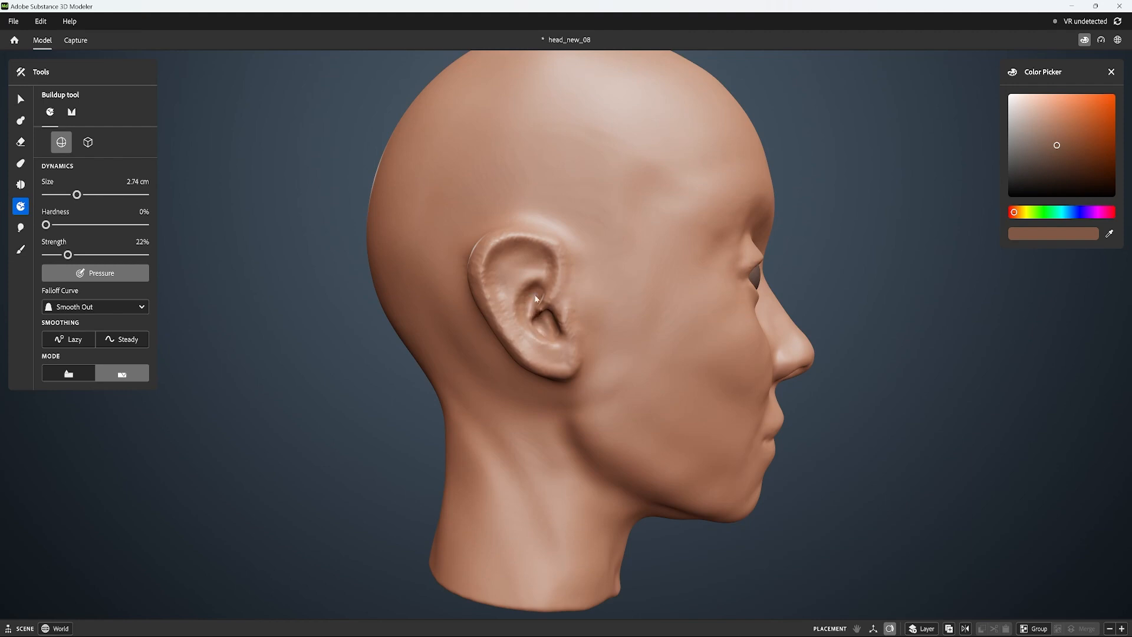
{"action": "mouse_move", "coordinate": [536, 298]}
{"action": "left_mouse_down", "text": "ctrl"}
{"action": "mouse_move", "coordinate": [547, 316]}
{"action": "mouse_move", "coordinate": [546, 251]}
{"action": "left_mouse_up", "text": "ctrl"}
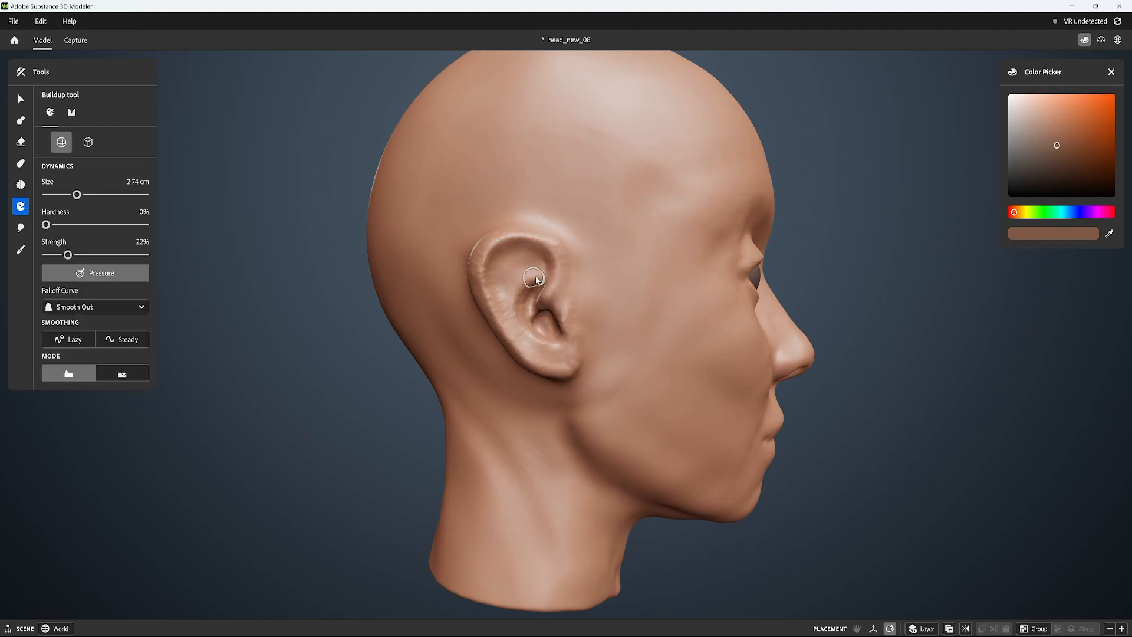
{"action": "left_click_drag", "start_coordinate": [491, 307], "coordinate": [556, 366]}
{"action": "key", "text": "ctrl"}
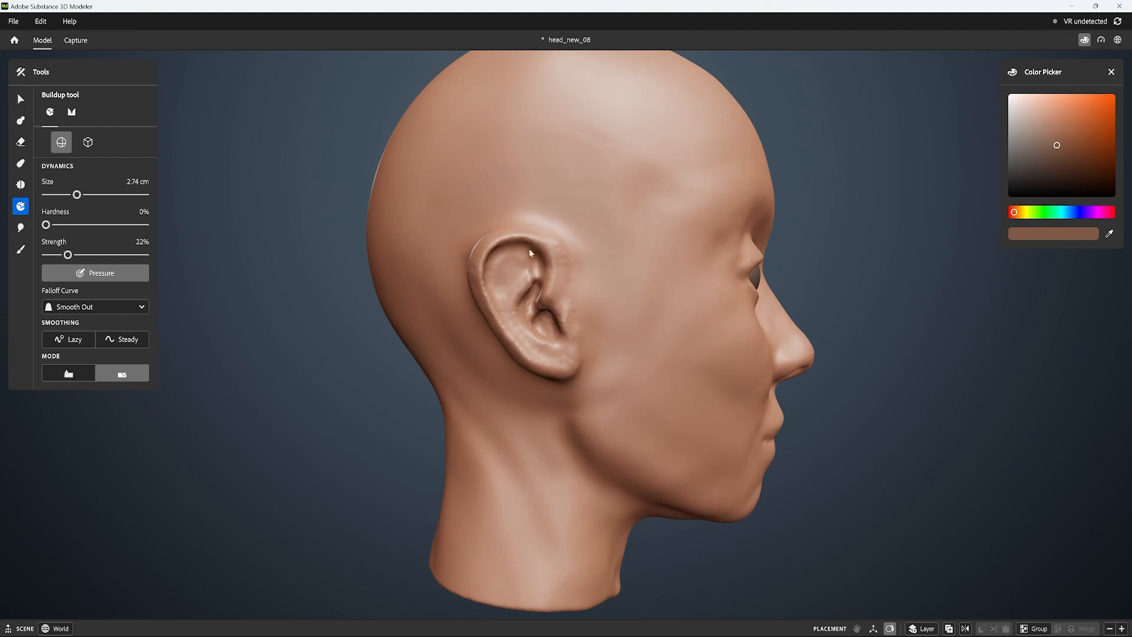
{"action": "left_click_drag", "start_coordinate": [534, 289], "coordinate": [530, 306], "text": "ctrl"}
Smooth the ear and its transition to the head with a 2.91 cm Smooth brush, and deepen the inner ear folds
{"action": "key", "text": "shift"}
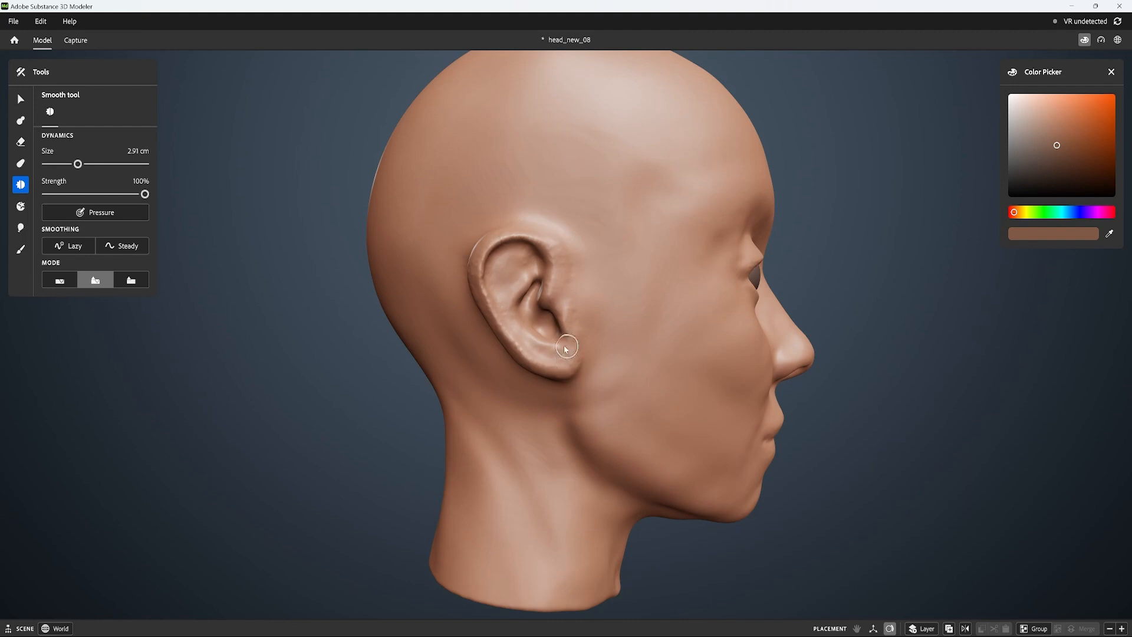
{"action": "key", "text": "ctrl+z"}
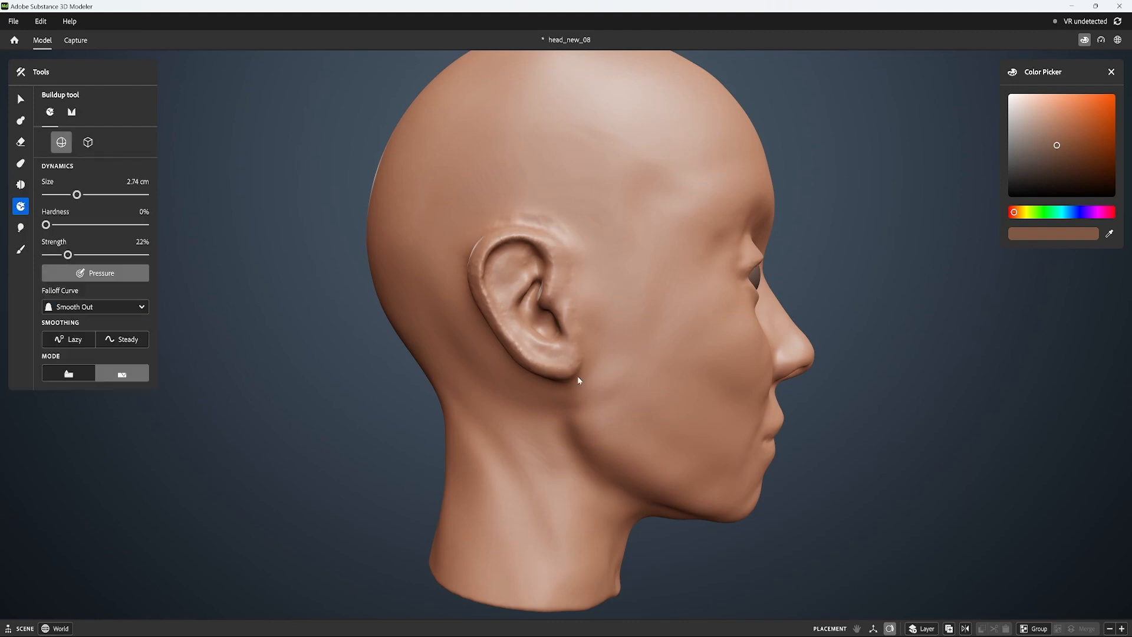
{"action": "key", "text": "shift"}
{"action": "key", "text": "shift"}
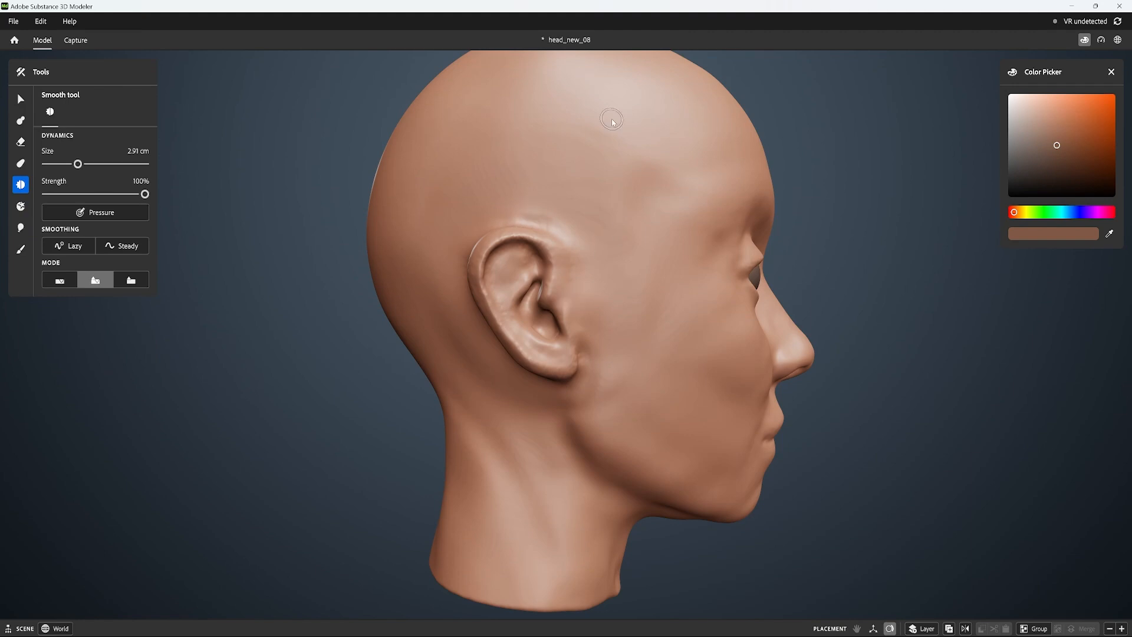
{"action": "key", "text": "ctrl"}
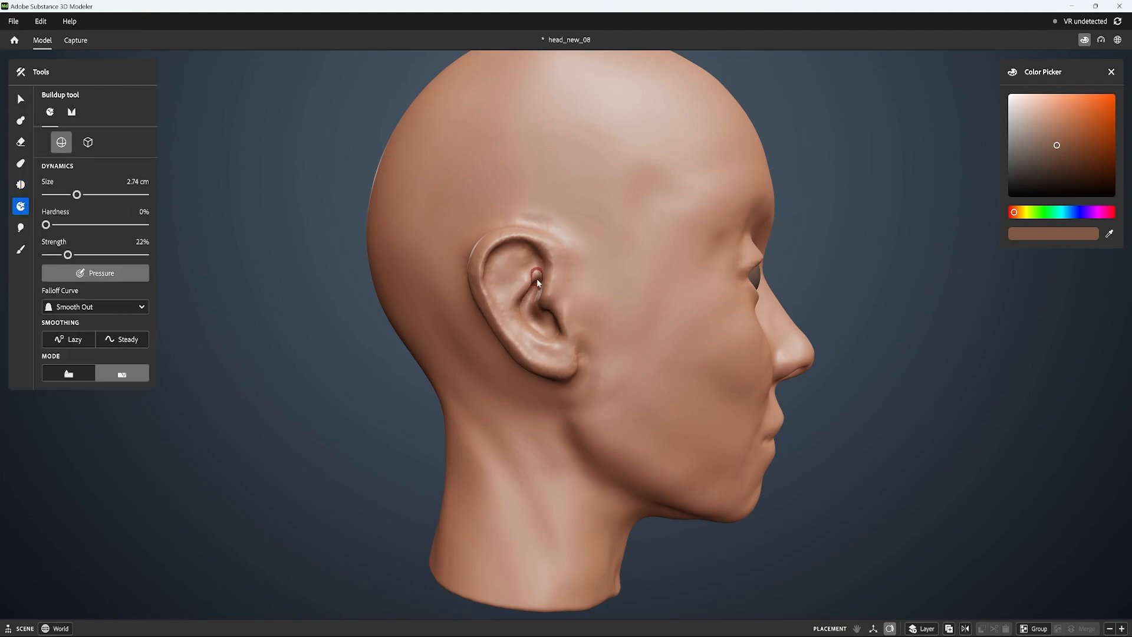
{"action": "right_click_drag", "start_coordinate": [567, 277], "coordinate": [540, 320]}
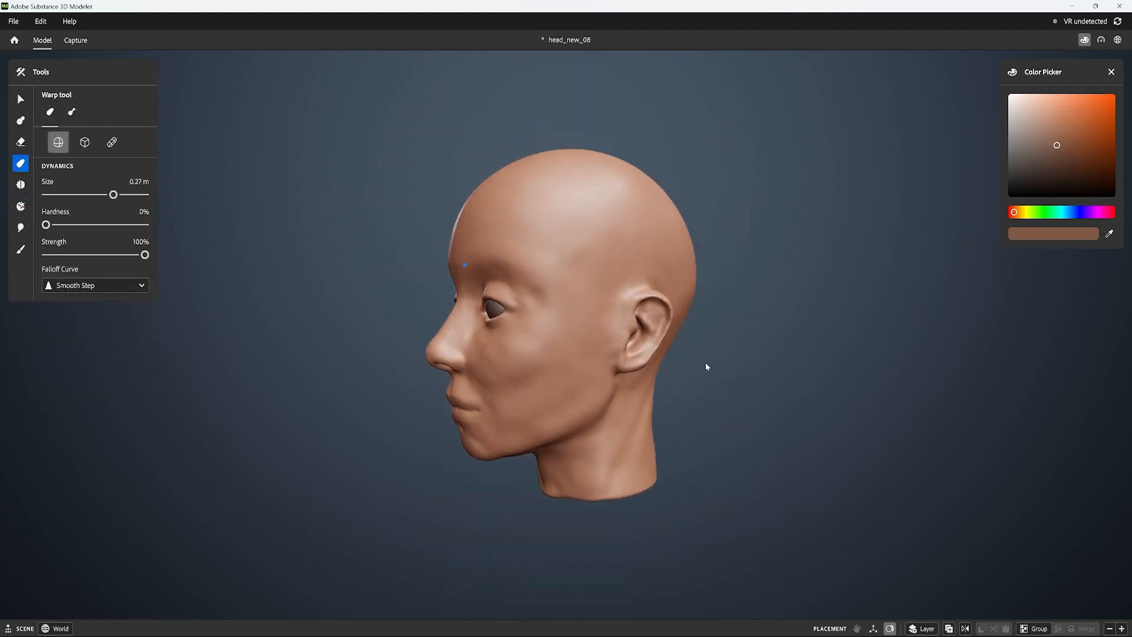
Shift the neck below the jaw with a box-shaped Warp volume and smooth it with a 0.14 m Smooth brush
{"action": "mouse_move", "coordinate": [706, 366]}
{"action": "right_mouse_down"}
{"action": "mouse_move", "coordinate": [613, 327]}
{"action": "mouse_move", "coordinate": [607, 346]}
{"action": "mouse_move", "coordinate": [695, 331]}
{"action": "mouse_move", "coordinate": [606, 369]}
{"action": "mouse_move", "coordinate": [684, 340]}
{"action": "mouse_move", "coordinate": [666, 376]}
{"action": "mouse_move", "coordinate": [687, 333]}
{"action": "right_mouse_up"}
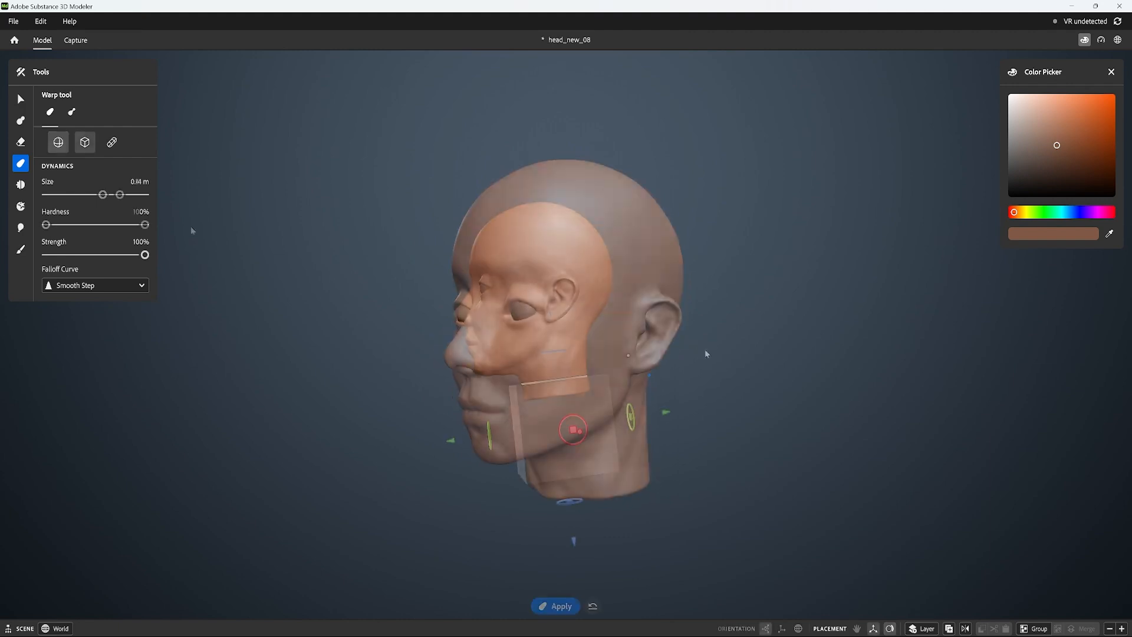
{"action": "mouse_move", "coordinate": [571, 429]}
{"action": "left_mouse_down"}
{"action": "mouse_move", "coordinate": [577, 456]}
{"action": "mouse_move", "coordinate": [574, 437]}
{"action": "left_mouse_up"}
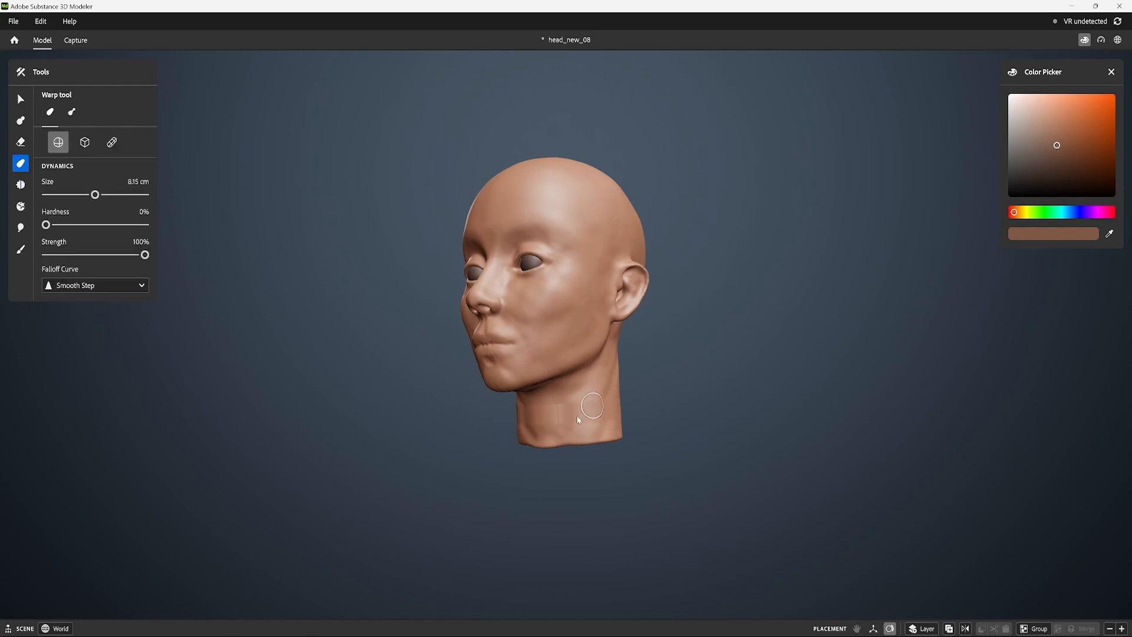
{"action": "key", "text": "s"}
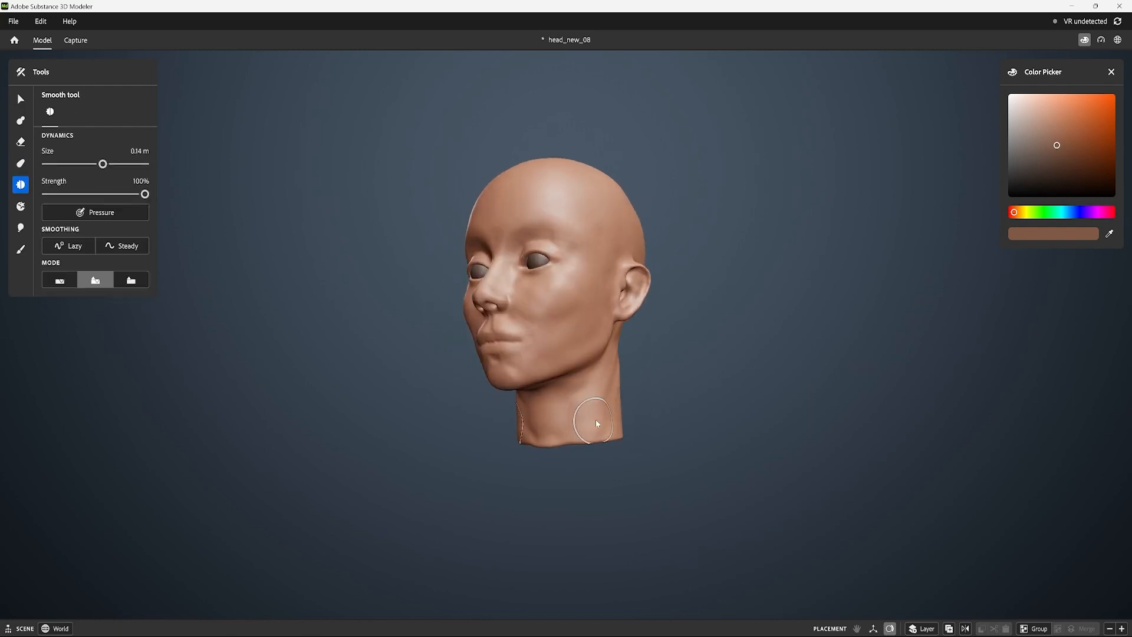
{"action": "key", "text": "w"}
Build up the neck muscles from behind the jaw toward the throat with an 8.60 cm Buildup brush at 22% strength, smoothing between strokes
{"action": "key", "text": "b"}
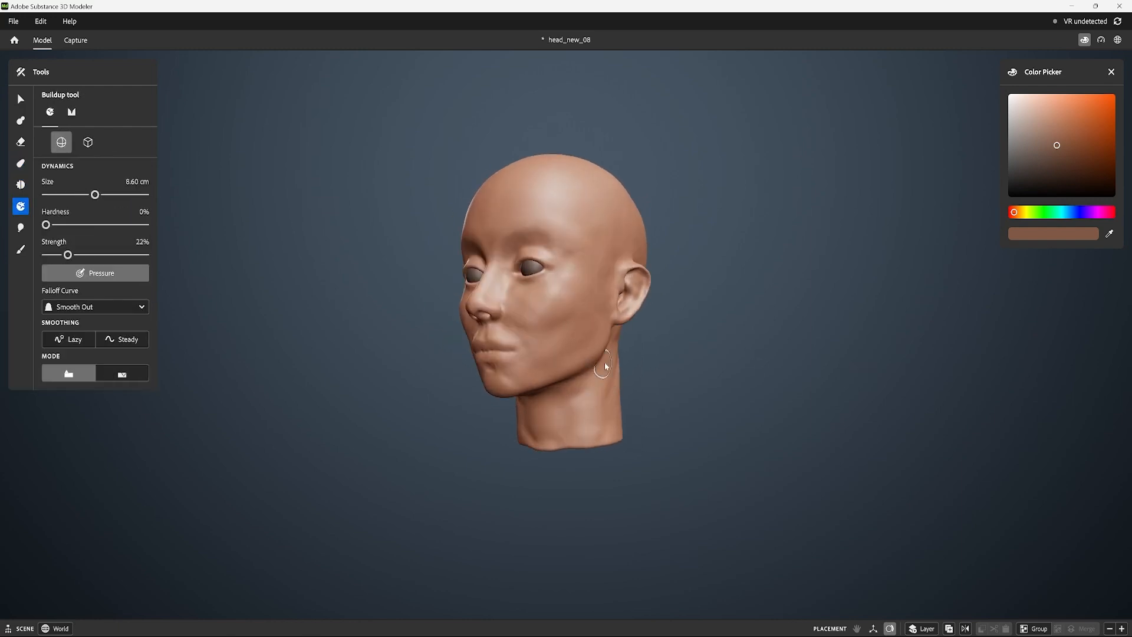
{"action": "left_click_drag", "start_coordinate": [602, 371], "coordinate": [560, 429]}
{"action": "left_click_drag", "start_coordinate": [613, 383], "coordinate": [592, 411], "text": "alt"}
{"action": "key", "text": "s"}
{"action": "key", "text": "b"}
{"action": "left_click_drag", "start_coordinate": [693, 336], "coordinate": [639, 351], "text": "alt"}
{"action": "key", "text": "s"}
{"action": "mouse_move", "coordinate": [580, 377]}
{"action": "left_mouse_down", "text": "alt"}
{"action": "mouse_move", "coordinate": [561, 397]}
{"action": "mouse_move", "coordinate": [648, 392]}
{"action": "mouse_move", "coordinate": [643, 368]}
{"action": "left_mouse_up", "text": "alt"}
{"action": "key", "text": "b"}
{"action": "key", "text": "s"}
{"action": "key", "text": "b"}
Pull the lower side of the neck inward with a 0.13 m Warp brush
{"action": "key", "text": "w"}
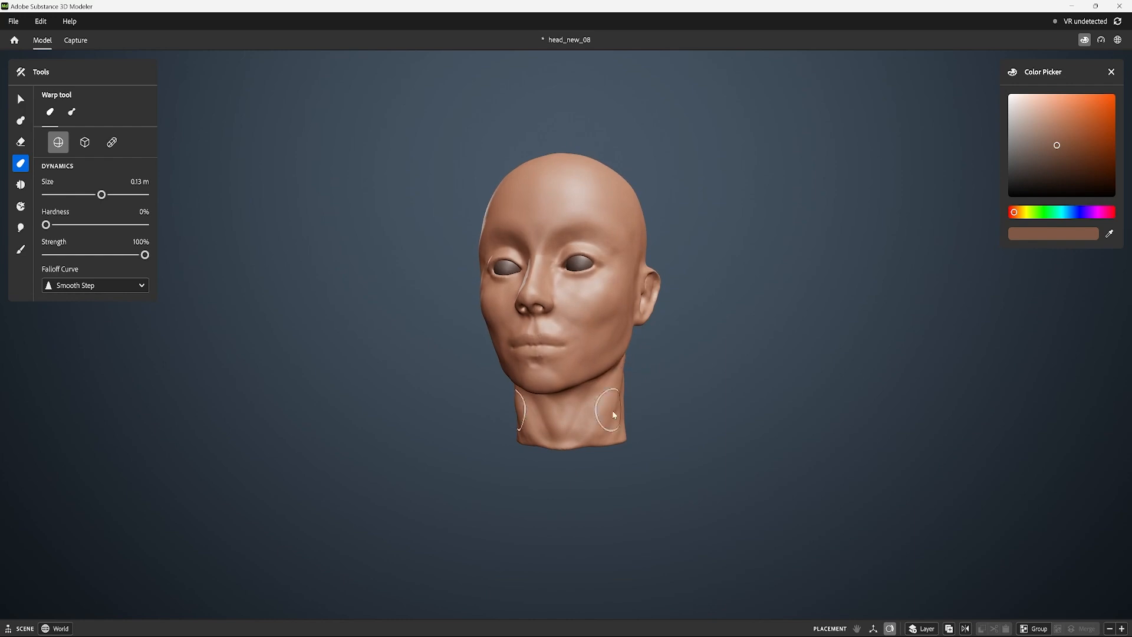
{"action": "left_click_drag", "start_coordinate": [628, 408], "coordinate": [700, 402], "text": "alt"}
{"action": "left_click_drag", "start_coordinate": [621, 431], "coordinate": [611, 432]}
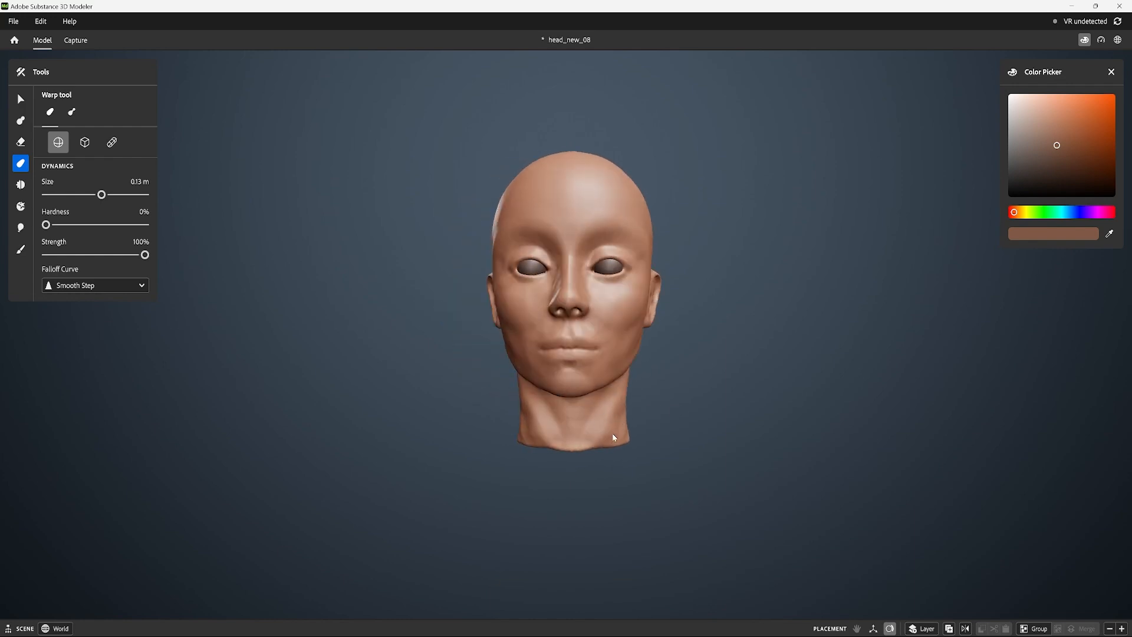
{"action": "left_click_drag", "start_coordinate": [677, 398], "coordinate": [633, 366], "text": "alt"}
Enlarge the Warp brush to 0.19 m and reshape and smooth the sides of the neck
{"action": "key", "text": "bracketright"}
{"action": "key", "text": "bracketright"}
{"action": "key", "text": "bracketright"}
{"action": "key", "text": "bracketright"}
{"action": "key", "text": "s"}
{"action": "key", "text": "w"}
{"action": "mouse_move", "coordinate": [716, 331]}
{"action": "left_mouse_down", "text": "alt"}
{"action": "mouse_move", "coordinate": [688, 327]}
{"action": "mouse_move", "coordinate": [713, 331]}
{"action": "left_mouse_up", "text": "alt"}
{"action": "key", "text": "s"}
{"action": "key", "text": "w"}
Reshape the back and sides of the neck with the Warp brush, enlarging it to 0.28 m
{"action": "left_click_drag", "start_coordinate": [627, 365], "coordinate": [906, 421], "text": "alt"}
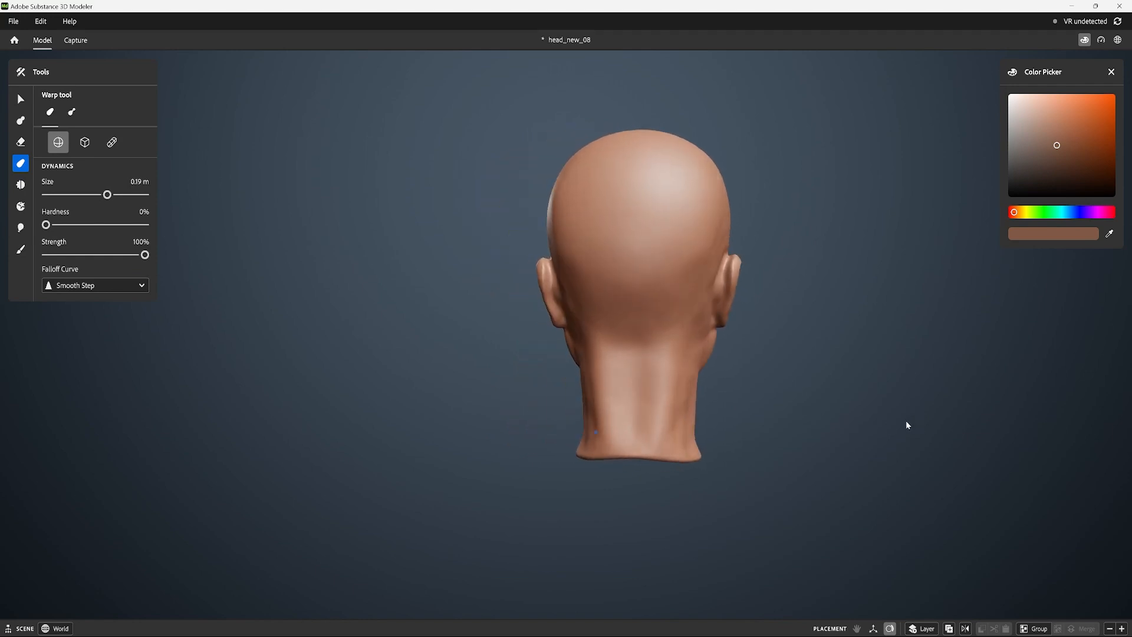
{"action": "left_click_drag", "start_coordinate": [688, 412], "coordinate": [686, 383]}
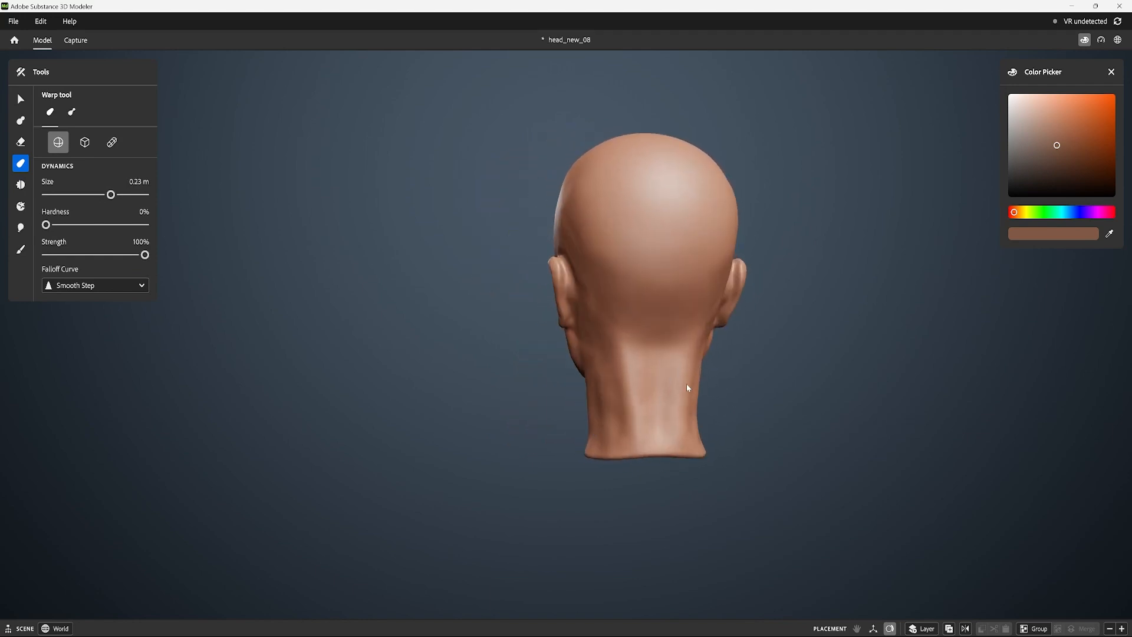
{"action": "mouse_move", "coordinate": [760, 390]}
{"action": "left_mouse_down", "text": "alt"}
{"action": "mouse_move", "coordinate": [580, 385]}
{"action": "mouse_move", "coordinate": [639, 396]}
{"action": "left_mouse_up", "text": "alt"}
{"action": "key", "text": "]"}
{"action": "mouse_move", "coordinate": [659, 407]}
{"action": "left_mouse_down", "text": "alt"}
{"action": "mouse_move", "coordinate": [639, 411]}
{"action": "mouse_move", "coordinate": [647, 419]}
{"action": "left_mouse_up", "text": "alt"}
{"action": "mouse_move", "coordinate": [518, 410]}
{"action": "left_mouse_down", "text": "alt"}
{"action": "mouse_move", "coordinate": [634, 404]}
{"action": "mouse_move", "coordinate": [584, 326]}
{"action": "mouse_move", "coordinate": [623, 384]}
{"action": "left_mouse_up", "text": "alt"}
{"action": "scroll", "coordinate": [785, 410], "scroll_direction": "down", "scroll_amount": 3}
{"action": "mouse_move", "coordinate": [816, 409]}
{"action": "left_mouse_down", "text": "alt"}
{"action": "mouse_move", "coordinate": [697, 409]}
{"action": "mouse_move", "coordinate": [733, 407]}
{"action": "mouse_move", "coordinate": [710, 392]}
{"action": "left_mouse_up", "text": "alt"}
Cut off the uneven base of the neck with a 0.41 m cube in the Erase tool, lowered with the gizmo to the cut height
{"action": "left_click", "coordinate": [873, 628]}
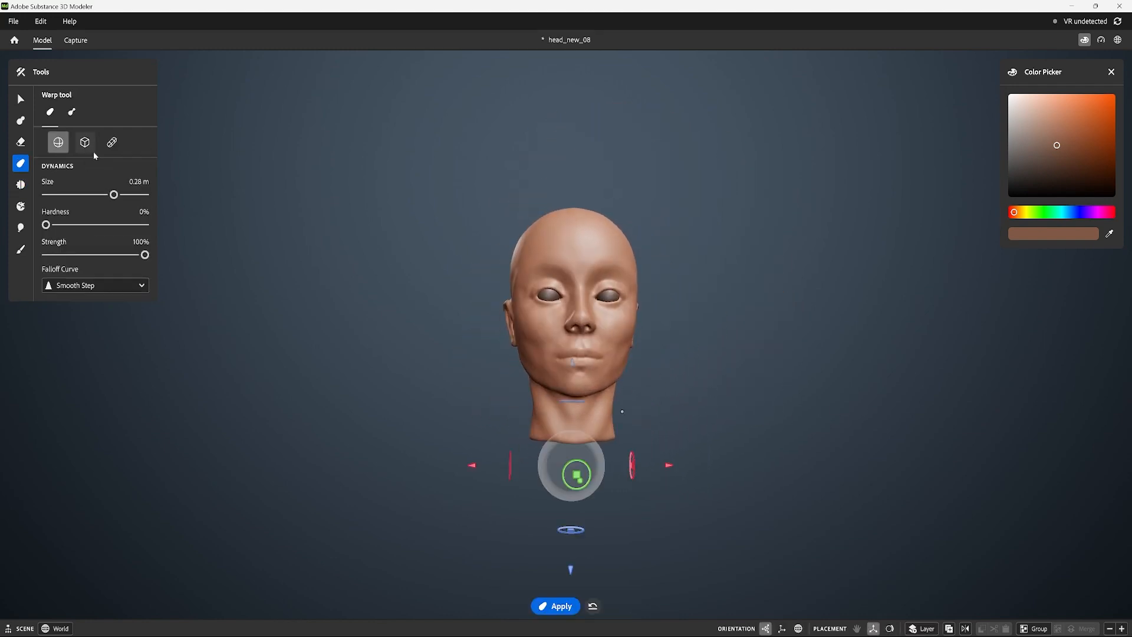
{"action": "left_click", "coordinate": [85, 143]}
{"action": "left_click", "coordinate": [22, 143]}
{"action": "left_click_drag", "start_coordinate": [448, 360], "coordinate": [519, 360], "text": "alt"}
{"action": "left_click", "coordinate": [108, 160]}
{"action": "right_click_drag", "start_coordinate": [590, 358], "coordinate": [675, 383], "text": "ctrl"}
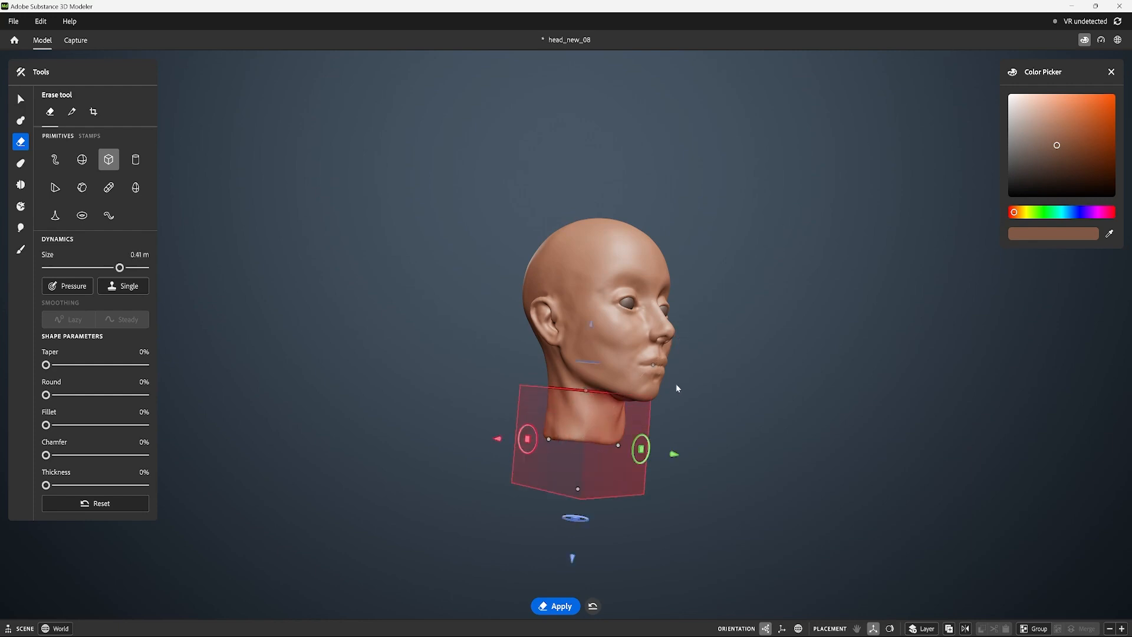
{"action": "left_click_drag", "start_coordinate": [572, 556], "coordinate": [569, 590]}
{"action": "mouse_move", "coordinate": [589, 348]}
{"action": "left_mouse_down", "text": "alt"}
{"action": "mouse_move", "coordinate": [783, 381]}
{"action": "mouse_move", "coordinate": [770, 363]}
{"action": "left_mouse_up", "text": "alt"}
{"action": "left_click", "coordinate": [555, 606]}
{"action": "left_click", "coordinate": [20, 99]}
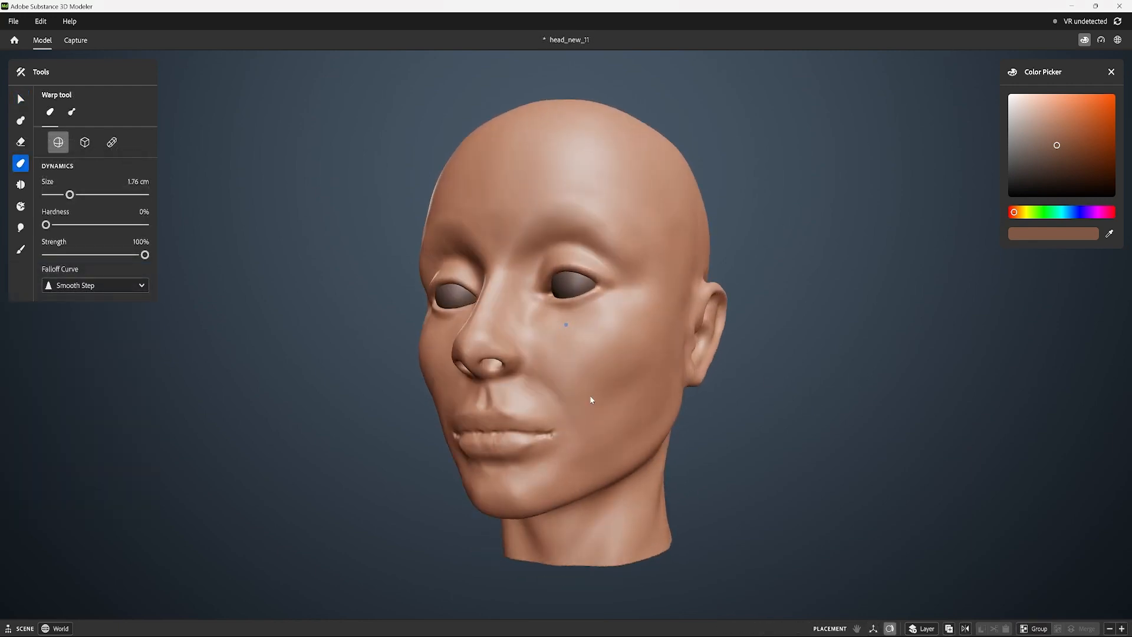
Adjust the face around the eyes and upper cheeks with a 0.13 m Warp brush
{"action": "left_click_drag", "start_coordinate": [590, 395], "coordinate": [611, 357], "text": "alt"}
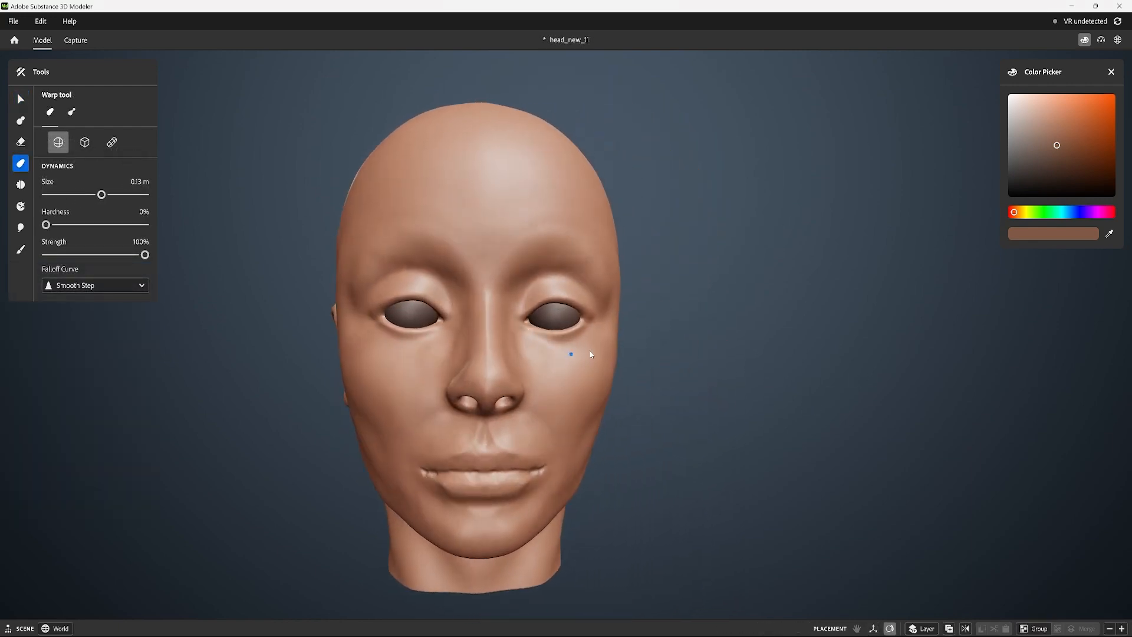
{"action": "mouse_move", "coordinate": [584, 355]}
{"action": "left_mouse_down", "text": "alt"}
{"action": "mouse_move", "coordinate": [557, 352]}
{"action": "mouse_move", "coordinate": [602, 305]}
{"action": "mouse_move", "coordinate": [631, 316]}
{"action": "left_mouse_up", "text": "alt"}
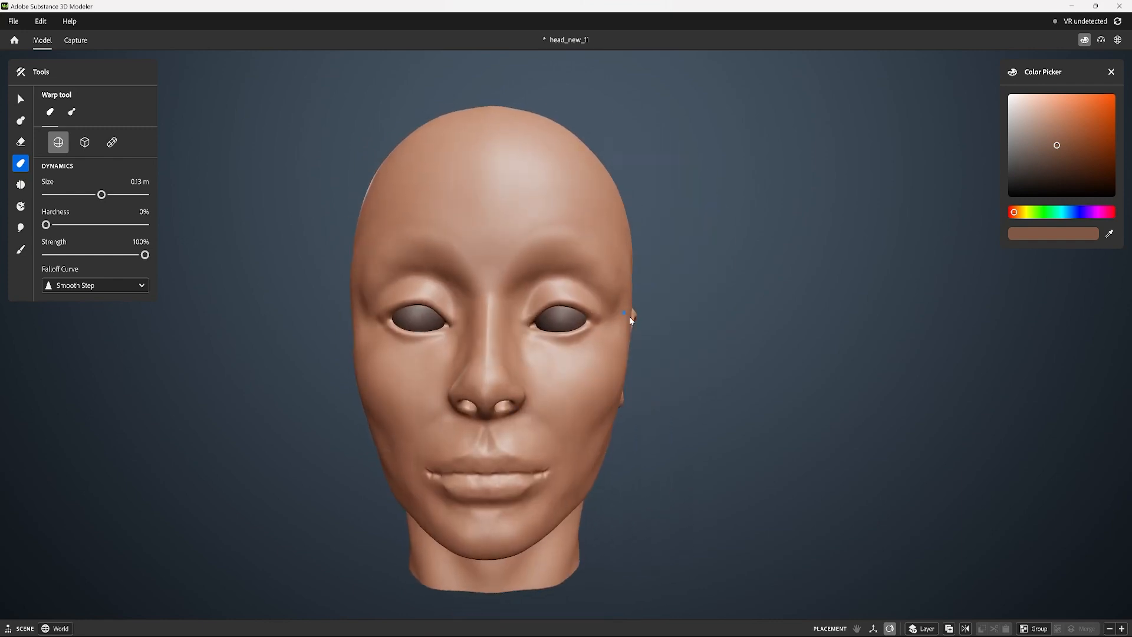
{"action": "scroll", "coordinate": [579, 345], "scroll_direction": "up", "scroll_amount": 3}
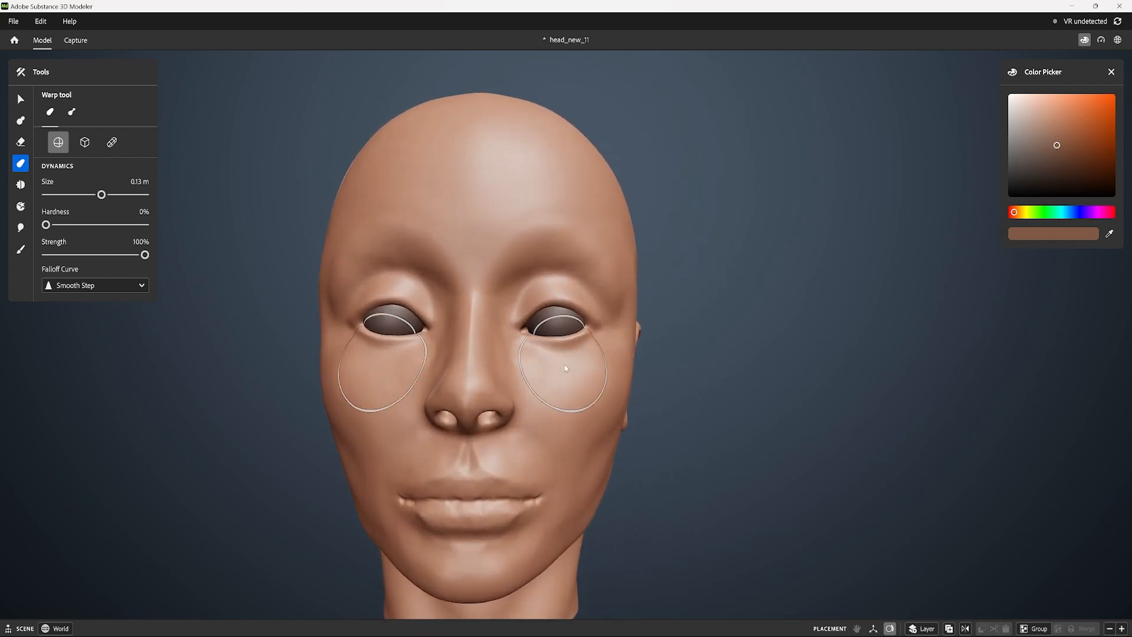
{"action": "left_click", "coordinate": [561, 293]}
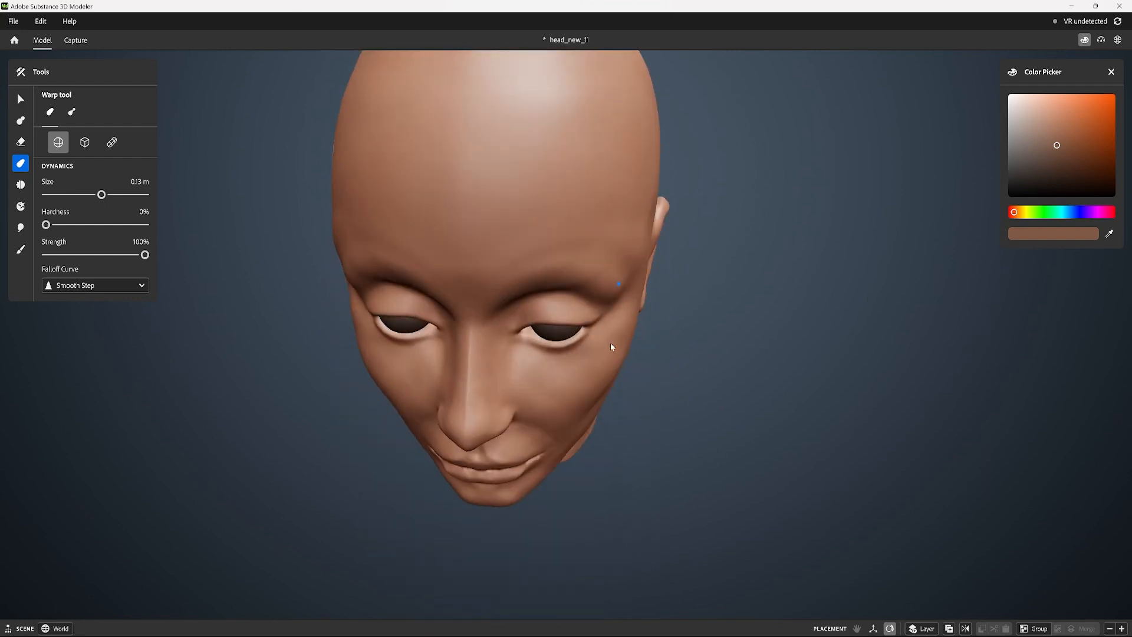
{"action": "mouse_move", "coordinate": [611, 342]}
{"action": "middle_mouse_down"}
{"action": "mouse_move", "coordinate": [614, 273]}
{"action": "mouse_move", "coordinate": [583, 245]}
{"action": "mouse_move", "coordinate": [593, 245]}
{"action": "mouse_move", "coordinate": [575, 260]}
{"action": "middle_mouse_up"}
Refine the brows with a 0.11 m Warp brush and the area above them with a 0.10 m Buildup brush at 20% strength
{"action": "key", "text": "bracketright"}
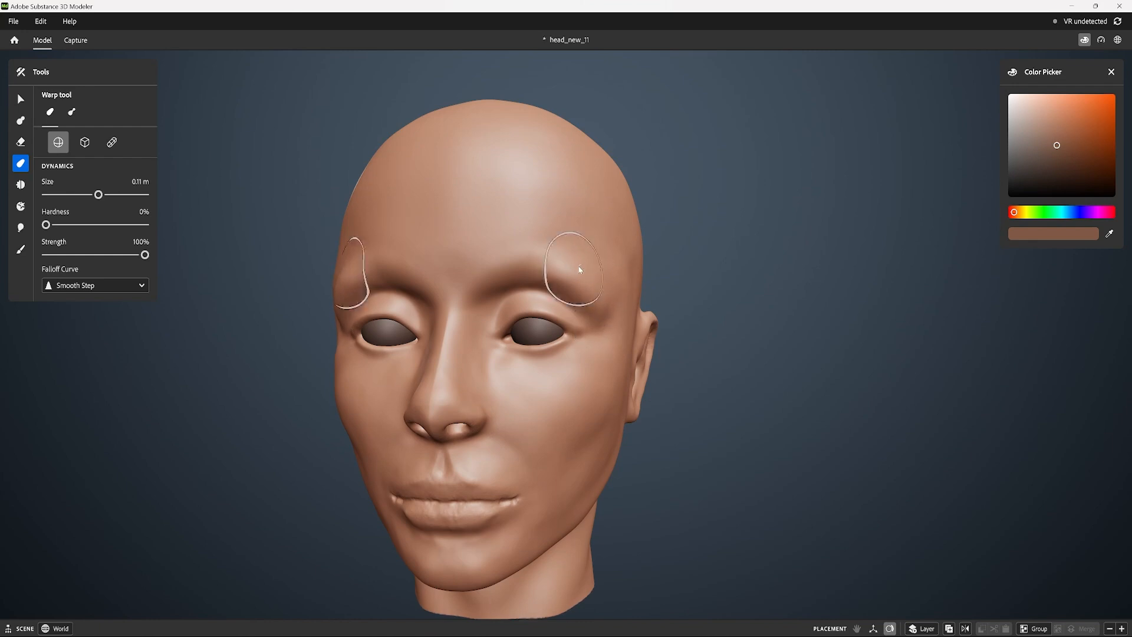
{"action": "mouse_move", "coordinate": [579, 270]}
{"action": "middle_mouse_down"}
{"action": "mouse_move", "coordinate": [639, 266]}
{"action": "mouse_move", "coordinate": [476, 298]}
{"action": "middle_mouse_up"}
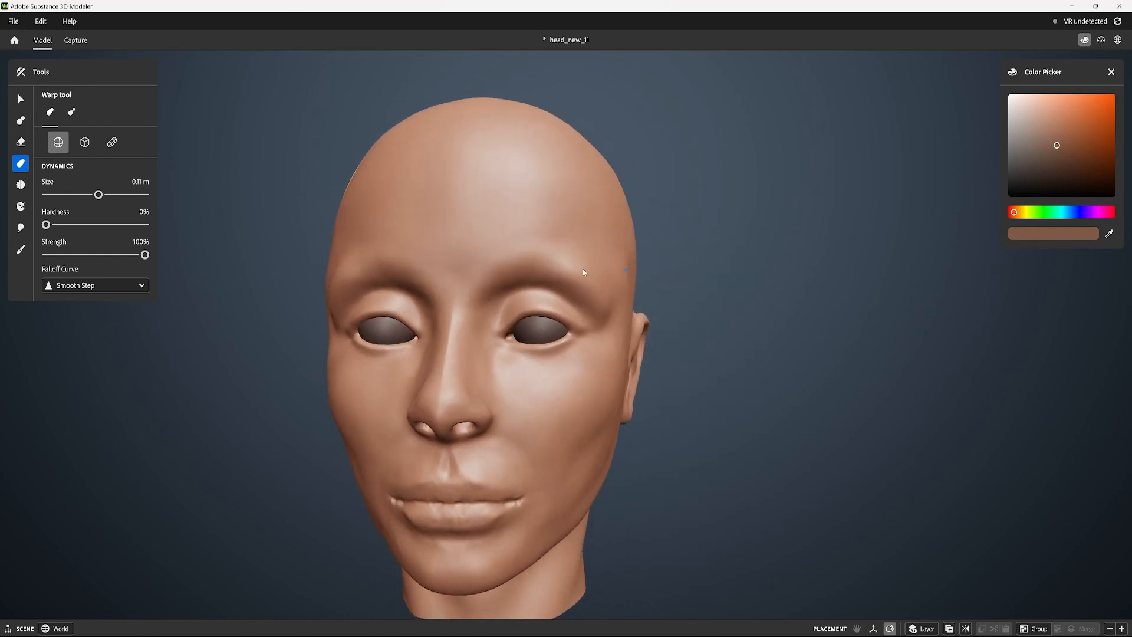
{"action": "mouse_move", "coordinate": [583, 271]}
{"action": "middle_mouse_down"}
{"action": "mouse_move", "coordinate": [479, 324]}
{"action": "mouse_move", "coordinate": [573, 264]}
{"action": "mouse_move", "coordinate": [553, 267]}
{"action": "middle_mouse_up"}
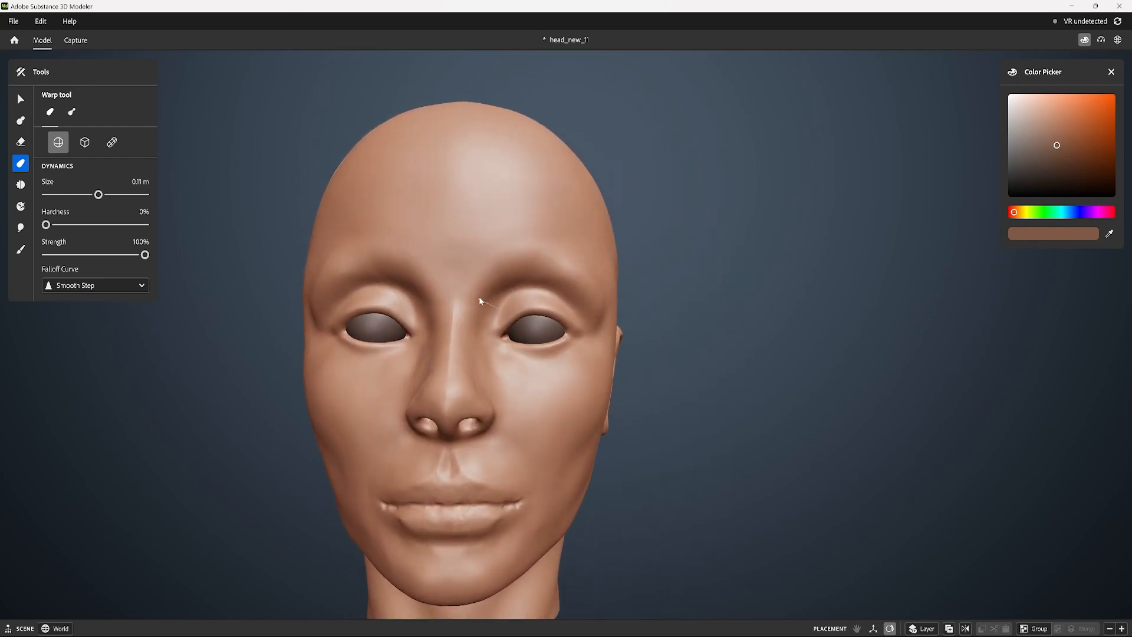
{"action": "key", "text": "shift"}
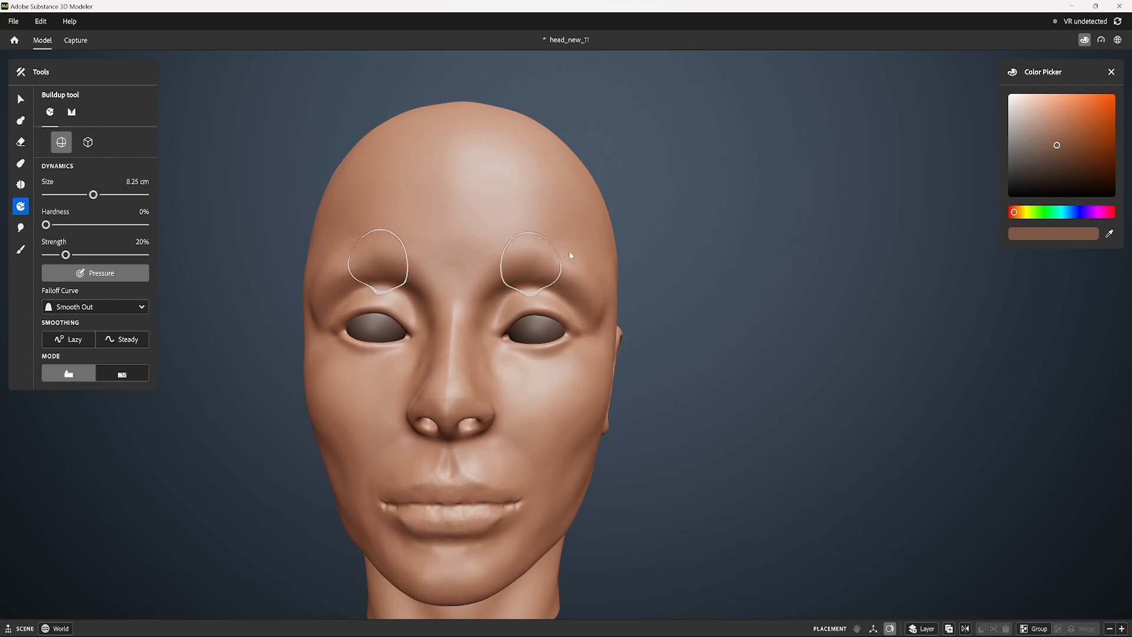
{"action": "mouse_move", "coordinate": [537, 273]}
{"action": "middle_mouse_down"}
{"action": "mouse_move", "coordinate": [661, 343]}
{"action": "mouse_move", "coordinate": [733, 341]}
{"action": "mouse_move", "coordinate": [697, 359]}
{"action": "middle_mouse_up"}
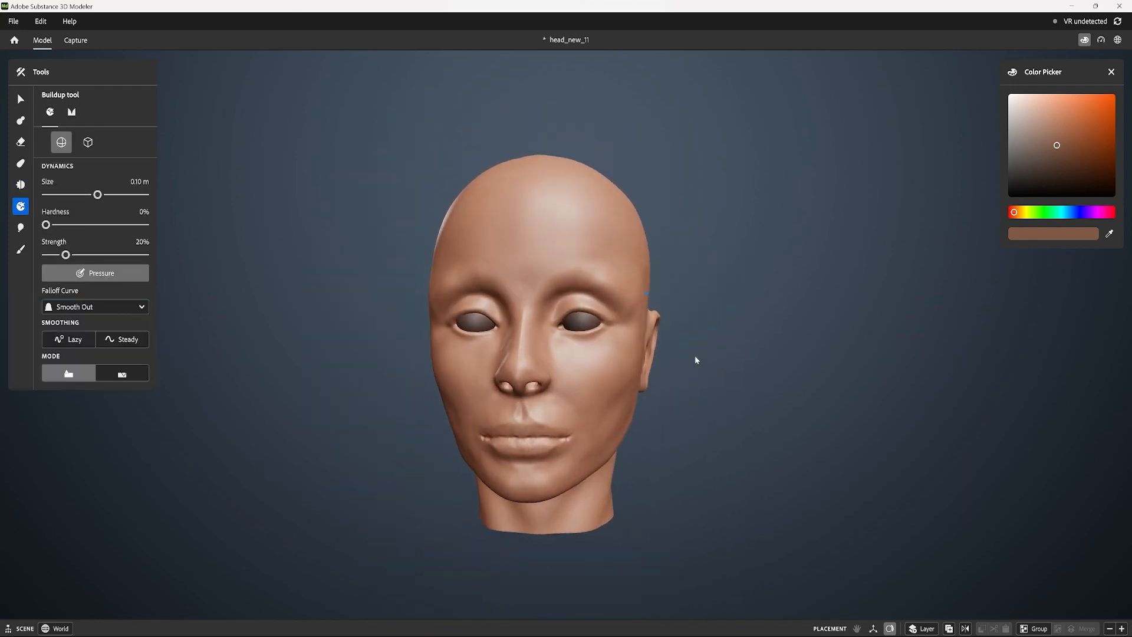
Reshape the outer brow ridge and the brow centre above the nose with a 0.11 m Warp brush
{"action": "scroll", "coordinate": [648, 330], "scroll_direction": "up", "scroll_amount": 3}
{"action": "middle_click_drag", "start_coordinate": [637, 260], "coordinate": [616, 356]}
{"action": "key", "text": "w"}
{"action": "left_click_drag", "start_coordinate": [601, 330], "coordinate": [617, 316]}
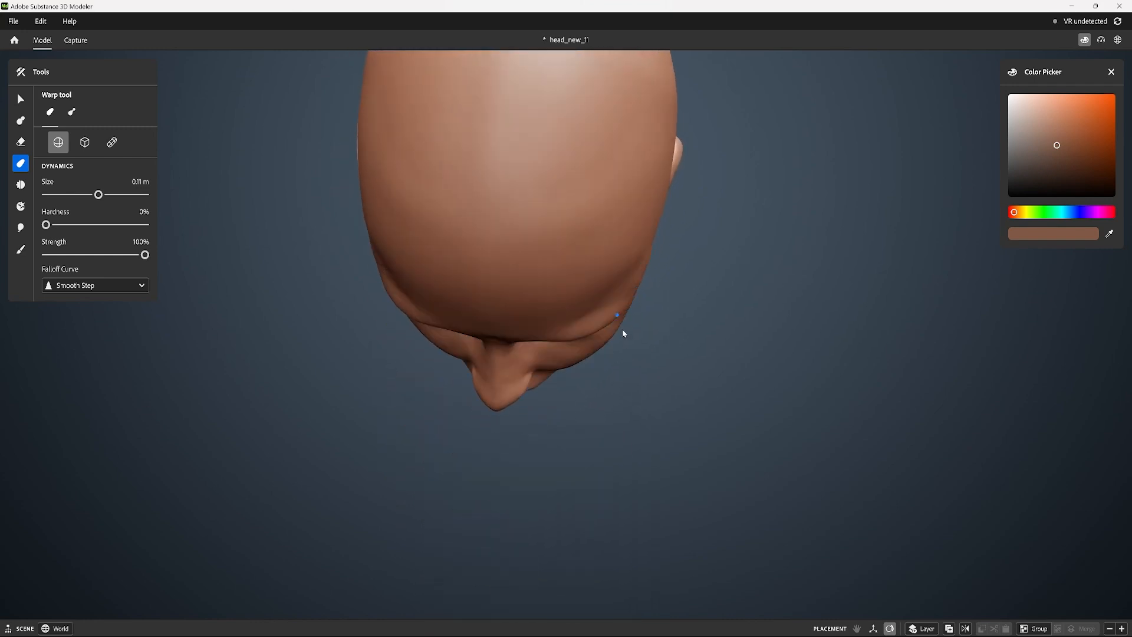
{"action": "mouse_move", "coordinate": [621, 329]}
{"action": "middle_mouse_down"}
{"action": "mouse_move", "coordinate": [634, 324]}
{"action": "mouse_move", "coordinate": [629, 344]}
{"action": "middle_mouse_up"}
{"action": "left_click_drag", "start_coordinate": [505, 336], "coordinate": [503, 350]}
{"action": "middle_click_drag", "start_coordinate": [586, 353], "coordinate": [584, 304]}
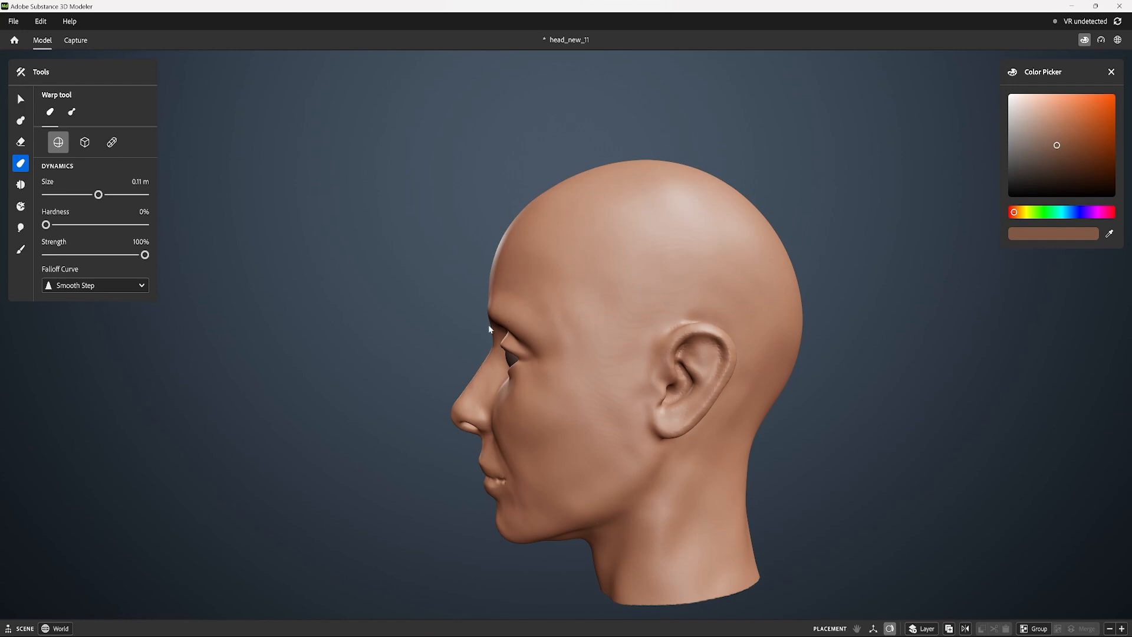
Reshape and smooth the forehead and upper skull in side and front views with a 0.15 m Warp brush
{"action": "middle_click_drag", "start_coordinate": [501, 332], "coordinate": [689, 236]}
{"action": "middle_click_drag", "start_coordinate": [573, 200], "coordinate": [670, 298]}
{"action": "key", "text": "shift"}
{"action": "middle_click_drag", "start_coordinate": [725, 204], "coordinate": [644, 221]}
{"action": "mouse_move", "coordinate": [555, 306]}
{"action": "middle_mouse_down"}
{"action": "mouse_move", "coordinate": [666, 250]}
{"action": "mouse_move", "coordinate": [607, 297]}
{"action": "mouse_move", "coordinate": [759, 305]}
{"action": "mouse_move", "coordinate": [727, 321]}
{"action": "middle_mouse_up"}
{"action": "key", "text": "shift"}
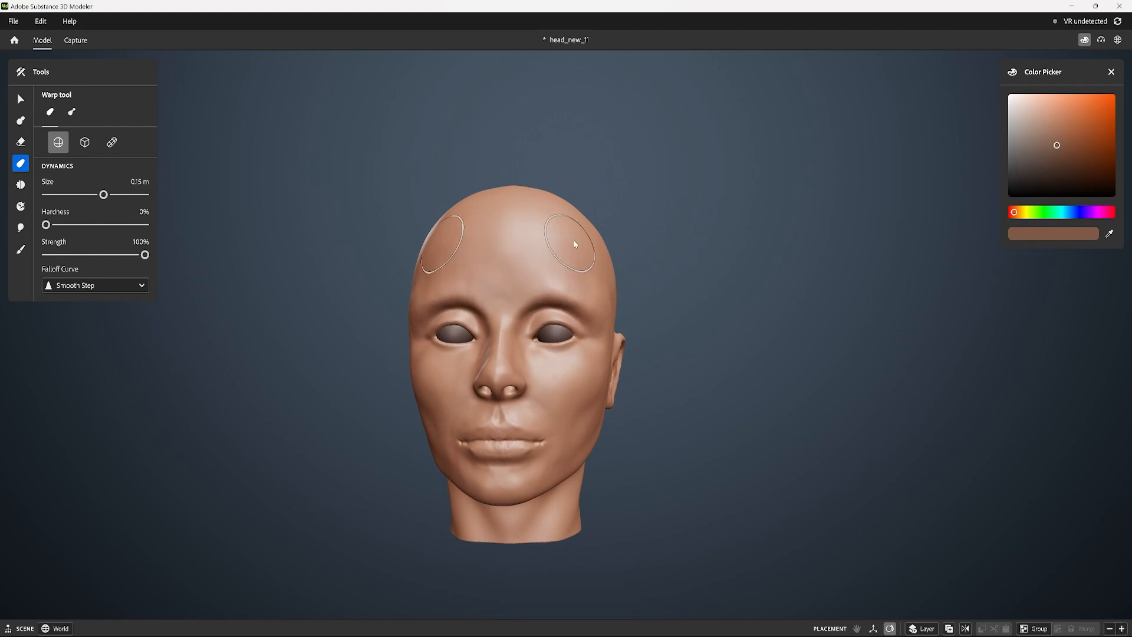
{"action": "middle_click_drag", "start_coordinate": [600, 270], "coordinate": [611, 271]}
{"action": "key", "text": "shift"}
{"action": "mouse_move", "coordinate": [757, 274]}
{"action": "middle_mouse_down"}
{"action": "mouse_move", "coordinate": [707, 248]}
{"action": "mouse_move", "coordinate": [746, 268]}
{"action": "middle_mouse_up"}
{"action": "middle_click_drag", "start_coordinate": [594, 302], "coordinate": [637, 277]}
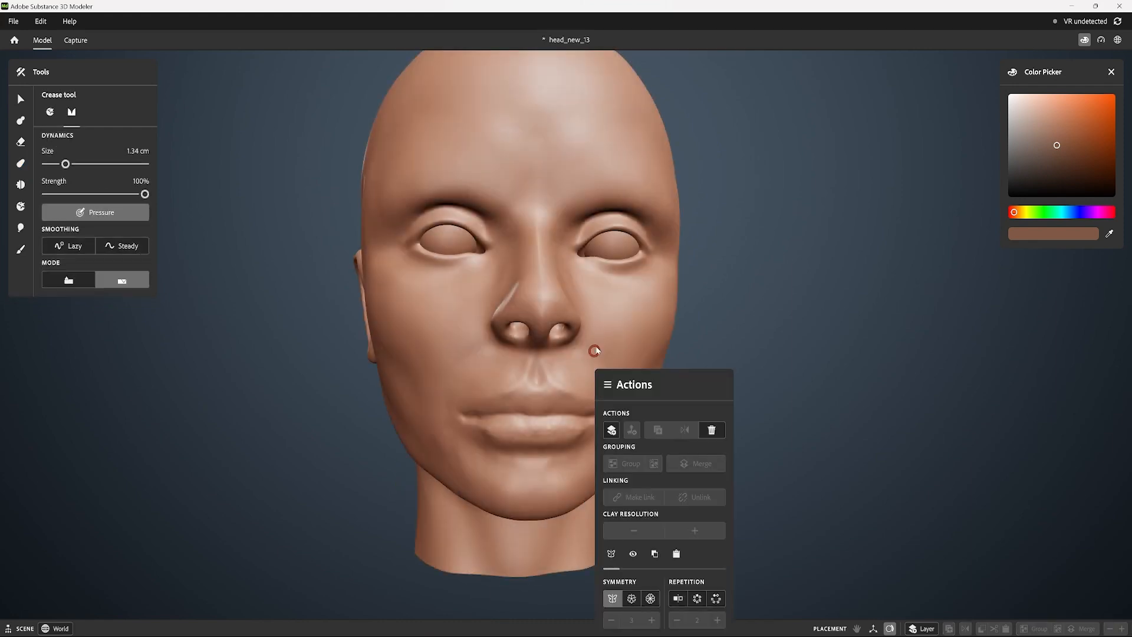
Refine the mouth corners and the line between the lips with a 1.34 cm Crease brush at 100% strength
{"action": "key", "text": "space"}
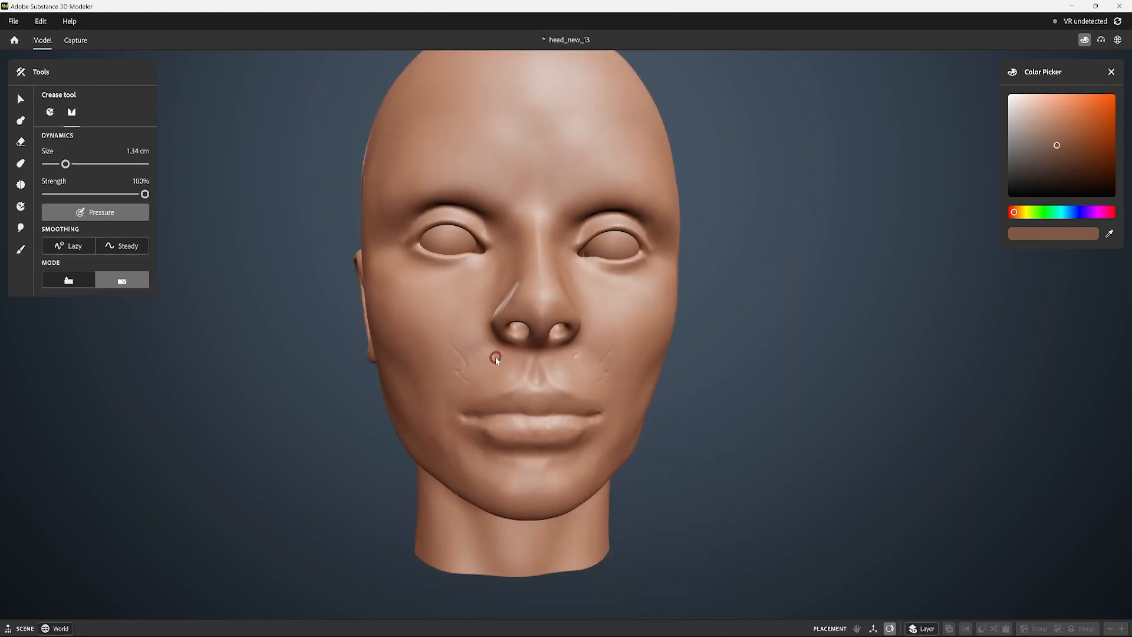
{"action": "middle_click_drag", "start_coordinate": [466, 418], "coordinate": [467, 384], "text": "alt"}
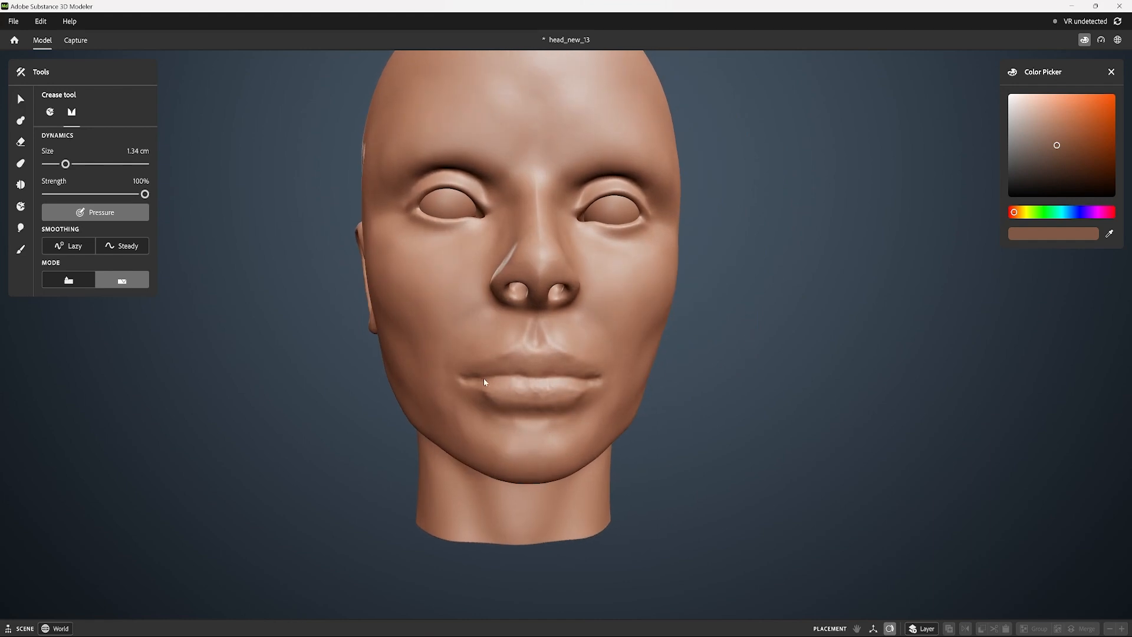
{"action": "left_click_drag", "start_coordinate": [808, 337], "coordinate": [787, 337], "text": "alt"}
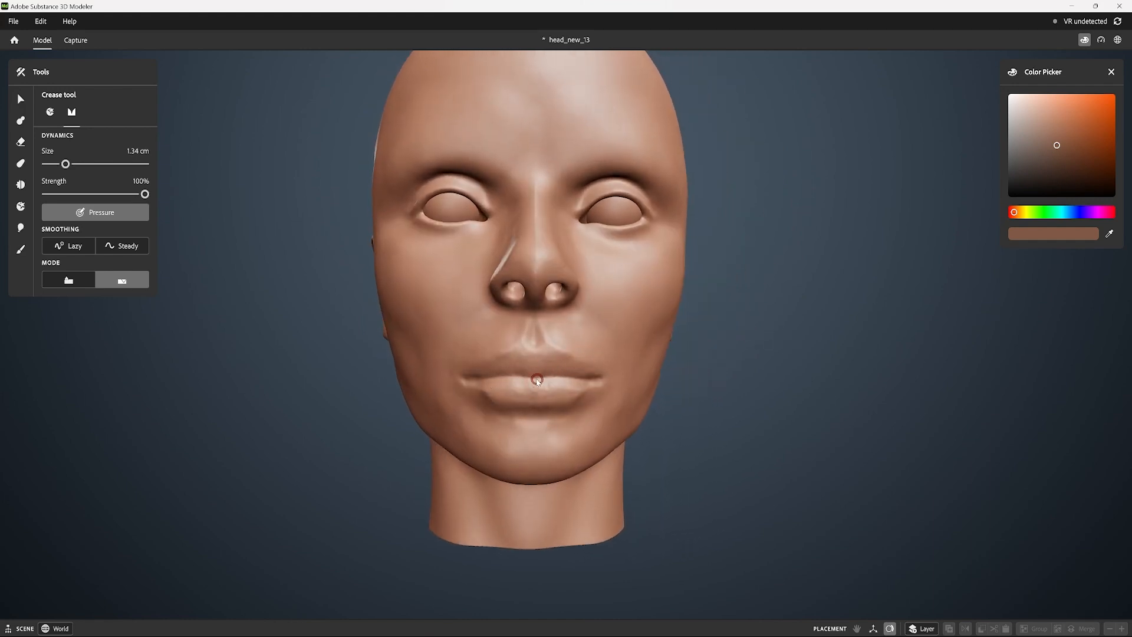
{"action": "left_click_drag", "start_coordinate": [536, 381], "coordinate": [479, 382], "text": "alt"}
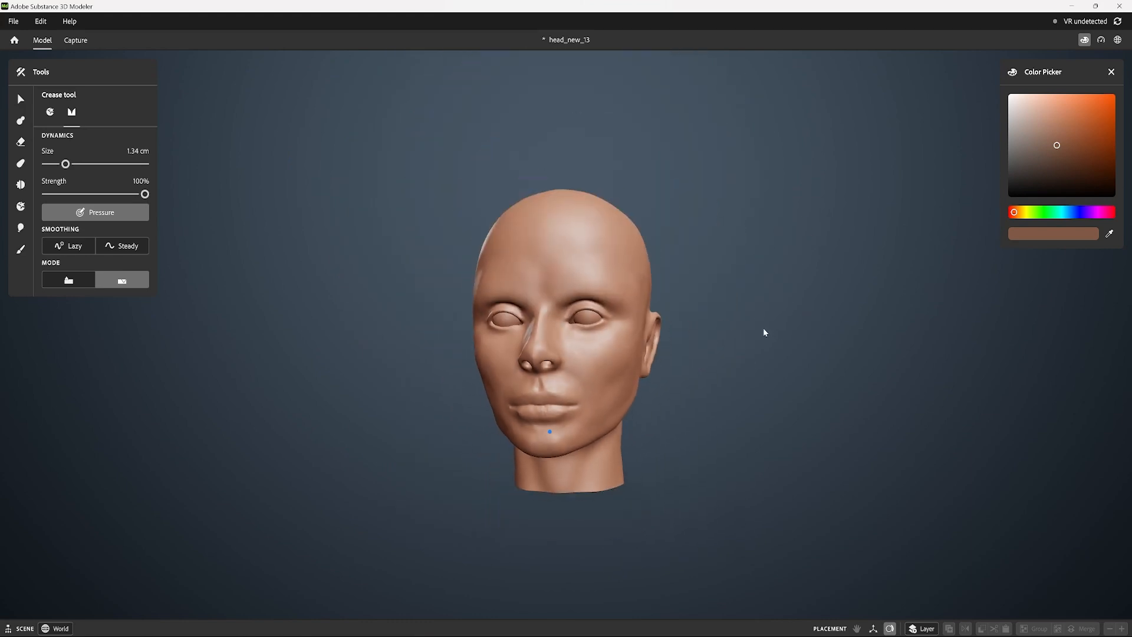
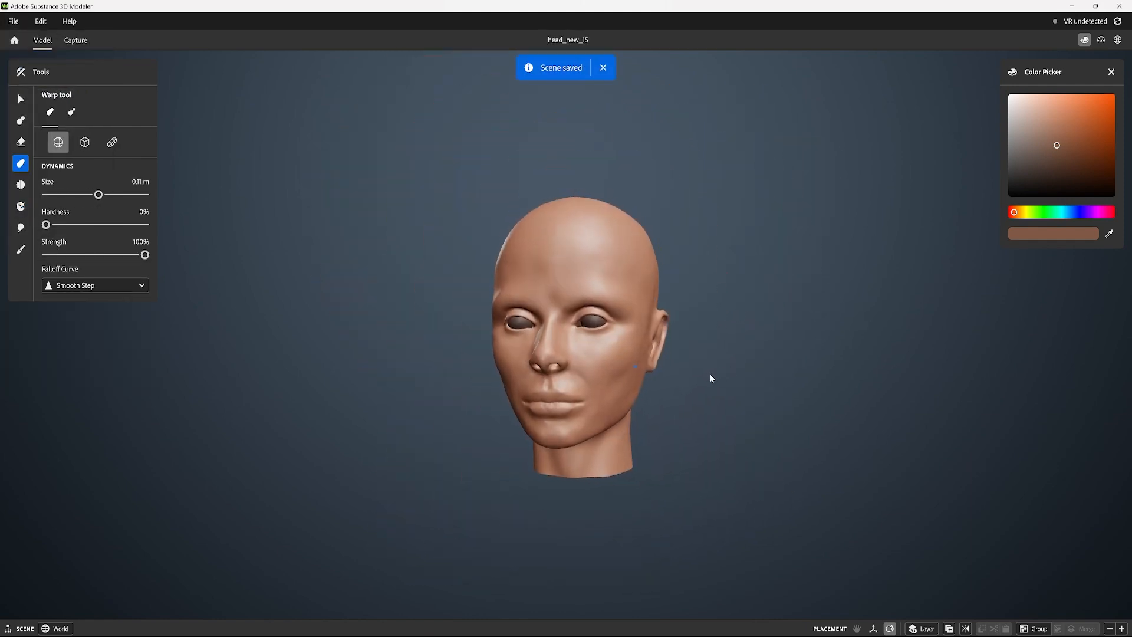
Switch to Capture mode and set the environment's key light to 400% intensity, 11.2° position and 100% shadow softness
{"action": "left_click", "coordinate": [75, 40]}
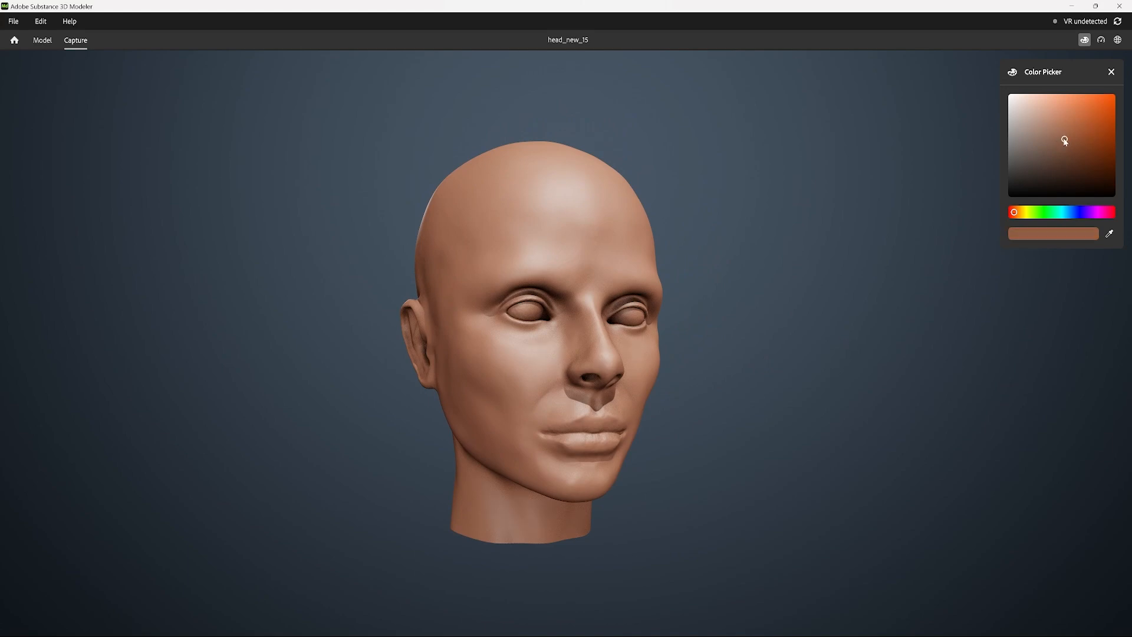
{"action": "left_click", "coordinate": [1112, 71]}
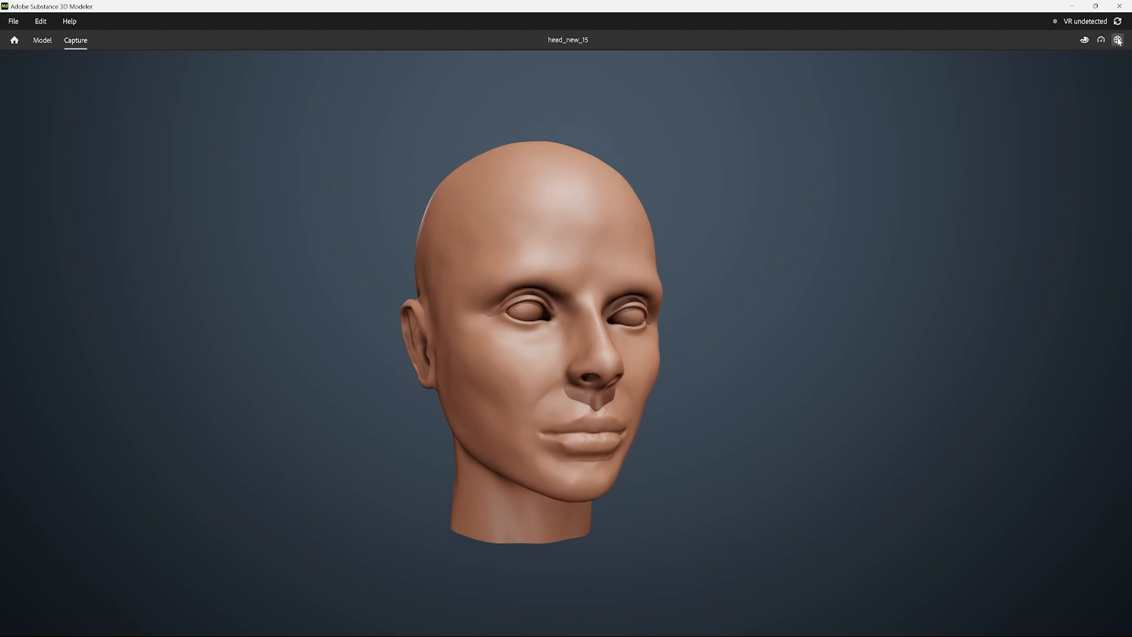
{"action": "left_click", "coordinate": [1117, 40]}
{"action": "mouse_move", "coordinate": [1093, 183]}
{"action": "left_mouse_down"}
{"action": "mouse_move", "coordinate": [1051, 183]}
{"action": "mouse_move", "coordinate": [1090, 185]}
{"action": "left_mouse_up"}
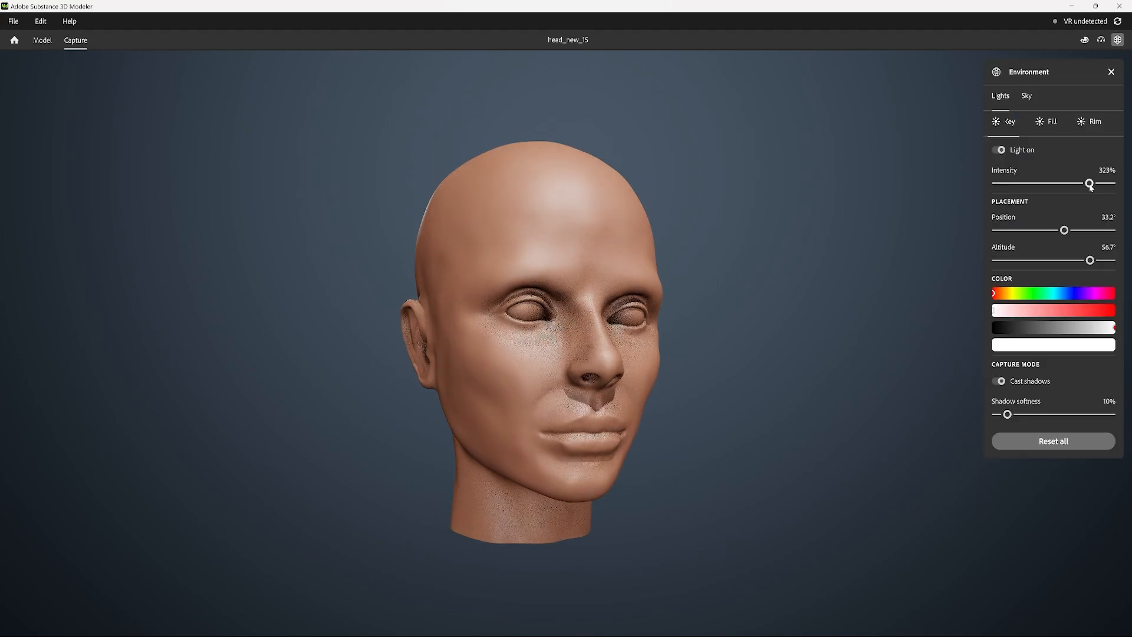
{"action": "mouse_move", "coordinate": [1064, 230]}
{"action": "left_mouse_down"}
{"action": "mouse_move", "coordinate": [1032, 231]}
{"action": "mouse_move", "coordinate": [1081, 231]}
{"action": "mouse_move", "coordinate": [1029, 236]}
{"action": "mouse_move", "coordinate": [1068, 234]}
{"action": "mouse_move", "coordinate": [1077, 263]}
{"action": "mouse_move", "coordinate": [1061, 232]}
{"action": "left_mouse_up"}
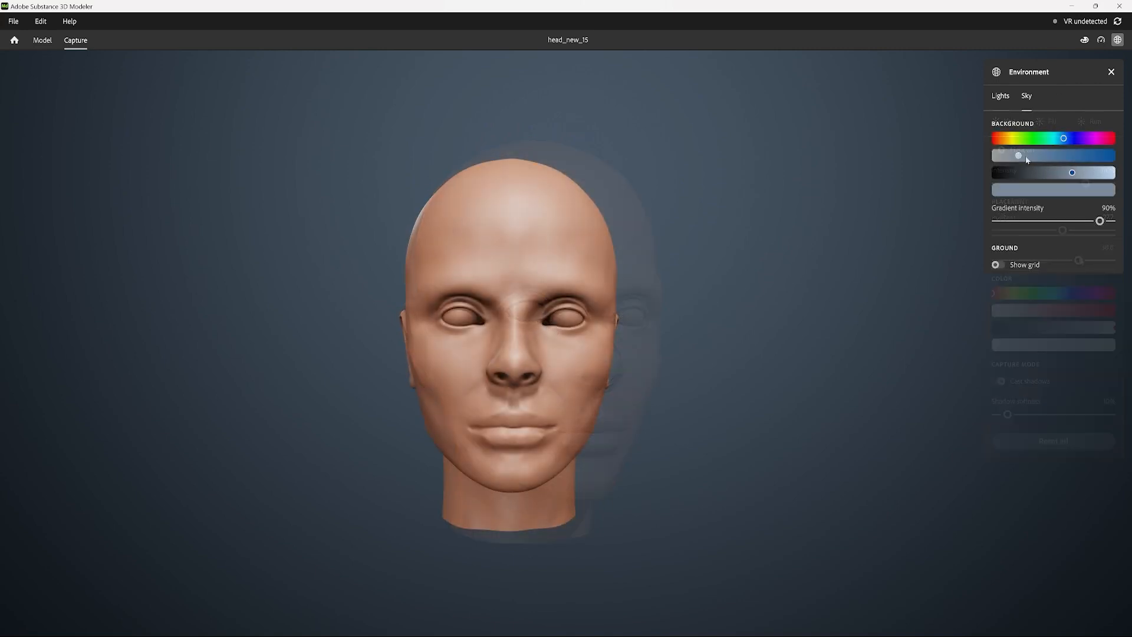
Adjust the sky background colour and swing the key light to a position of -78.8° at a low altitude
{"action": "left_click_drag", "start_coordinate": [1018, 155], "coordinate": [1074, 174]}
{"action": "left_click", "coordinate": [1000, 95]}
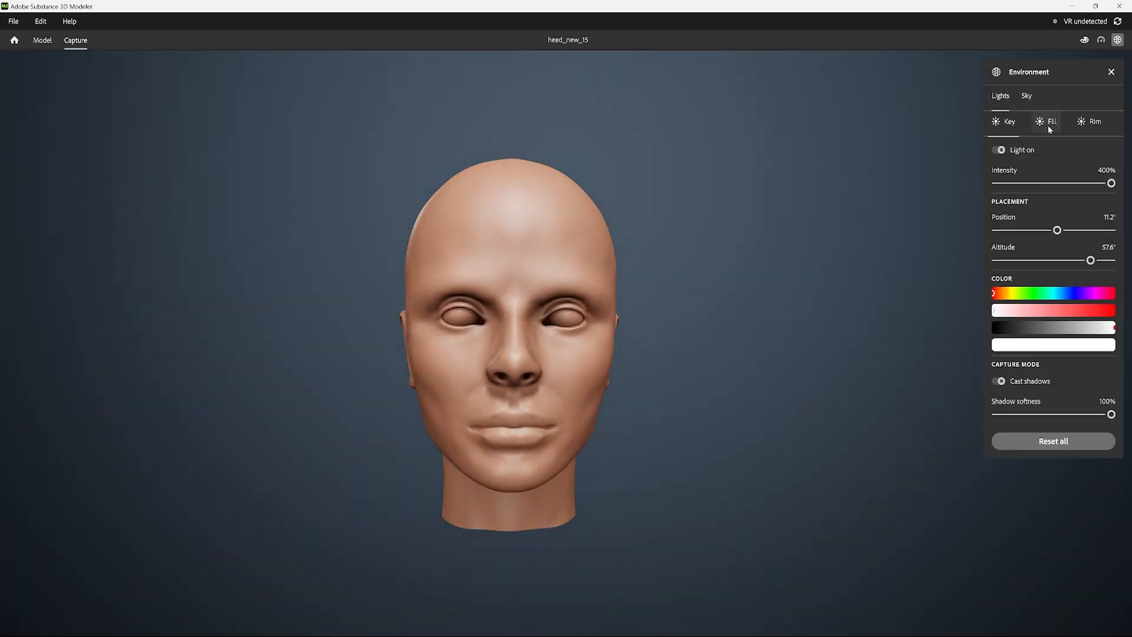
{"action": "left_click_drag", "start_coordinate": [1057, 230], "coordinate": [1029, 233]}
{"action": "left_click_drag", "start_coordinate": [1090, 260], "coordinate": [1056, 260]}
{"action": "middle_click_drag", "start_coordinate": [811, 293], "coordinate": [780, 263]}
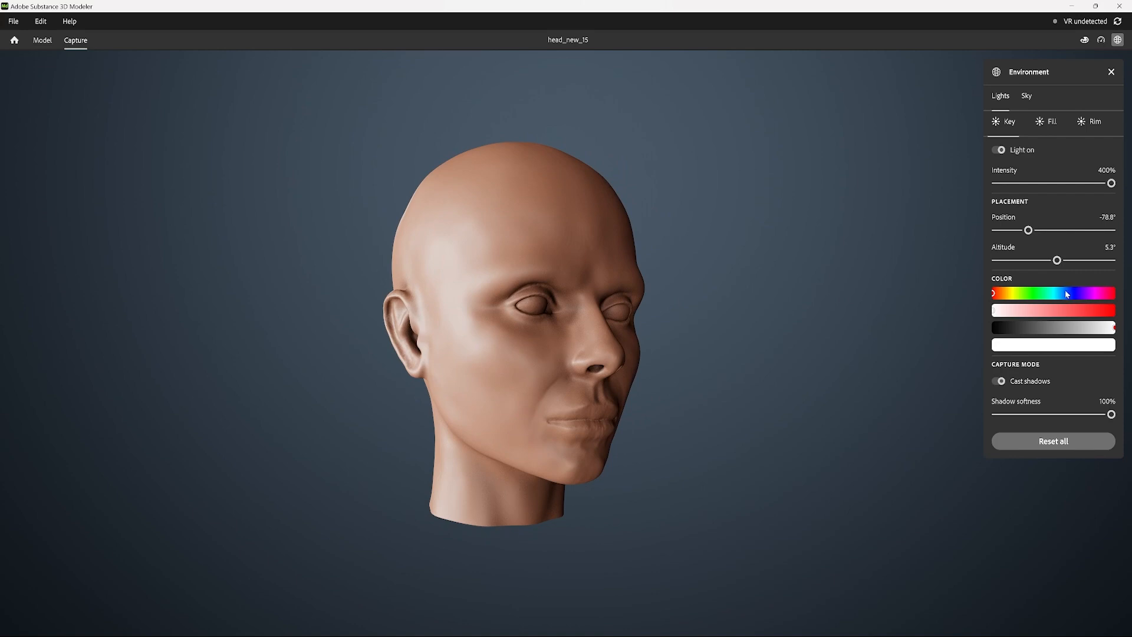
{"action": "left_click_drag", "start_coordinate": [1057, 260], "coordinate": [1066, 263]}
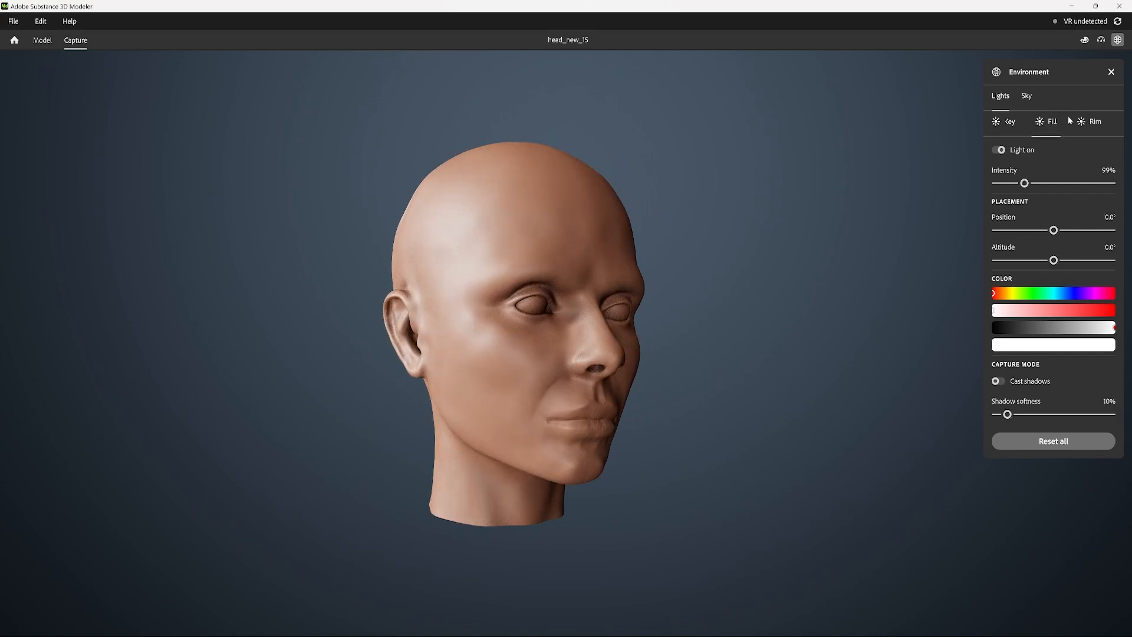
Turn off the fill light and set the rim light to 400% intensity, adjusting its position and altitude behind the head
{"action": "left_click", "coordinate": [999, 150]}
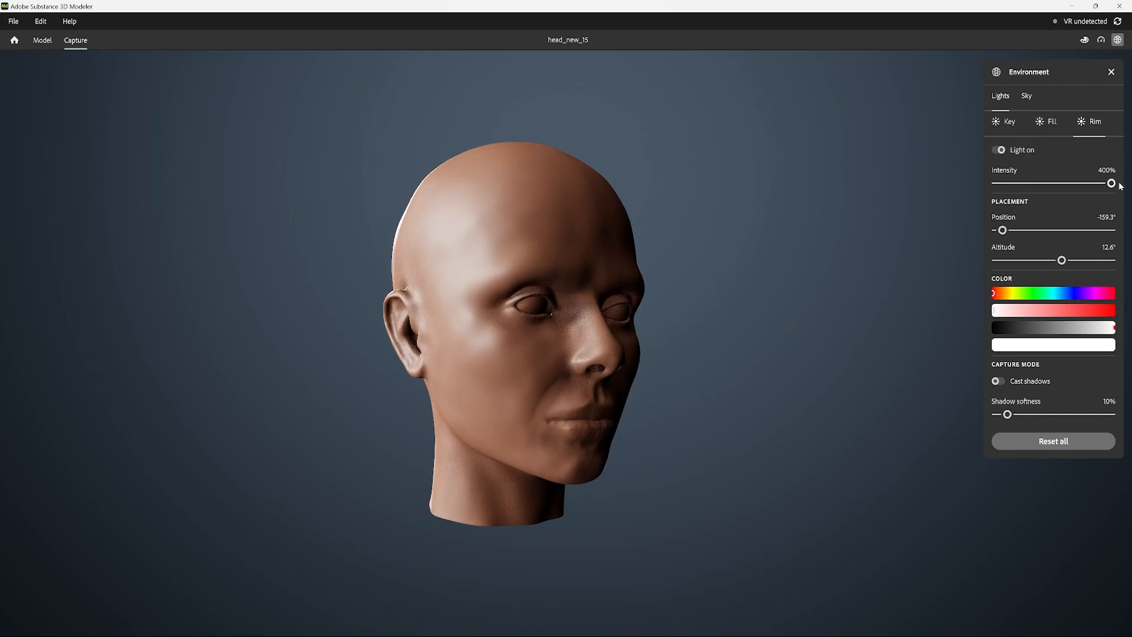
{"action": "mouse_move", "coordinate": [1002, 230]}
{"action": "left_mouse_down"}
{"action": "mouse_move", "coordinate": [1021, 229]}
{"action": "mouse_move", "coordinate": [981, 233]}
{"action": "mouse_move", "coordinate": [1018, 230]}
{"action": "mouse_move", "coordinate": [1007, 230]}
{"action": "left_mouse_up"}
{"action": "left_click_drag", "start_coordinate": [1061, 260], "coordinate": [1098, 232]}
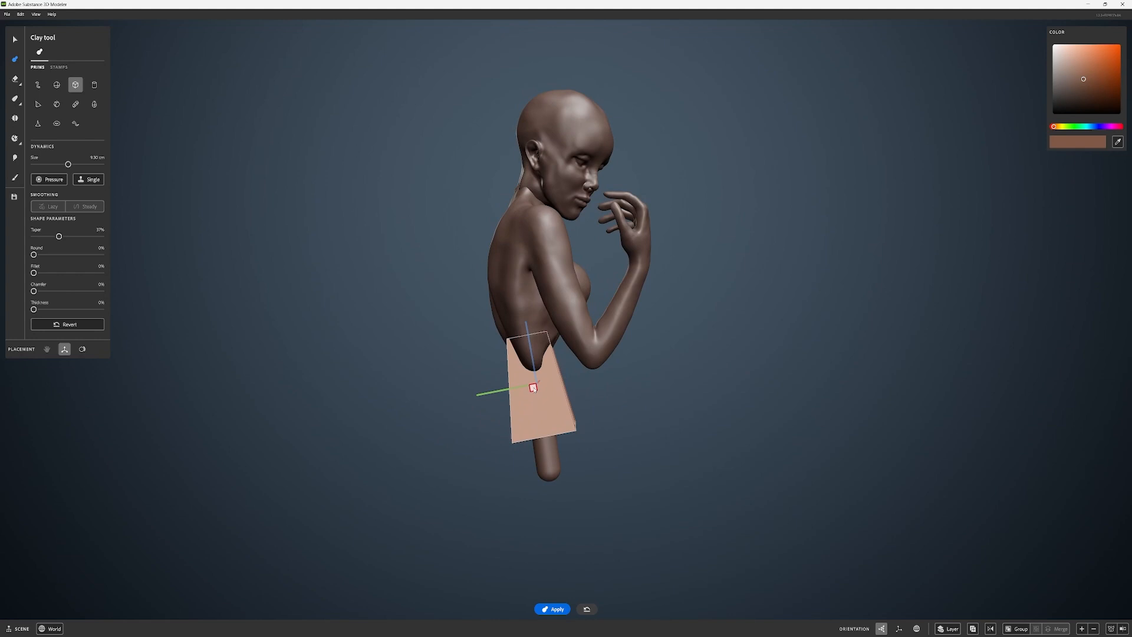
Place a cube with 37% taper below the torso as the pelvis and set its Round to 50% and Fillet to 58%
{"action": "left_click_drag", "start_coordinate": [533, 389], "coordinate": [527, 444], "text": "alt"}
{"action": "left_click_drag", "start_coordinate": [528, 444], "coordinate": [633, 374], "text": "alt"}
{"action": "left_click_drag", "start_coordinate": [571, 445], "coordinate": [696, 399], "text": "alt"}
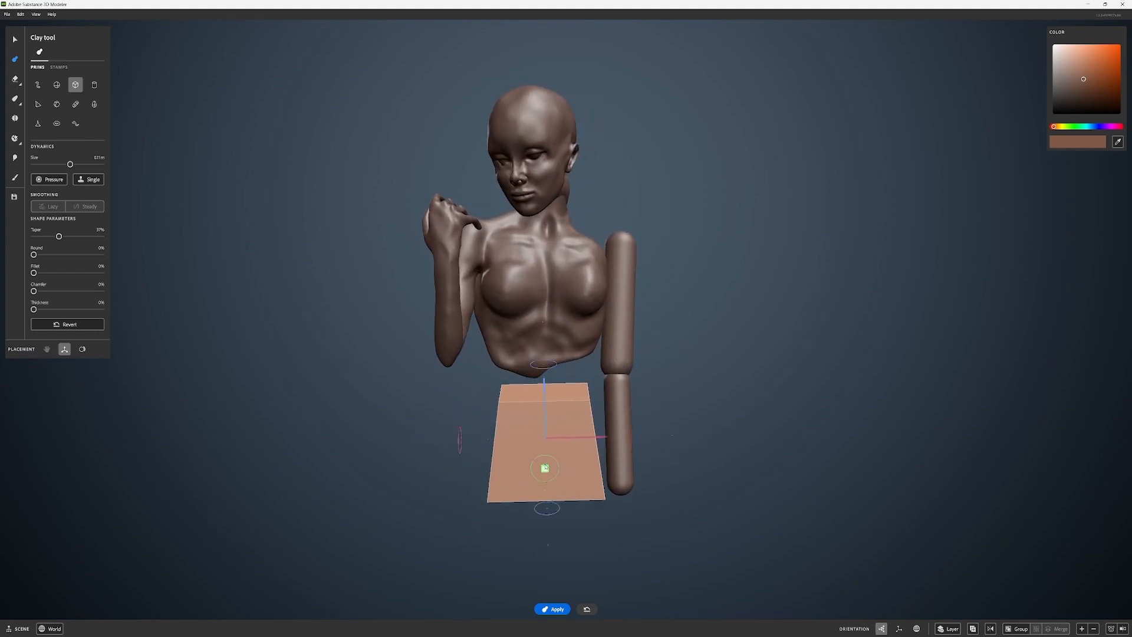
{"action": "left_click_drag", "start_coordinate": [551, 467], "coordinate": [764, 365], "text": "alt"}
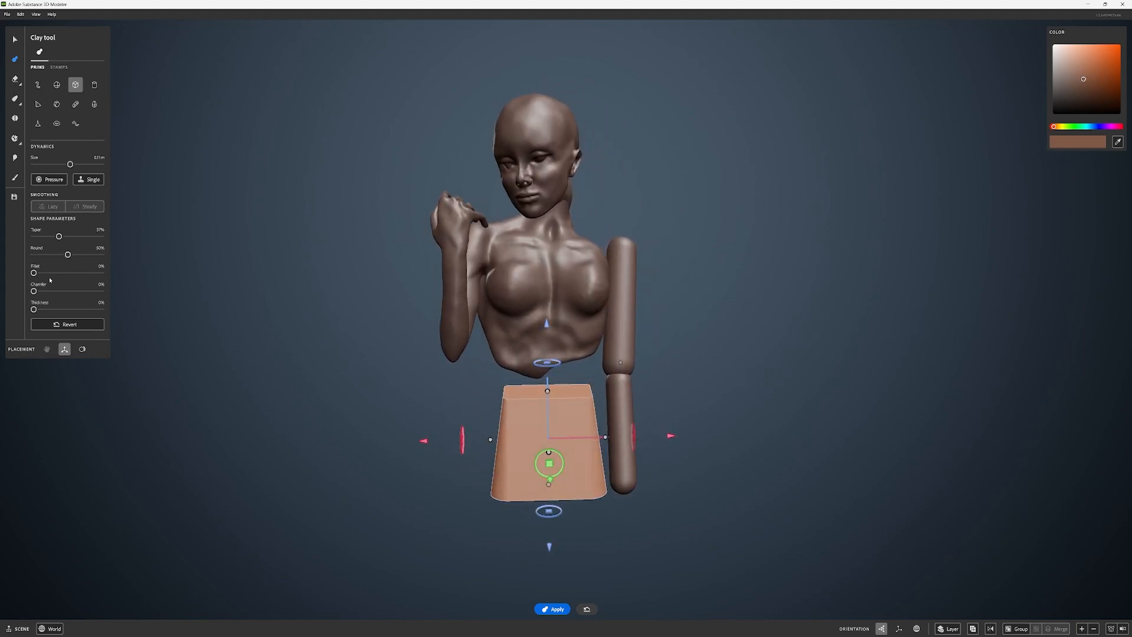
{"action": "left_click_drag", "start_coordinate": [34, 272], "coordinate": [73, 272]}
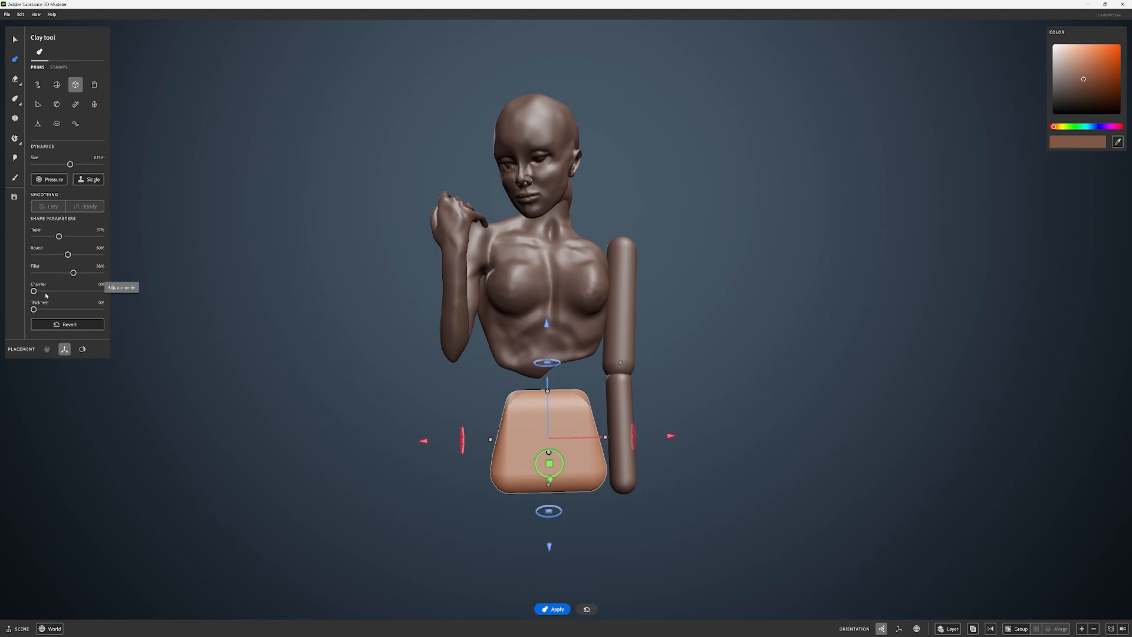
Enlarge the pelvis block to 0.13 m while judging its proportions from behind the figure
{"action": "left_click_drag", "start_coordinate": [766, 362], "coordinate": [893, 366], "text": "alt"}
{"action": "left_click_drag", "start_coordinate": [556, 445], "coordinate": [859, 405], "text": "alt"}
{"action": "middle_click_drag", "start_coordinate": [859, 404], "coordinate": [759, 400], "text": "alt"}
{"action": "scroll", "coordinate": [759, 399], "scroll_direction": "down", "scroll_amount": 5}
{"action": "left_click_drag", "start_coordinate": [759, 399], "coordinate": [903, 415], "text": "alt"}
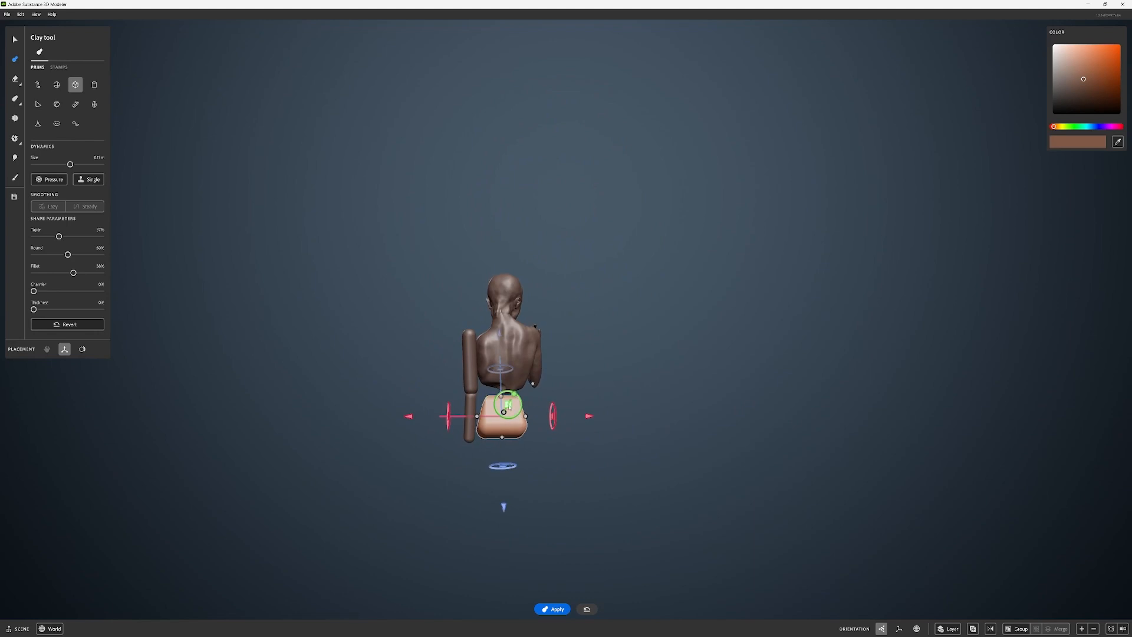
{"action": "mouse_move", "coordinate": [734, 351]}
{"action": "left_mouse_down", "text": "alt"}
{"action": "mouse_move", "coordinate": [612, 344]}
{"action": "mouse_move", "coordinate": [724, 354]}
{"action": "left_mouse_up", "text": "alt"}
{"action": "left_click_drag", "start_coordinate": [537, 385], "coordinate": [538, 386]}
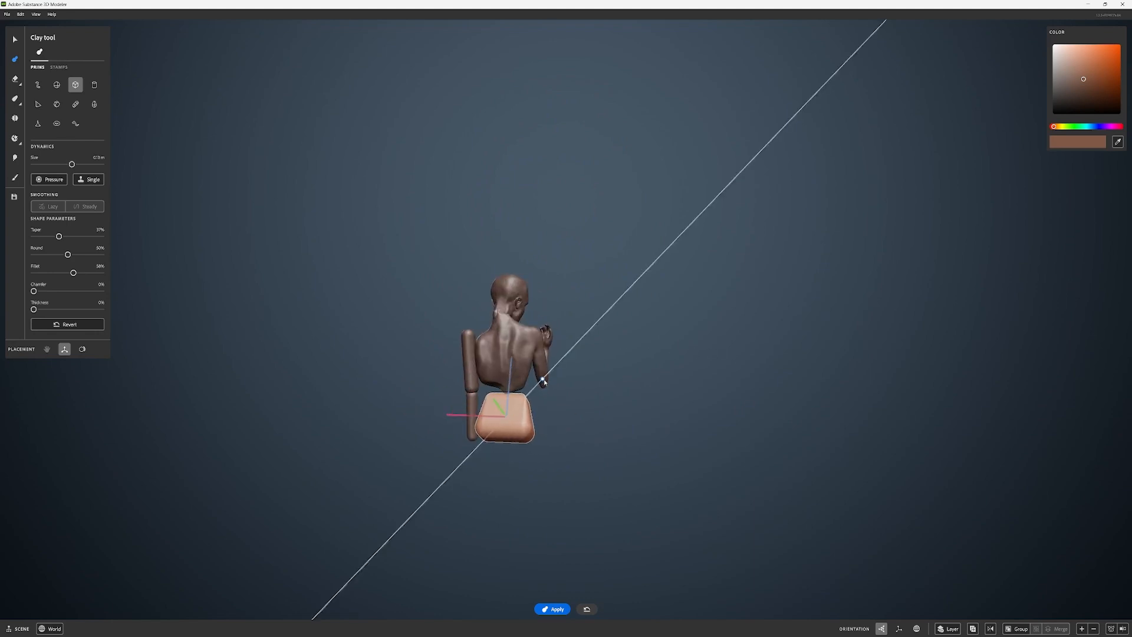
Align the pelvis block beneath the torso and apply it as clay
{"action": "left_click_drag", "start_coordinate": [766, 354], "coordinate": [609, 352], "text": "alt"}
{"action": "left_click_drag", "start_coordinate": [511, 436], "coordinate": [511, 439]}
{"action": "left_click_drag", "start_coordinate": [646, 398], "coordinate": [828, 389], "text": "alt"}
{"action": "left_click_drag", "start_coordinate": [519, 417], "coordinate": [515, 422]}
{"action": "left_click_drag", "start_coordinate": [666, 404], "coordinate": [740, 402], "text": "alt"}
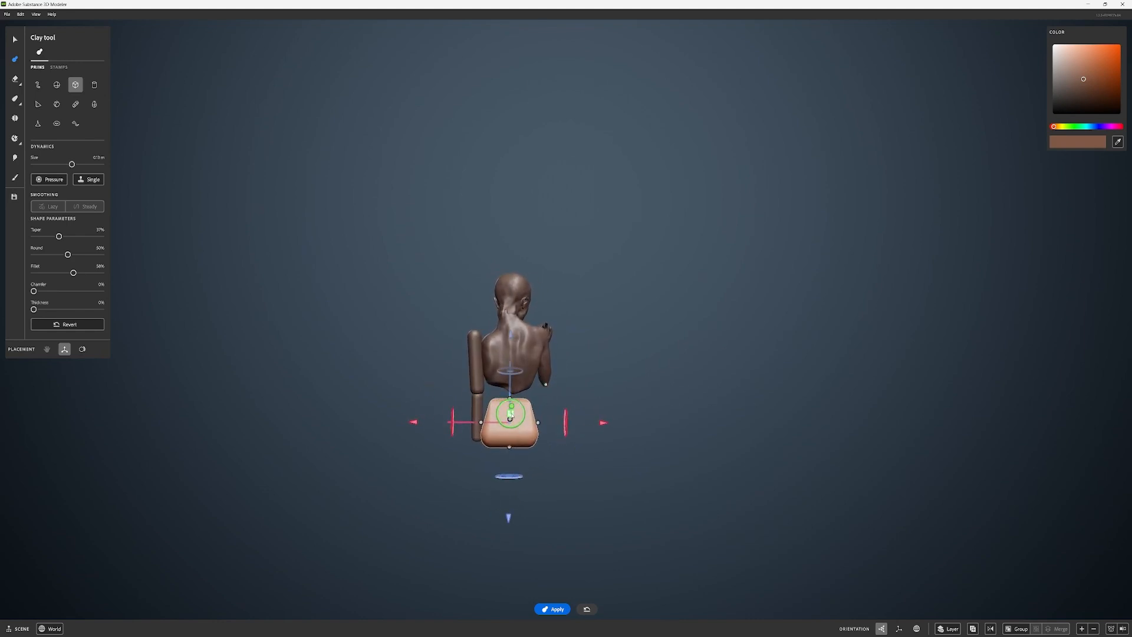
{"action": "left_click_drag", "start_coordinate": [513, 414], "coordinate": [513, 417]}
{"action": "left_click", "coordinate": [552, 609]}
Add a new layer and place a capsule with 0% taper below the pelvis for the first thigh
{"action": "left_click_drag", "start_coordinate": [736, 378], "coordinate": [654, 343], "text": "alt"}
{"action": "left_click", "coordinate": [947, 628]}
{"action": "left_click", "coordinate": [76, 104]}
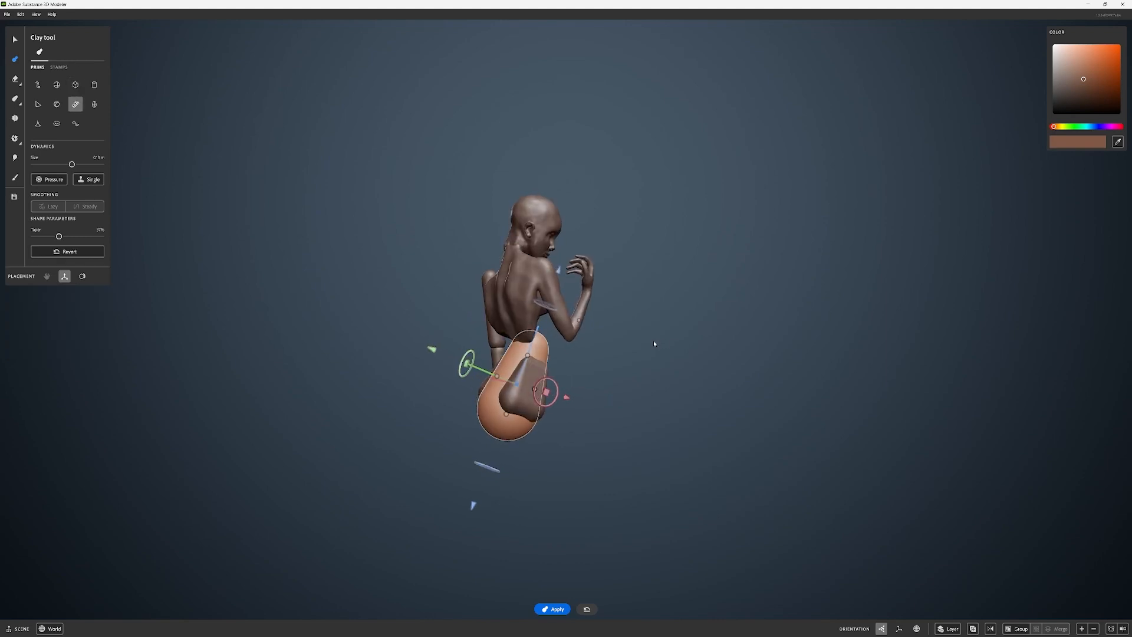
{"action": "left_click_drag", "start_coordinate": [59, 236], "coordinate": [4, 243]}
{"action": "left_click_drag", "start_coordinate": [713, 377], "coordinate": [672, 377], "text": "alt"}
{"action": "left_click_drag", "start_coordinate": [522, 389], "coordinate": [513, 460]}
{"action": "left_click_drag", "start_coordinate": [695, 407], "coordinate": [713, 406], "text": "alt"}
{"action": "left_click_drag", "start_coordinate": [518, 460], "coordinate": [518, 478]}
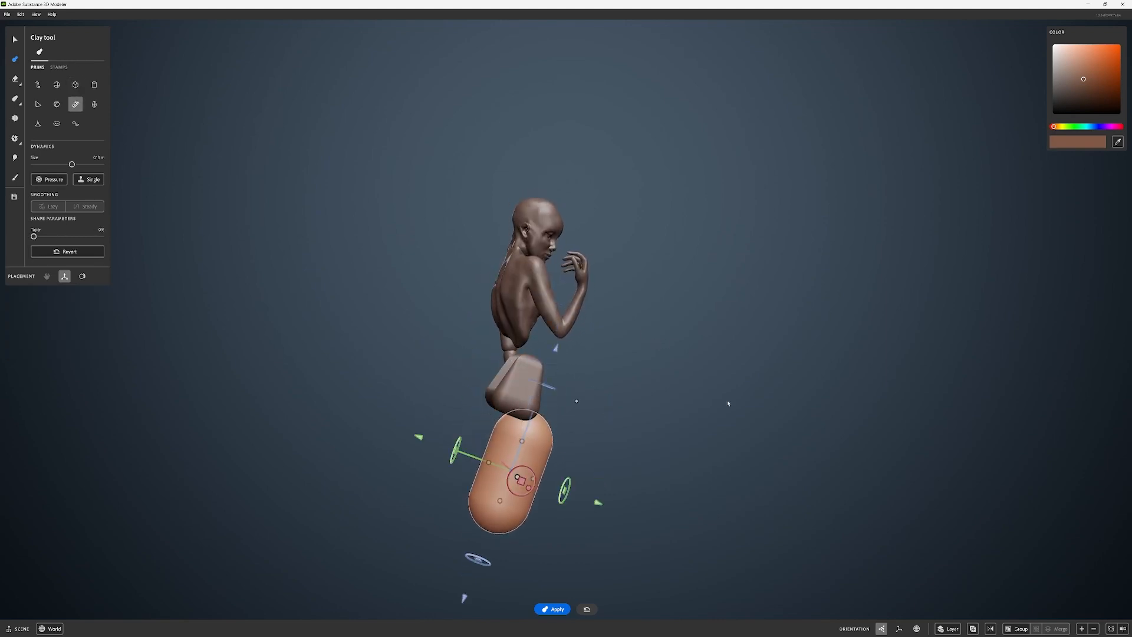
Stand the thigh capsule upright beneath the pelvis, shrink it to 9.30 cm and give it a slight taper
{"action": "left_click_drag", "start_coordinate": [730, 405], "coordinate": [601, 407], "text": "alt"}
{"action": "left_click_drag", "start_coordinate": [490, 494], "coordinate": [697, 401]}
{"action": "left_click_drag", "start_coordinate": [33, 237], "coordinate": [56, 236]}
{"action": "left_click_drag", "start_coordinate": [514, 407], "coordinate": [441, 382]}
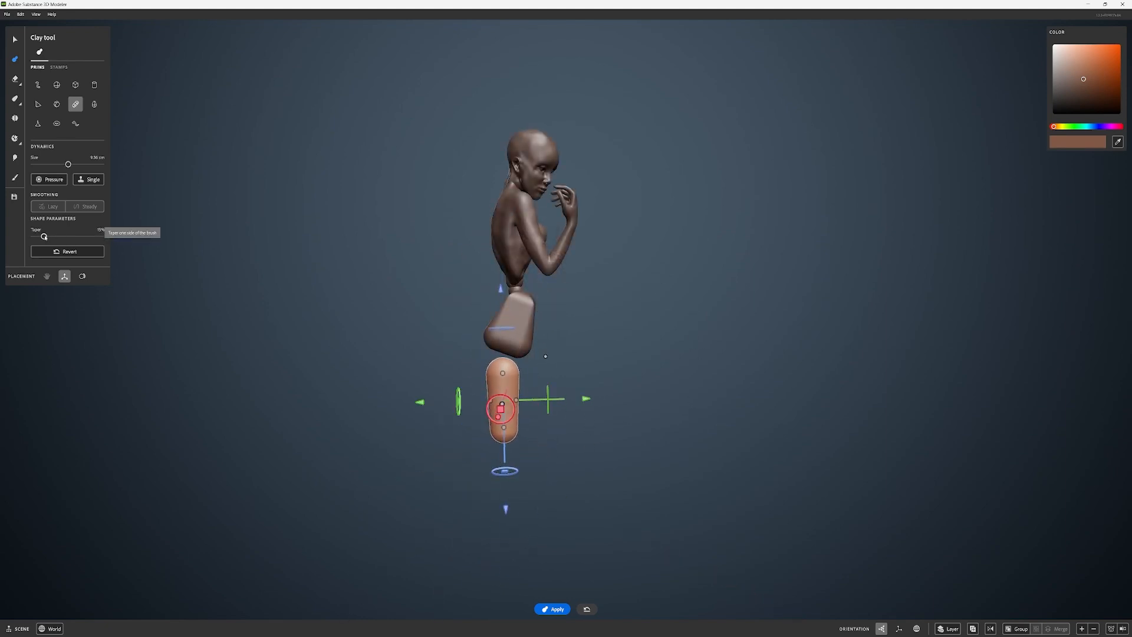
Enlarge and lengthen the thigh capsule and fit its upper end against the underside of the pelvis
{"action": "left_click_drag", "start_coordinate": [545, 356], "coordinate": [555, 346]}
{"action": "mouse_move", "coordinate": [643, 339]}
{"action": "left_mouse_down", "text": "alt"}
{"action": "mouse_move", "coordinate": [600, 333]}
{"action": "mouse_move", "coordinate": [635, 326]}
{"action": "left_mouse_up", "text": "alt"}
{"action": "left_click_drag", "start_coordinate": [502, 405], "coordinate": [498, 411]}
{"action": "left_click_drag", "start_coordinate": [666, 338], "coordinate": [628, 382], "text": "alt"}
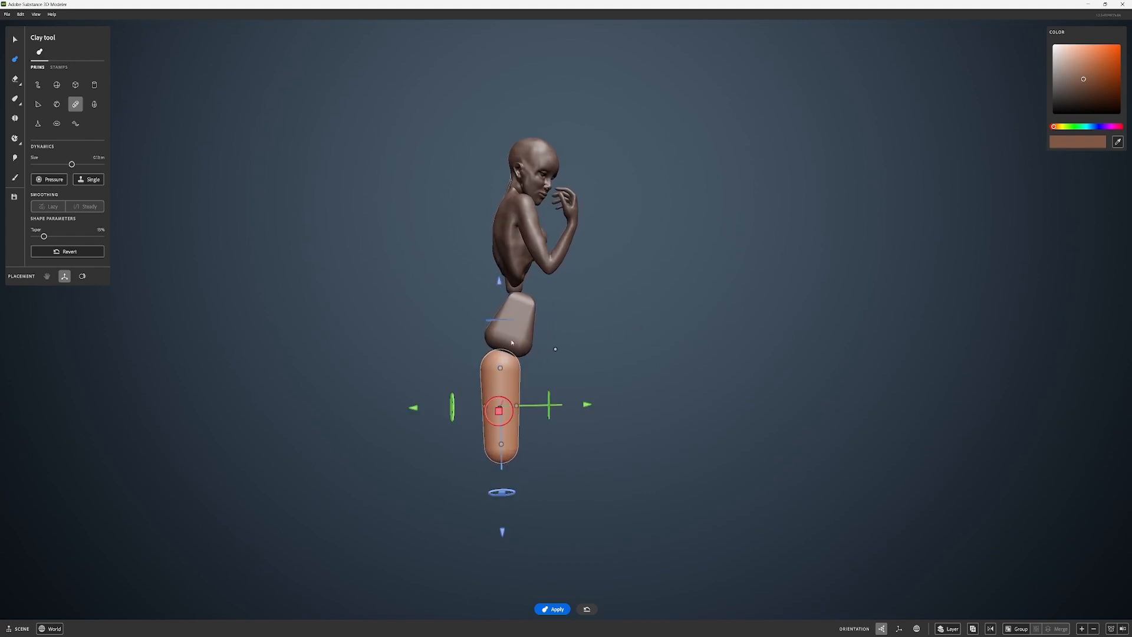
Swing the second thigh capsule forward from the pelvis and fit a shin capsule beneath it, angled back from the knee
{"action": "left_click_drag", "start_coordinate": [498, 264], "coordinate": [647, 377], "text": "alt"}
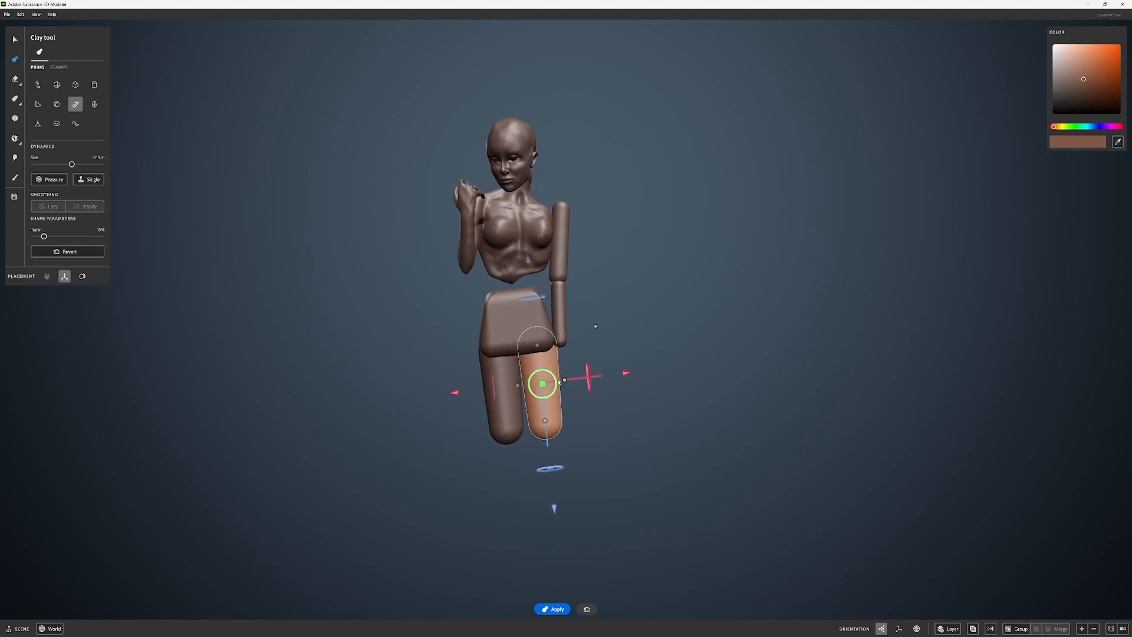
{"action": "left_click_drag", "start_coordinate": [555, 382], "coordinate": [623, 436]}
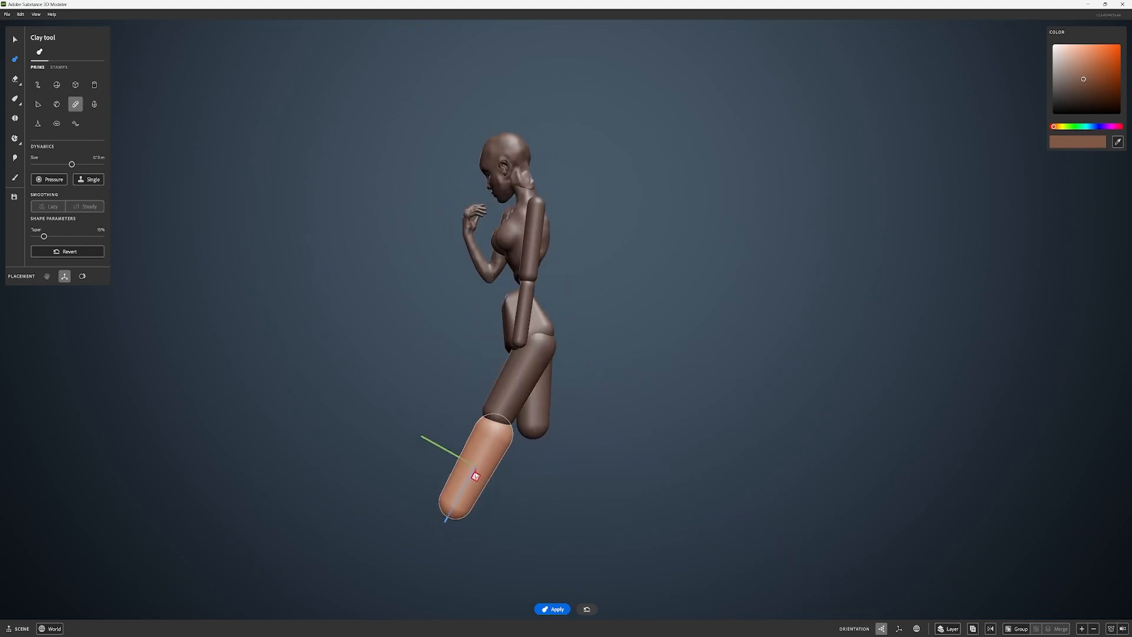
{"action": "left_click_drag", "start_coordinate": [529, 407], "coordinate": [494, 433]}
{"action": "mouse_move", "coordinate": [493, 433]}
{"action": "left_mouse_down", "text": "alt"}
{"action": "mouse_move", "coordinate": [611, 412]}
{"action": "mouse_move", "coordinate": [492, 440]}
{"action": "left_mouse_up", "text": "alt"}
{"action": "left_click_drag", "start_coordinate": [463, 481], "coordinate": [501, 473]}
{"action": "mouse_move", "coordinate": [501, 473]}
{"action": "left_mouse_down", "text": "alt"}
{"action": "mouse_move", "coordinate": [776, 435]}
{"action": "mouse_move", "coordinate": [512, 465]}
{"action": "left_mouse_up", "text": "alt"}
{"action": "left_click_drag", "start_coordinate": [504, 474], "coordinate": [507, 478]}
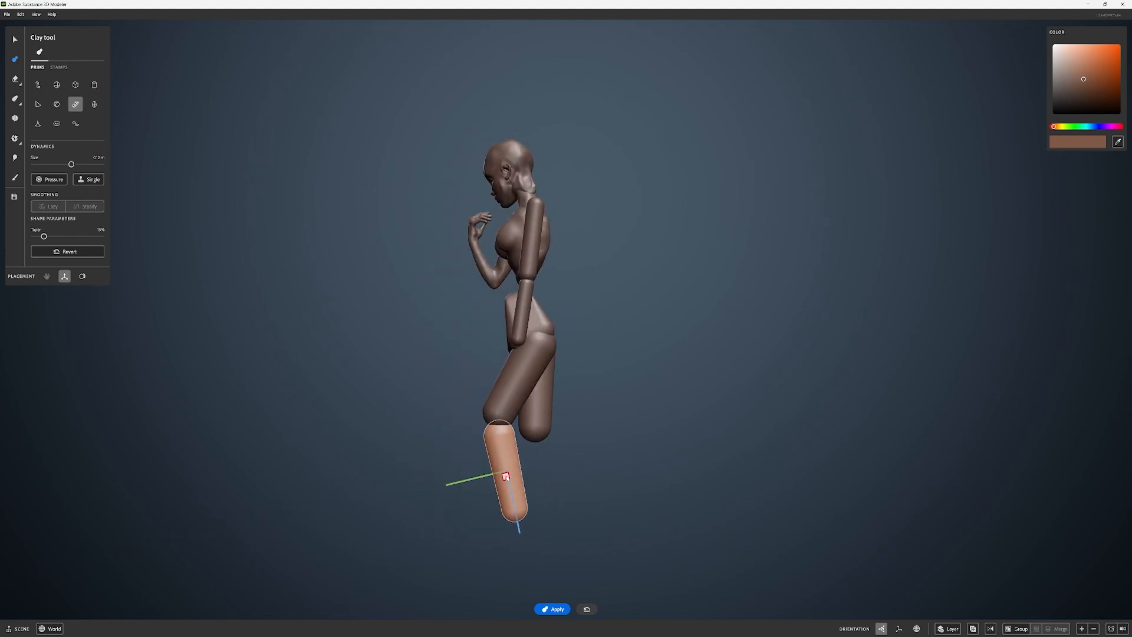
{"action": "left_click", "coordinate": [469, 164]}
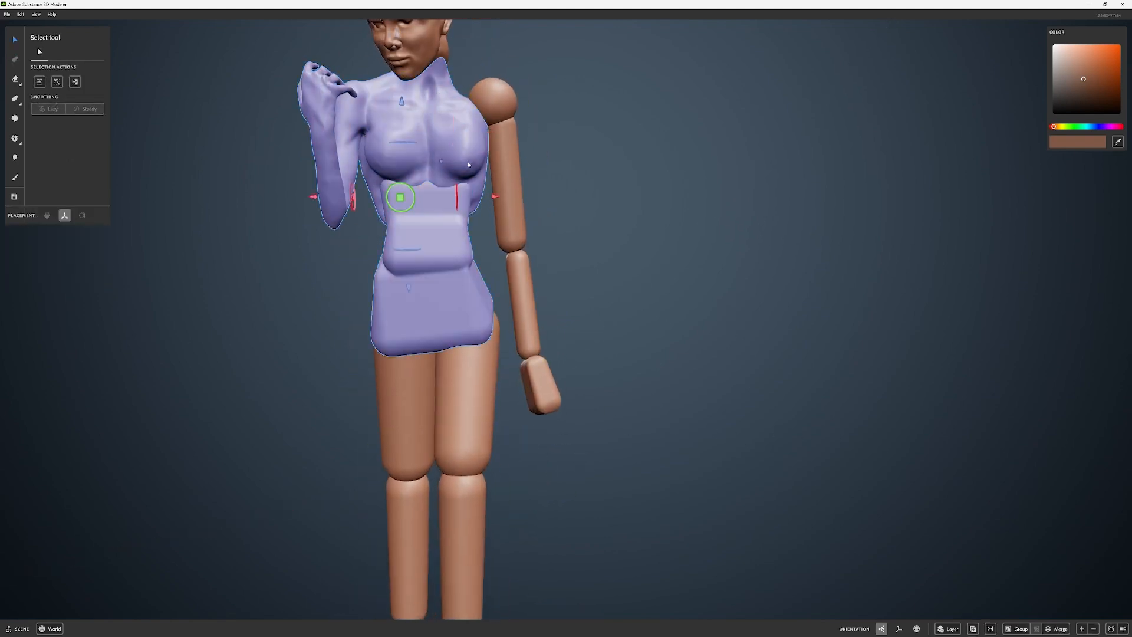
{"action": "key", "text": "Delete"}
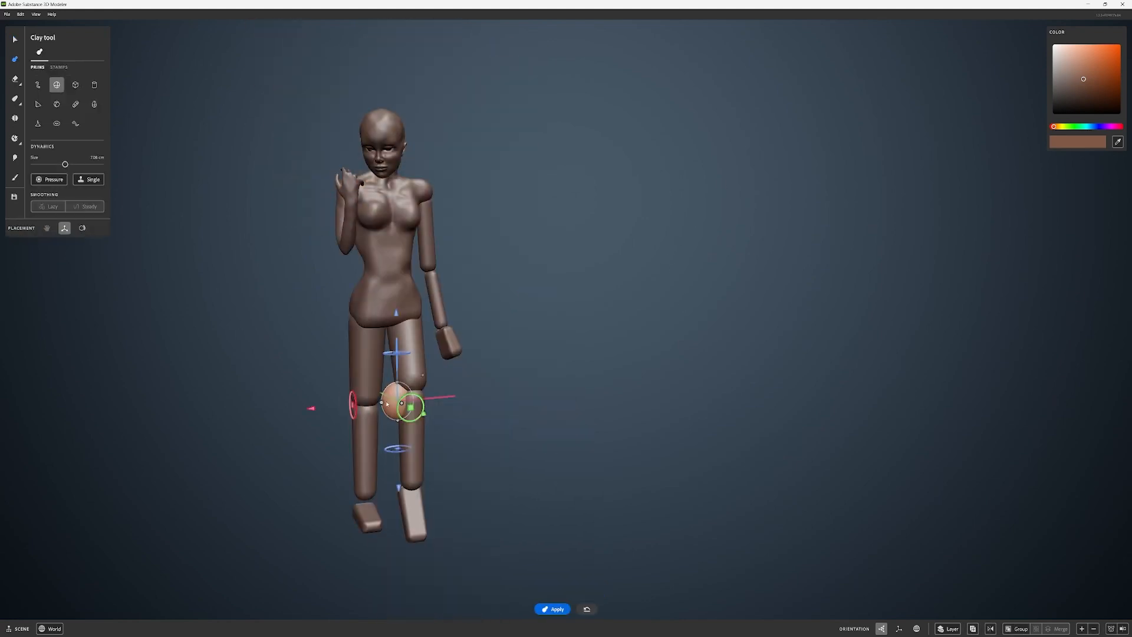
Shrink and fit a sphere as the bent leg's knee, apply it, and place a joint sphere at the straight leg's ankle
{"action": "left_click_drag", "start_coordinate": [387, 402], "coordinate": [447, 348], "text": "alt"}
{"action": "left_click_drag", "start_coordinate": [544, 371], "coordinate": [649, 373], "text": "alt"}
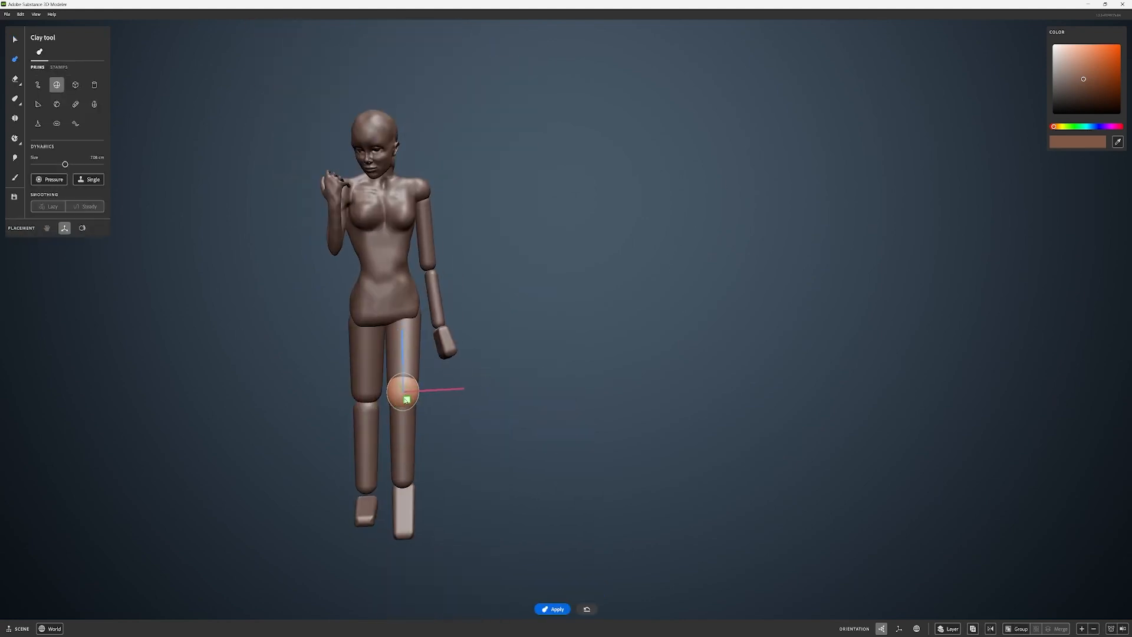
{"action": "left_click_drag", "start_coordinate": [405, 397], "coordinate": [406, 393]}
{"action": "left_click_drag", "start_coordinate": [625, 371], "coordinate": [631, 399], "text": "alt"}
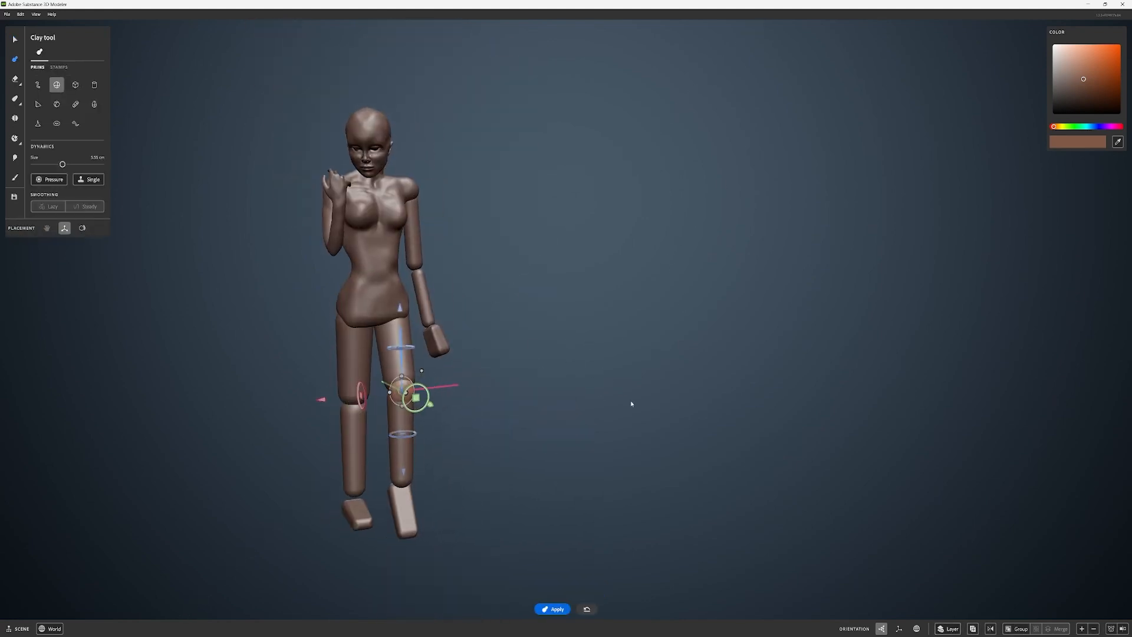
{"action": "mouse_move", "coordinate": [369, 407]}
{"action": "left_mouse_down", "text": "alt"}
{"action": "mouse_move", "coordinate": [392, 412]}
{"action": "mouse_move", "coordinate": [310, 421]}
{"action": "mouse_move", "coordinate": [589, 383]}
{"action": "mouse_move", "coordinate": [694, 407]}
{"action": "mouse_move", "coordinate": [366, 321]}
{"action": "mouse_move", "coordinate": [361, 426]}
{"action": "left_mouse_up", "text": "alt"}
{"action": "key", "text": "Return"}
{"action": "left_click_drag", "start_coordinate": [361, 425], "coordinate": [440, 407], "text": "alt"}
{"action": "left_click_drag", "start_coordinate": [438, 508], "coordinate": [283, 501]}
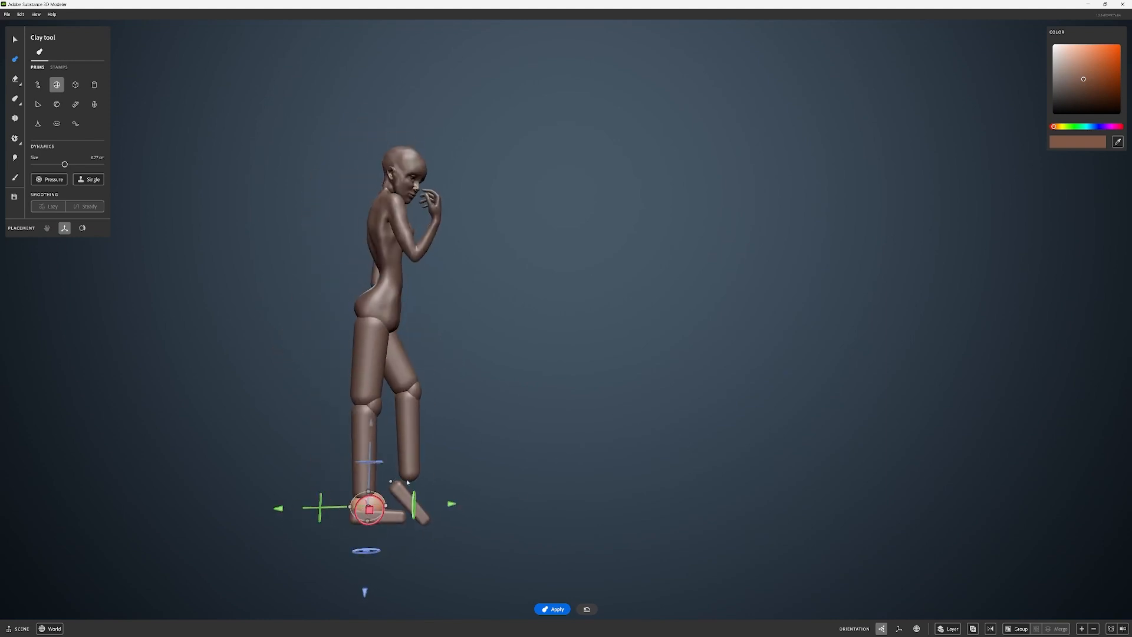
Make a link of the straight leg's layer and open the actions for the bent leg and the lowered arm
{"action": "key", "text": "q"}
{"action": "left_click", "coordinate": [429, 416]}
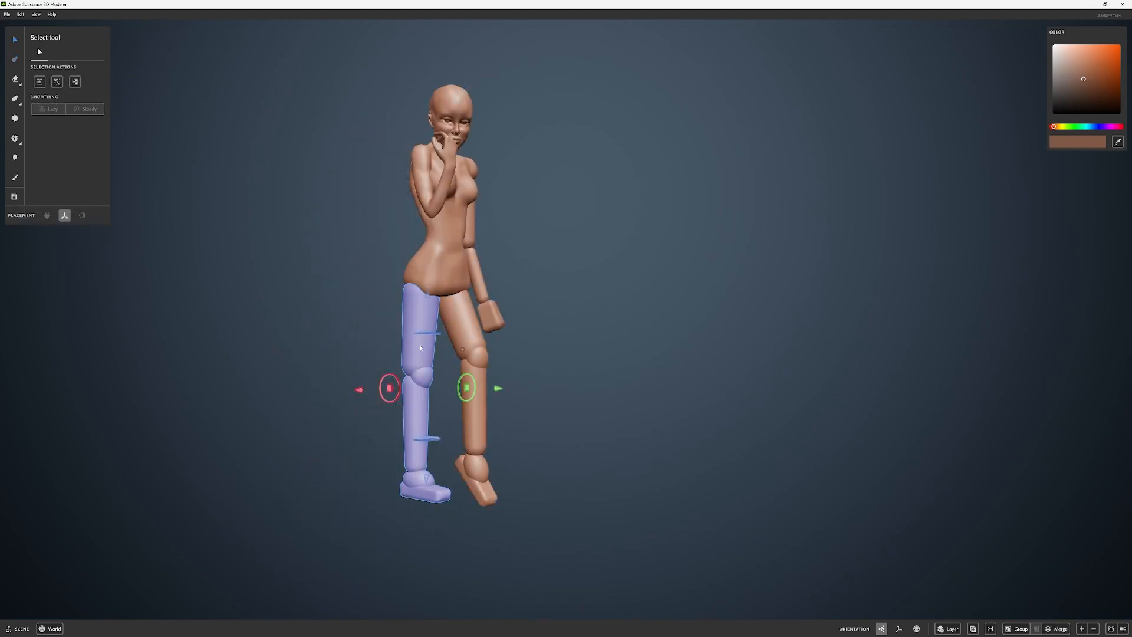
{"action": "right_click", "coordinate": [421, 348]}
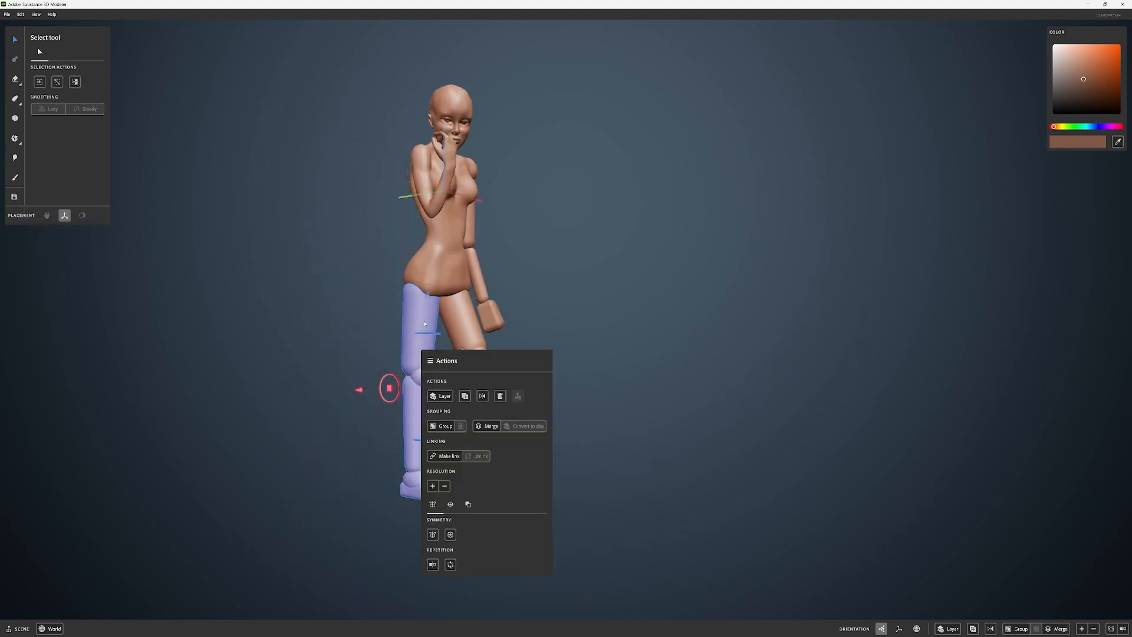
{"action": "left_click", "coordinate": [448, 455]}
{"action": "left_click", "coordinate": [472, 369]}
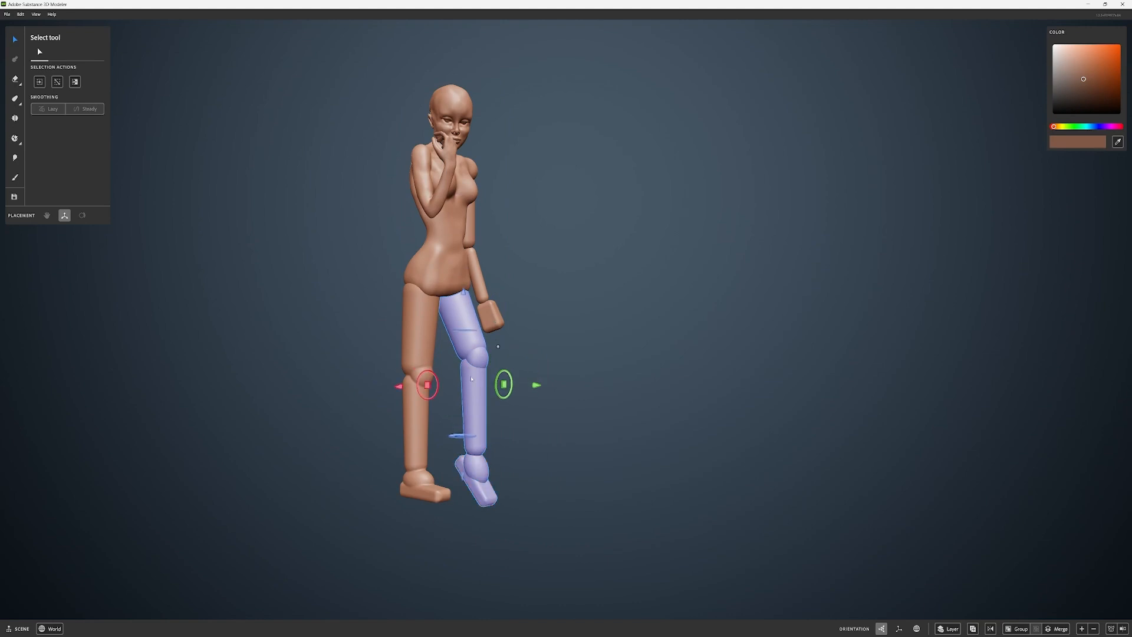
{"action": "right_click", "coordinate": [480, 382]}
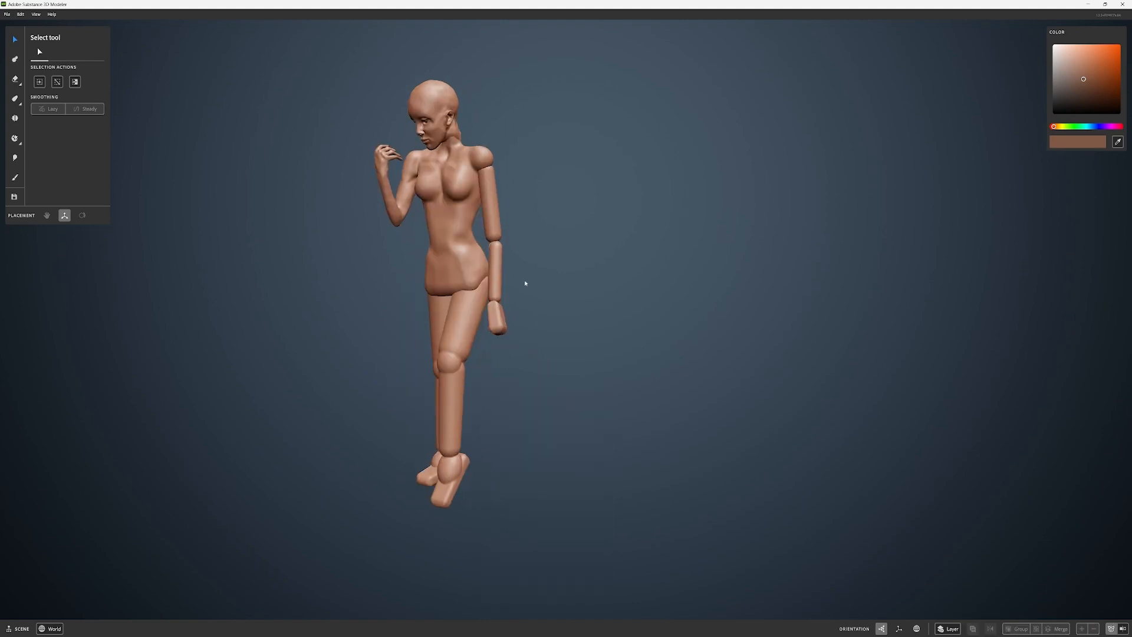
{"action": "left_click", "coordinate": [499, 313]}
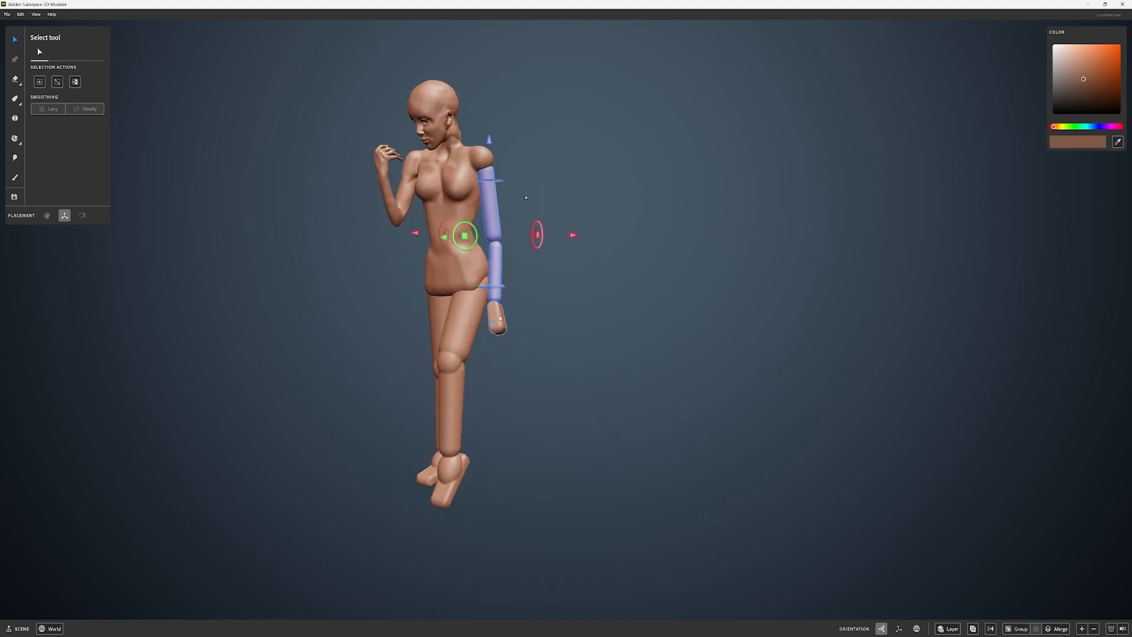
{"action": "right_click", "coordinate": [498, 321]}
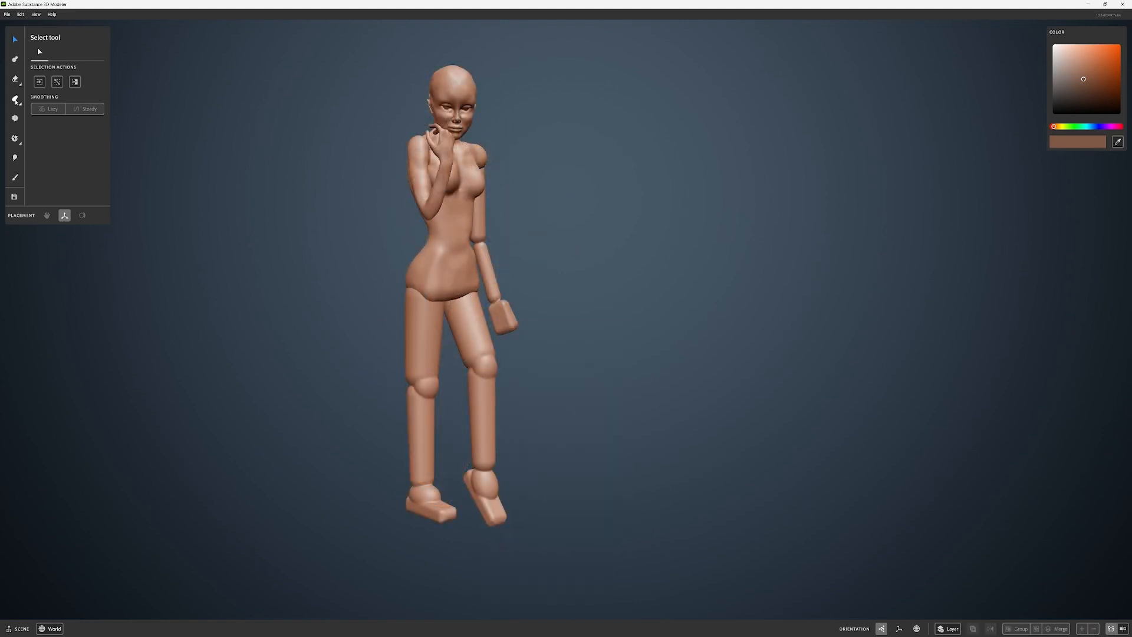
Reshape the blocky thighs, knees, calves and ankles into natural leg contours with the Warp tool, adjusting the brush size
{"action": "left_click", "coordinate": [13, 100]}
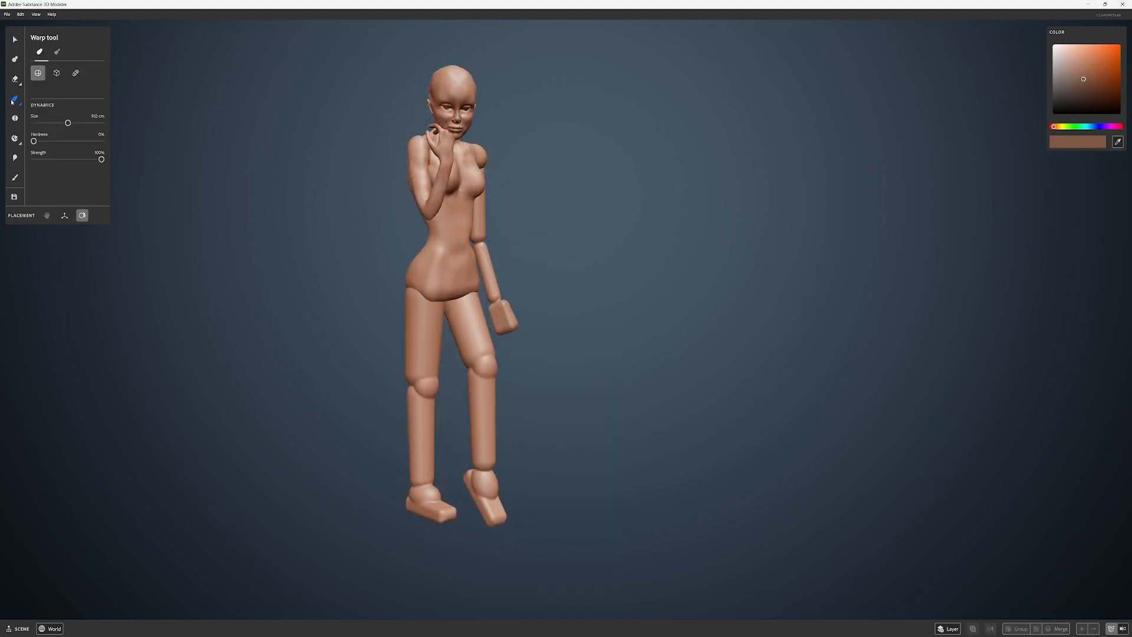
{"action": "key", "text": "s"}
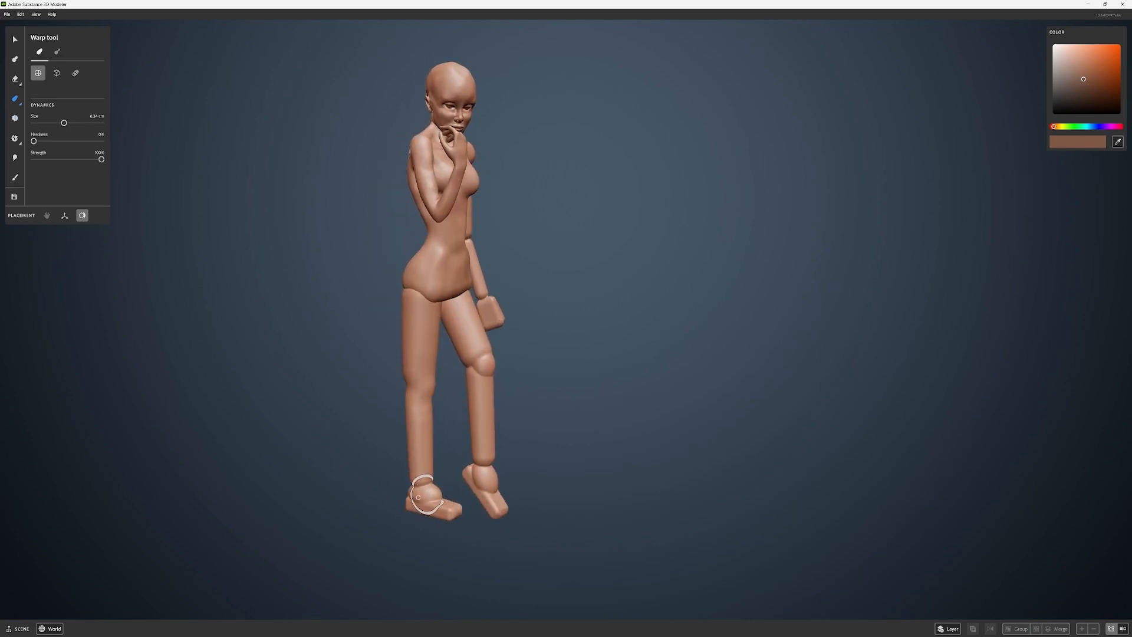
{"action": "key", "text": "s"}
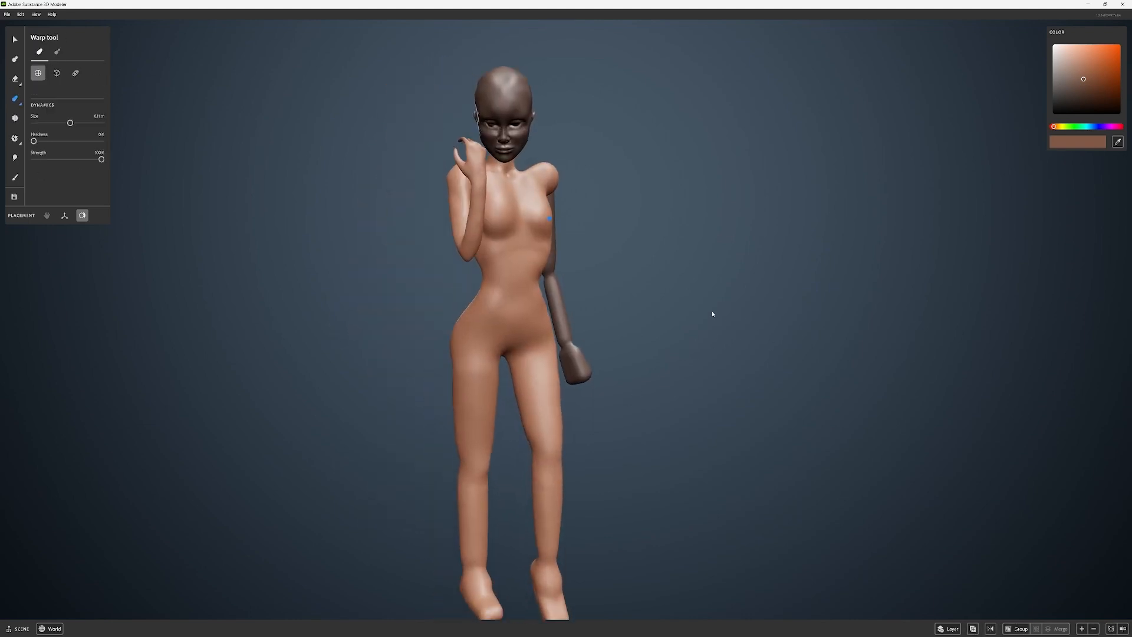
{"action": "right_click_drag", "start_coordinate": [712, 314], "coordinate": [803, 326]}
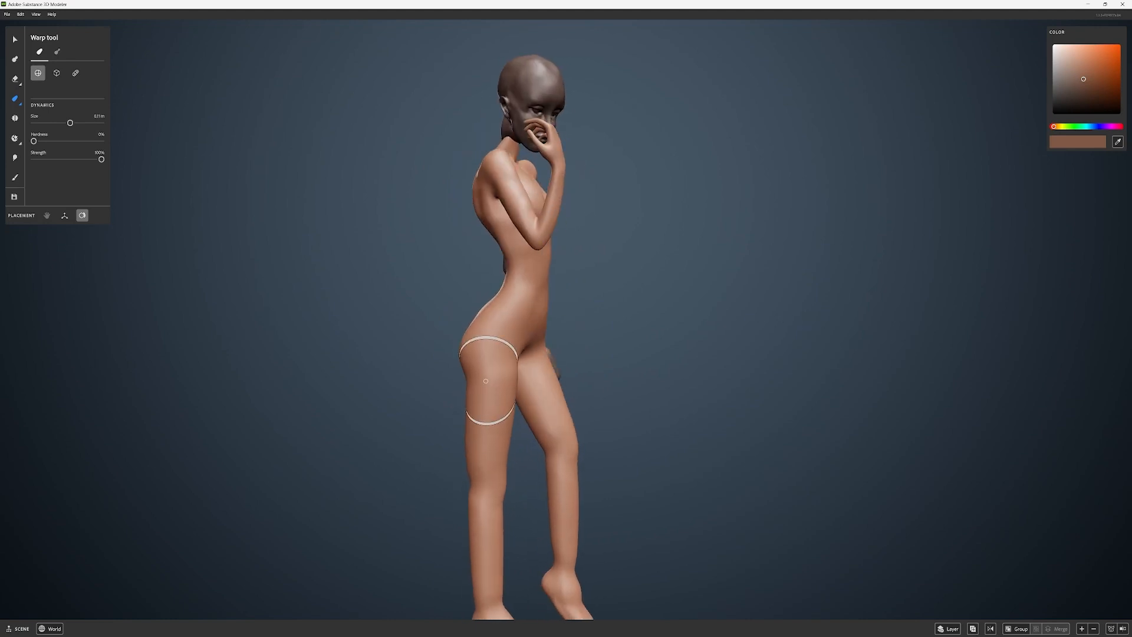
{"action": "scroll", "coordinate": [489, 483], "scroll_direction": "up", "scroll_amount": 5}
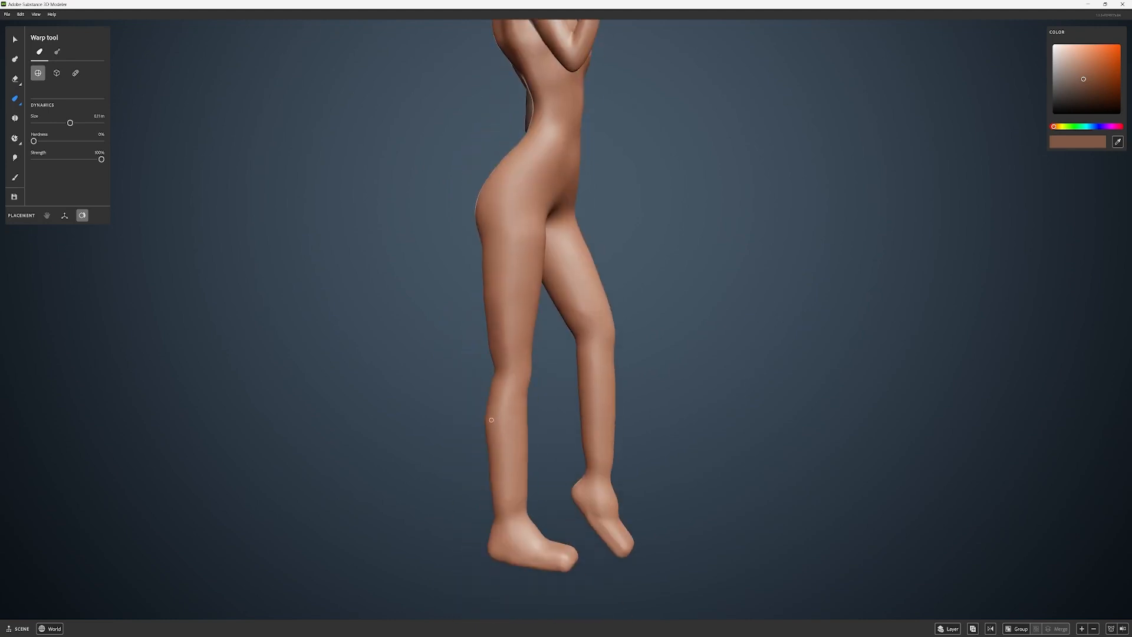
{"action": "key", "text": "s"}
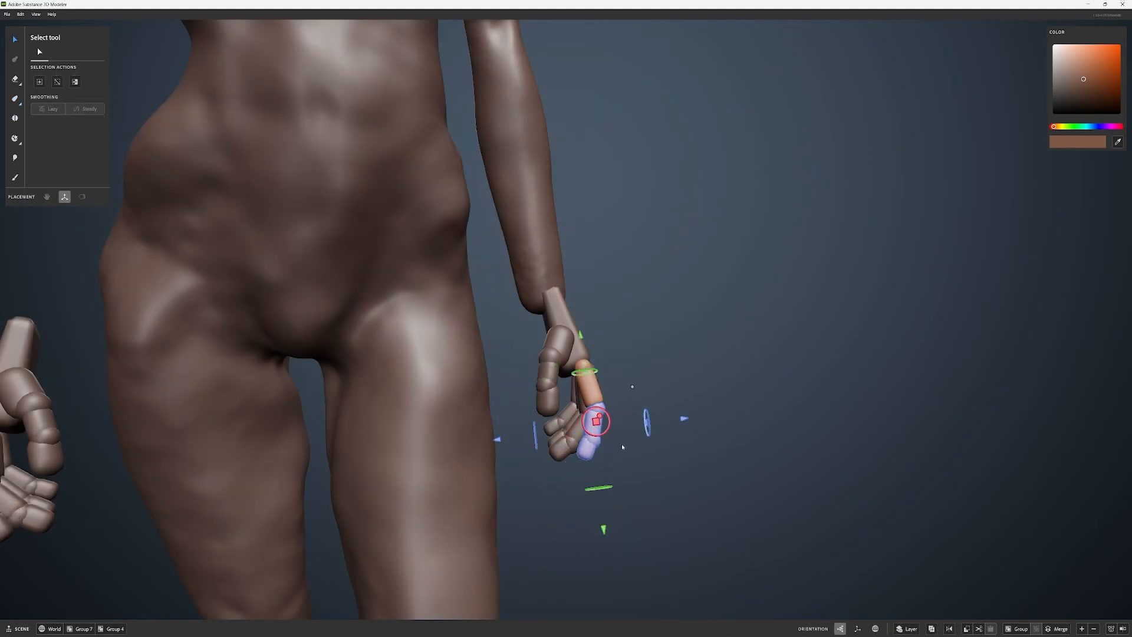
Work through the finger groups of the lowered hand, selecting their outer segments to pose the fingers
{"action": "double_click", "coordinate": [706, 323]}
{"action": "left_click", "coordinate": [567, 439]}
{"action": "left_click_drag", "start_coordinate": [707, 354], "coordinate": [501, 366], "text": "alt"}
{"action": "double_click", "coordinate": [588, 422]}
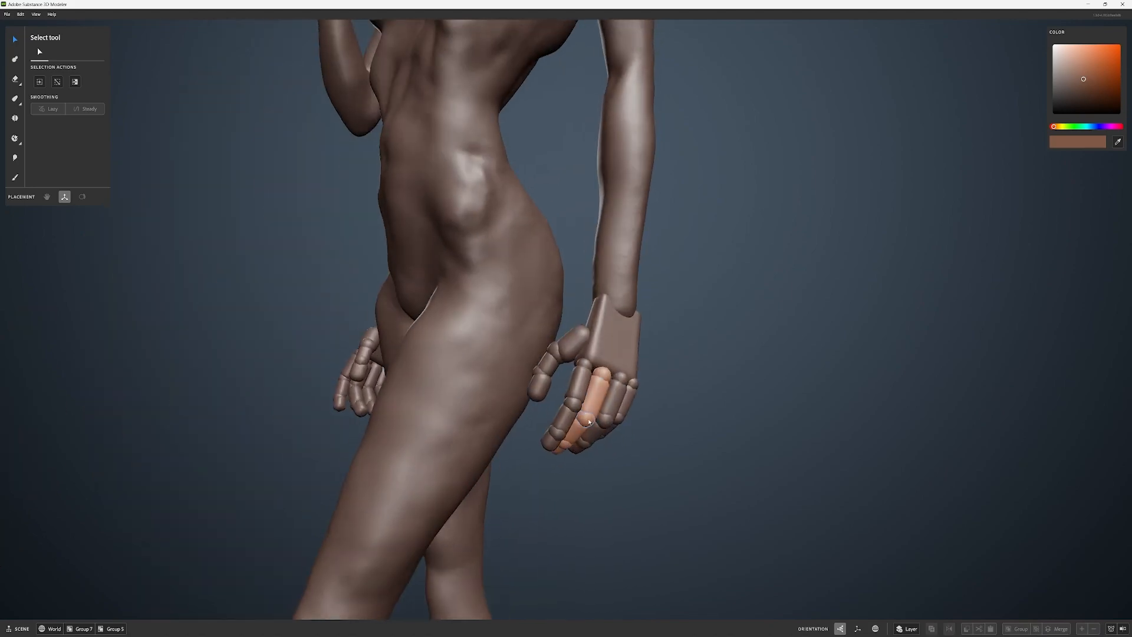
{"action": "left_click", "coordinate": [588, 422]}
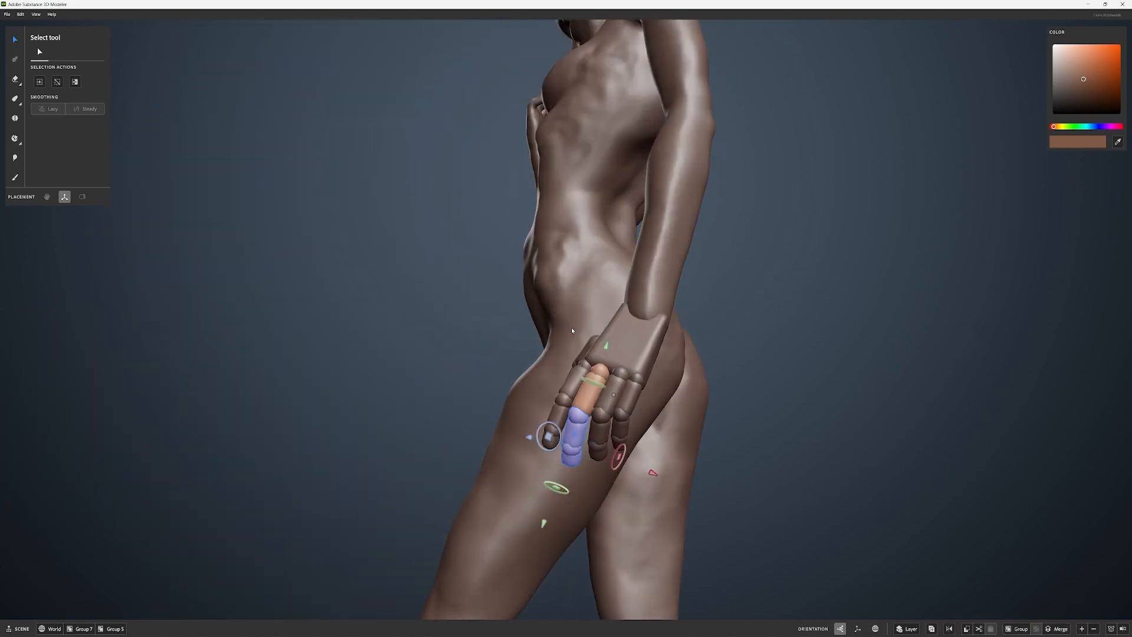
{"action": "left_click_drag", "start_coordinate": [572, 331], "coordinate": [740, 397], "text": "alt"}
{"action": "double_click", "coordinate": [740, 396]}
{"action": "left_click", "coordinate": [569, 396]}
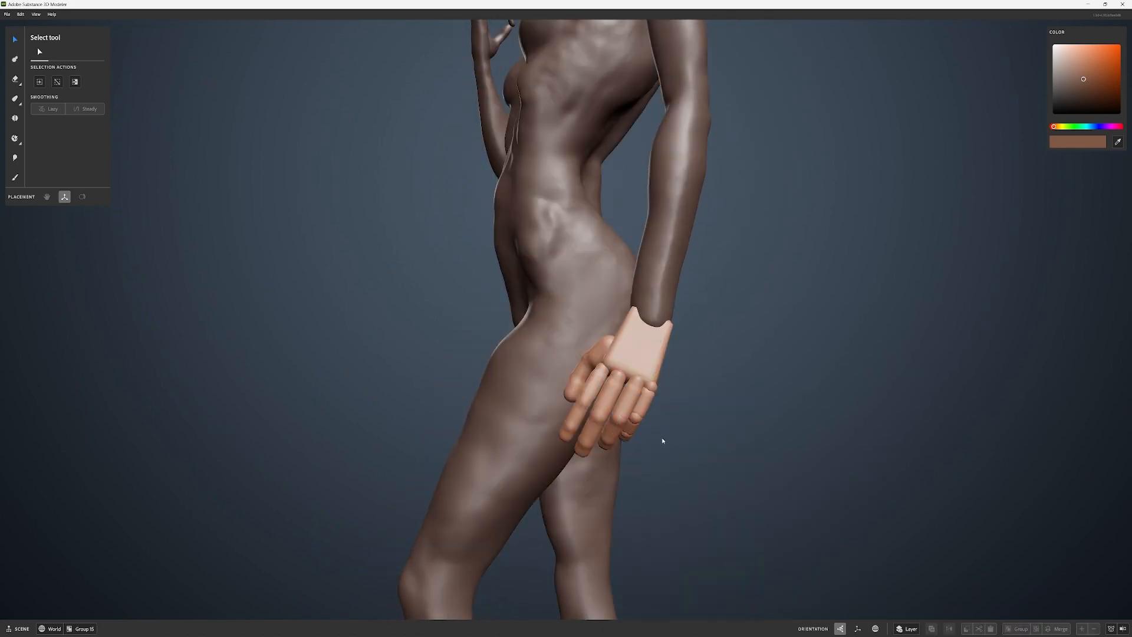
Select the segments of one finger on the lowered hand and merge them into one piece
{"action": "left_click_drag", "start_coordinate": [633, 435], "coordinate": [650, 387]}
{"action": "right_click", "coordinate": [642, 406]}
{"action": "left_click", "coordinate": [709, 458]}
{"action": "left_click", "coordinate": [871, 430]}
{"action": "mouse_move", "coordinate": [871, 430]}
{"action": "left_mouse_down", "text": "alt"}
{"action": "mouse_move", "coordinate": [800, 387]}
{"action": "mouse_move", "coordinate": [875, 437]}
{"action": "left_mouse_up", "text": "alt"}
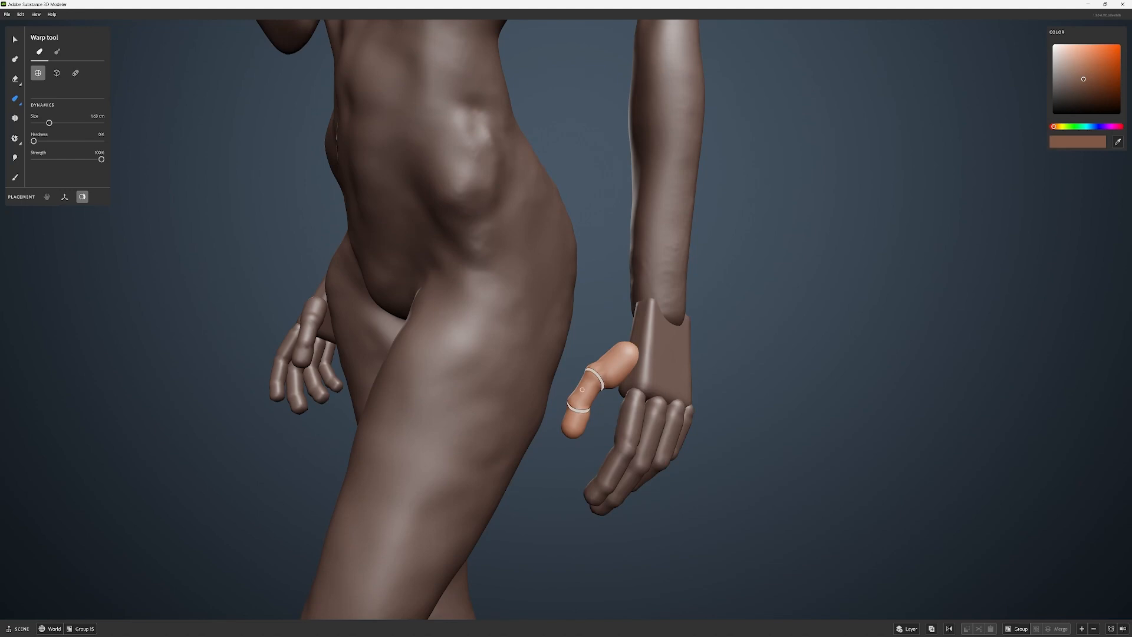
Increase the lowered hand's clay resolution by two levels and reshape its thumb with the Warp tool
{"action": "right_click", "coordinate": [588, 412]}
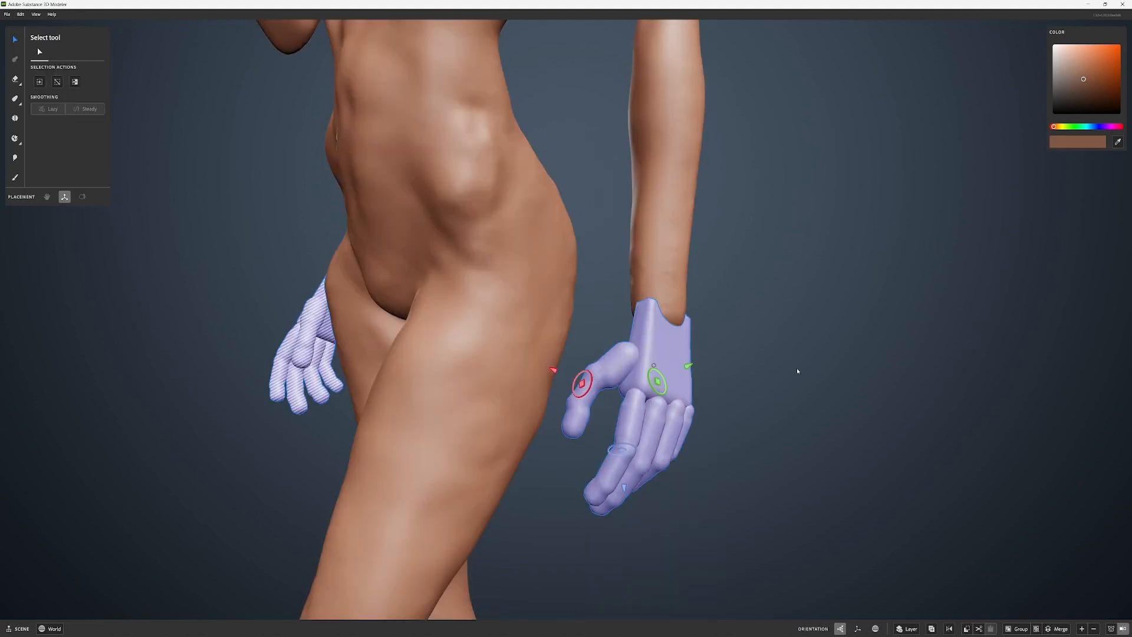
{"action": "right_click", "coordinate": [684, 412]}
{"action": "left_click", "coordinate": [692, 549]}
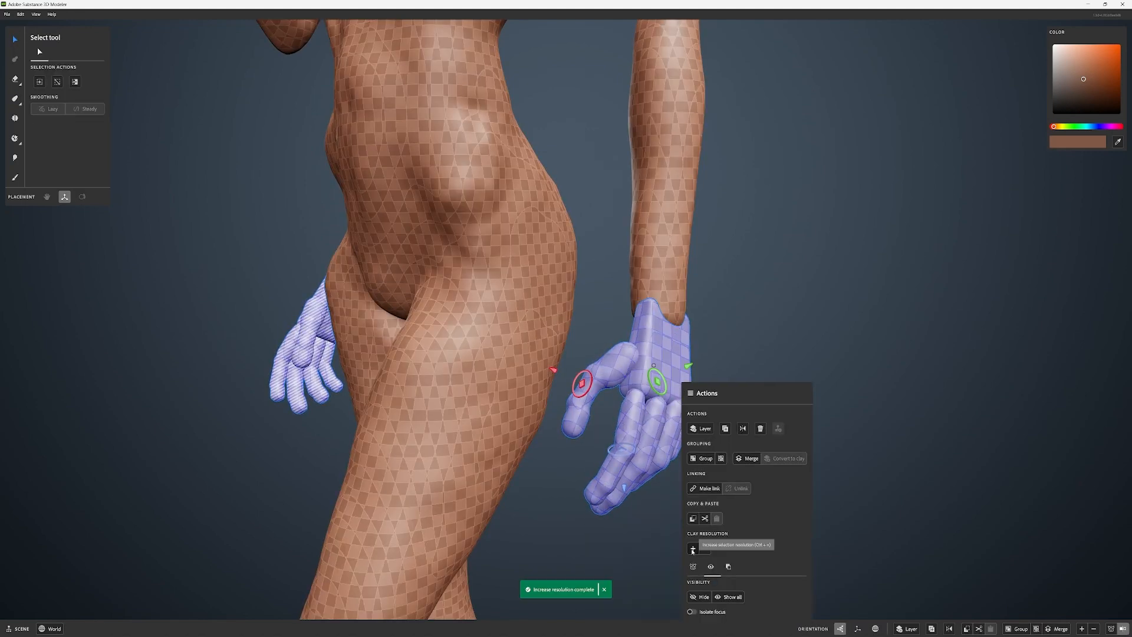
{"action": "left_click", "coordinate": [692, 548]}
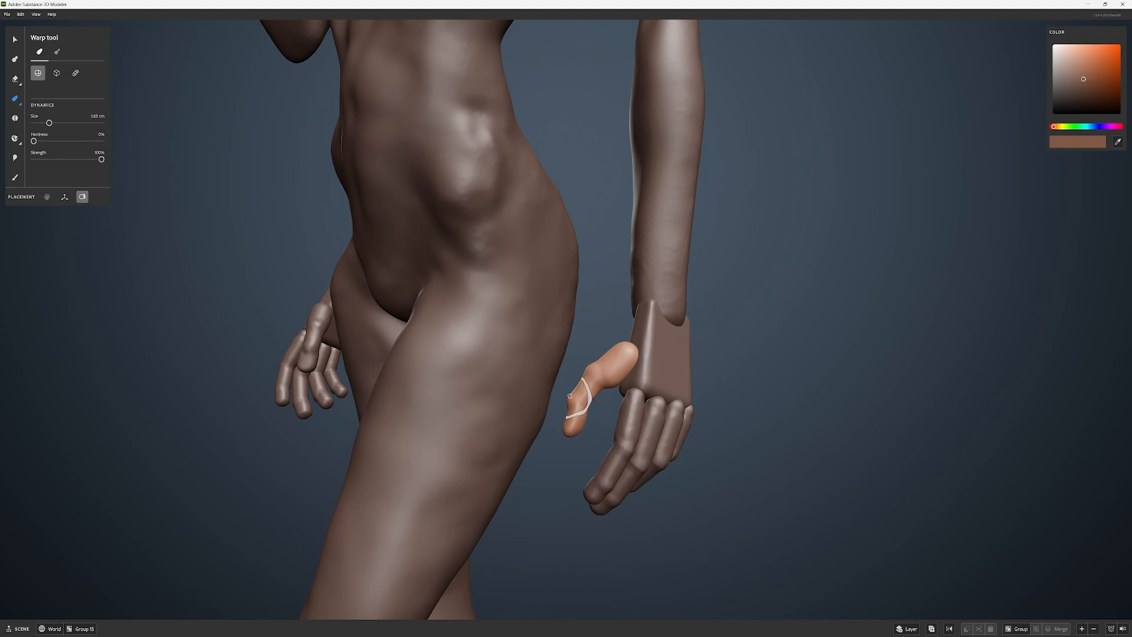
{"action": "left_click_drag", "start_coordinate": [604, 357], "coordinate": [636, 344], "text": "alt"}
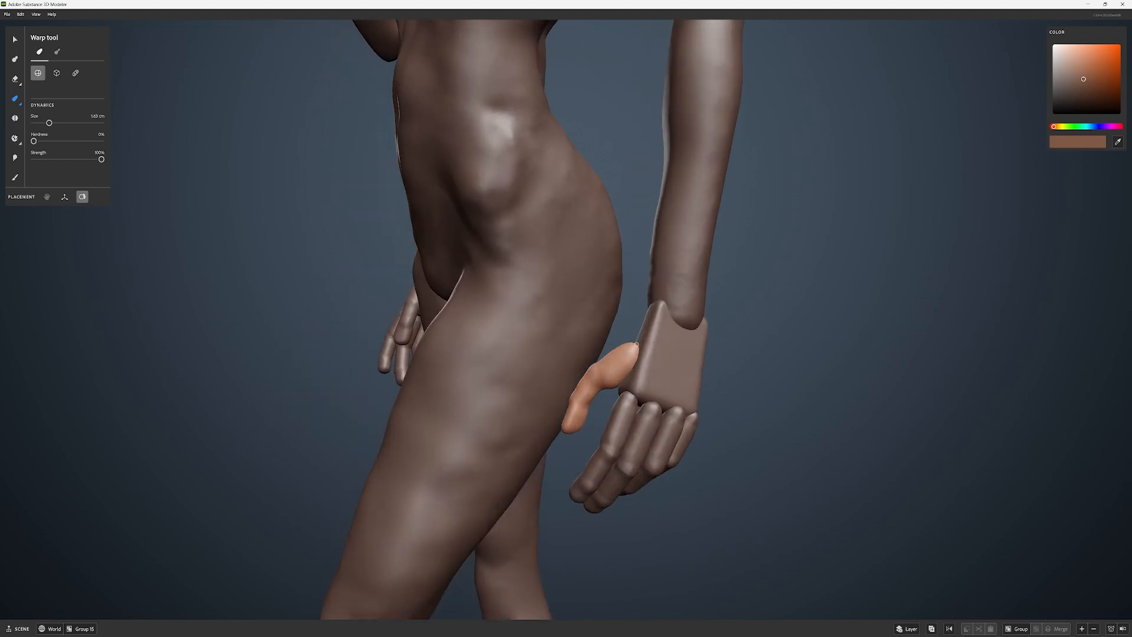
{"action": "left_click_drag", "start_coordinate": [627, 382], "coordinate": [607, 437], "text": "alt"}
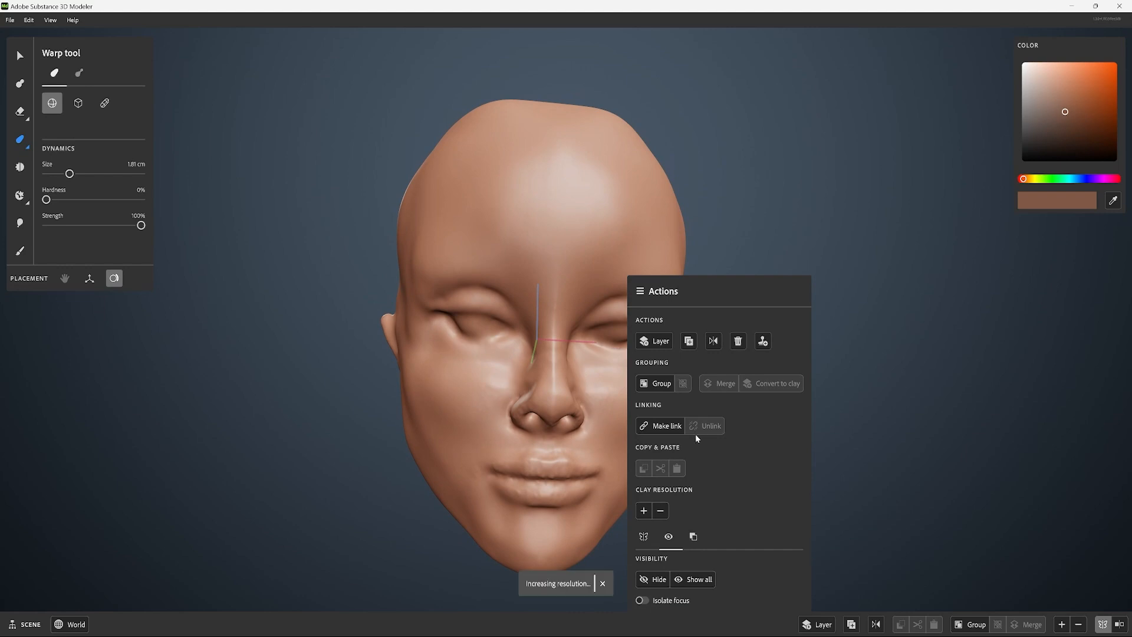
Increase the clay resolution of the head
{"action": "left_click", "coordinate": [644, 510]}
{"action": "mouse_move", "coordinate": [707, 330]}
{"action": "left_mouse_down", "text": "alt"}
{"action": "mouse_move", "coordinate": [758, 242]}
{"action": "mouse_move", "coordinate": [716, 302]}
{"action": "left_mouse_up", "text": "alt"}
{"action": "scroll", "coordinate": [548, 312], "scroll_direction": "down", "scroll_amount": 5}
Fill out and soften the earlobe with the Buildup tool at 3.44 mm size and 13% strength
{"action": "key", "text": "b"}
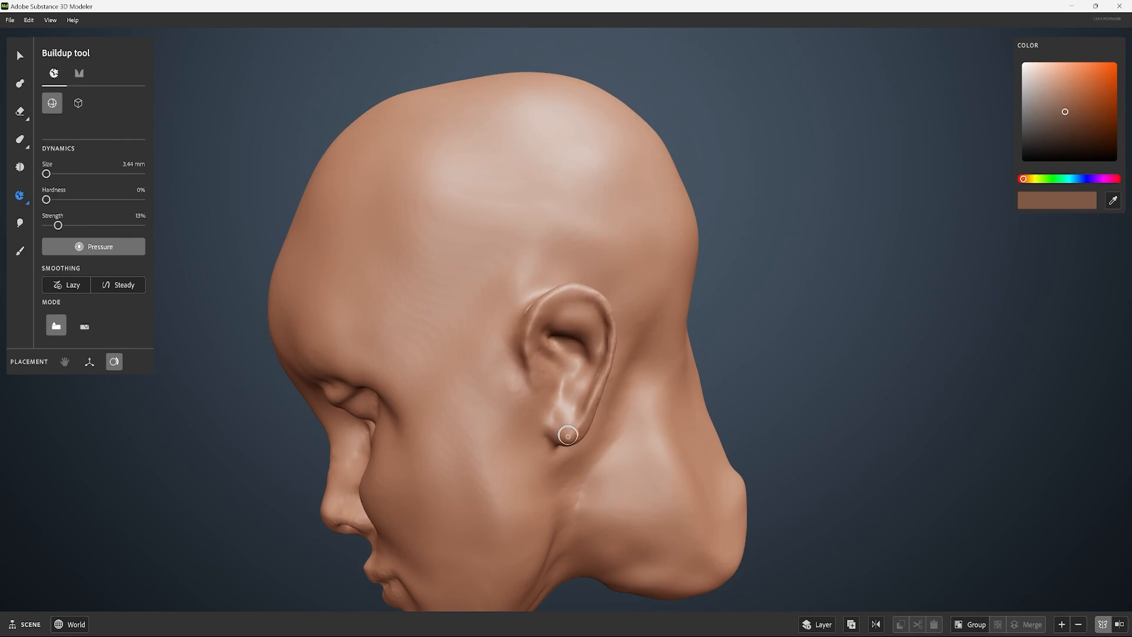
{"action": "mouse_move", "coordinate": [557, 433]}
{"action": "left_mouse_down", "text": "shift"}
{"action": "mouse_move", "coordinate": [551, 424]}
{"action": "mouse_move", "coordinate": [585, 417]}
{"action": "left_mouse_up", "text": "shift"}
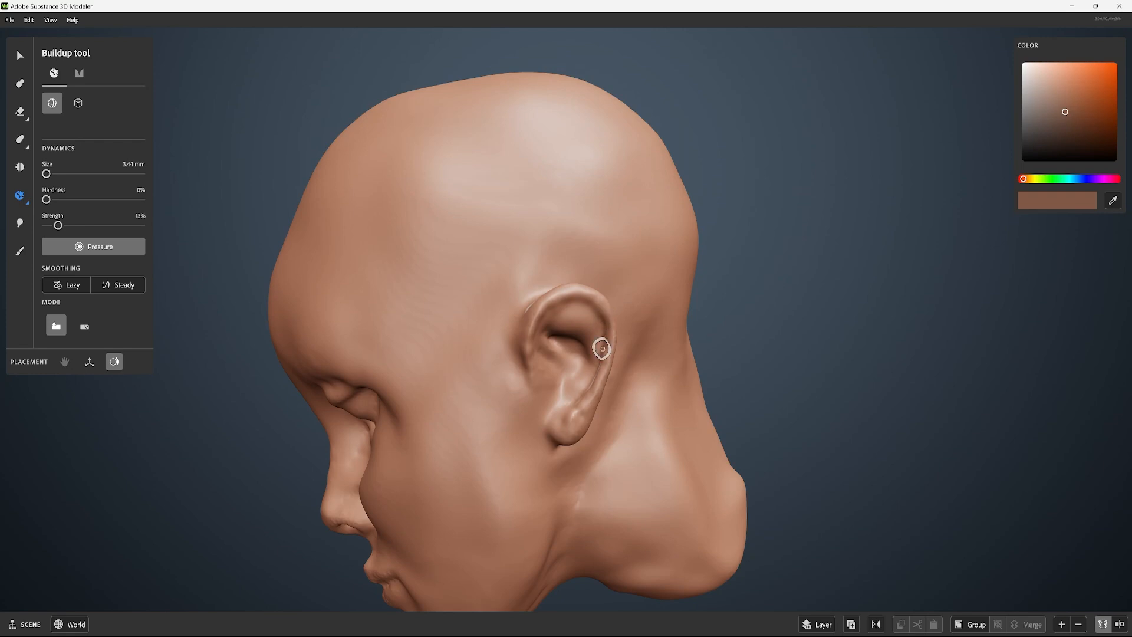
{"action": "left_click_drag", "start_coordinate": [577, 411], "coordinate": [576, 405], "text": "alt"}
Smooth the ear's lower rim and the area above the lobe with the Smooth tool at 5.49 mm size and 100% strength
{"action": "key", "text": "shift"}
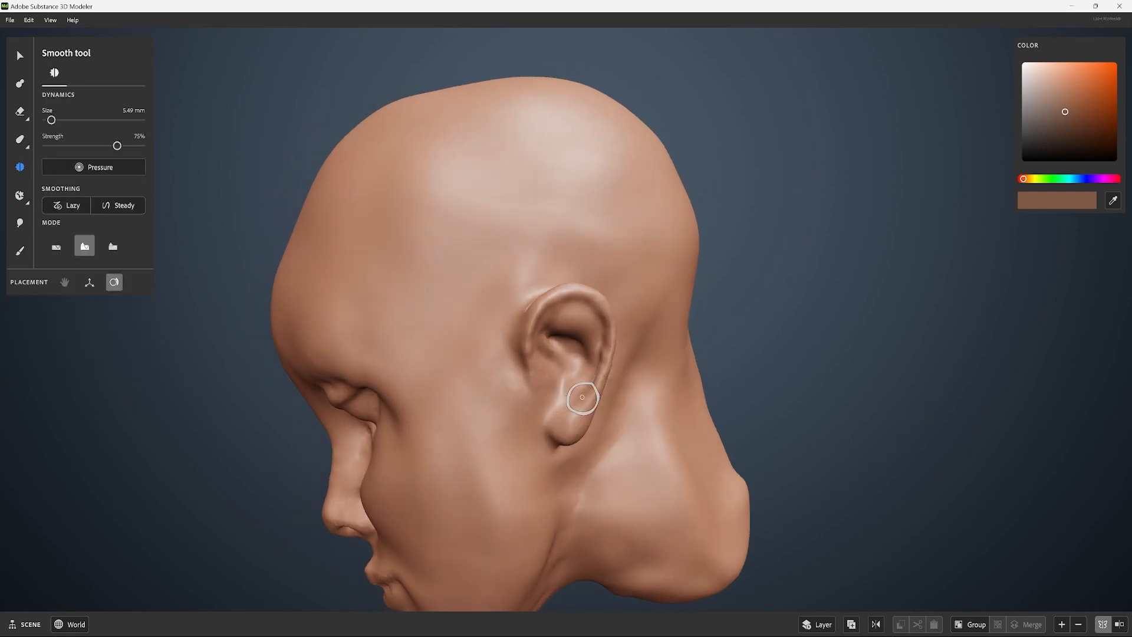
{"action": "key", "text": "shift"}
{"action": "key", "text": "shift"}
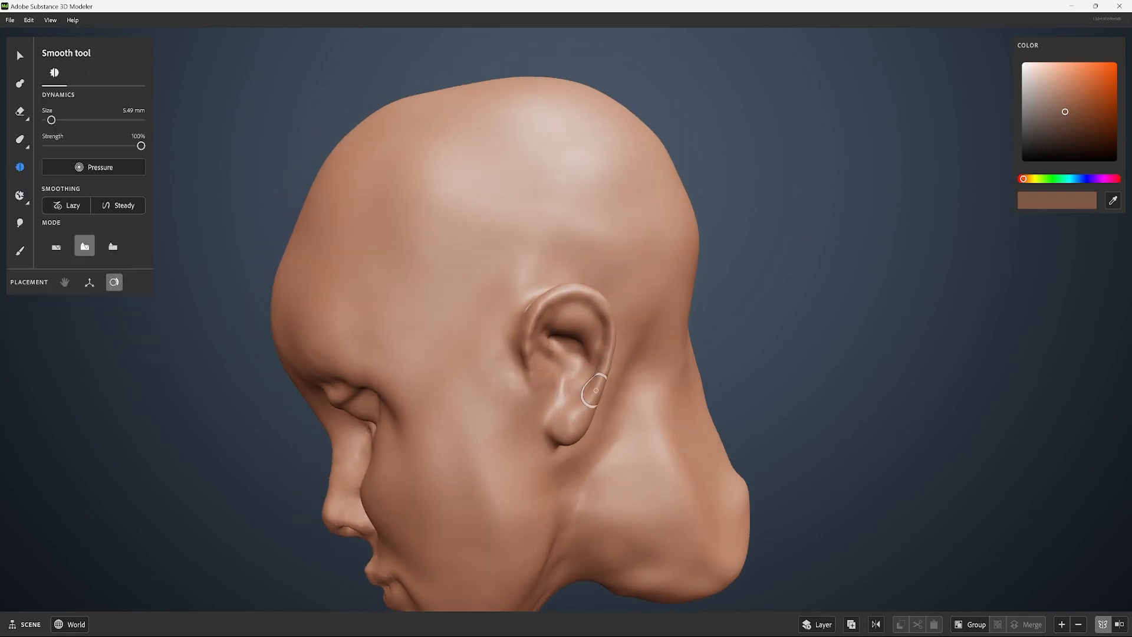
{"action": "mouse_move", "coordinate": [601, 337]}
{"action": "left_mouse_down", "text": "alt"}
{"action": "mouse_move", "coordinate": [664, 354]}
{"action": "mouse_move", "coordinate": [537, 324]}
{"action": "mouse_move", "coordinate": [538, 356]}
{"action": "left_mouse_up", "text": "alt"}
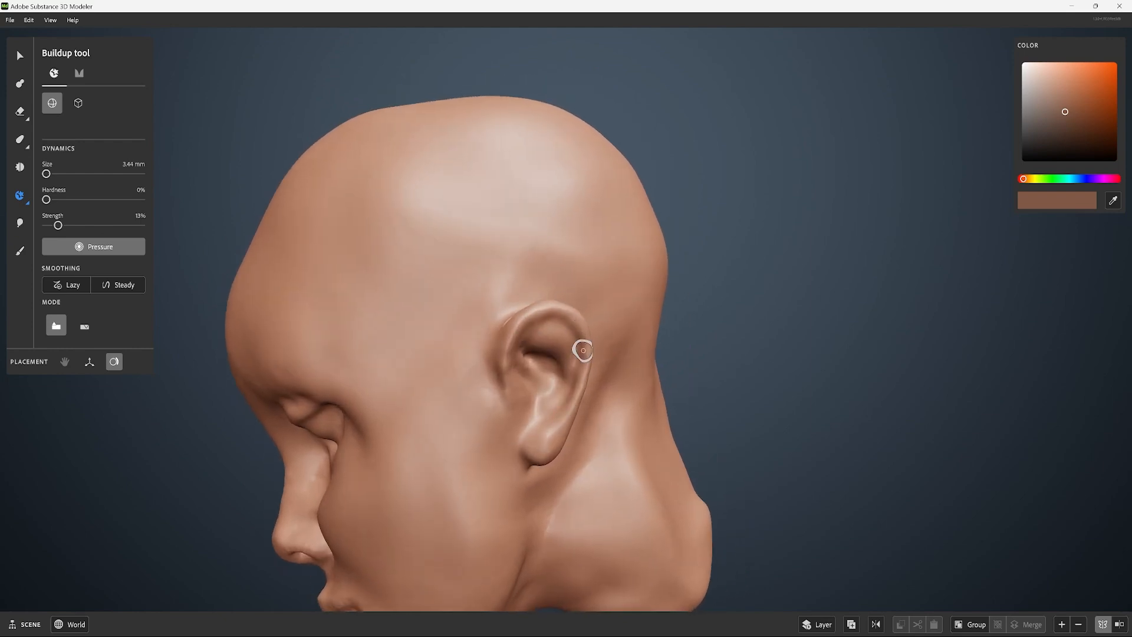
Carve and build up the front fold and inner cartilage of the ear with the Buildup tool at 3.44 mm size and 13% strength
{"action": "key", "text": "ctrl"}
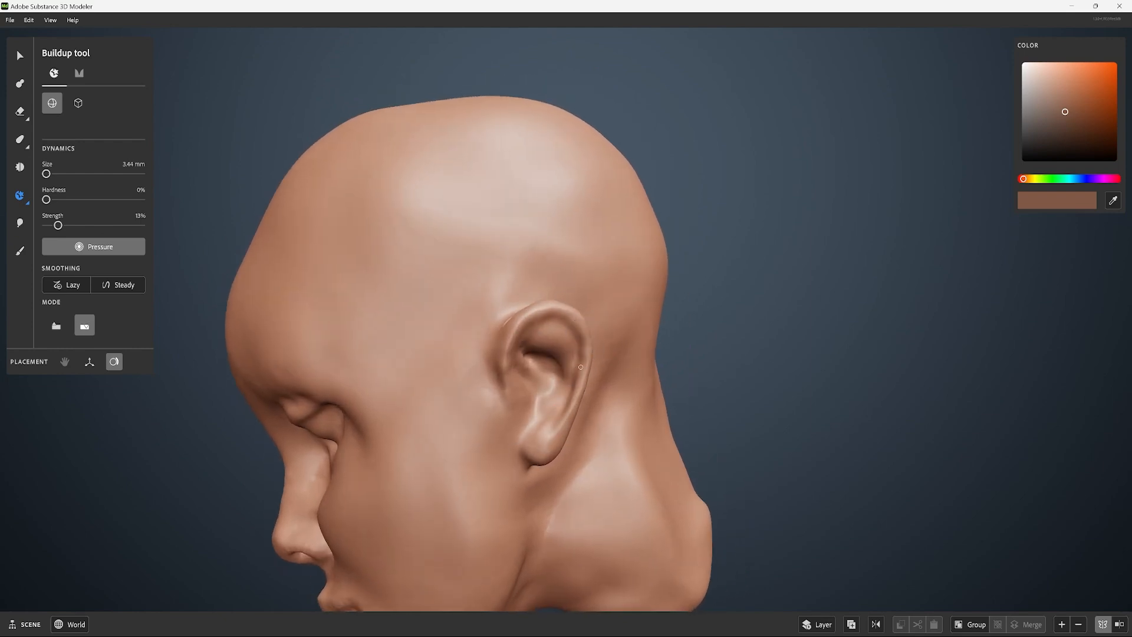
{"action": "left_click", "coordinate": [80, 74]}
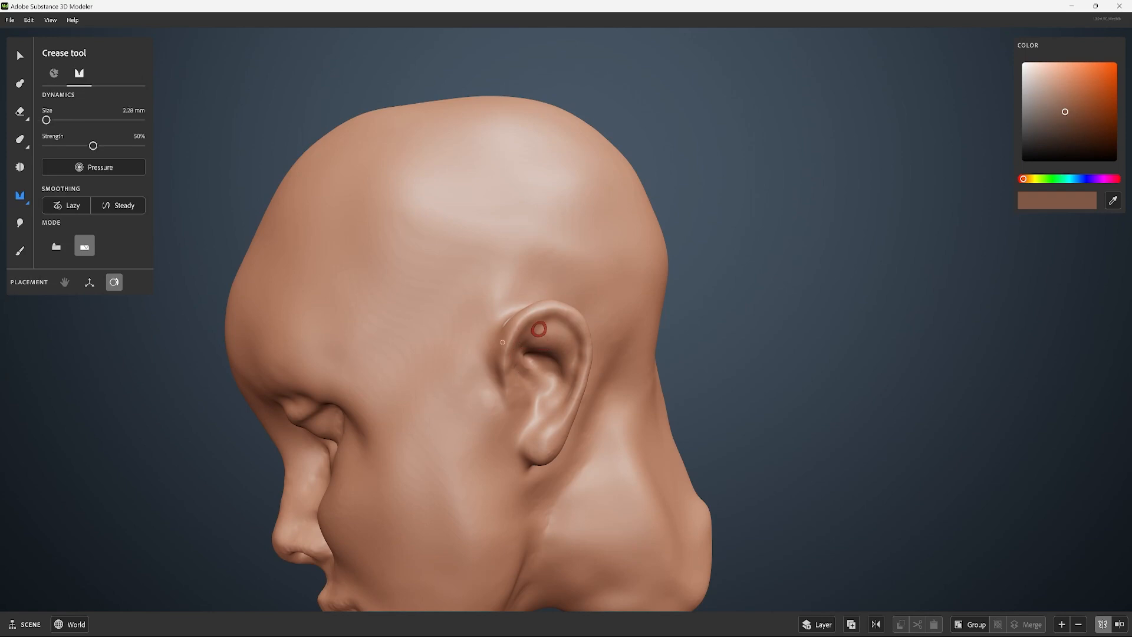
{"action": "key", "text": "b"}
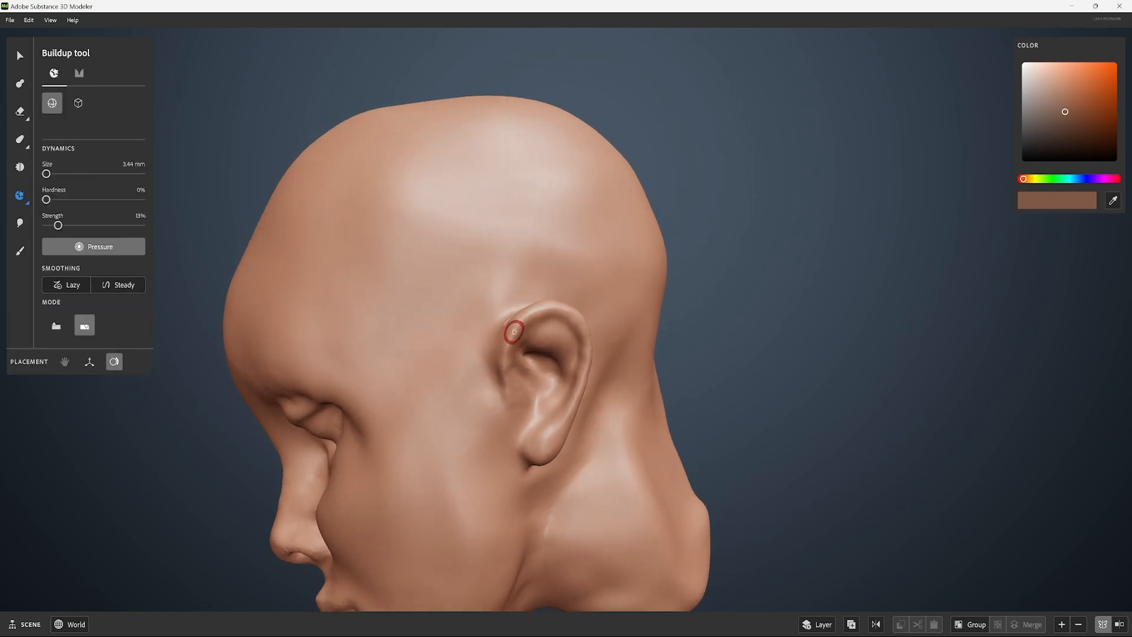
{"action": "key", "text": "ctrl"}
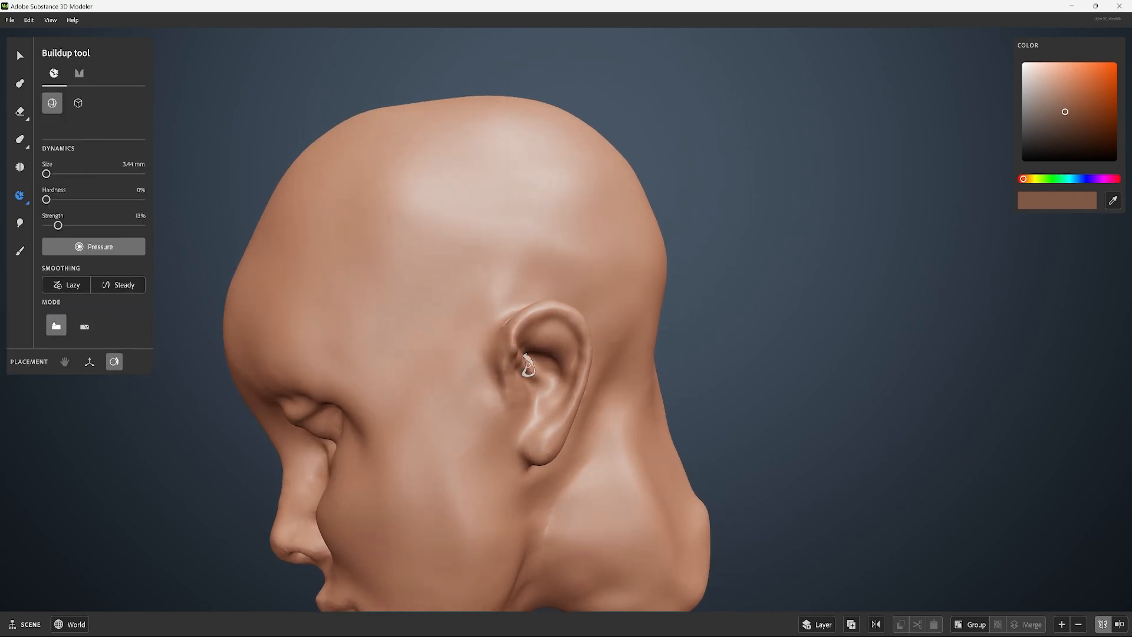
{"action": "left_click_drag", "start_coordinate": [536, 334], "coordinate": [528, 339], "text": "alt"}
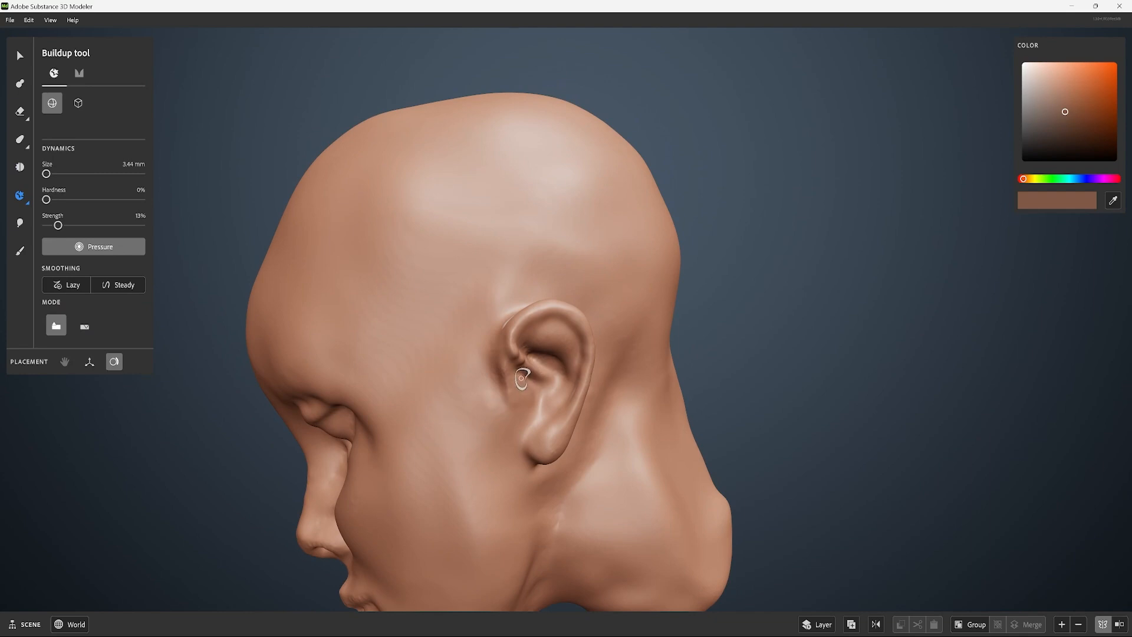
{"action": "key", "text": "ctrl"}
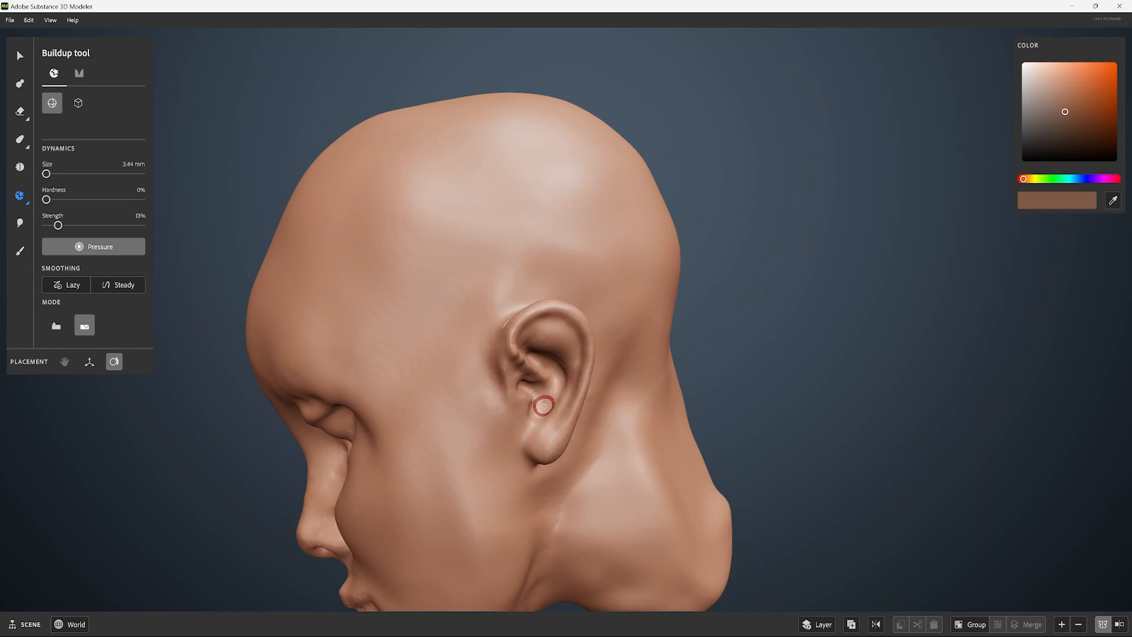
Soften the ear's inner folds and rim with the Smooth tool at 5.49 mm size and 100% strength
{"action": "left_click_drag", "start_coordinate": [553, 378], "coordinate": [534, 345], "text": "alt"}
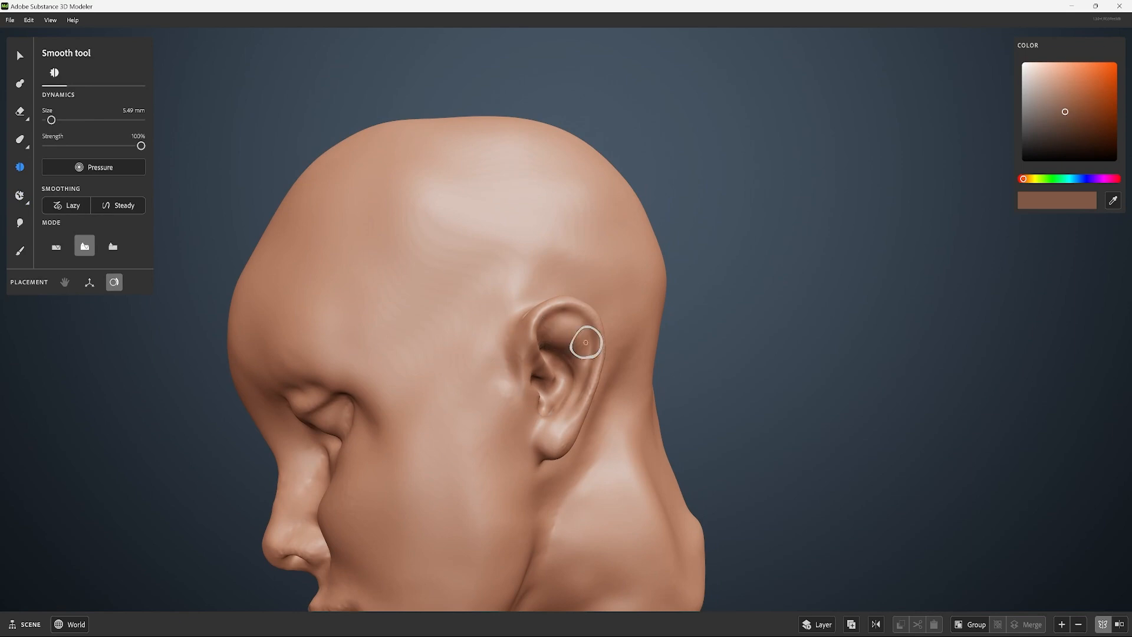
{"action": "left_click_drag", "start_coordinate": [545, 452], "coordinate": [619, 333], "text": "alt"}
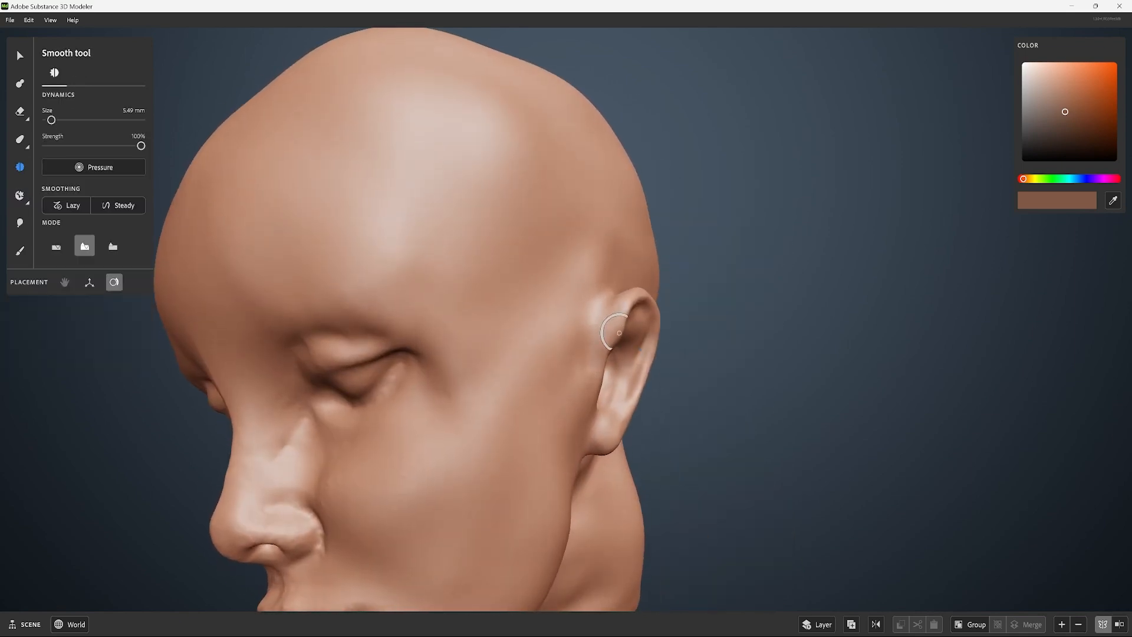
{"action": "left_click_drag", "start_coordinate": [695, 342], "coordinate": [635, 335], "text": "alt"}
{"action": "mouse_move", "coordinate": [542, 349]}
{"action": "left_mouse_down", "text": "shift"}
{"action": "mouse_move", "coordinate": [537, 363]}
{"action": "mouse_move", "coordinate": [563, 378]}
{"action": "mouse_move", "coordinate": [614, 377]}
{"action": "left_mouse_up", "text": "shift"}
Sharpen the grooves between the ear's inner folds with the Crease tool at 1.95 mm size and 50% strength
{"action": "key", "text": "6"}
{"action": "left_click_drag", "start_coordinate": [589, 318], "coordinate": [566, 298], "text": "alt"}
{"action": "left_click_drag", "start_coordinate": [455, 326], "coordinate": [495, 318], "text": "alt"}
{"action": "left_click_drag", "start_coordinate": [476, 357], "coordinate": [452, 346]}
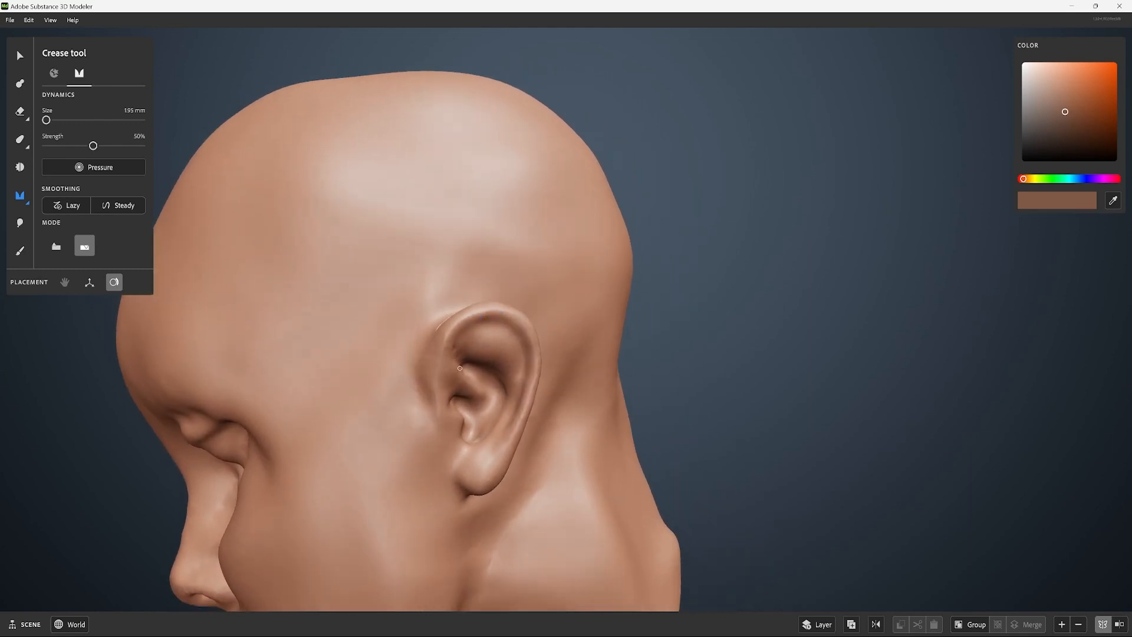
{"action": "left_click_drag", "start_coordinate": [548, 330], "coordinate": [476, 337], "text": "alt"}
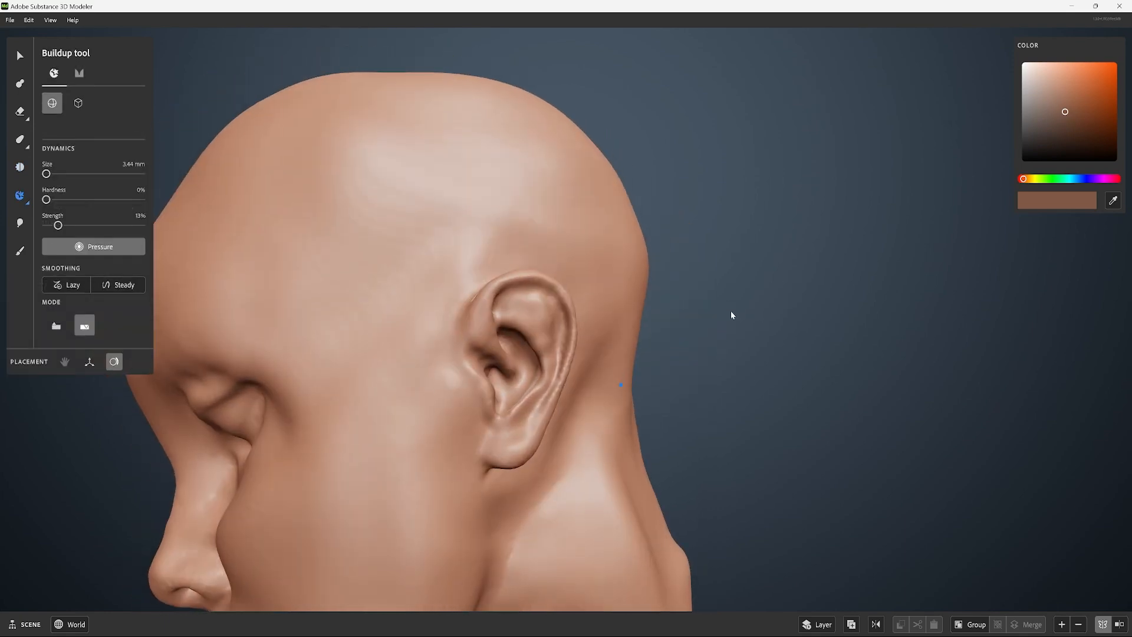
Refine the hollows inside the ear with the Buildup tool at 3.44 mm size and smooth the result
{"action": "left_click_drag", "start_coordinate": [733, 316], "coordinate": [671, 304], "text": "alt"}
{"action": "key", "text": "4"}
{"action": "left_click_drag", "start_coordinate": [584, 363], "coordinate": [527, 379], "text": "alt"}
{"action": "mouse_move", "coordinate": [498, 376]}
{"action": "left_mouse_down"}
{"action": "mouse_move", "coordinate": [518, 369]}
{"action": "mouse_move", "coordinate": [501, 389]}
{"action": "mouse_move", "coordinate": [561, 354]}
{"action": "left_mouse_up"}
{"action": "mouse_move", "coordinate": [510, 364]}
{"action": "left_mouse_down", "text": "shift"}
{"action": "mouse_move", "coordinate": [508, 393]}
{"action": "mouse_move", "coordinate": [490, 399]}
{"action": "mouse_move", "coordinate": [499, 407]}
{"action": "mouse_move", "coordinate": [632, 317]}
{"action": "left_mouse_up", "text": "shift"}
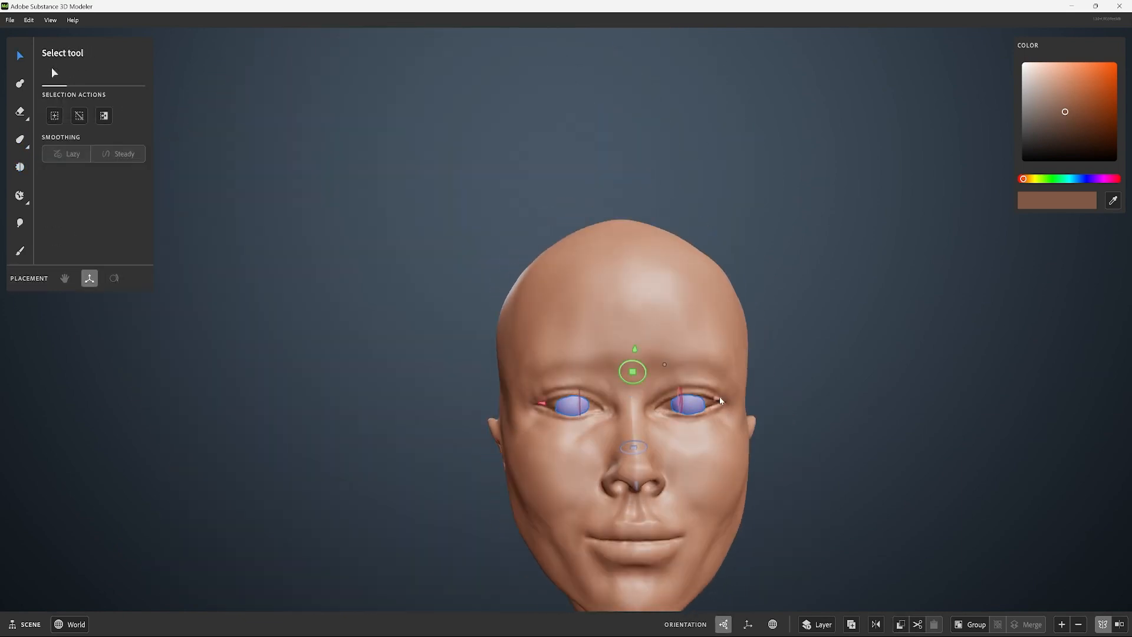
Merge the eyeballs with the head and reshape the eye area with the Warp tool at about 6.5 mm size
{"action": "right_click", "coordinate": [718, 400]}
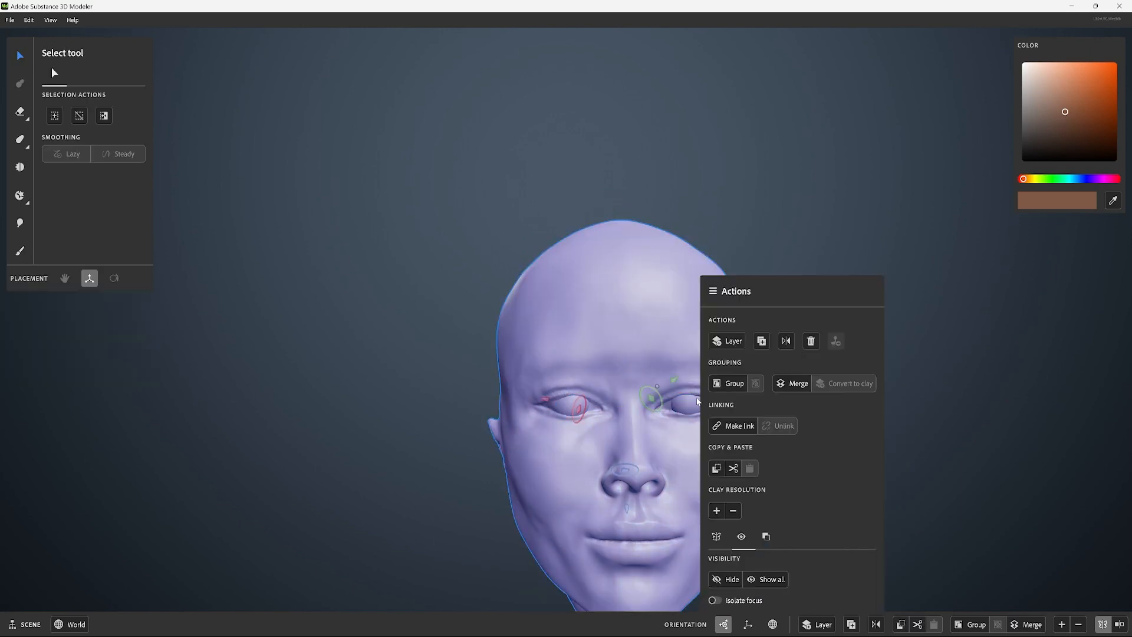
{"action": "left_click", "coordinate": [791, 383]}
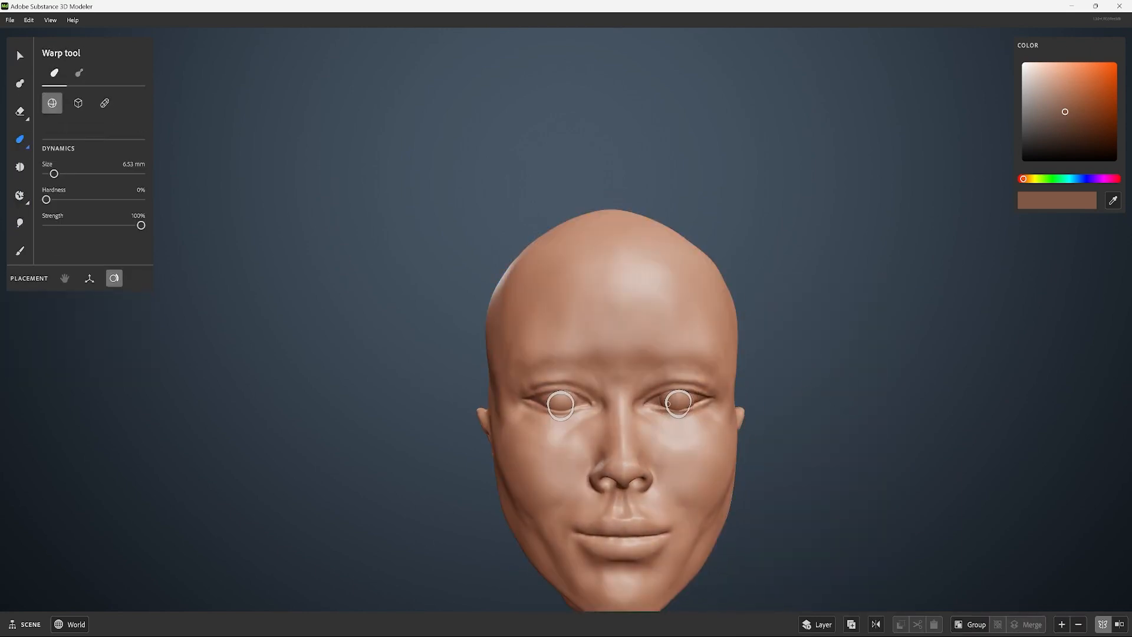
{"action": "key", "text": "shift"}
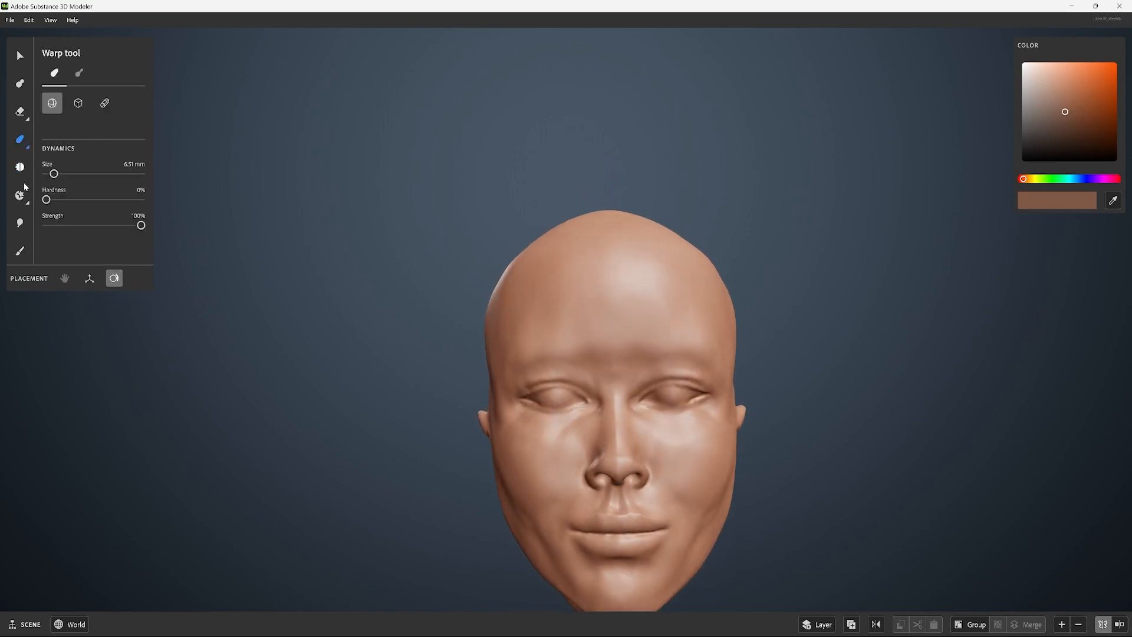
{"action": "key", "text": "b"}
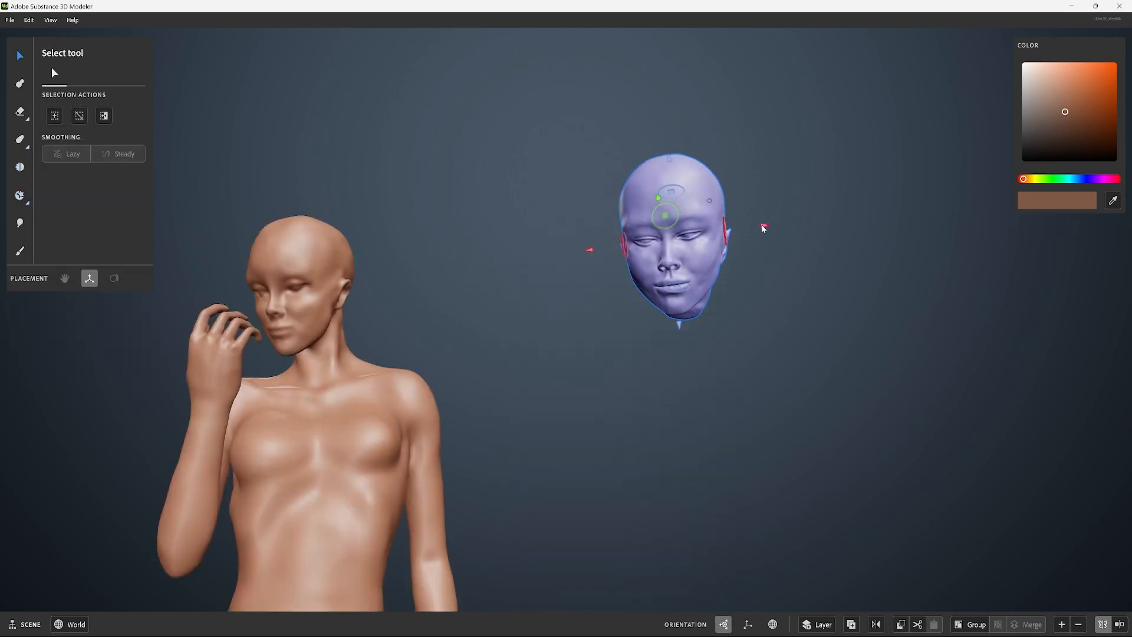
Move the detailed head onto the figure's rough head and align it with the face and neck from the side
{"action": "left_click_drag", "start_coordinate": [763, 227], "coordinate": [373, 287]}
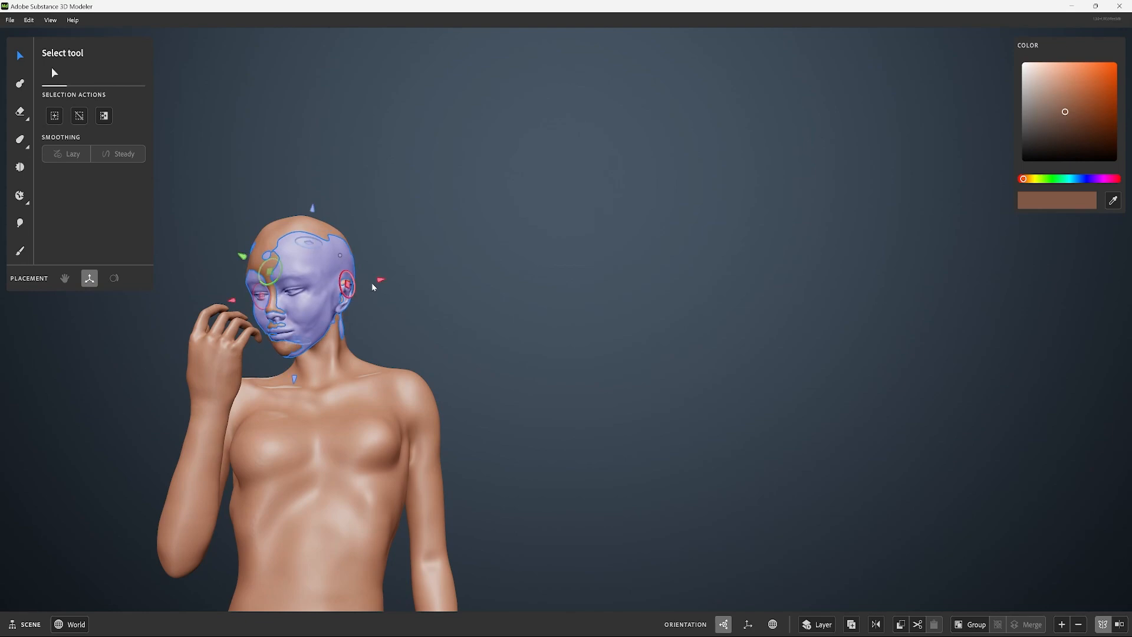
{"action": "key", "text": "f"}
{"action": "left_click_drag", "start_coordinate": [761, 339], "coordinate": [881, 320], "text": "alt"}
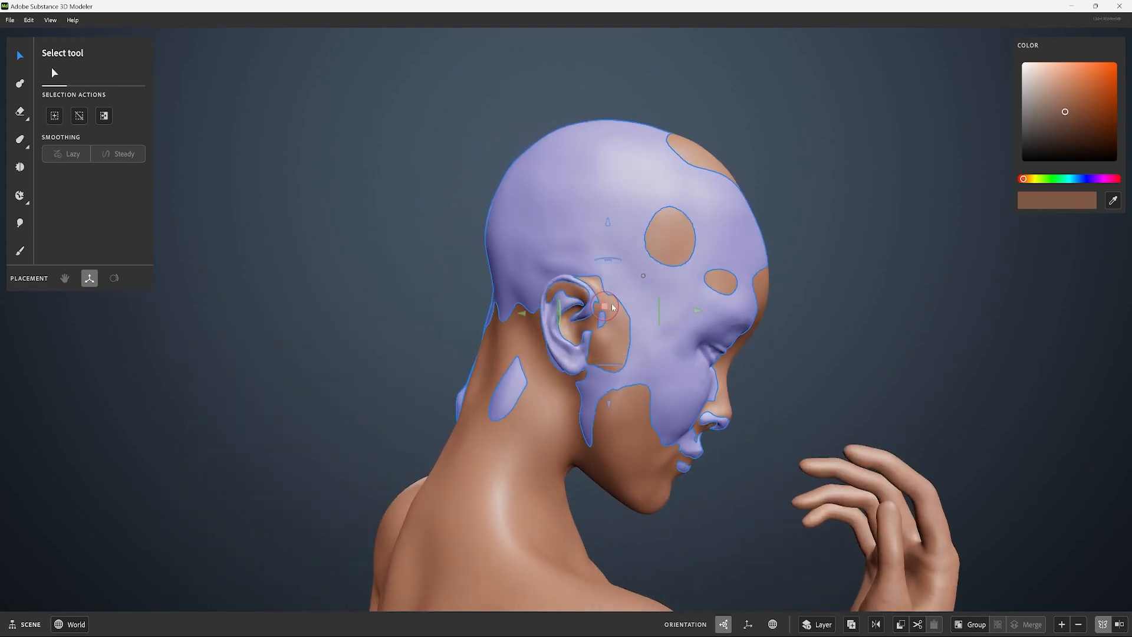
{"action": "mouse_move", "coordinate": [612, 307]}
{"action": "left_mouse_down"}
{"action": "mouse_move", "coordinate": [631, 306]}
{"action": "mouse_move", "coordinate": [600, 315]}
{"action": "left_mouse_up"}
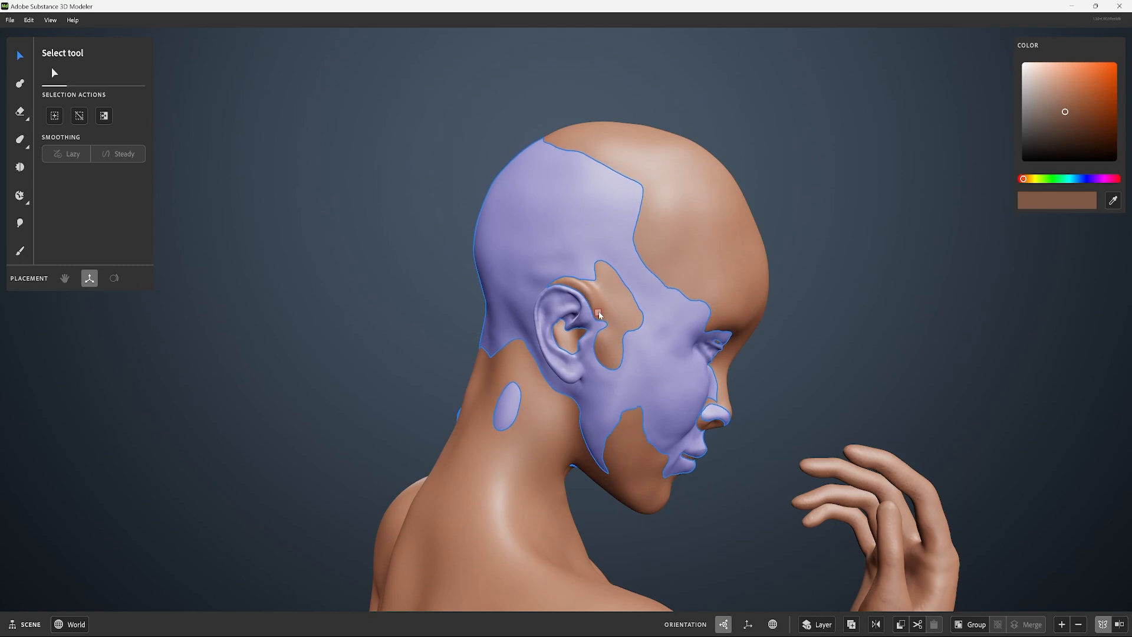
{"action": "scroll", "coordinate": [904, 338], "scroll_direction": "down", "scroll_amount": 5}
{"action": "left_click_drag", "start_coordinate": [904, 339], "coordinate": [850, 349], "text": "alt"}
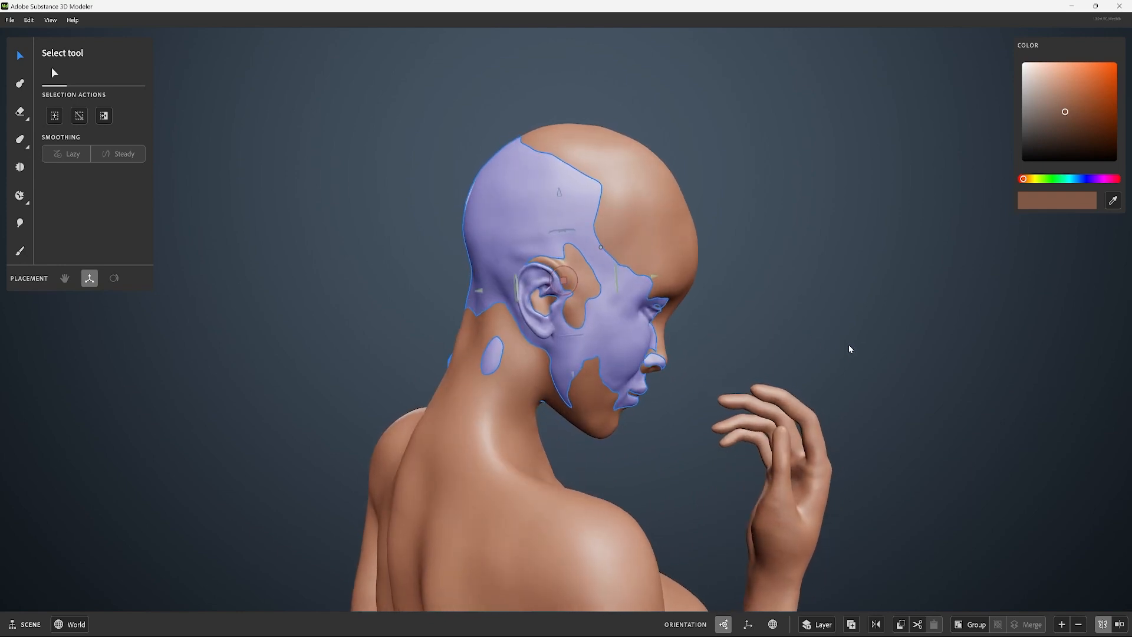
{"action": "left_click_drag", "start_coordinate": [563, 283], "coordinate": [561, 285]}
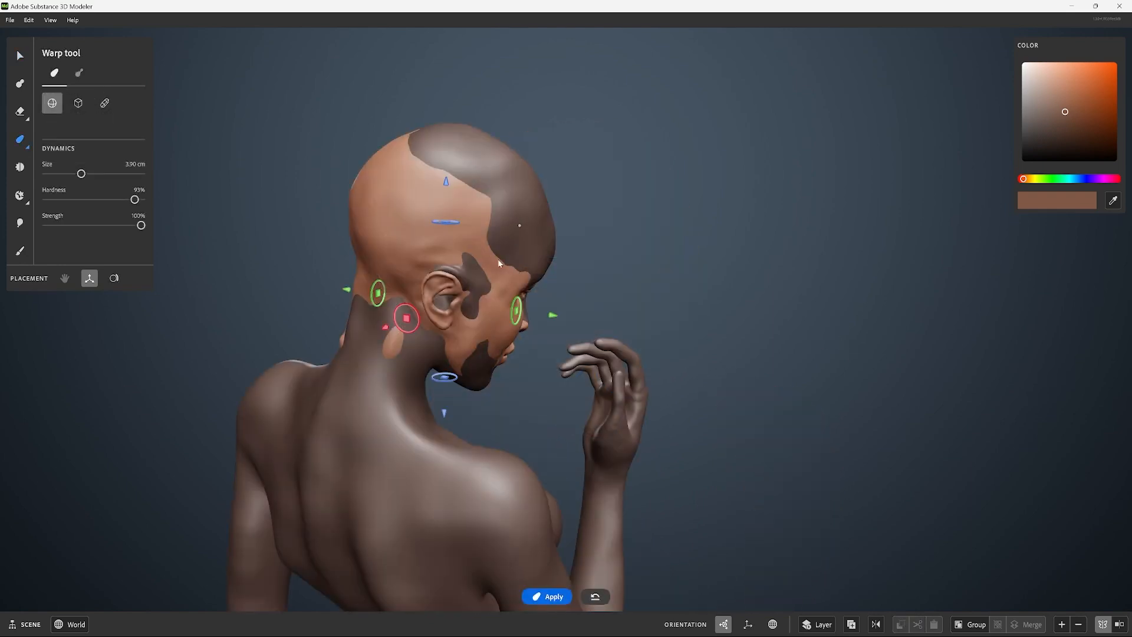
Position a Warp tool of 4.57 cm size and 65% hardness over the head and warp its fit on the neck
{"action": "left_click_drag", "start_coordinate": [520, 225], "coordinate": [532, 214]}
{"action": "left_click_drag", "start_coordinate": [135, 199], "coordinate": [110, 193]}
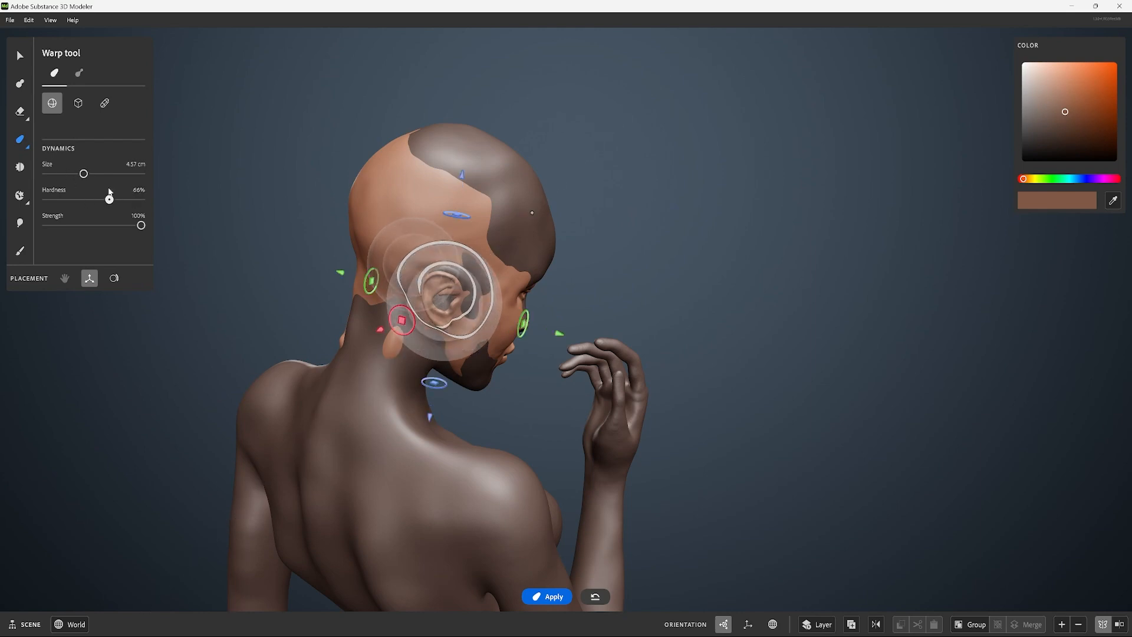
{"action": "mouse_move", "coordinate": [404, 322]}
{"action": "left_mouse_down"}
{"action": "mouse_move", "coordinate": [399, 340]}
{"action": "mouse_move", "coordinate": [409, 330]}
{"action": "mouse_move", "coordinate": [400, 322]}
{"action": "left_mouse_up"}
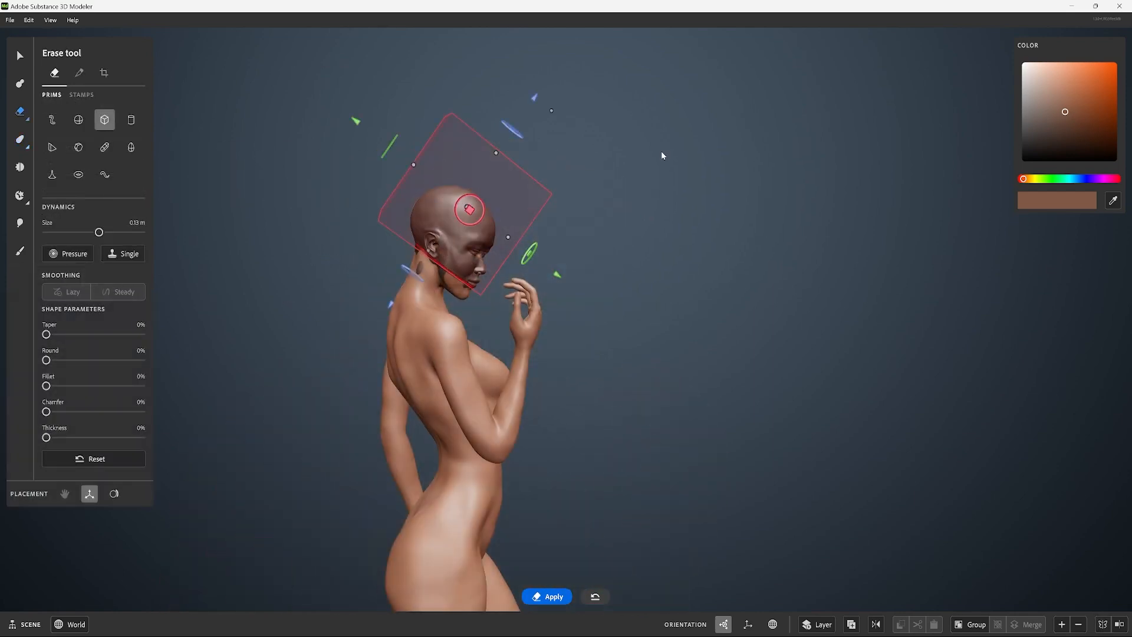
Erase the body's old rough head inside the new one with box-shaped Erase volumes, shrinking the box to 4.75 cm around the chin
{"action": "mouse_move", "coordinate": [660, 152]}
{"action": "left_mouse_down", "text": "alt"}
{"action": "mouse_move", "coordinate": [648, 174]}
{"action": "mouse_move", "coordinate": [670, 167]}
{"action": "left_mouse_up", "text": "alt"}
{"action": "left_click_drag", "start_coordinate": [547, 116], "coordinate": [478, 144]}
{"action": "mouse_move", "coordinate": [463, 201]}
{"action": "left_mouse_down"}
{"action": "mouse_move", "coordinate": [473, 283]}
{"action": "mouse_move", "coordinate": [486, 226]}
{"action": "mouse_move", "coordinate": [476, 256]}
{"action": "mouse_move", "coordinate": [605, 233]}
{"action": "mouse_move", "coordinate": [474, 284]}
{"action": "left_mouse_up"}
{"action": "left_click_drag", "start_coordinate": [590, 225], "coordinate": [485, 244], "text": "alt"}
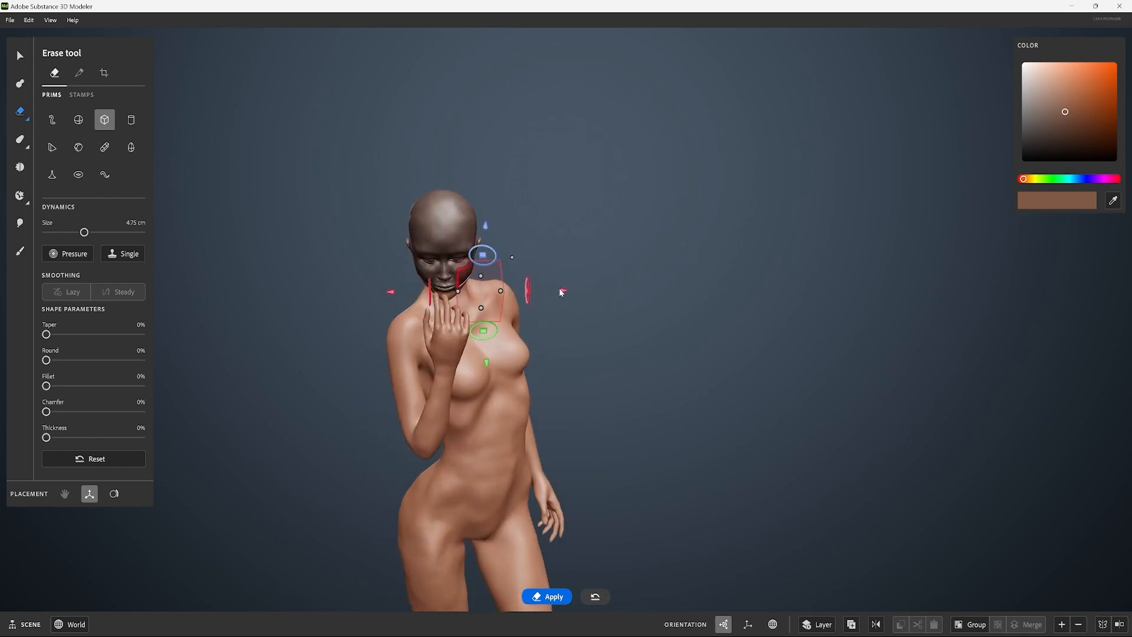
{"action": "left_click_drag", "start_coordinate": [559, 290], "coordinate": [522, 295]}
{"action": "left_click_drag", "start_coordinate": [527, 283], "coordinate": [651, 253], "text": "alt"}
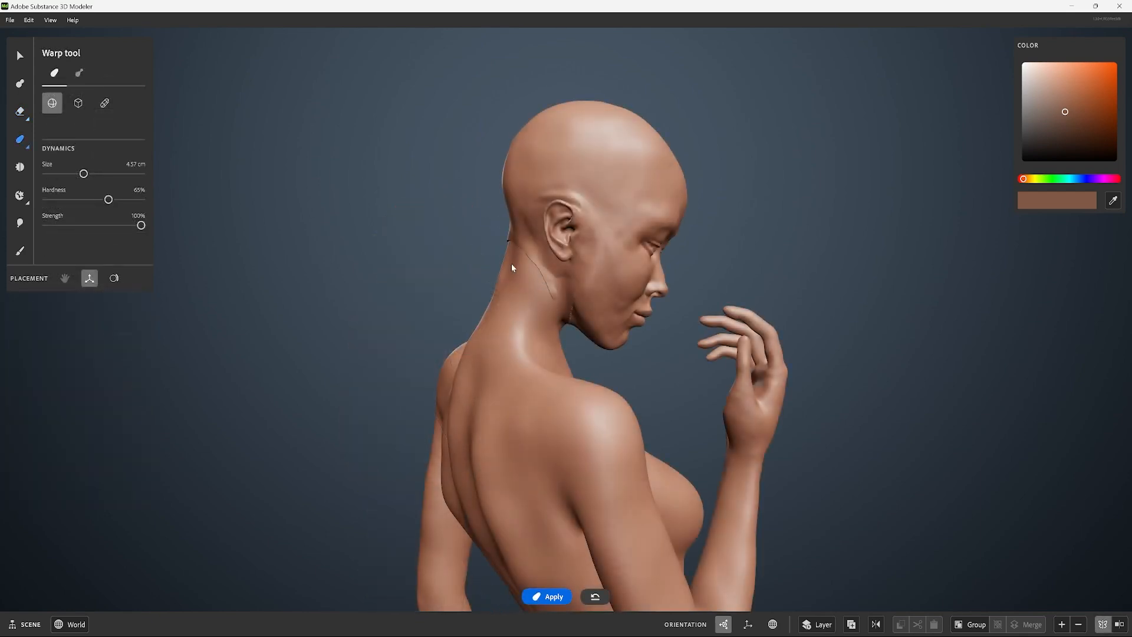
Blend the new head into the body's neck to remove the seam between them
{"action": "key", "text": "s"}
{"action": "left_click_drag", "start_coordinate": [533, 297], "coordinate": [567, 301], "text": "alt"}
{"action": "scroll", "coordinate": [517, 277], "scroll_direction": "down", "scroll_amount": 1}
{"action": "key", "text": "s"}
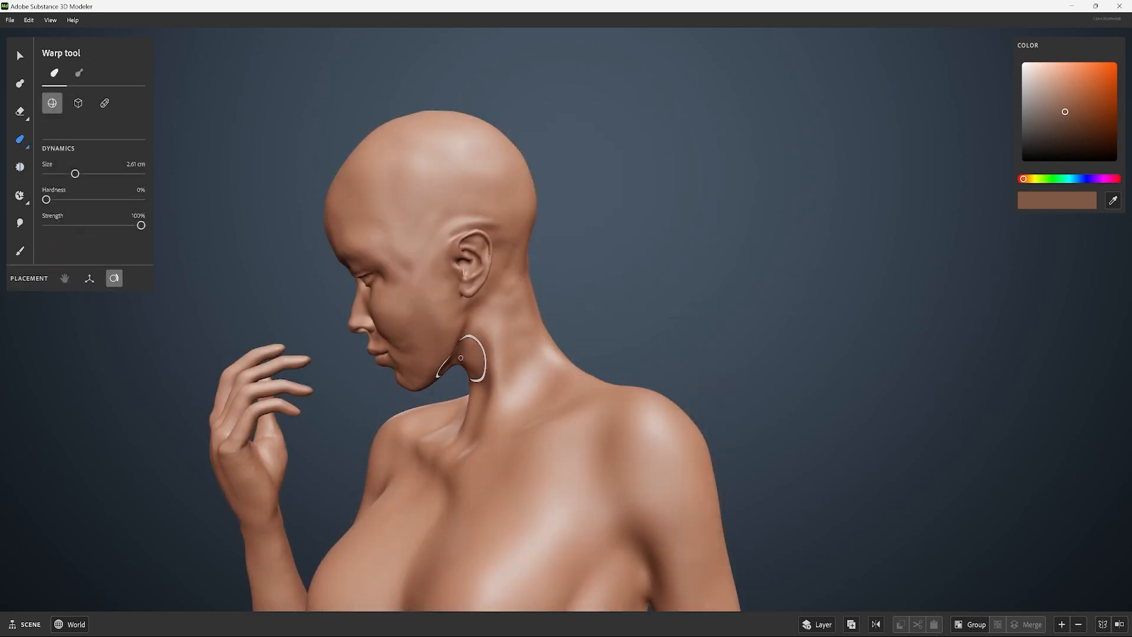
Sculpt the neck muscles and throat hollows below the jaw with the Buildup tool at 7.78 mm size and 13% strength
{"action": "mouse_move", "coordinate": [462, 367]}
{"action": "left_mouse_down", "text": "alt"}
{"action": "mouse_move", "coordinate": [485, 373]}
{"action": "mouse_move", "coordinate": [471, 368]}
{"action": "left_mouse_up", "text": "alt"}
{"action": "key", "text": "b"}
{"action": "scroll", "coordinate": [477, 390], "scroll_direction": "down", "scroll_amount": 2}
{"action": "left_click_drag", "start_coordinate": [463, 360], "coordinate": [471, 392]}
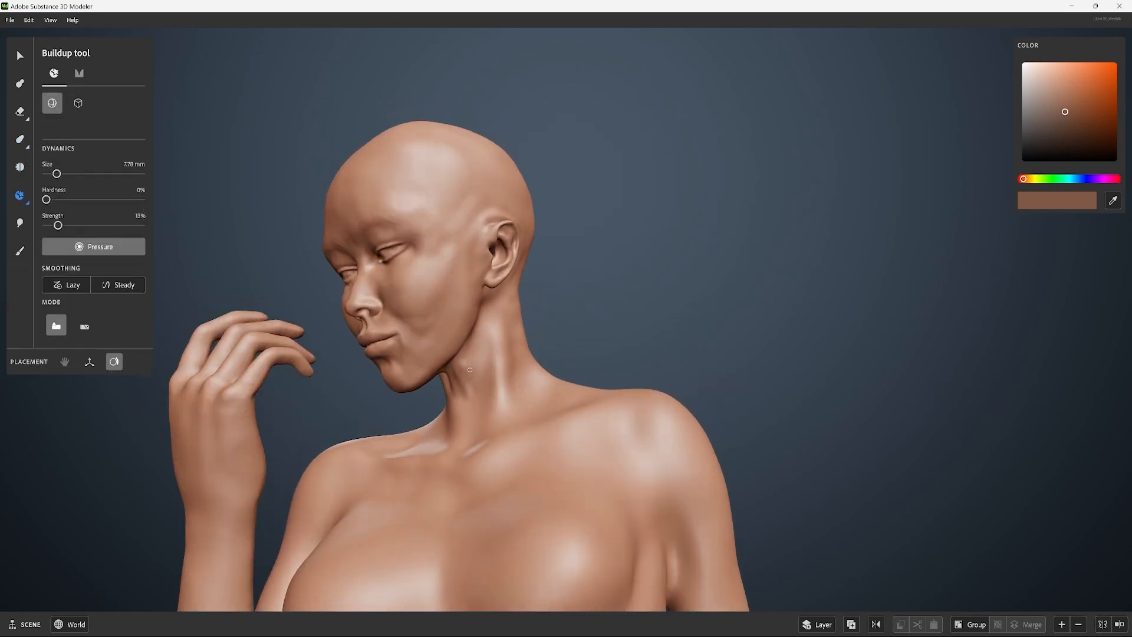
{"action": "left_click_drag", "start_coordinate": [496, 336], "coordinate": [542, 341], "text": "alt"}
{"action": "mouse_move", "coordinate": [494, 389]}
{"action": "left_mouse_down", "text": "alt"}
{"action": "mouse_move", "coordinate": [496, 406]}
{"action": "mouse_move", "coordinate": [492, 382]}
{"action": "mouse_move", "coordinate": [477, 390]}
{"action": "left_mouse_up", "text": "alt"}
{"action": "key", "text": "ctrl"}
{"action": "mouse_move", "coordinate": [483, 383]}
{"action": "left_mouse_down", "text": "alt"}
{"action": "mouse_move", "coordinate": [511, 346]}
{"action": "mouse_move", "coordinate": [501, 362]}
{"action": "left_mouse_up", "text": "alt"}
{"action": "mouse_move", "coordinate": [451, 380]}
{"action": "left_mouse_down"}
{"action": "mouse_move", "coordinate": [451, 363]}
{"action": "mouse_move", "coordinate": [529, 378]}
{"action": "mouse_move", "coordinate": [592, 331]}
{"action": "left_mouse_up"}
{"action": "key", "text": "ctrl"}
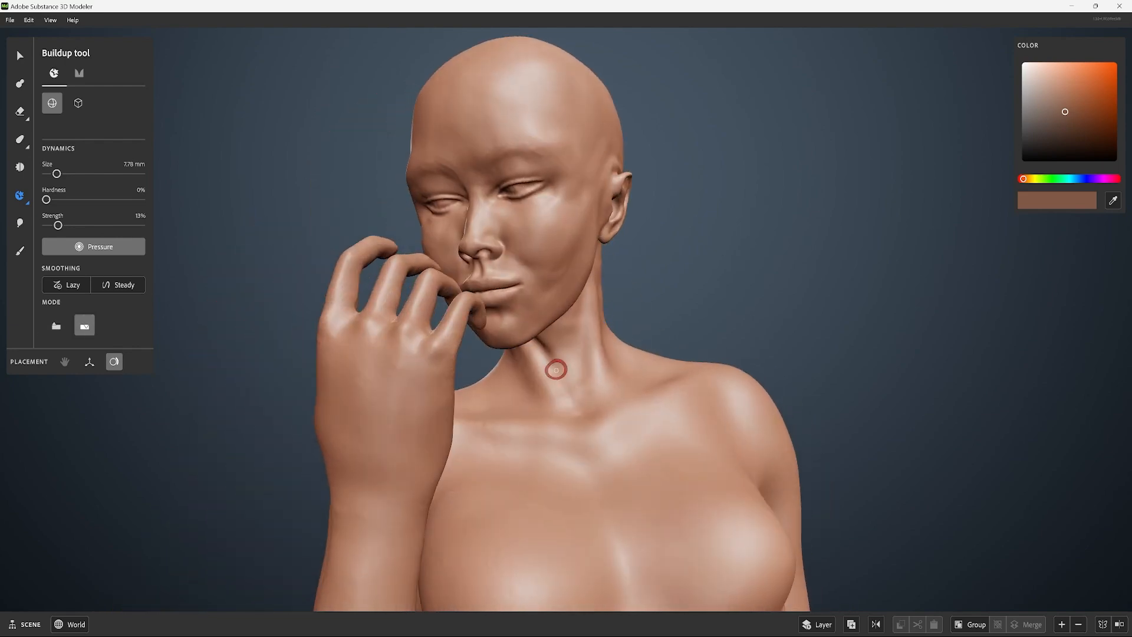
Carve the pit at the base of the throat and soften it with the Smooth tool at 1.50 cm size
{"action": "mouse_move", "coordinate": [582, 365]}
{"action": "left_mouse_down", "text": "alt"}
{"action": "mouse_move", "coordinate": [551, 362]}
{"action": "mouse_move", "coordinate": [583, 395]}
{"action": "mouse_move", "coordinate": [576, 416]}
{"action": "left_mouse_up", "text": "alt"}
{"action": "key", "text": "["}
{"action": "key", "text": "shift"}
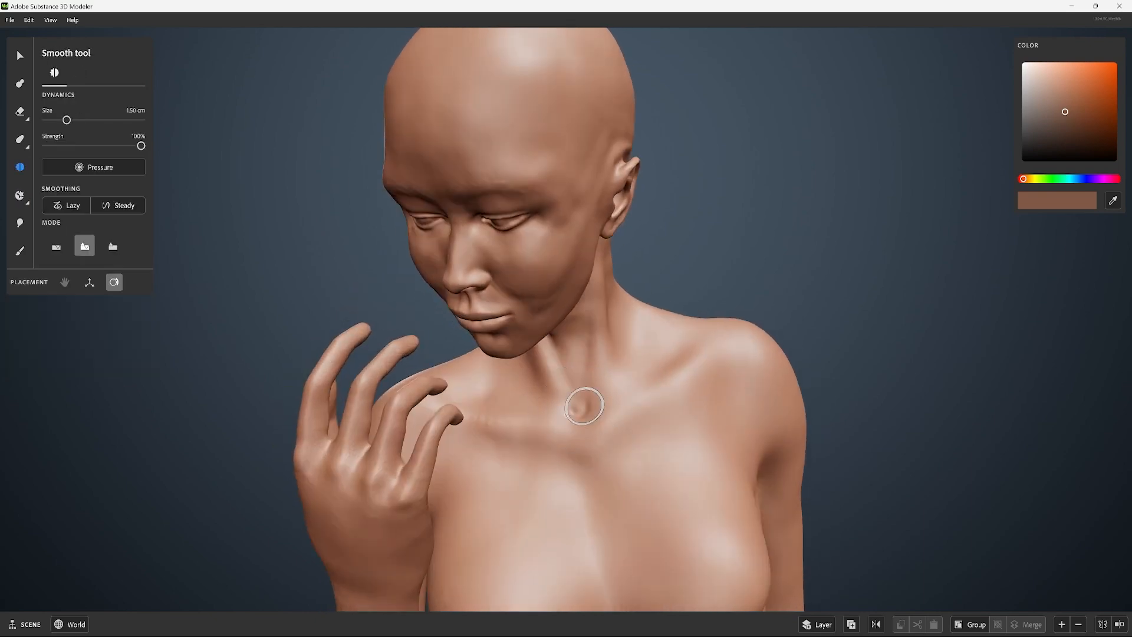
{"action": "mouse_move", "coordinate": [584, 406]}
{"action": "left_mouse_down", "text": "alt"}
{"action": "mouse_move", "coordinate": [581, 392]}
{"action": "mouse_move", "coordinate": [682, 399]}
{"action": "mouse_move", "coordinate": [607, 405]}
{"action": "mouse_move", "coordinate": [644, 425]}
{"action": "mouse_move", "coordinate": [661, 356]}
{"action": "mouse_move", "coordinate": [606, 326]}
{"action": "left_mouse_up", "text": "alt"}
{"action": "key", "text": "shift"}
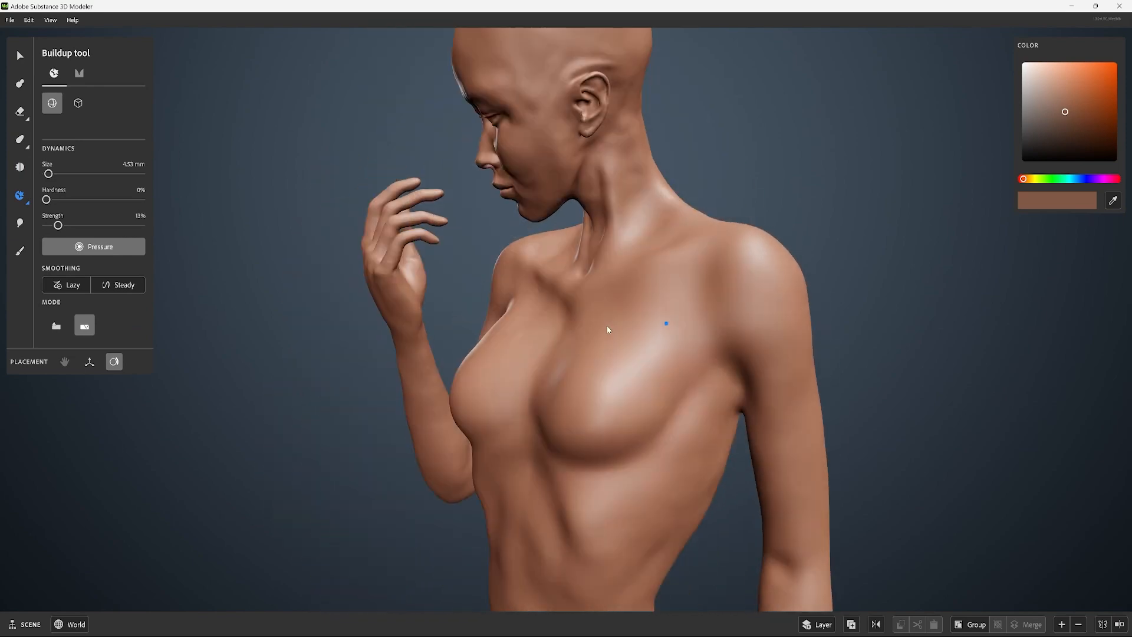
Reshape the neck with the Warp tool at 3.14 cm size and smooth the collarbones and upper chest at 100% strength
{"action": "key", "text": "ctrl"}
{"action": "key", "text": "w"}
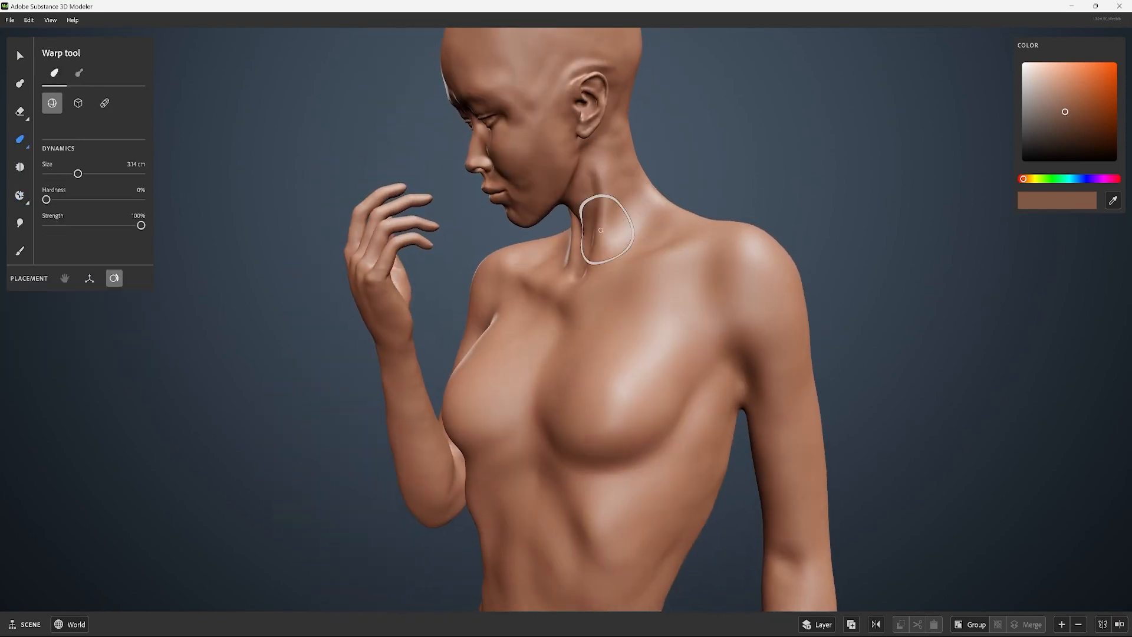
{"action": "left_click_drag", "start_coordinate": [607, 216], "coordinate": [822, 235], "text": "alt"}
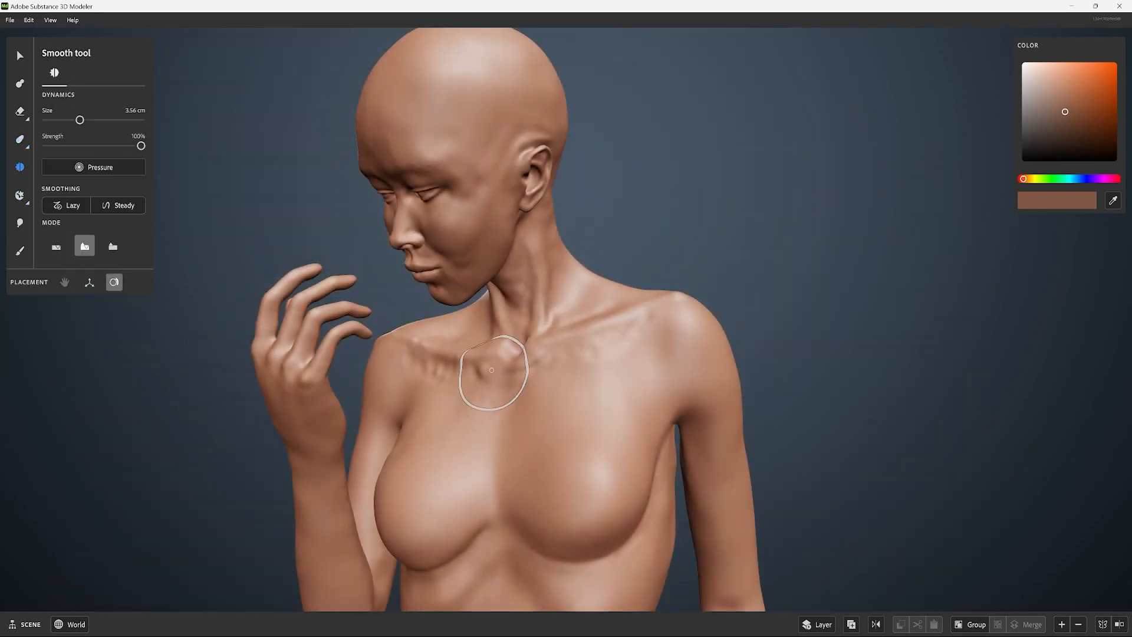
{"action": "mouse_move", "coordinate": [493, 366]}
{"action": "left_mouse_down", "text": "shift"}
{"action": "mouse_move", "coordinate": [455, 399]}
{"action": "mouse_move", "coordinate": [404, 354]}
{"action": "left_mouse_up", "text": "shift"}
{"action": "key", "text": "shift"}
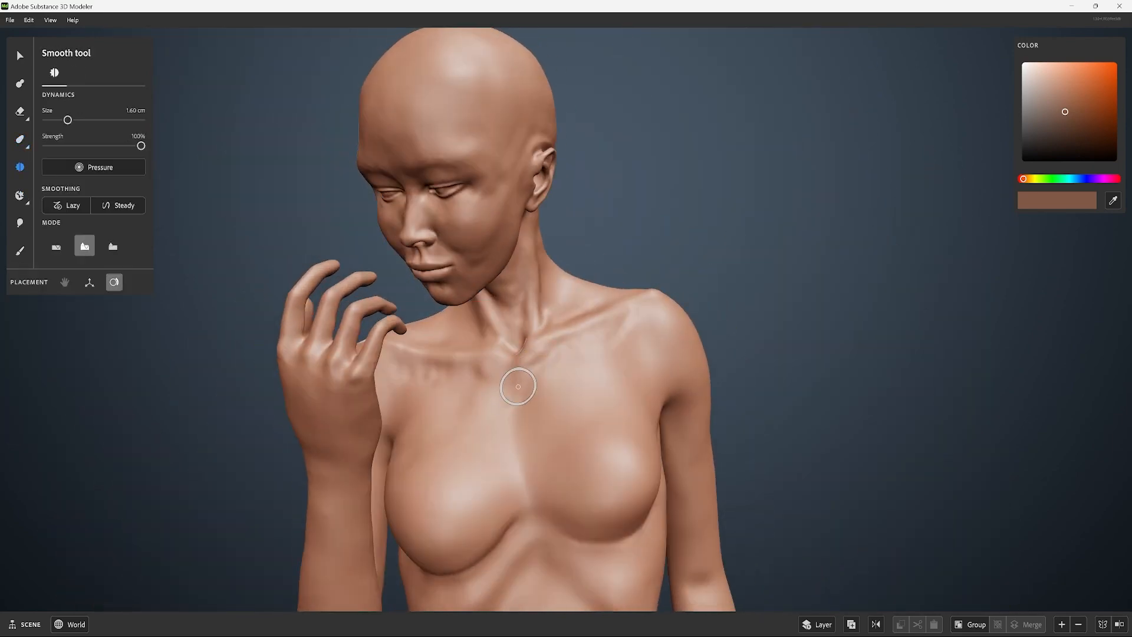
Smooth the upper chest, carve the ribcage below the breasts with the Buildup tool, and soften the side ribs
{"action": "left_click_drag", "start_coordinate": [517, 386], "coordinate": [412, 369], "text": "shift"}
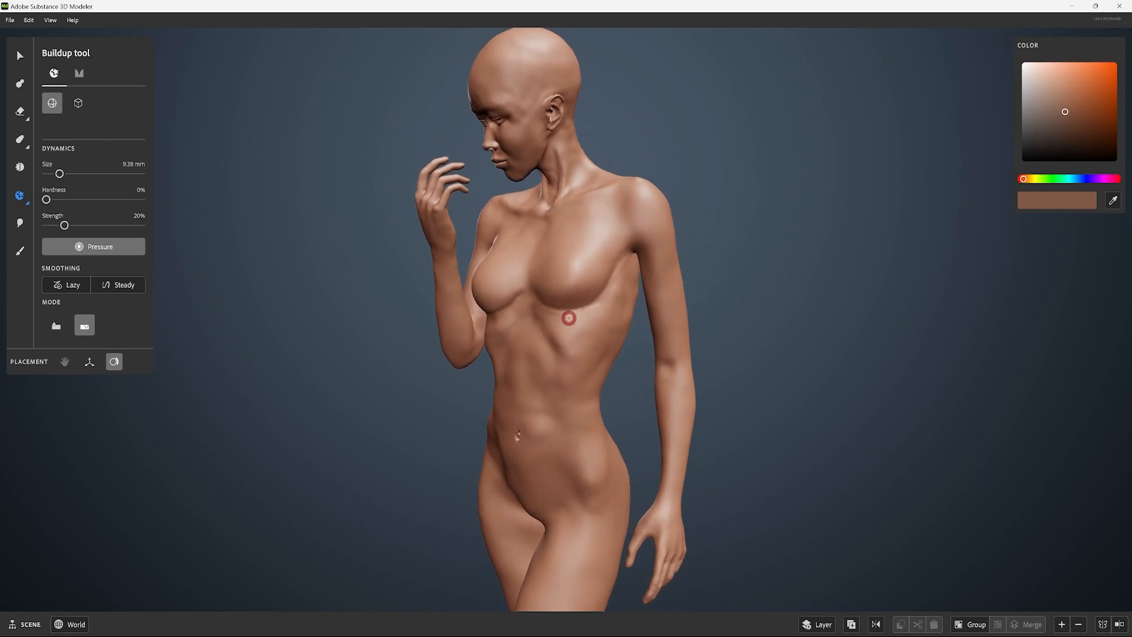
{"action": "key", "text": "]"}
{"action": "right_click_drag", "start_coordinate": [555, 336], "coordinate": [624, 293]}
{"action": "key", "text": "shift"}
{"action": "key", "text": "shift"}
{"action": "key", "text": "shift"}
{"action": "key", "text": "shift"}
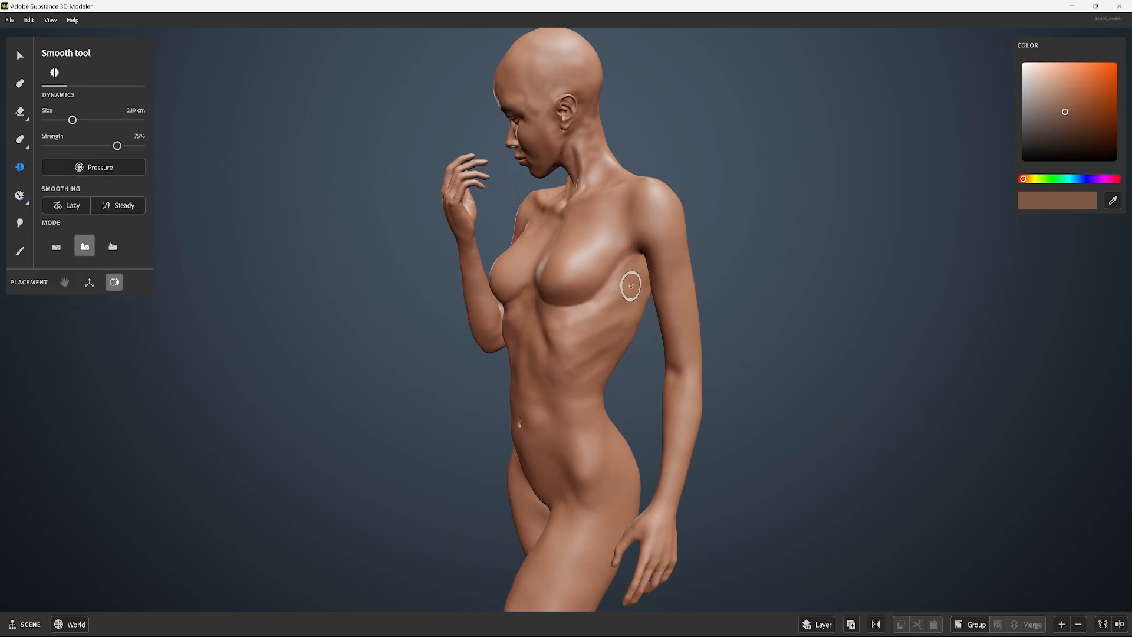
{"action": "right_click_drag", "start_coordinate": [631, 286], "coordinate": [748, 293]}
{"action": "key", "text": "shift"}
Carve the abdominal muscle outlines around the navel with the Buildup tool at 8.95 mm size and 20% strength
{"action": "scroll", "coordinate": [489, 307], "scroll_direction": "up", "scroll_amount": 5}
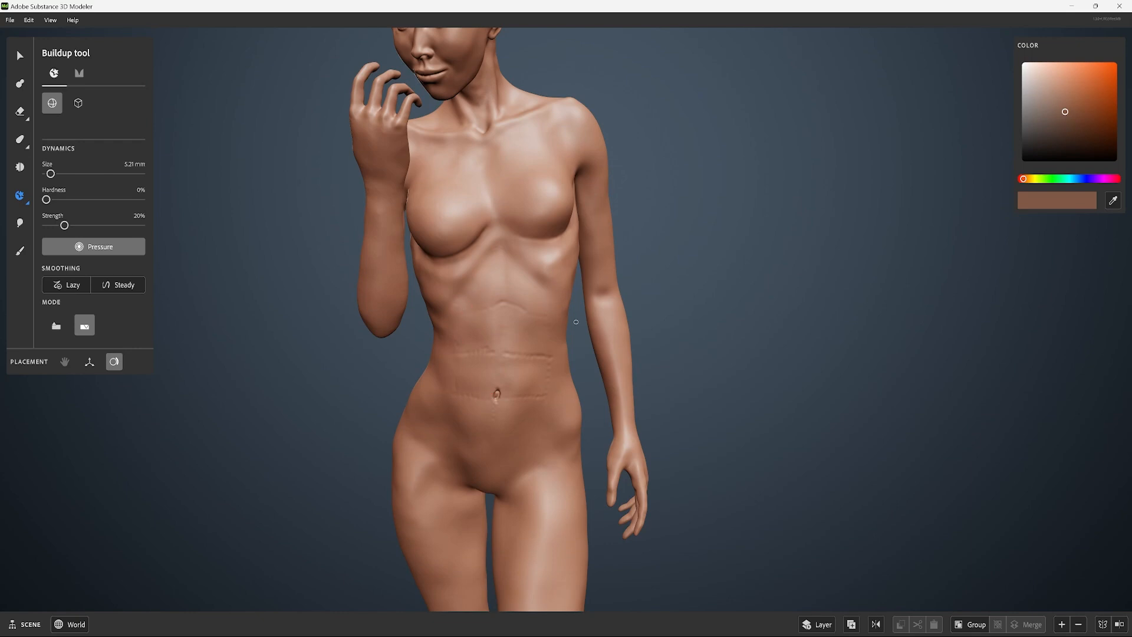
{"action": "key", "text": "s"}
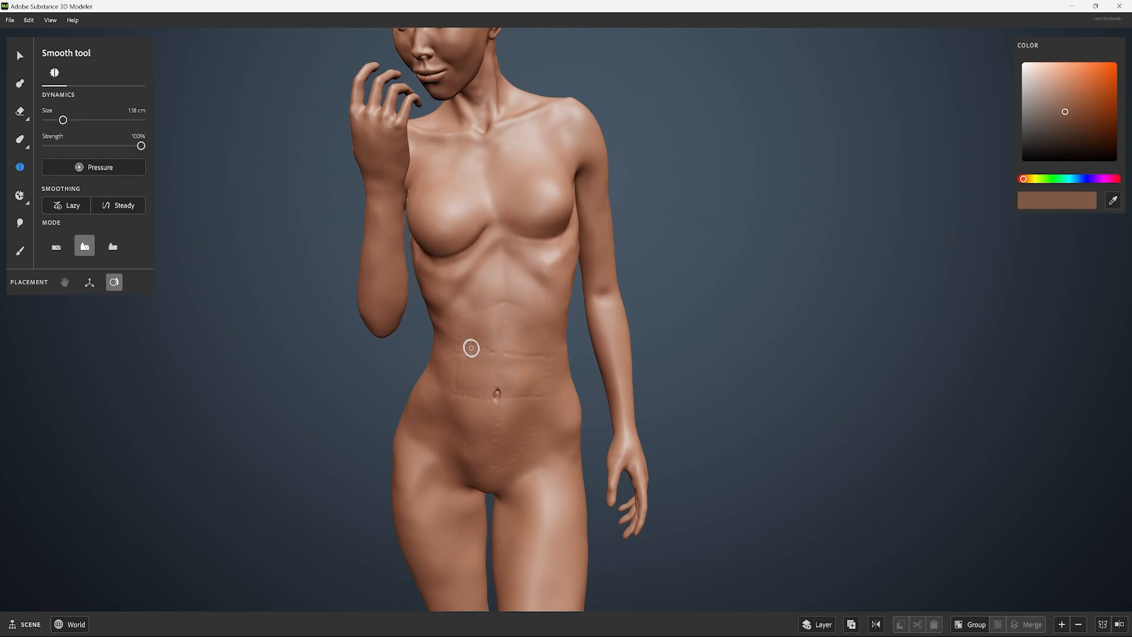
{"action": "key", "text": "b"}
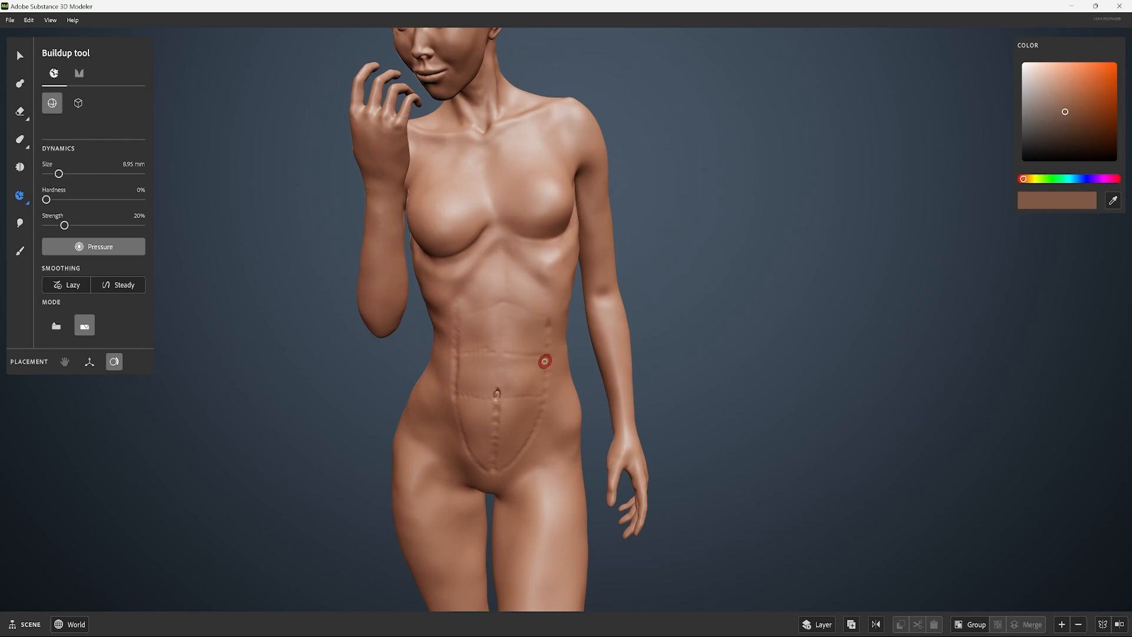
{"action": "left_click_drag", "start_coordinate": [504, 320], "coordinate": [504, 302]}
{"action": "key", "text": "shift"}
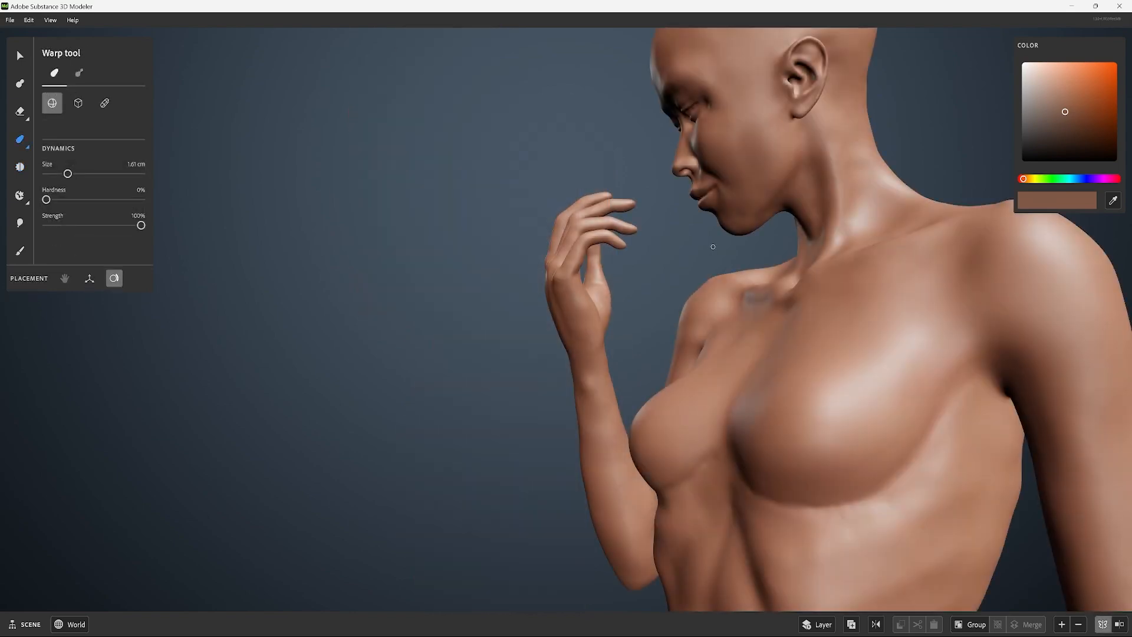
Refine the palm and fingers of the raised hand with the Warp tool at 1.61 cm size
{"action": "left_click_drag", "start_coordinate": [659, 288], "coordinate": [630, 303], "text": "alt"}
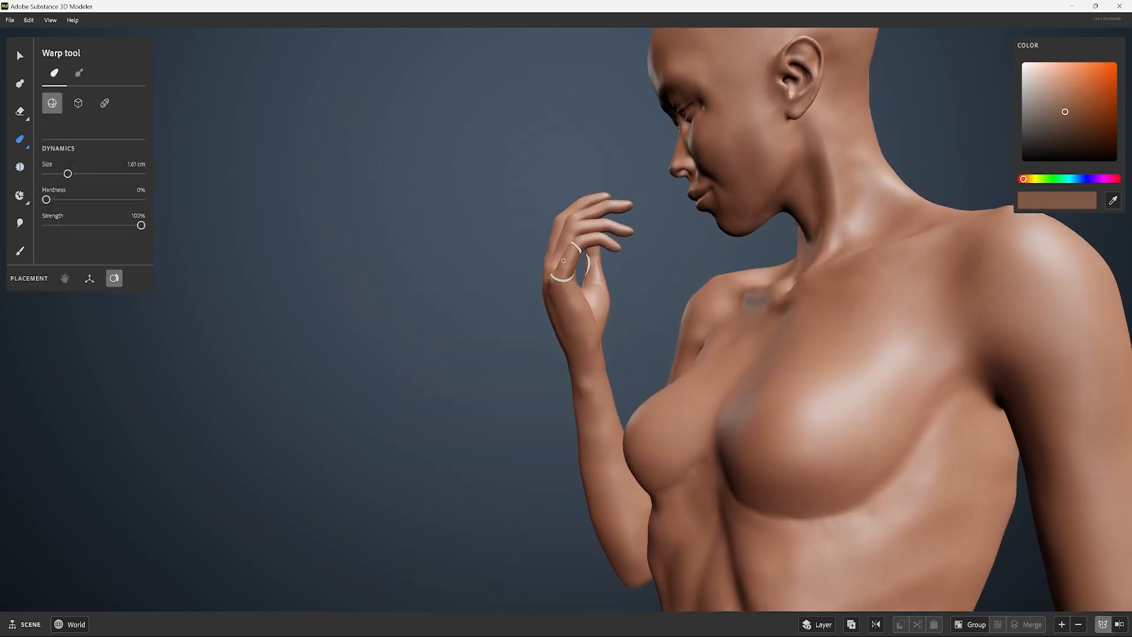
{"action": "left_click_drag", "start_coordinate": [579, 245], "coordinate": [490, 291], "text": "alt"}
{"action": "scroll", "coordinate": [490, 291], "scroll_direction": "up", "scroll_amount": 3}
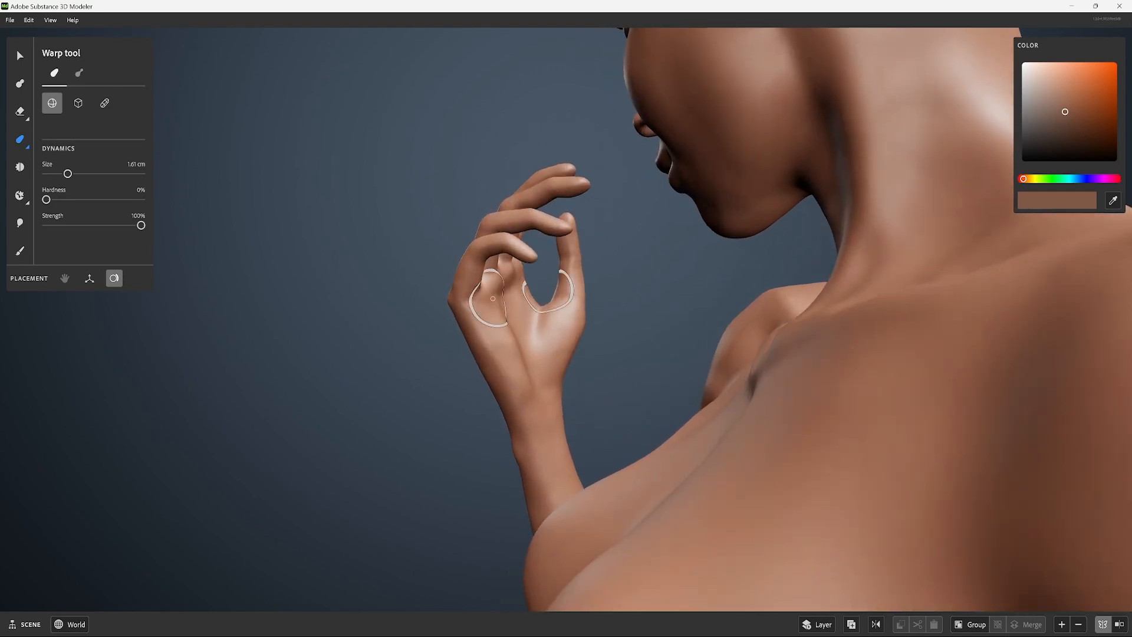
{"action": "left_click", "coordinate": [1101, 629]}
{"action": "left_click", "coordinate": [1101, 630]}
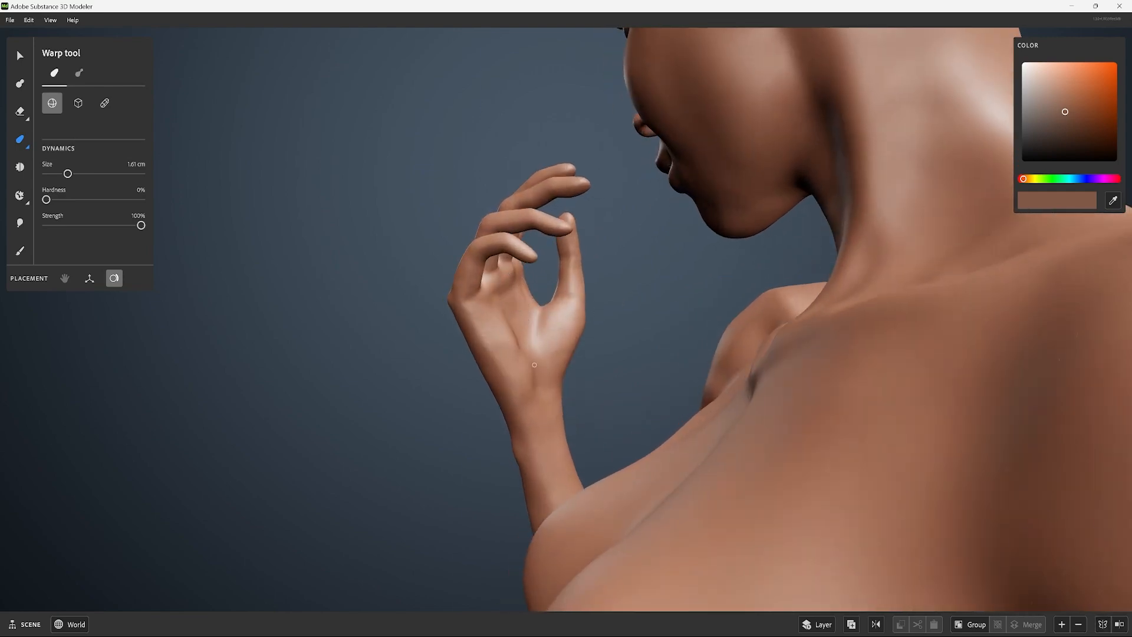
{"action": "left_click_drag", "start_coordinate": [529, 299], "coordinate": [525, 330], "text": "alt"}
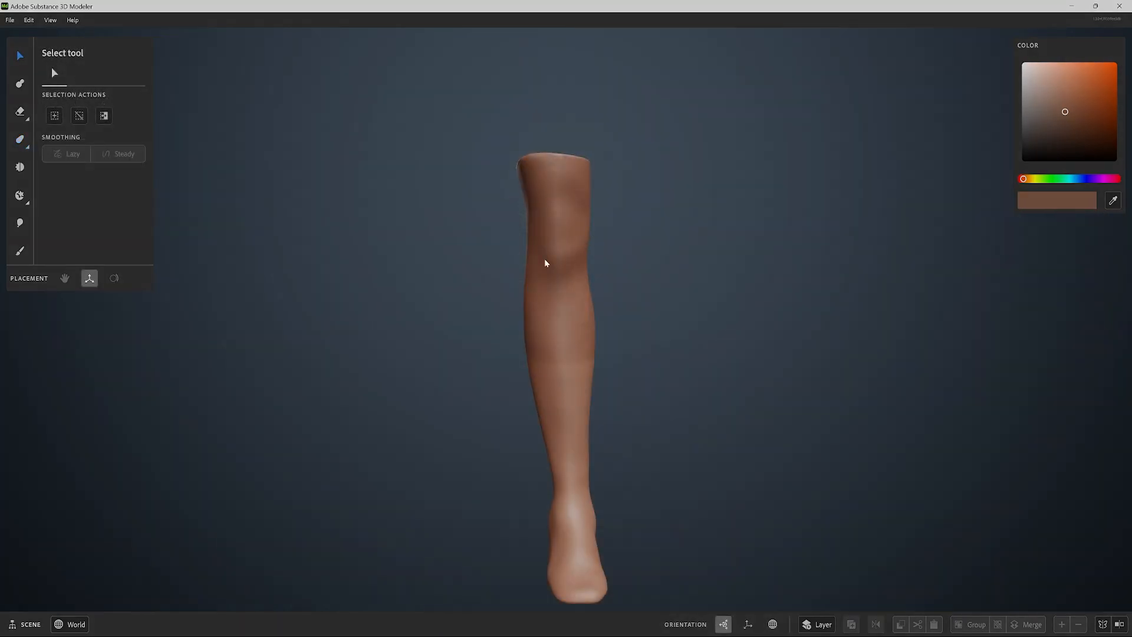
Build up the shin ridge on the isolated leg with the Buildup tool at 1.91 cm size and 15% strength
{"action": "key", "text": "b"}
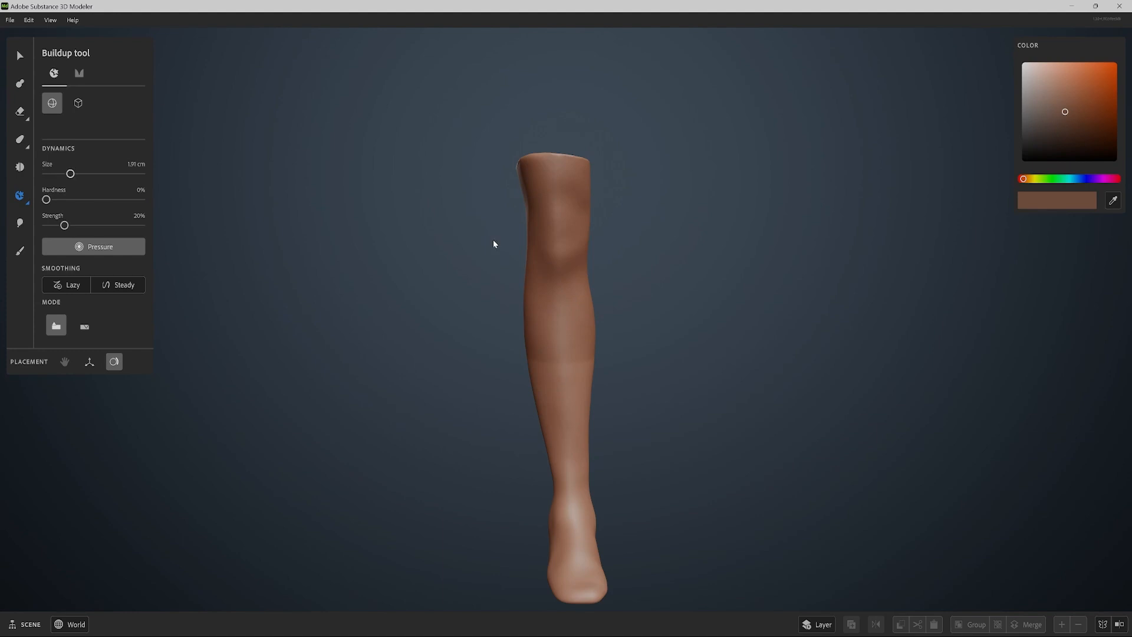
{"action": "left_click", "coordinate": [60, 226]}
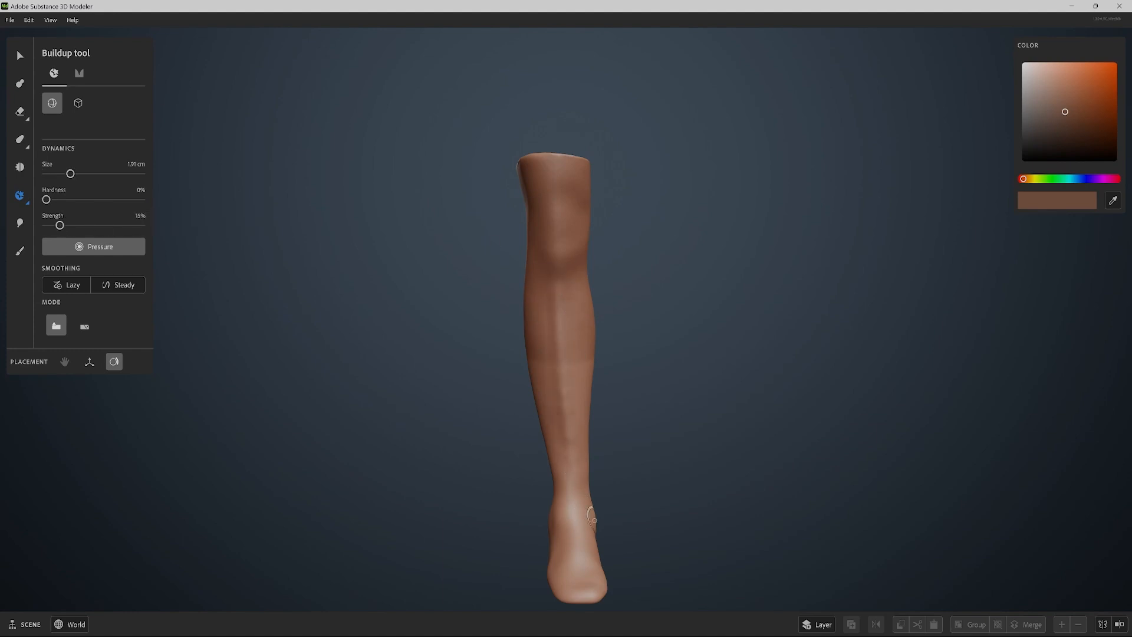
{"action": "left_click_drag", "start_coordinate": [603, 311], "coordinate": [778, 320], "text": "alt"}
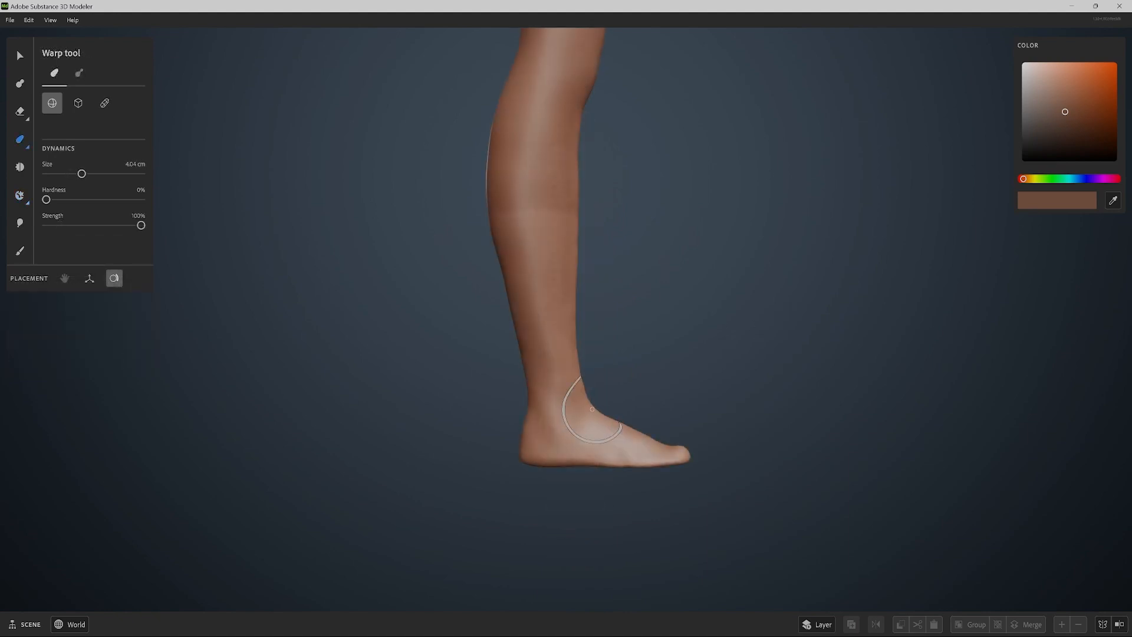
Build up the ankle bones at 1.85 cm size and 15% strength, and shape the underside of the foot with the Warp tool
{"action": "key", "text": "6"}
{"action": "scroll", "coordinate": [570, 416], "scroll_direction": "down", "scroll_amount": 5}
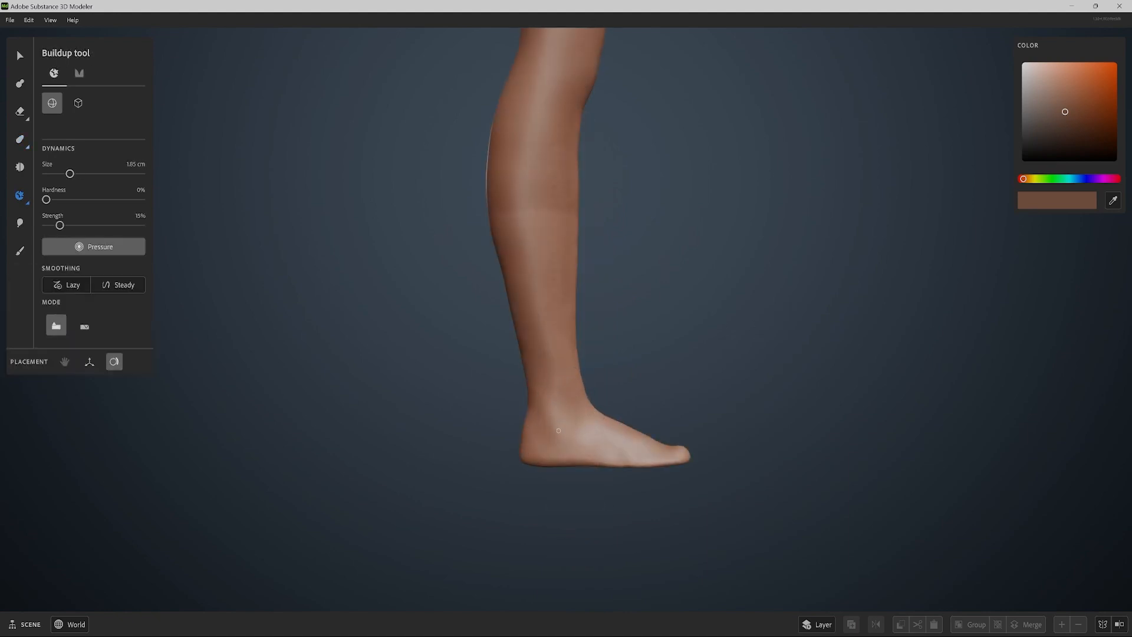
{"action": "left_click_drag", "start_coordinate": [565, 429], "coordinate": [591, 420]}
{"action": "mouse_move", "coordinate": [718, 339]}
{"action": "left_mouse_down", "text": "alt"}
{"action": "mouse_move", "coordinate": [673, 342]}
{"action": "mouse_move", "coordinate": [681, 327]}
{"action": "mouse_move", "coordinate": [714, 329]}
{"action": "left_mouse_up", "text": "alt"}
{"action": "key", "text": "5"}
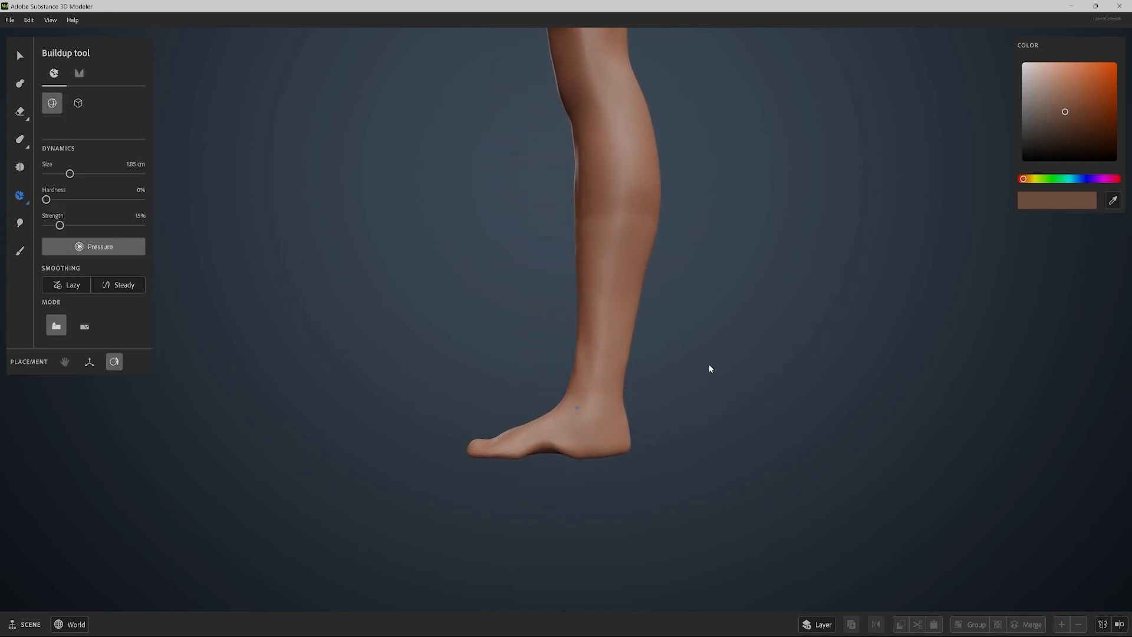
{"action": "key", "text": "w"}
{"action": "left_click_drag", "start_coordinate": [574, 453], "coordinate": [570, 444]}
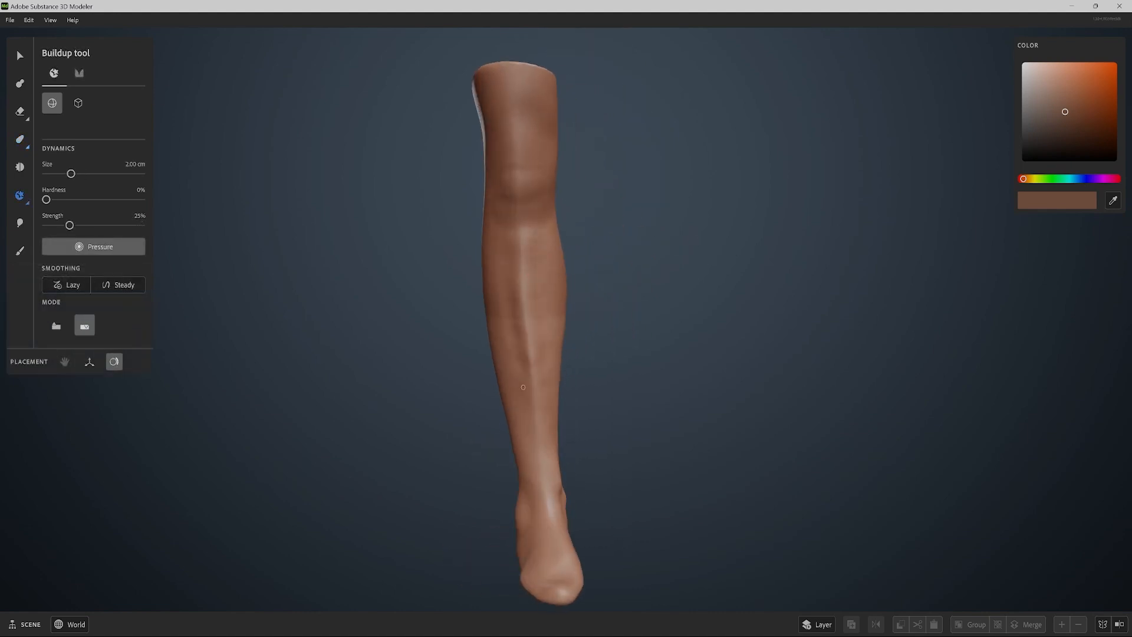
Carve along both sides of the shin with the Buildup tool at 2.00 cm size and 25% strength
{"action": "left_click_drag", "start_coordinate": [523, 387], "coordinate": [521, 409]}
{"action": "mouse_move", "coordinate": [543, 256]}
{"action": "left_mouse_down"}
{"action": "mouse_move", "coordinate": [543, 458]}
{"action": "mouse_move", "coordinate": [538, 430]}
{"action": "left_mouse_up"}
{"action": "key", "text": "s"}
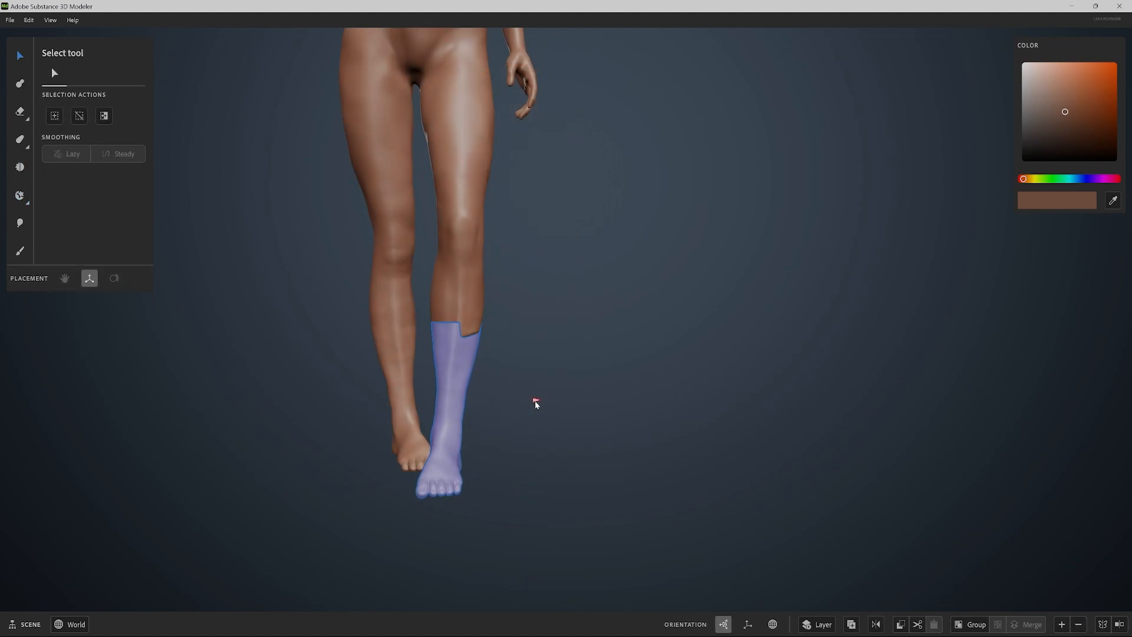
Fit the toed lower leg to the figure and reshape the calves and feet with the Warp tool at 2.89 cm size
{"action": "left_click_drag", "start_coordinate": [538, 399], "coordinate": [755, 293]}
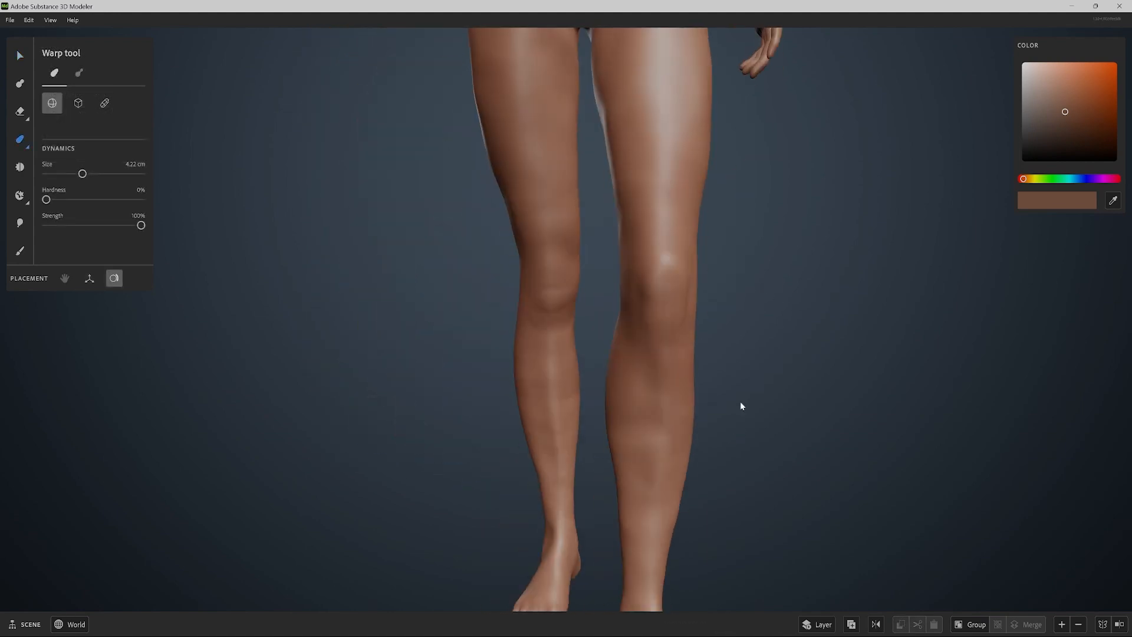
{"action": "key", "text": "bracketleft"}
{"action": "key", "text": "bracketleft"}
{"action": "key", "text": "bracketleft"}
{"action": "key", "text": "bracketleft"}
{"action": "left_click_drag", "start_coordinate": [670, 417], "coordinate": [694, 437], "text": "alt"}
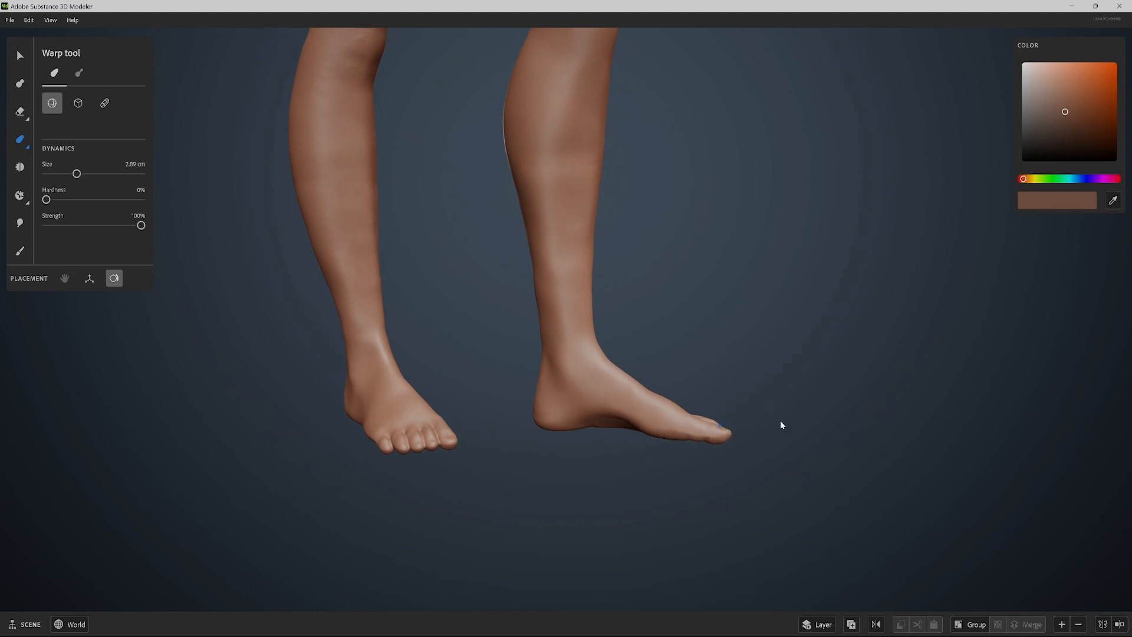
{"action": "left_click_drag", "start_coordinate": [781, 425], "coordinate": [866, 395], "text": "alt"}
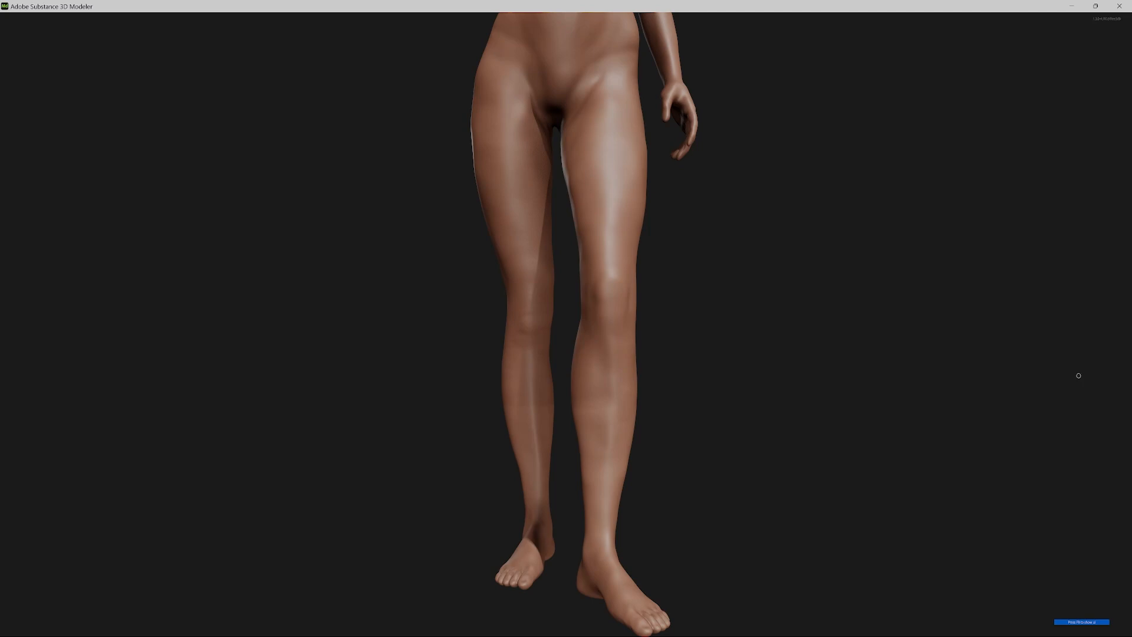
Preview the legs in Capture Mode and return to sculpting
{"action": "key", "text": "F8"}
{"action": "left_click", "coordinate": [65, 39]}
{"action": "left_click_drag", "start_coordinate": [838, 281], "coordinate": [794, 342], "text": "alt"}
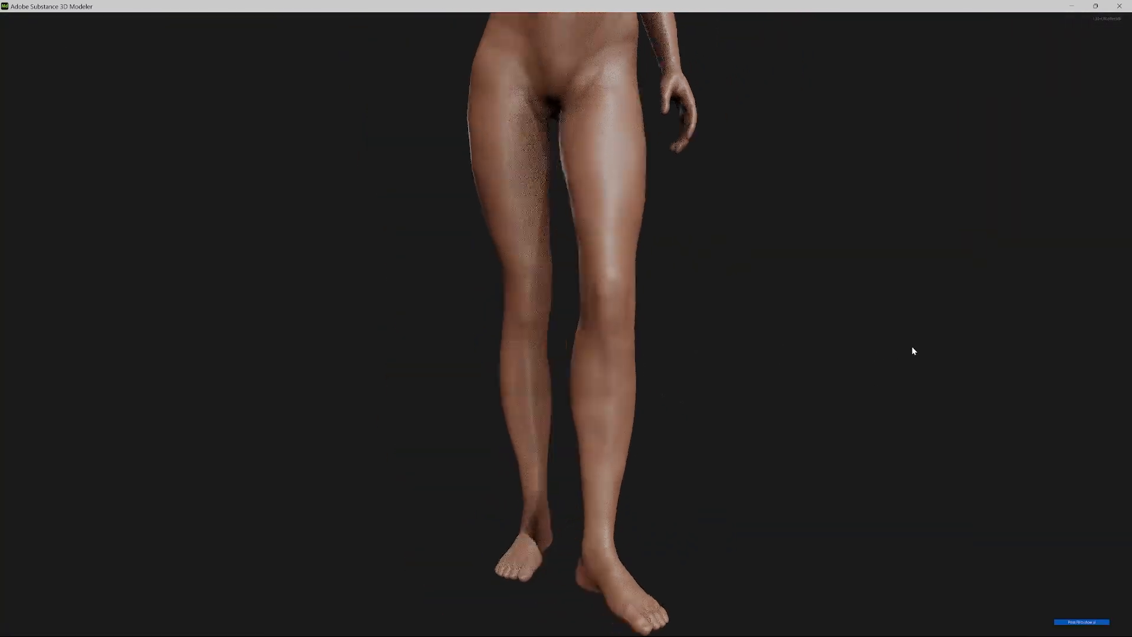
{"action": "mouse_move", "coordinate": [912, 350]}
{"action": "left_mouse_down", "text": "alt"}
{"action": "mouse_move", "coordinate": [978, 343]}
{"action": "mouse_move", "coordinate": [912, 340]}
{"action": "left_mouse_up", "text": "alt"}
{"action": "key", "text": "F8"}
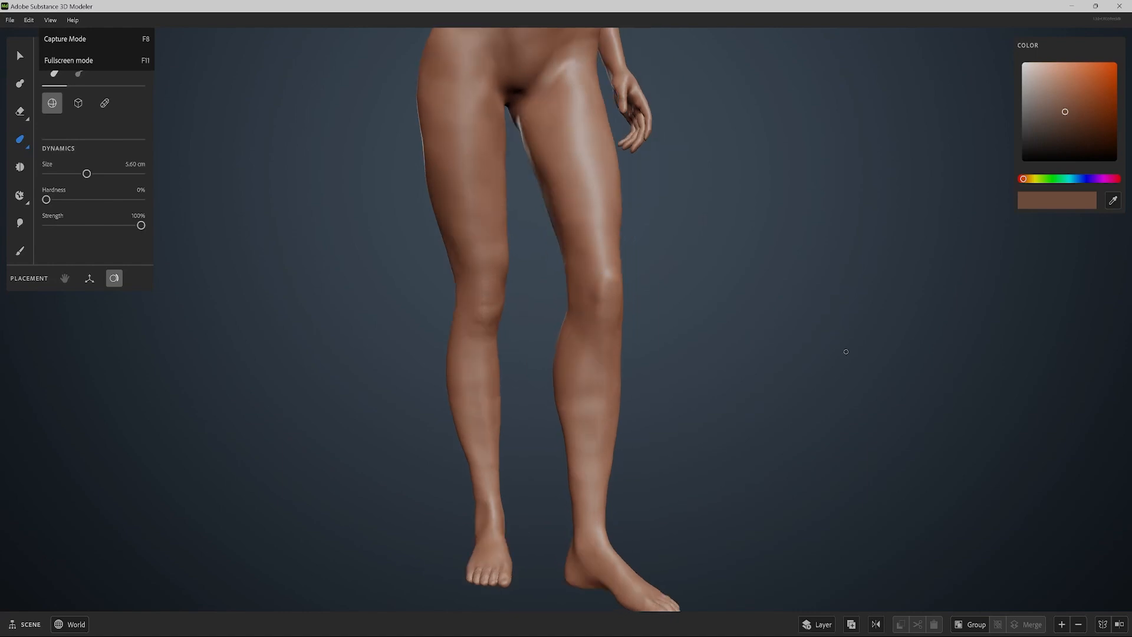
Reshape the calves and ankles from behind with the Warp tool at 4.28 cm size and smooth them at 3.11 cm size
{"action": "left_click_drag", "start_coordinate": [737, 277], "coordinate": [627, 236], "text": "alt"}
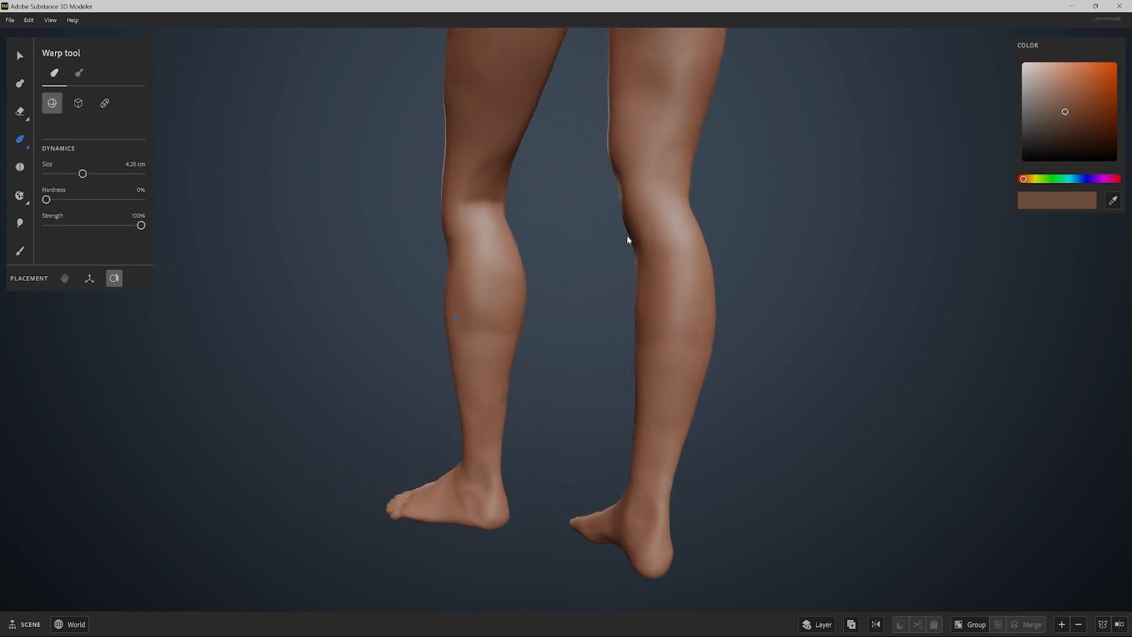
{"action": "key", "text": "shift"}
{"action": "key", "text": "shift"}
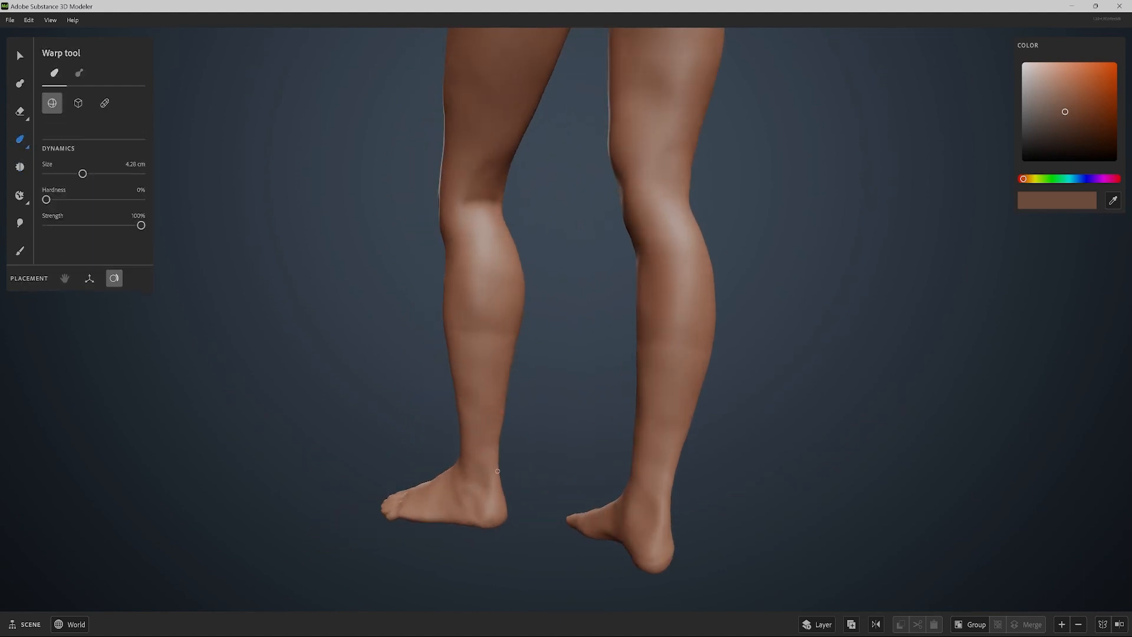
{"action": "key", "text": "shift"}
{"action": "key", "text": "shift"}
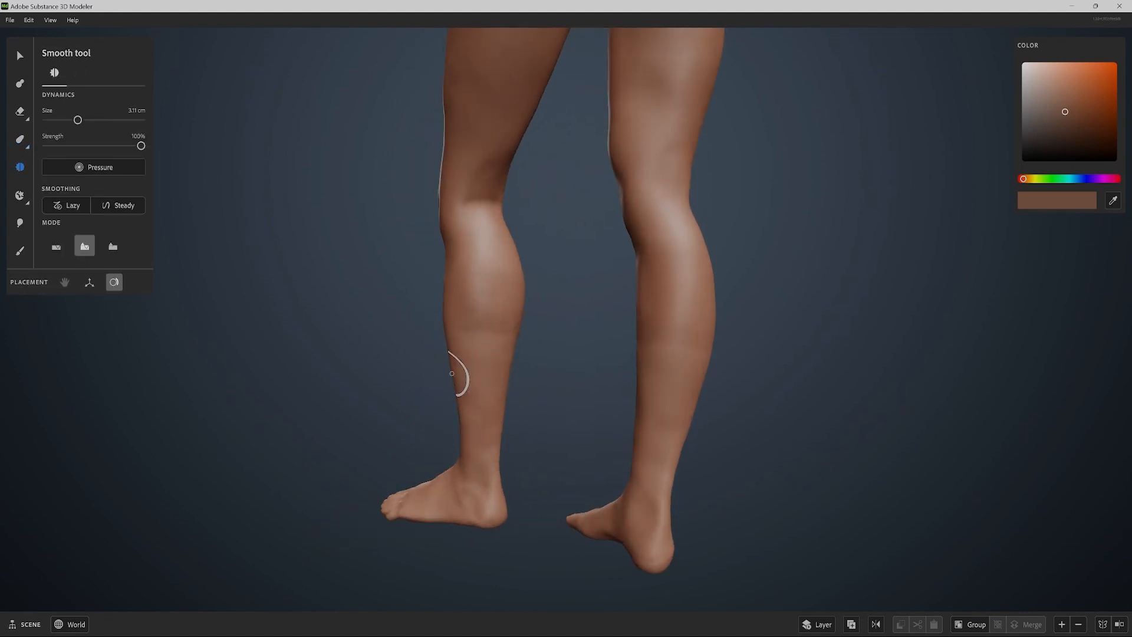
{"action": "key", "text": "shift"}
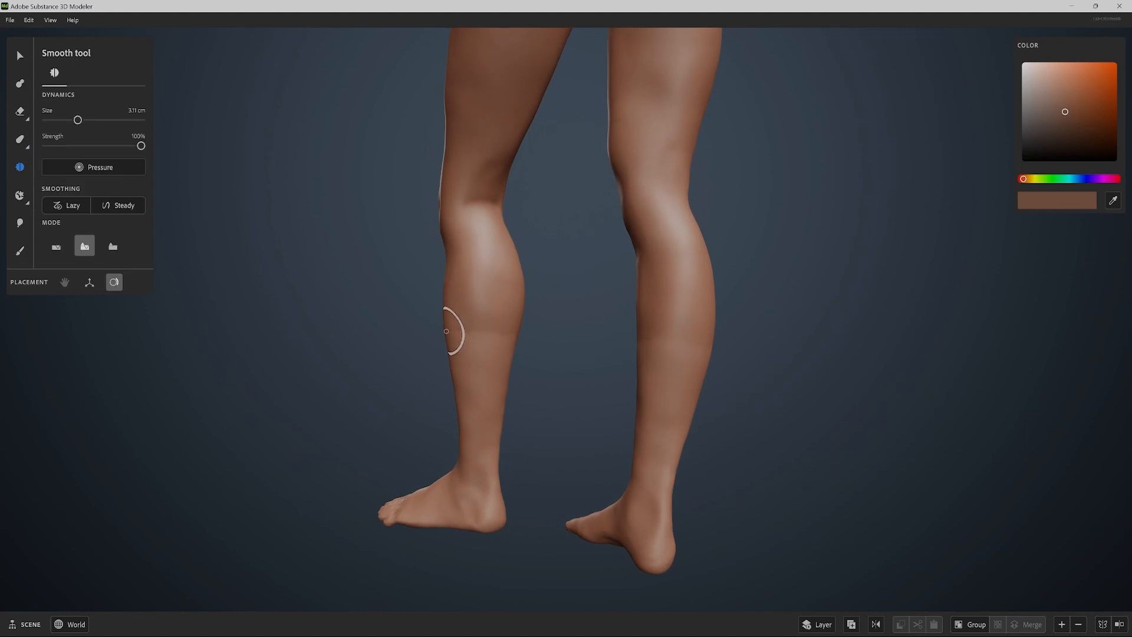
{"action": "mouse_move", "coordinate": [677, 365]}
{"action": "left_mouse_down", "text": "alt"}
{"action": "mouse_move", "coordinate": [885, 383]}
{"action": "mouse_move", "coordinate": [805, 384]}
{"action": "left_mouse_up", "text": "alt"}
{"action": "left_click_drag", "start_coordinate": [625, 321], "coordinate": [513, 325], "text": "alt"}
Carve the hollow behind the knee at 44% hardness and 16% strength, and soften it with the Smooth tool at 3.77 cm size
{"action": "key", "text": "6"}
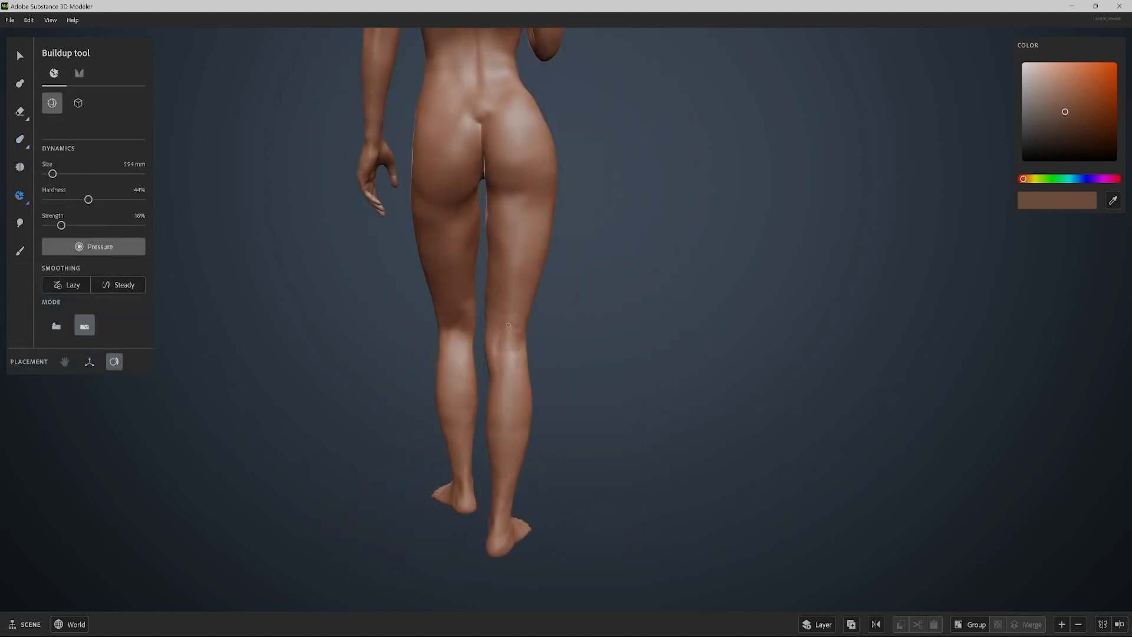
{"action": "key", "text": "shift"}
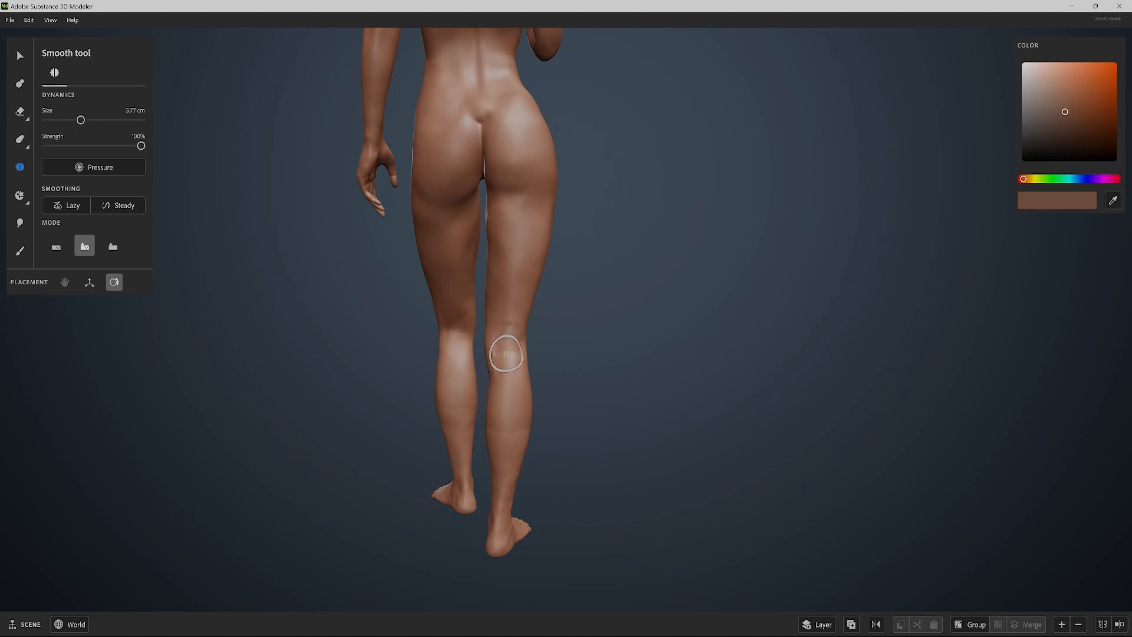
{"action": "left_click_drag", "start_coordinate": [575, 345], "coordinate": [548, 341], "text": "alt"}
{"action": "left_click_drag", "start_coordinate": [625, 324], "coordinate": [611, 352], "text": "alt"}
{"action": "key", "text": "shift"}
Adjust the leg contours with the Warp tool, and carve and smooth the shin with the Buildup tool at 16% strength
{"action": "key", "text": "w"}
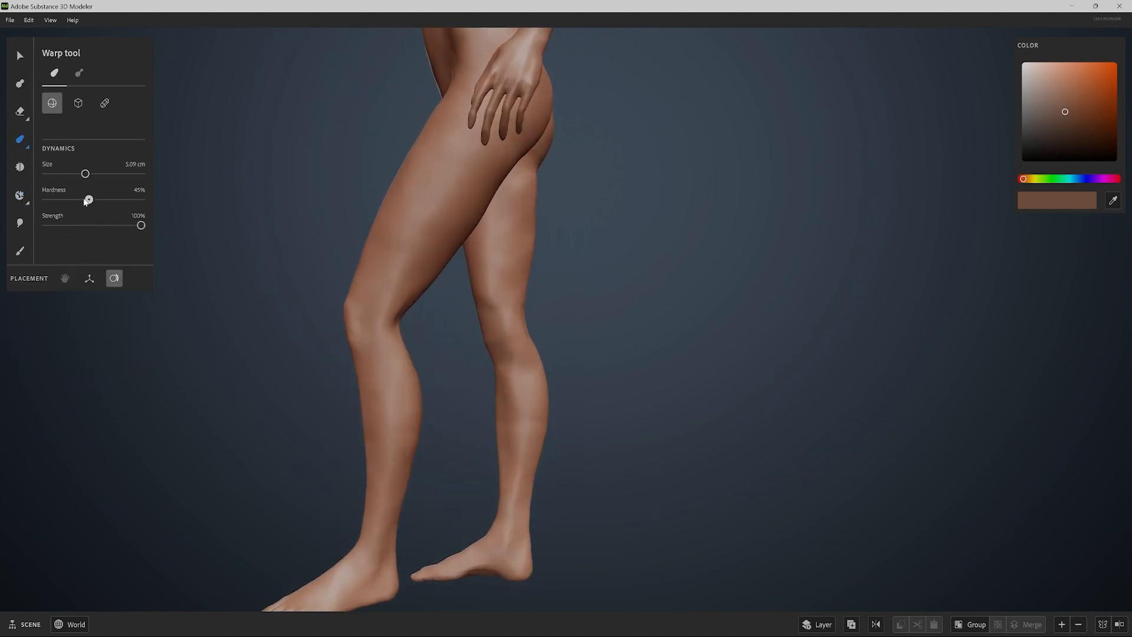
{"action": "mouse_move", "coordinate": [507, 420]}
{"action": "left_mouse_down", "text": "alt"}
{"action": "mouse_move", "coordinate": [709, 404]}
{"action": "mouse_move", "coordinate": [644, 399]}
{"action": "mouse_move", "coordinate": [814, 356]}
{"action": "mouse_move", "coordinate": [669, 353]}
{"action": "left_mouse_up", "text": "alt"}
{"action": "key", "text": "b"}
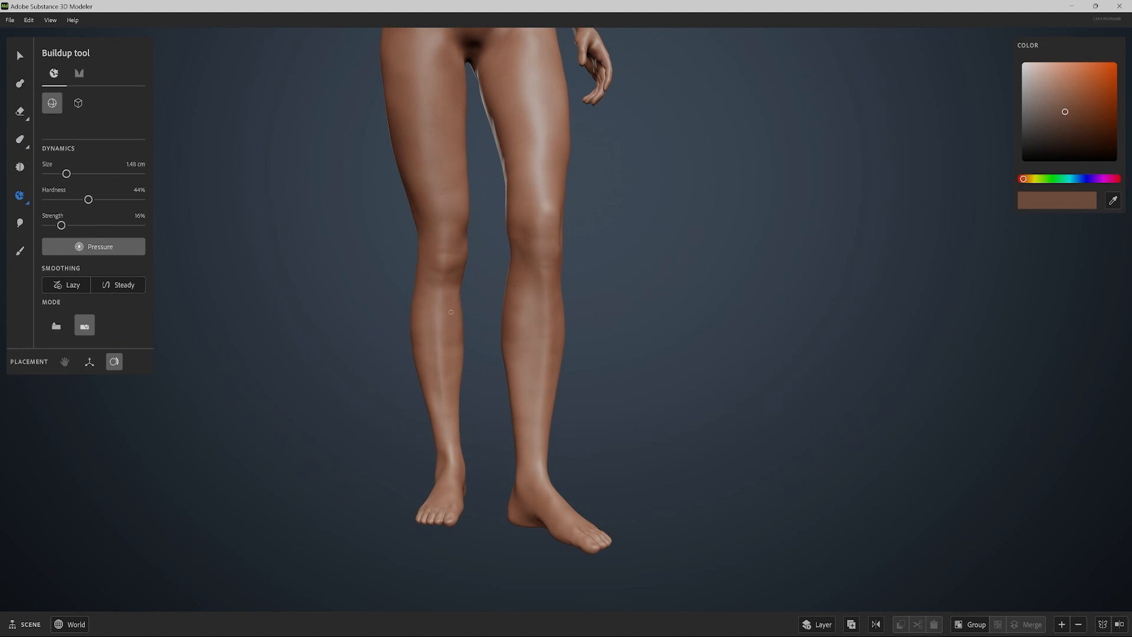
{"action": "mouse_move", "coordinate": [446, 318]}
{"action": "left_mouse_down", "text": "shift"}
{"action": "mouse_move", "coordinate": [448, 376]}
{"action": "mouse_move", "coordinate": [429, 342]}
{"action": "mouse_move", "coordinate": [445, 377]}
{"action": "left_mouse_up", "text": "shift"}
{"action": "mouse_move", "coordinate": [533, 269]}
{"action": "left_mouse_down", "text": "alt"}
{"action": "mouse_move", "coordinate": [639, 299]}
{"action": "mouse_move", "coordinate": [472, 380]}
{"action": "mouse_move", "coordinate": [439, 377]}
{"action": "mouse_move", "coordinate": [569, 244]}
{"action": "mouse_move", "coordinate": [733, 213]}
{"action": "mouse_move", "coordinate": [571, 241]}
{"action": "mouse_move", "coordinate": [809, 190]}
{"action": "mouse_move", "coordinate": [718, 192]}
{"action": "left_mouse_up", "text": "alt"}
{"action": "key", "text": "w"}
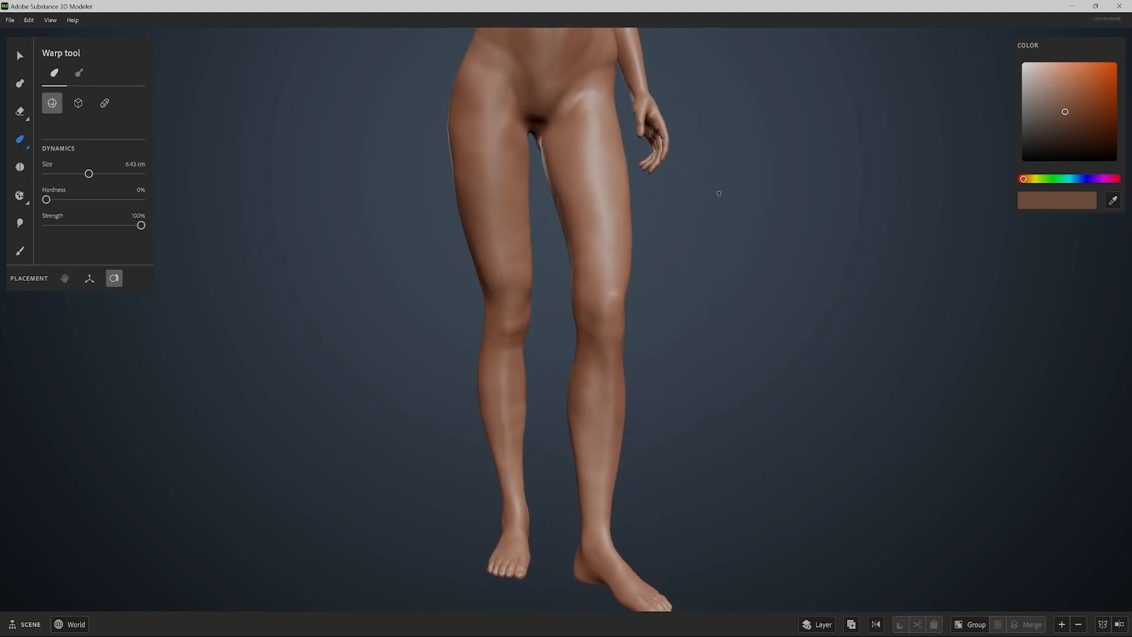
Carve and smooth the kneecap details with the Buildup tool at 5.80 mm size, 44% hardness and 16% strength
{"action": "key", "text": "b"}
{"action": "right_click_drag", "start_coordinate": [519, 303], "coordinate": [476, 306], "text": "alt"}
{"action": "key", "text": "["}
{"action": "key", "text": "["}
{"action": "key", "text": "["}
{"action": "mouse_move", "coordinate": [502, 291]}
{"action": "left_mouse_down", "text": "alt"}
{"action": "mouse_move", "coordinate": [484, 316]}
{"action": "mouse_move", "coordinate": [496, 288]}
{"action": "left_mouse_up", "text": "alt"}
{"action": "key", "text": "["}
{"action": "key", "text": "["}
{"action": "key", "text": "["}
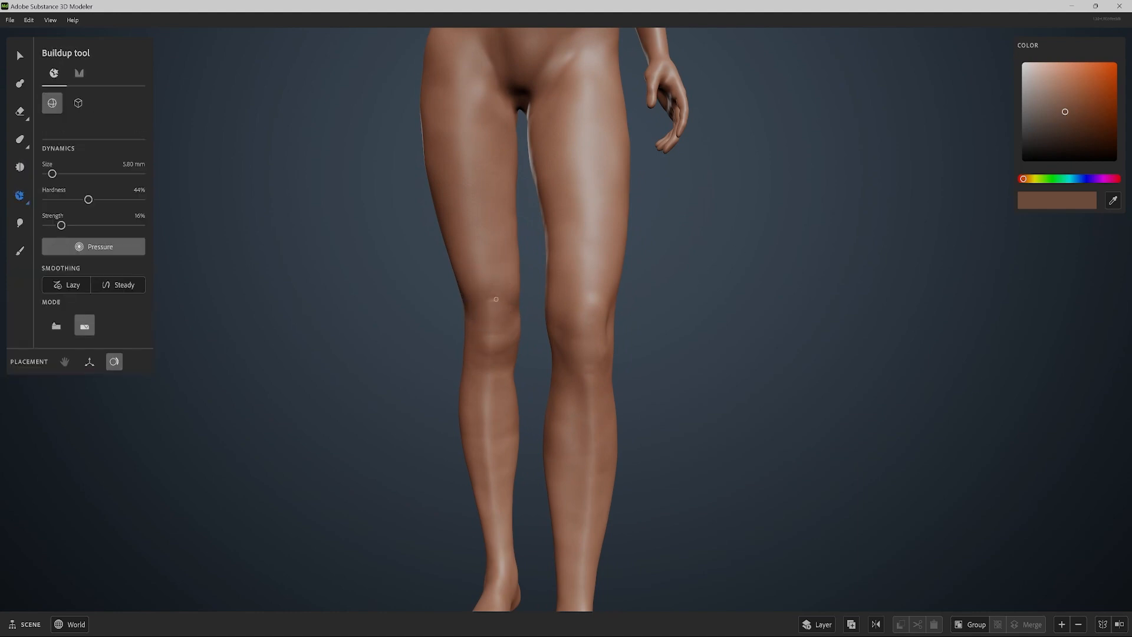
{"action": "left_click_drag", "start_coordinate": [720, 273], "coordinate": [733, 290], "text": "alt"}
{"action": "left_click_drag", "start_coordinate": [490, 295], "coordinate": [494, 324], "text": "shift"}
{"action": "key", "text": "["}
{"action": "key", "text": "["}
{"action": "key", "text": "["}
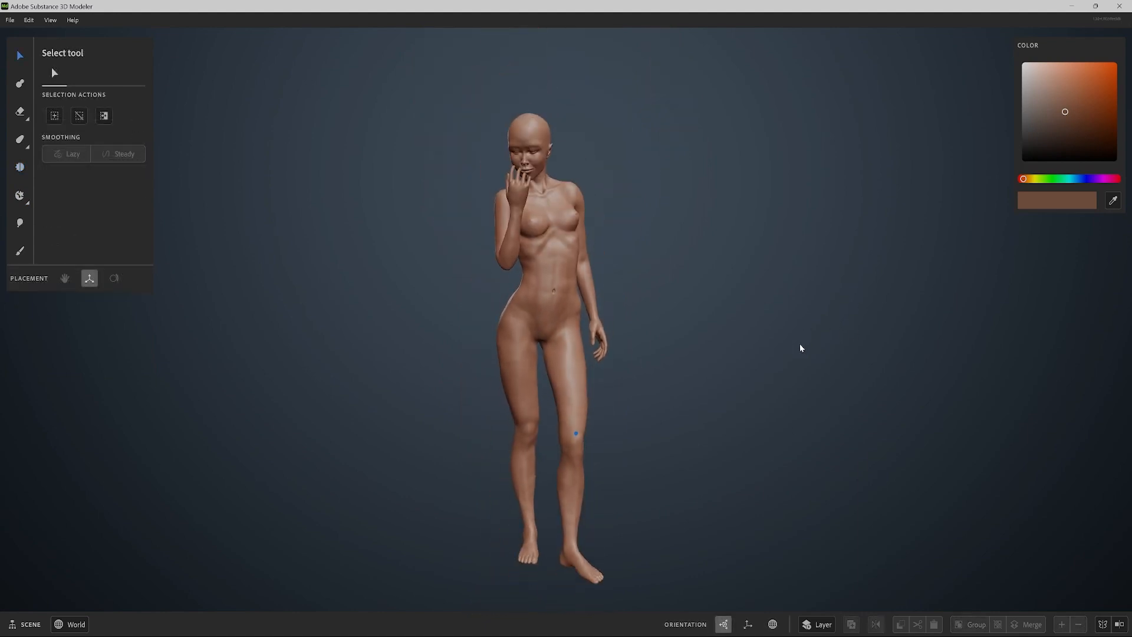
Reshape the forearm of the raised arm with the Warp tool at 6.43 cm size
{"action": "left_click_drag", "start_coordinate": [798, 346], "coordinate": [826, 407], "text": "alt"}
{"action": "right_click_drag", "start_coordinate": [826, 408], "coordinate": [715, 346], "text": "alt"}
{"action": "middle_click_drag", "start_coordinate": [715, 346], "coordinate": [700, 460], "text": "alt"}
{"action": "key", "text": "6"}
{"action": "key", "text": "4"}
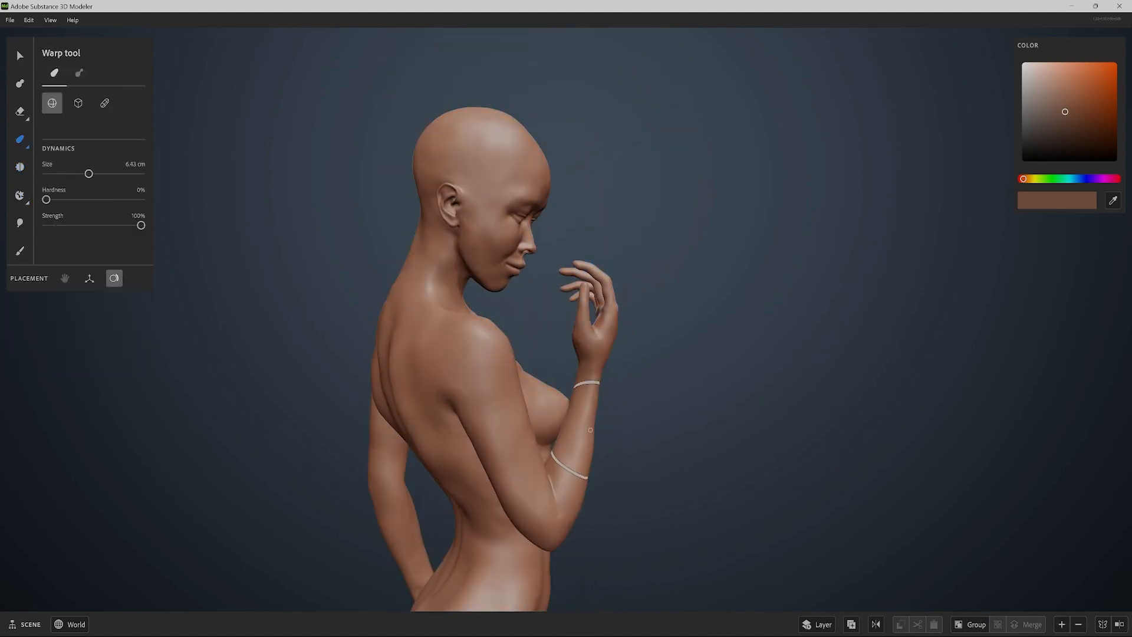
{"action": "mouse_move", "coordinate": [593, 425]}
{"action": "left_mouse_down", "text": "alt"}
{"action": "mouse_move", "coordinate": [508, 381]}
{"action": "mouse_move", "coordinate": [438, 393]}
{"action": "mouse_move", "coordinate": [735, 396]}
{"action": "mouse_move", "coordinate": [646, 480]}
{"action": "mouse_move", "coordinate": [443, 418]}
{"action": "mouse_move", "coordinate": [553, 383]}
{"action": "left_mouse_up", "text": "alt"}
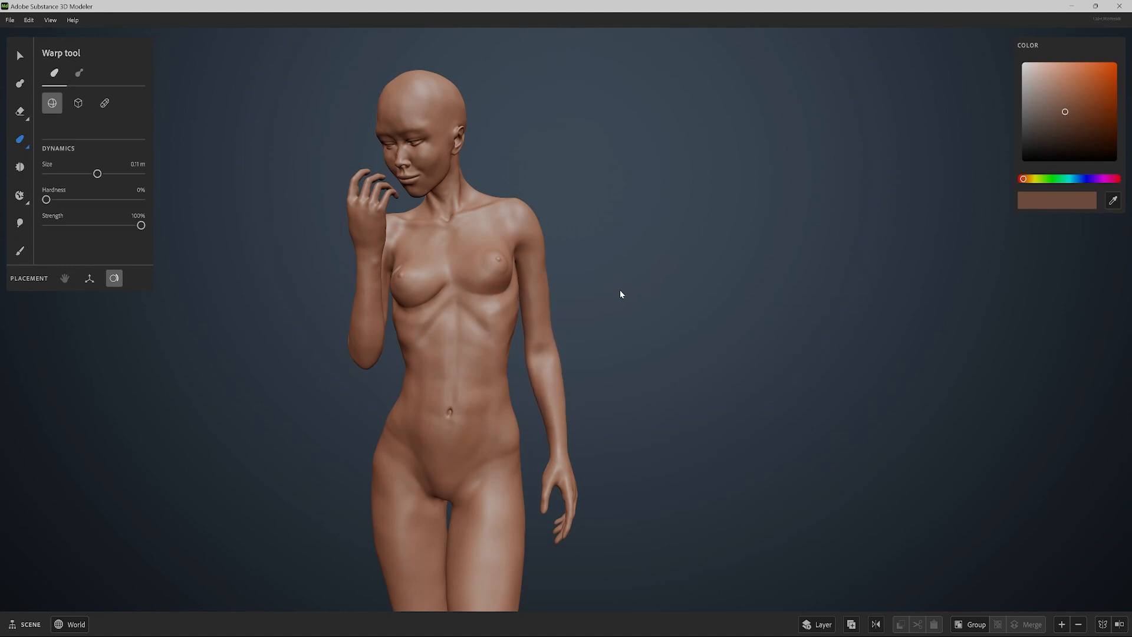
Warp the raised hand toward the chin with a 0.10 m brush at 70% hardness and 100% strength
{"action": "left_click_drag", "start_coordinate": [621, 293], "coordinate": [608, 295], "text": "alt"}
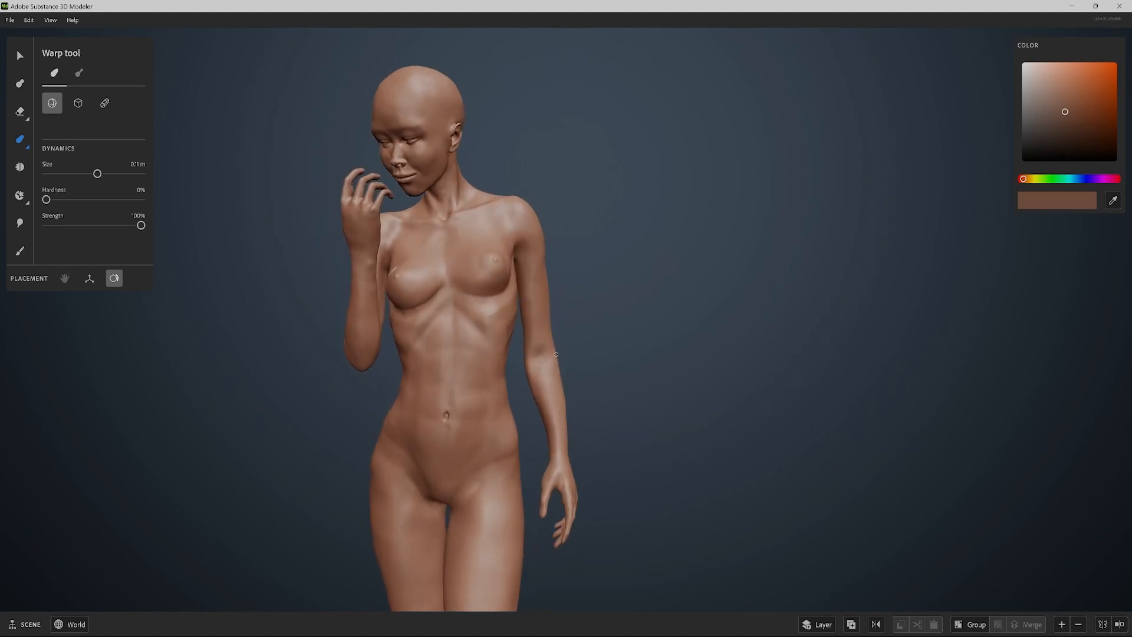
{"action": "mouse_move", "coordinate": [539, 382]}
{"action": "left_mouse_down", "text": "alt"}
{"action": "mouse_move", "coordinate": [437, 324]}
{"action": "mouse_move", "coordinate": [753, 356]}
{"action": "mouse_move", "coordinate": [545, 364]}
{"action": "left_mouse_up", "text": "alt"}
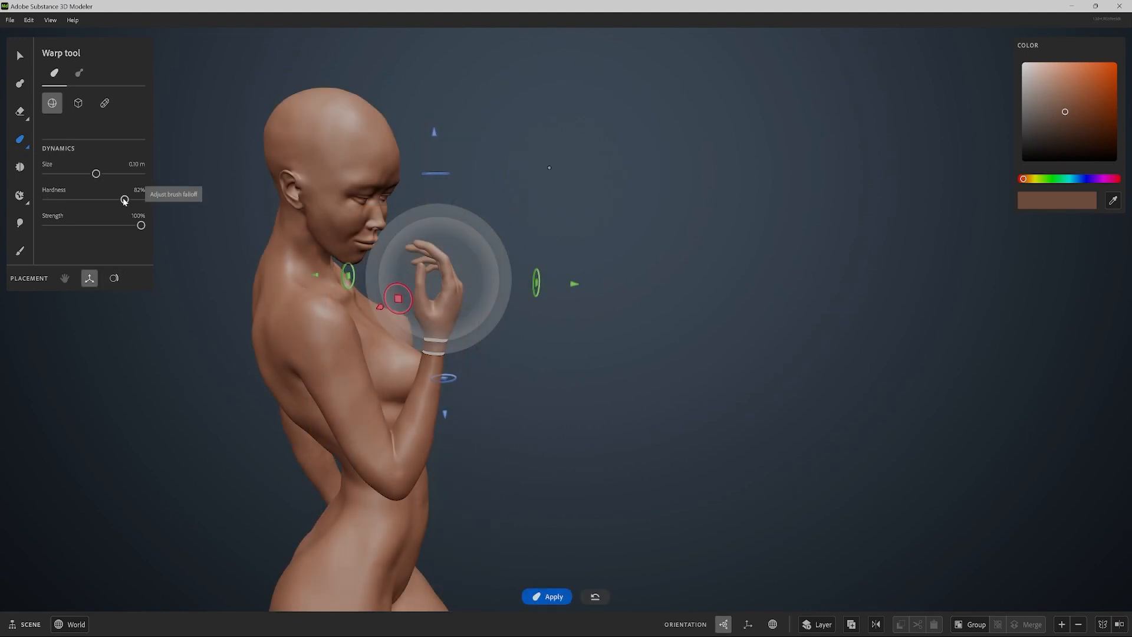
{"action": "left_click_drag", "start_coordinate": [124, 197], "coordinate": [113, 192]}
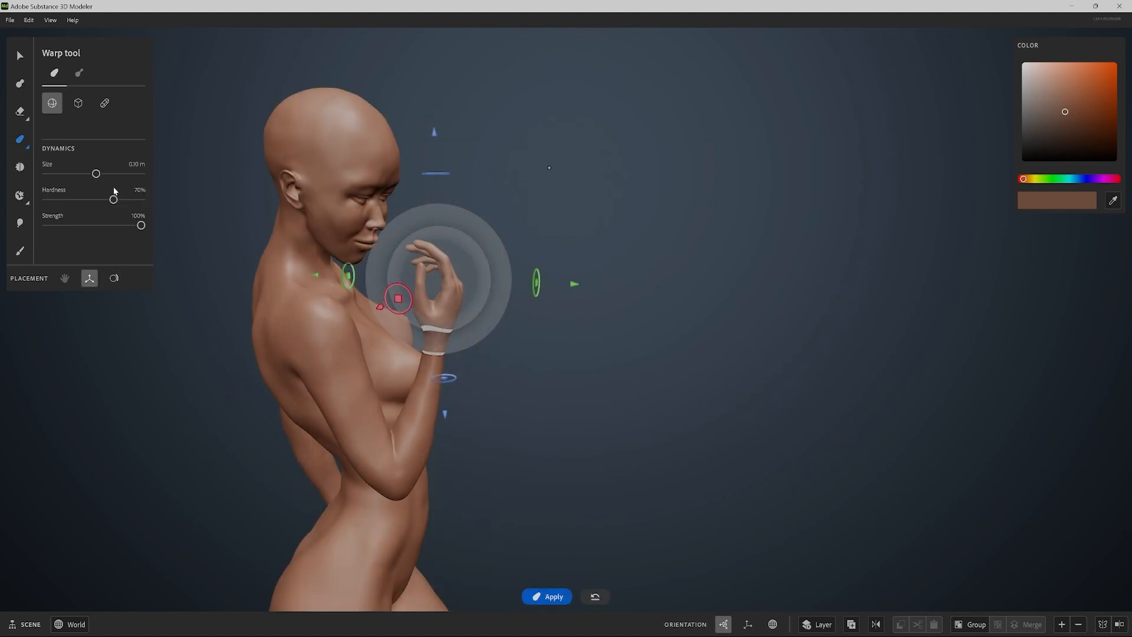
{"action": "left_click_drag", "start_coordinate": [410, 299], "coordinate": [358, 301]}
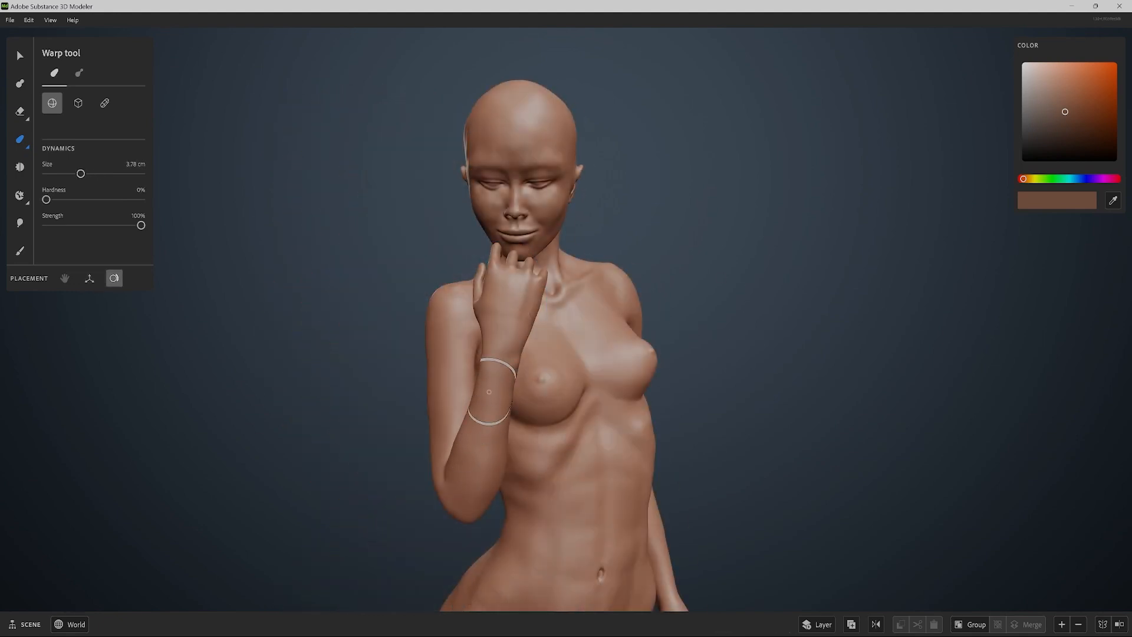
{"action": "mouse_move", "coordinate": [485, 424]}
{"action": "left_mouse_down", "text": "alt"}
{"action": "mouse_move", "coordinate": [472, 418]}
{"action": "mouse_move", "coordinate": [655, 354]}
{"action": "mouse_move", "coordinate": [565, 378]}
{"action": "left_mouse_up", "text": "alt"}
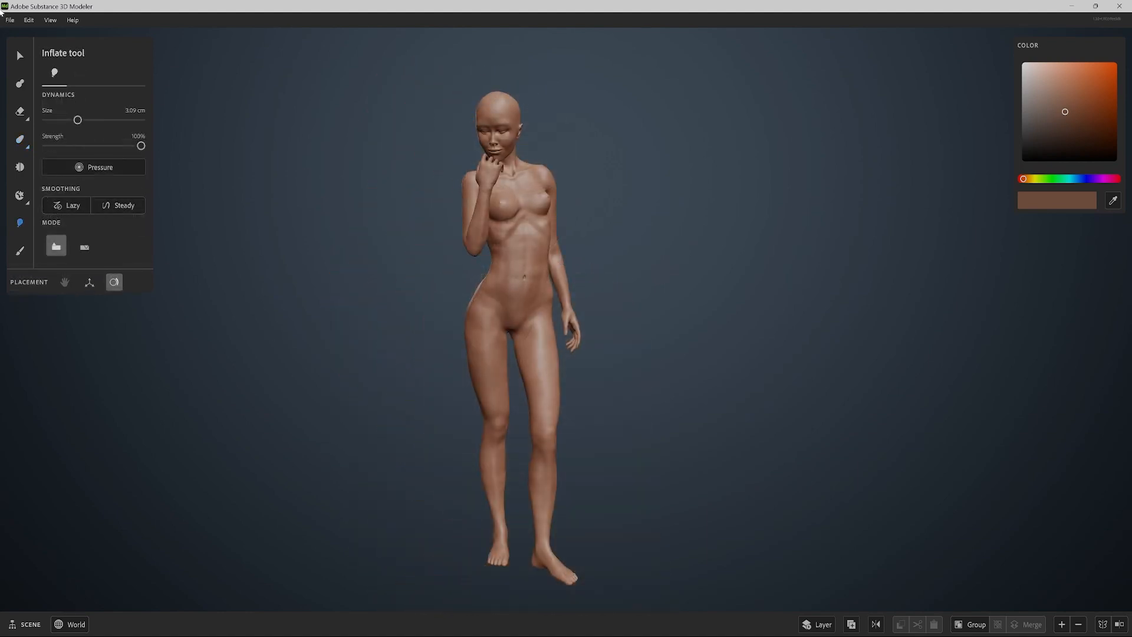
Export the selected figure as a Z-up OBJ in triangles with a 200,000 target polygon count, generated UVs and UV tiles
{"action": "left_click", "coordinate": [10, 20]}
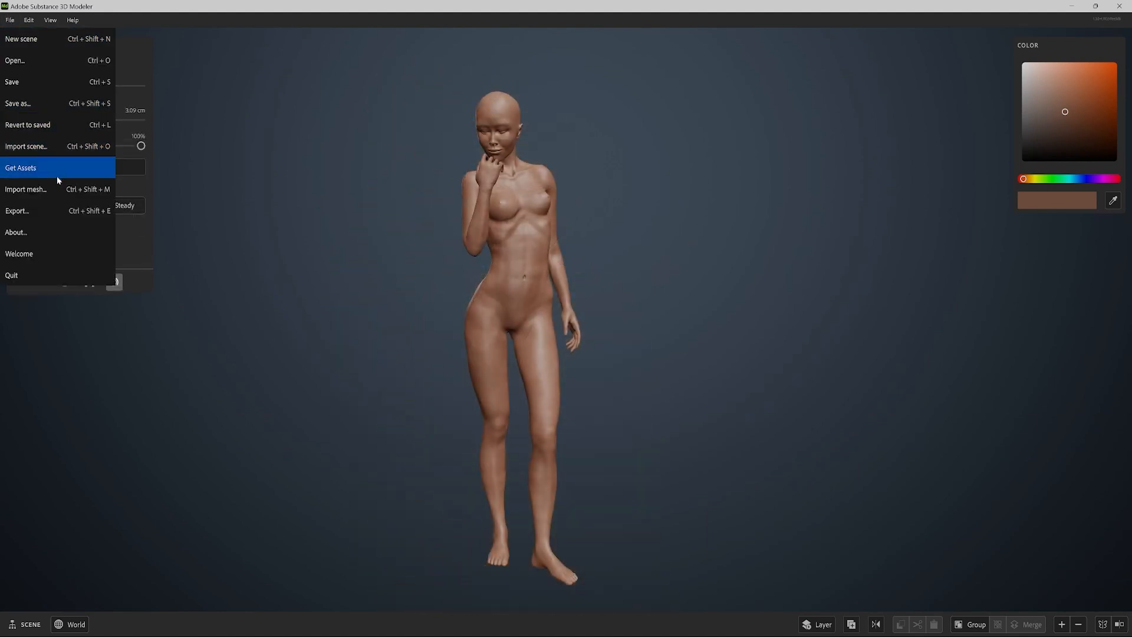
{"action": "left_click", "coordinate": [61, 209]}
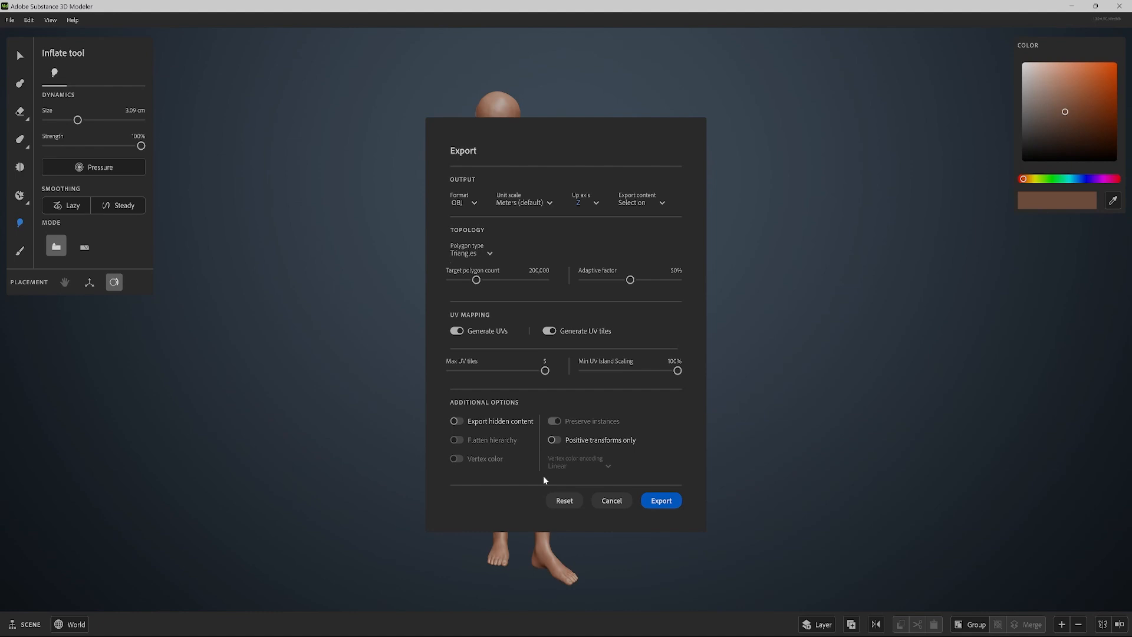
{"action": "left_click", "coordinate": [658, 503]}
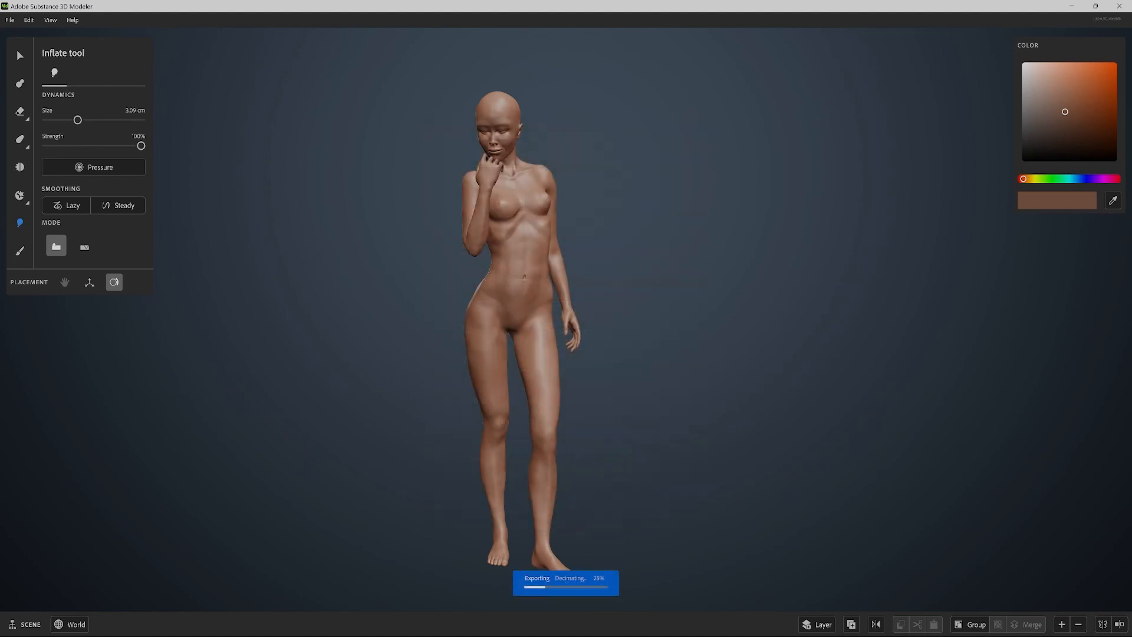